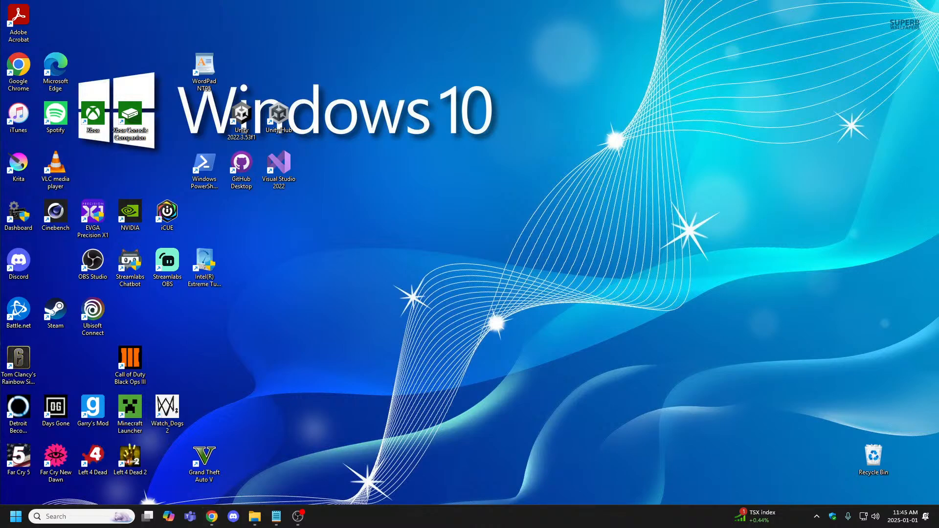
{"action": "left_click", "coordinate": [298, 516]}
{"action": "key", "text": "alt+Tab"}
{"action": "key", "text": "alt+Tab"}
Launch Krita and open the image Sprite-Object_SlimeBlue_Front1 from the Random Practicing folder.
{"action": "right_click", "coordinate": [27, 161]}
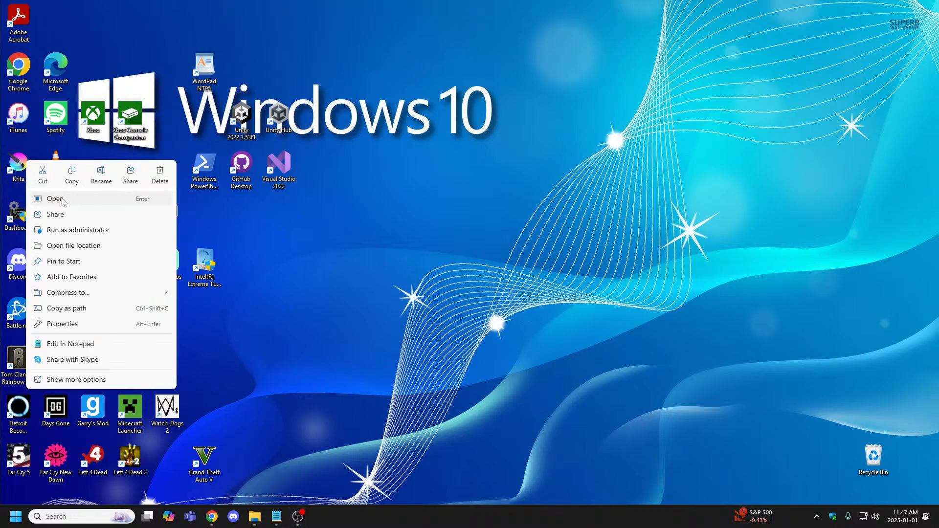
{"action": "left_click", "coordinate": [55, 199]}
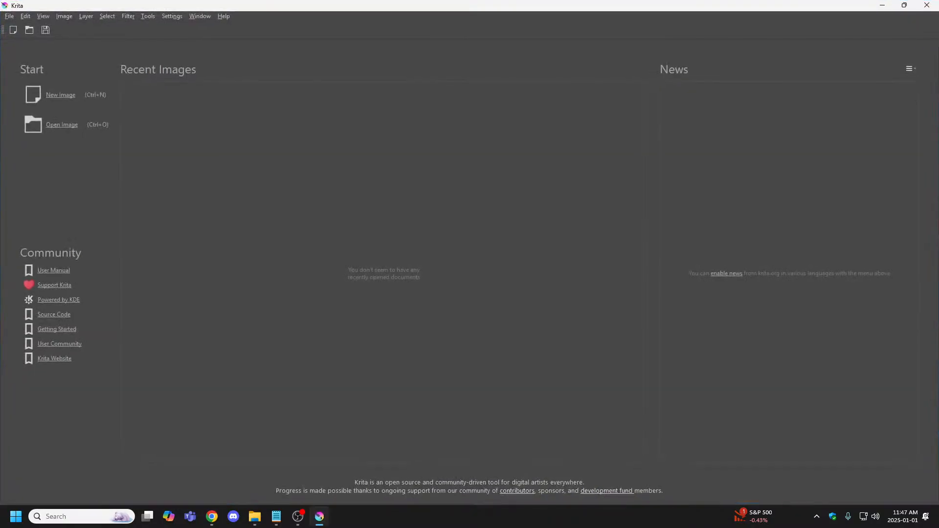
{"action": "key", "text": "alt+Tab"}
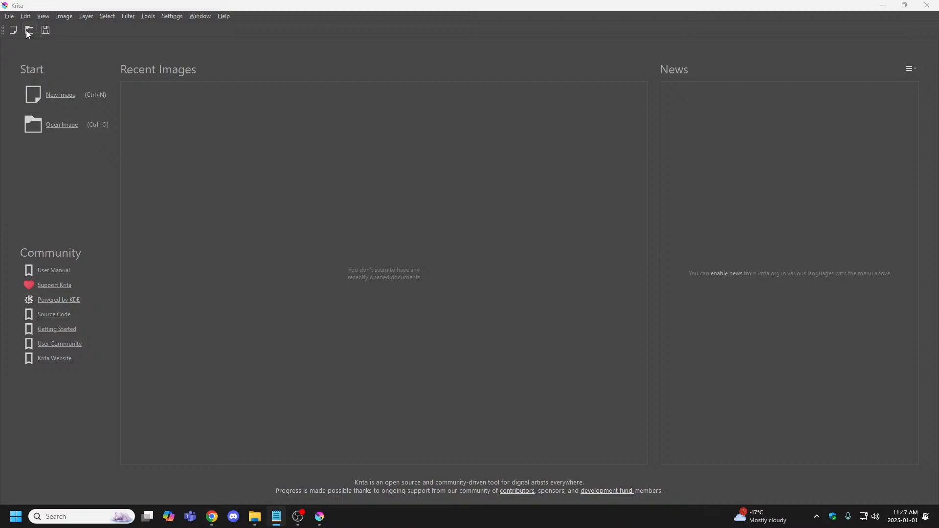
{"action": "left_click", "coordinate": [69, 125]}
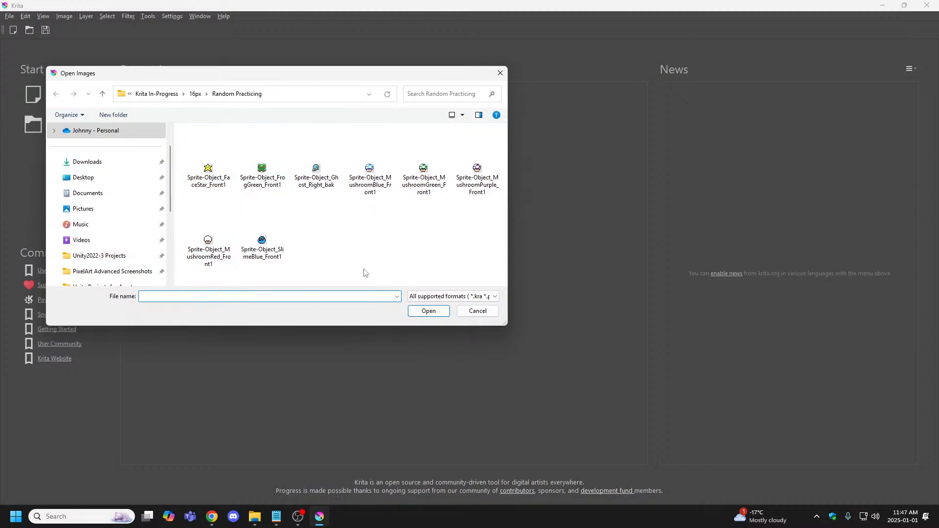
{"action": "left_click", "coordinate": [274, 247]}
{"action": "left_click", "coordinate": [430, 312]}
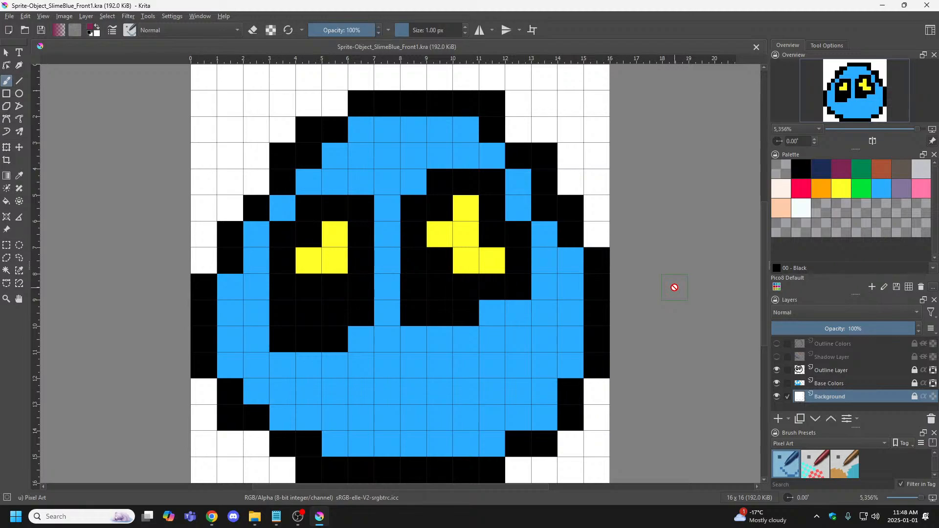
{"action": "scroll", "coordinate": [577, 308], "scroll_direction": "down", "scroll_amount": 3}
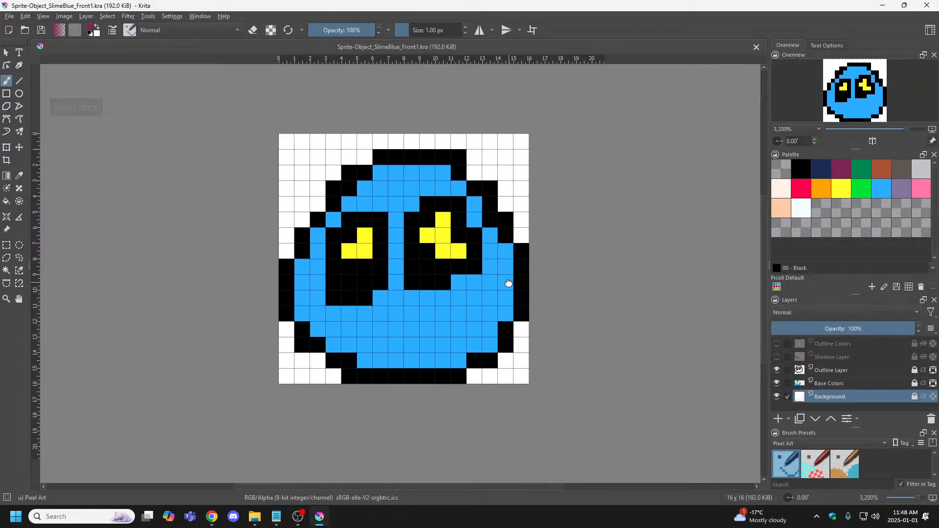
{"action": "left_click_drag", "start_coordinate": [503, 288], "coordinate": [346, 287]}
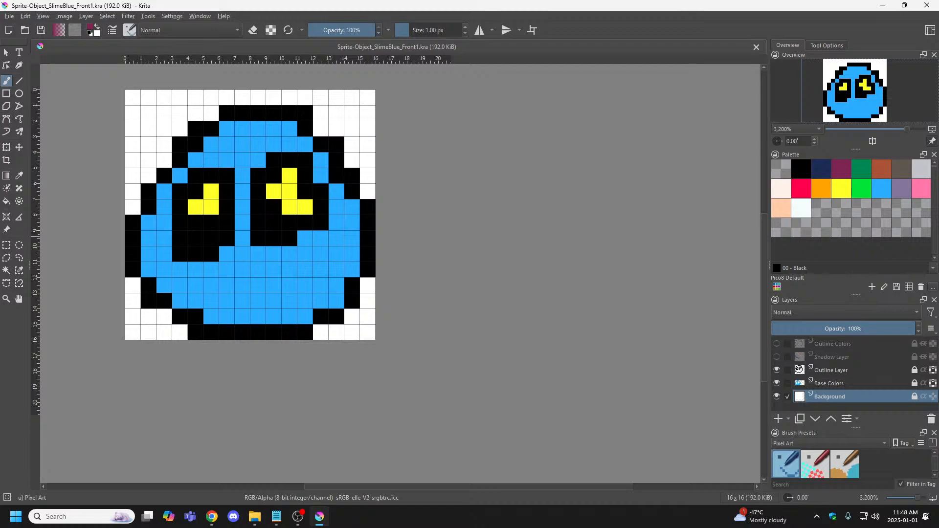
{"action": "key", "text": "alt+Tab"}
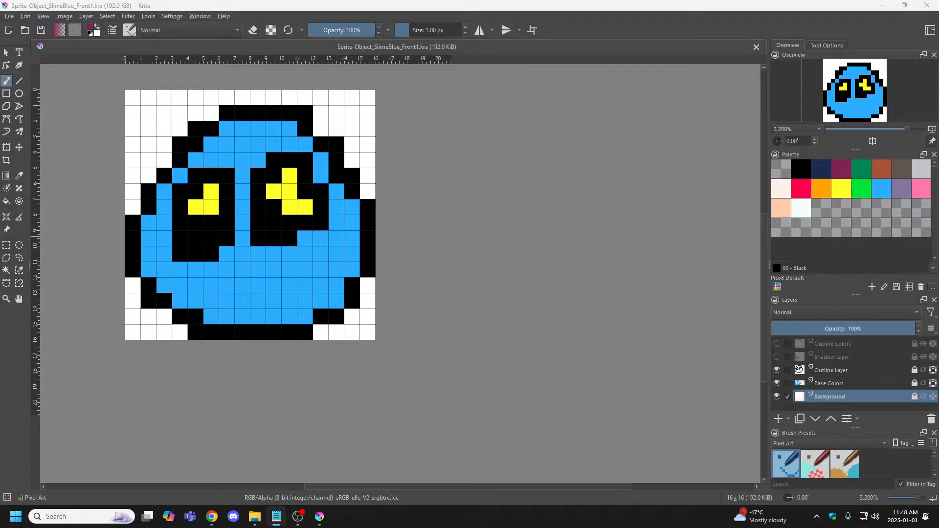
{"action": "left_click", "coordinate": [298, 516]}
Switch to Chrome, copy the existing query and search Google for "rgb for blue color meanings" from the new tab page.
{"action": "key", "text": "alt+Tab"}
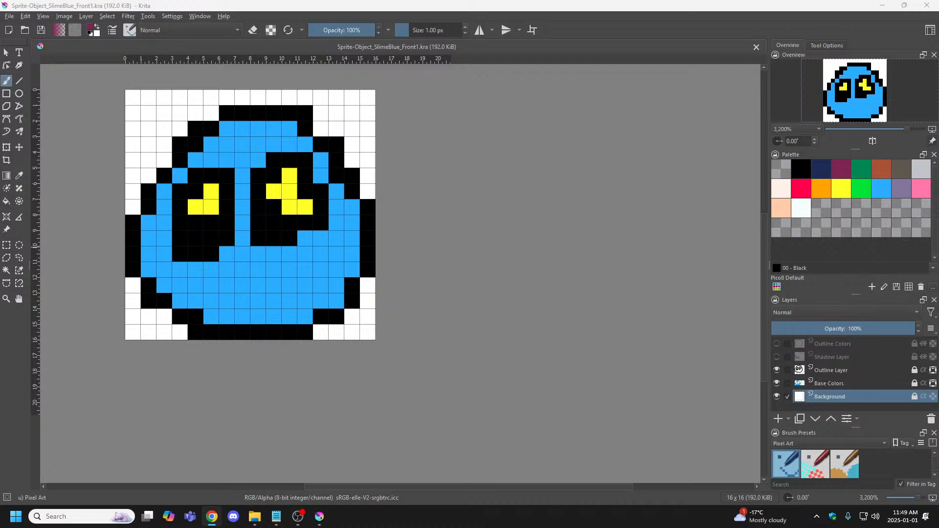
{"action": "left_click_drag", "start_coordinate": [0, 105], "coordinate": [582, 0]}
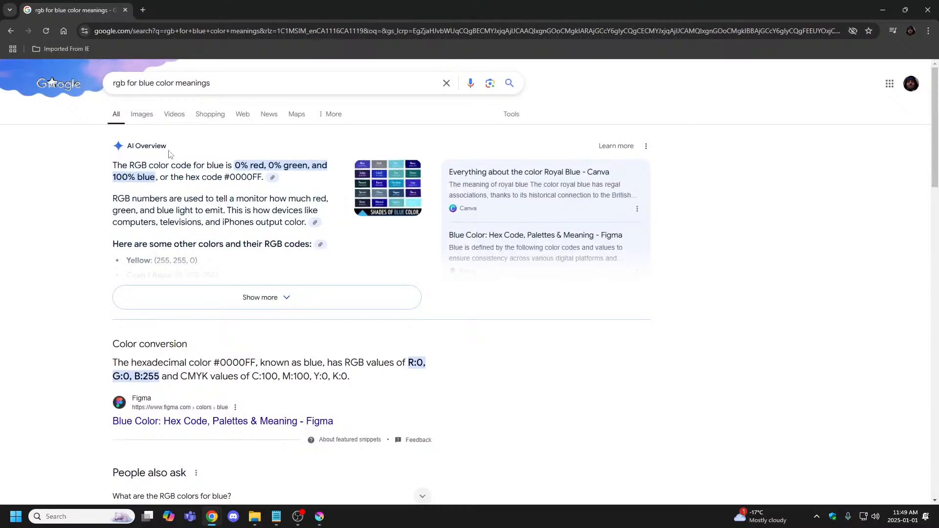
{"action": "left_click_drag", "start_coordinate": [220, 83], "coordinate": [108, 82]}
{"action": "key", "text": "ctrl+c"}
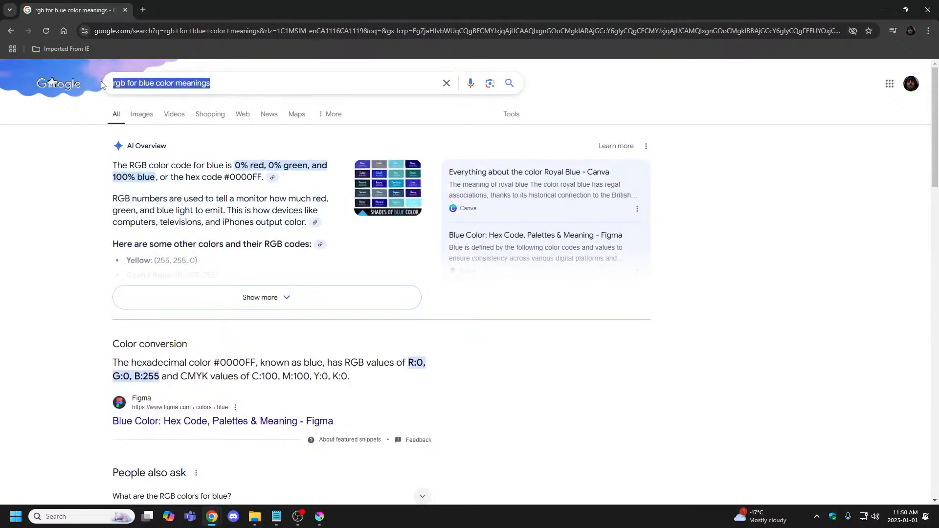
{"action": "key", "text": "BackSpace"}
{"action": "left_click", "coordinate": [8, 32]}
{"action": "left_click", "coordinate": [403, 204]}
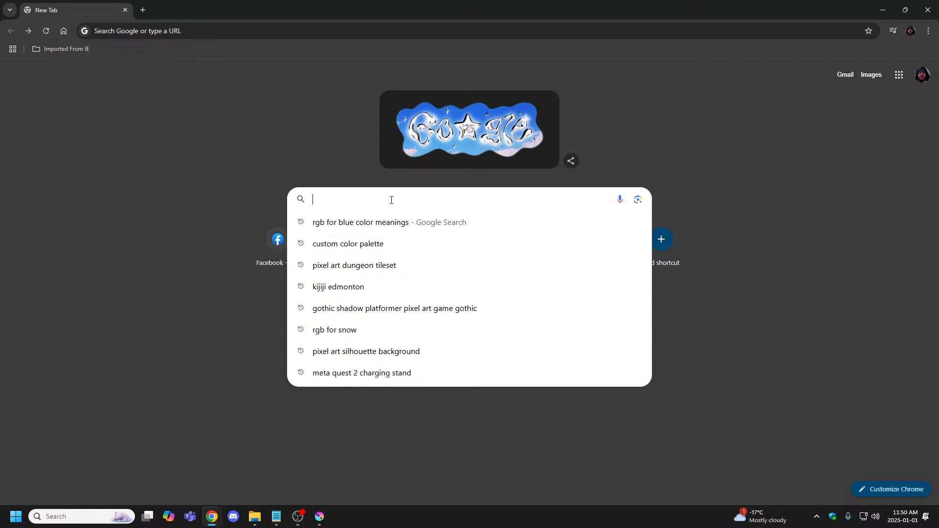
{"action": "key", "text": "ctrl+v"}
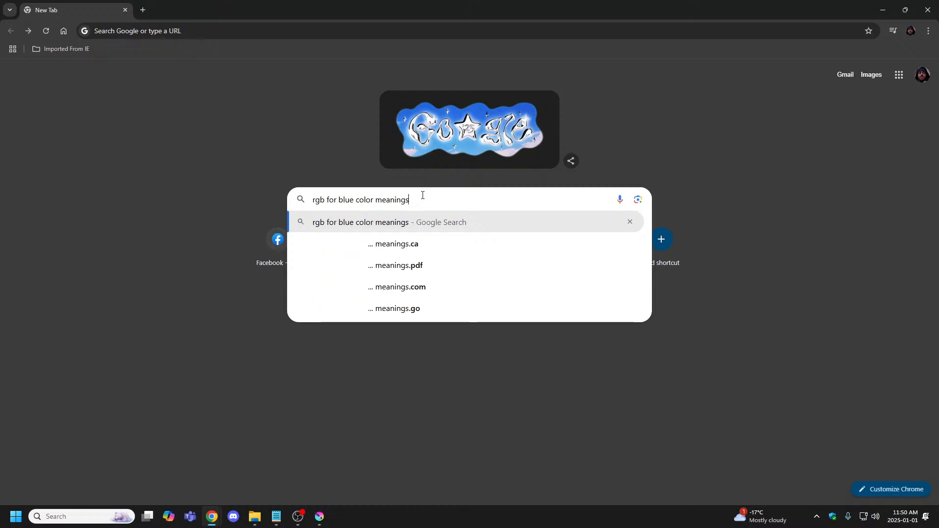
{"action": "key", "text": "Return"}
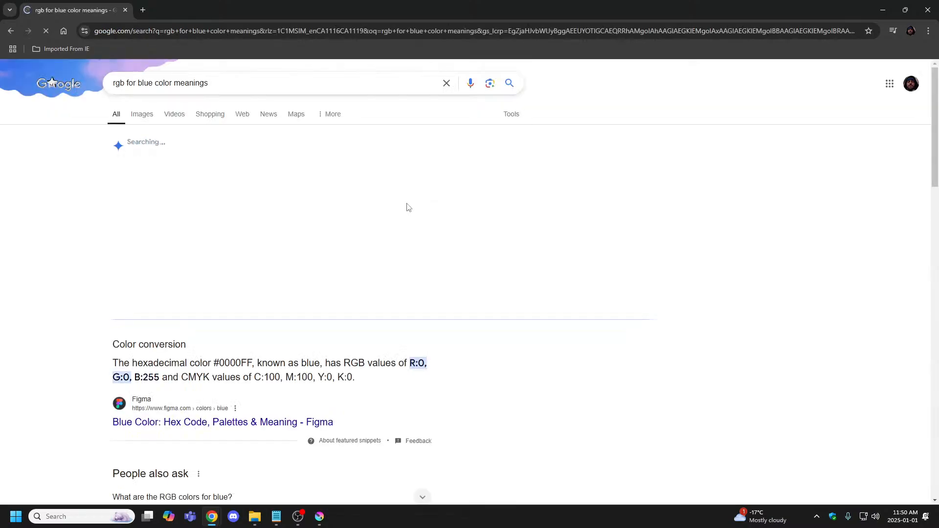
Find the Color Meanings result "144 Shades of Blue: Color Names, Hex, RGB, CMYK Codes" and open it.
{"action": "scroll", "coordinate": [251, 265], "scroll_direction": "down", "scroll_amount": 10}
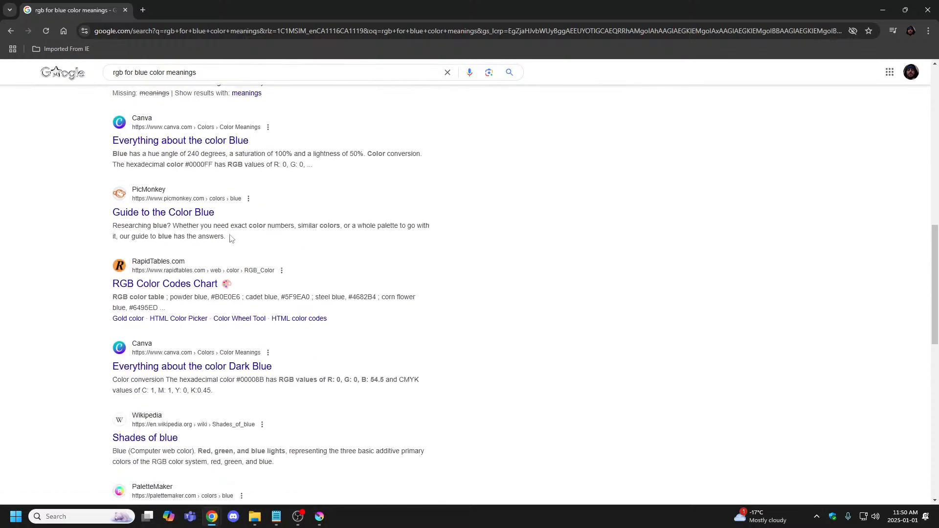
{"action": "scroll", "coordinate": [231, 239], "scroll_direction": "down", "scroll_amount": 2}
{"action": "scroll", "coordinate": [229, 242], "scroll_direction": "down", "scroll_amount": 2}
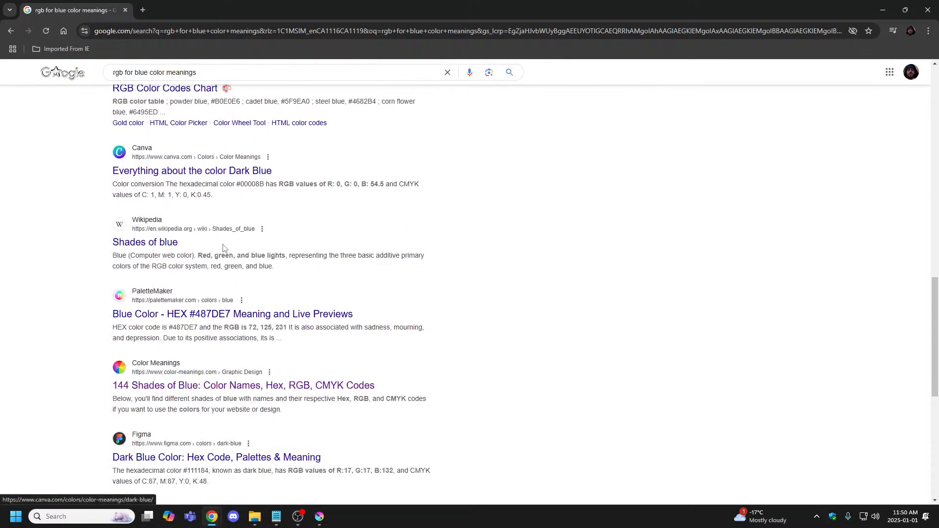
{"action": "scroll", "coordinate": [190, 249], "scroll_direction": "down", "scroll_amount": 1}
{"action": "scroll", "coordinate": [191, 235], "scroll_direction": "down", "scroll_amount": 1}
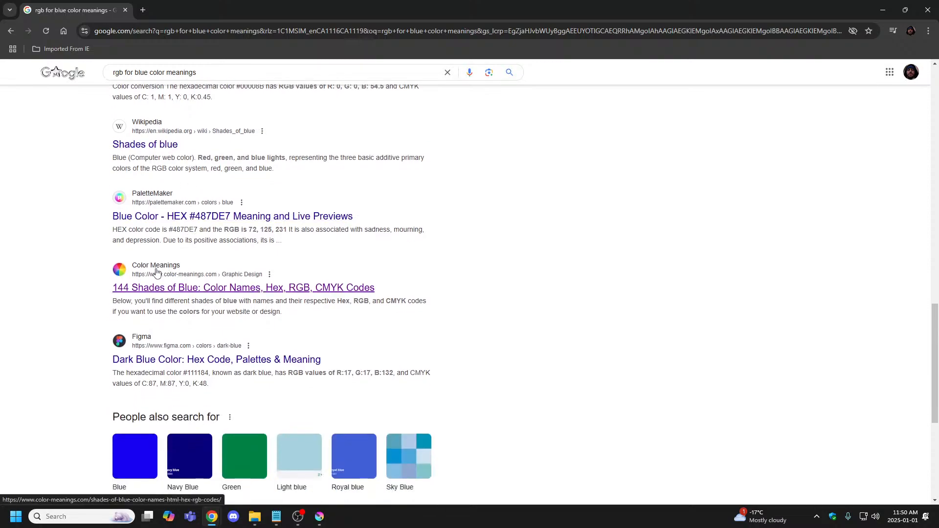
{"action": "left_click", "coordinate": [165, 290]}
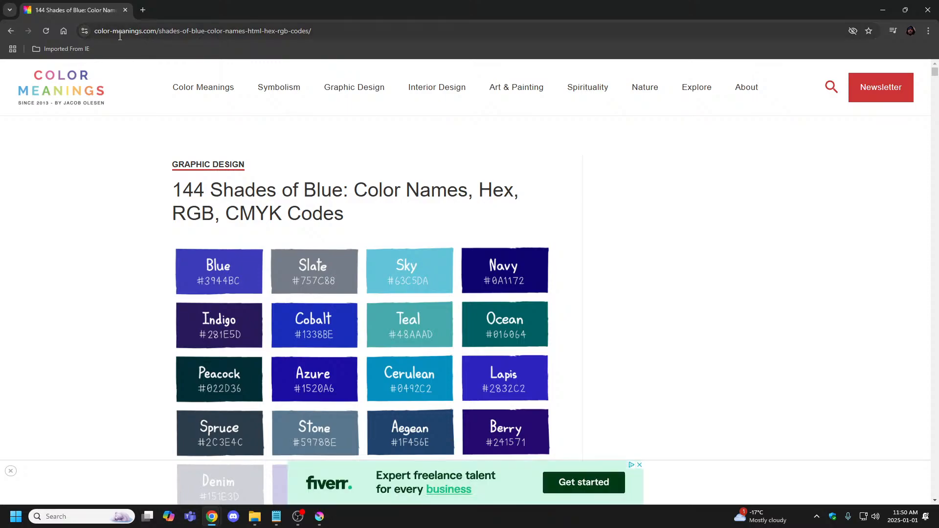
{"action": "left_click", "coordinate": [159, 37]}
{"action": "left_click", "coordinate": [366, 30]}
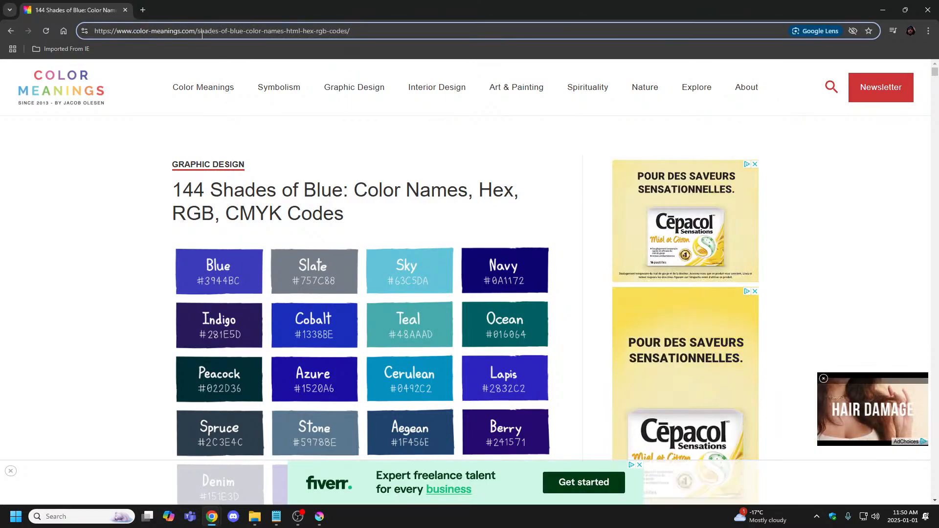
{"action": "left_click_drag", "start_coordinate": [195, 31], "coordinate": [94, 31]}
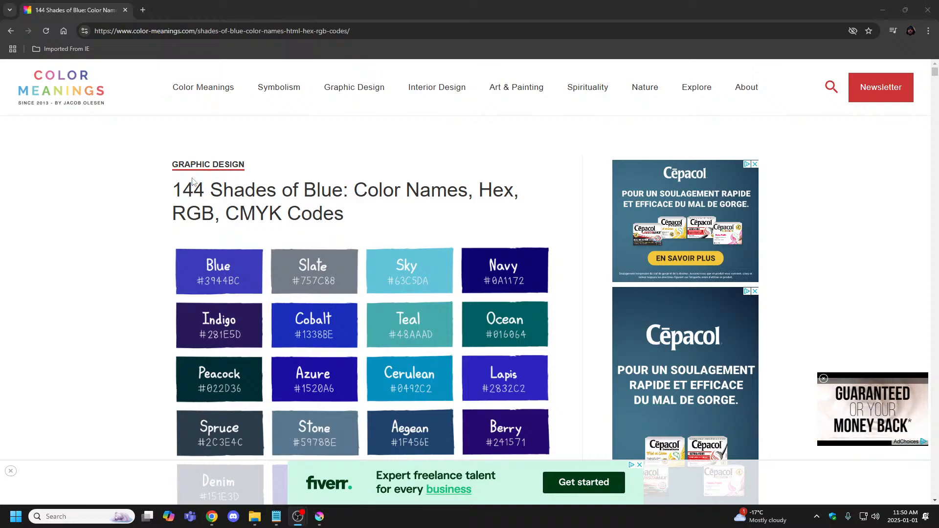
Return to the Google results and copy the query "rgb for blue color meanings", clearing it from the search box.
{"action": "left_click", "coordinate": [11, 31]}
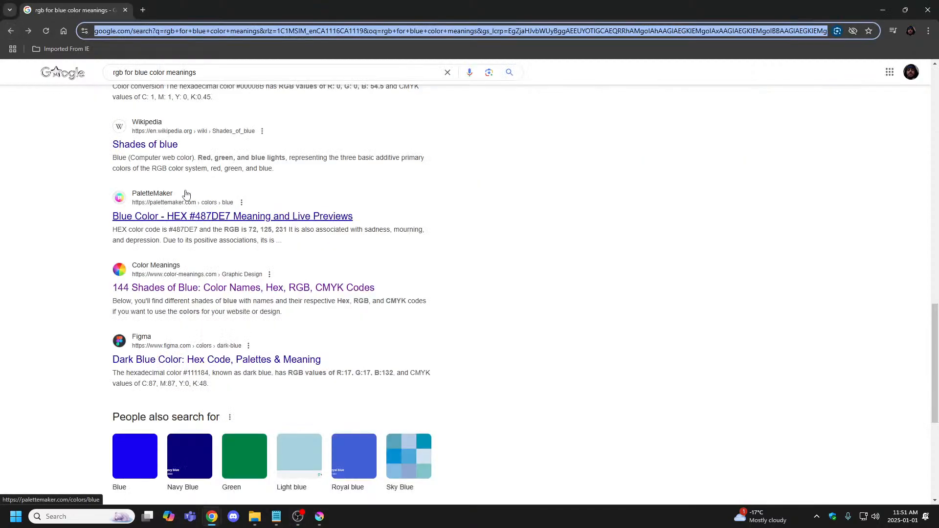
{"action": "scroll", "coordinate": [186, 195], "scroll_direction": "up", "scroll_amount": 15}
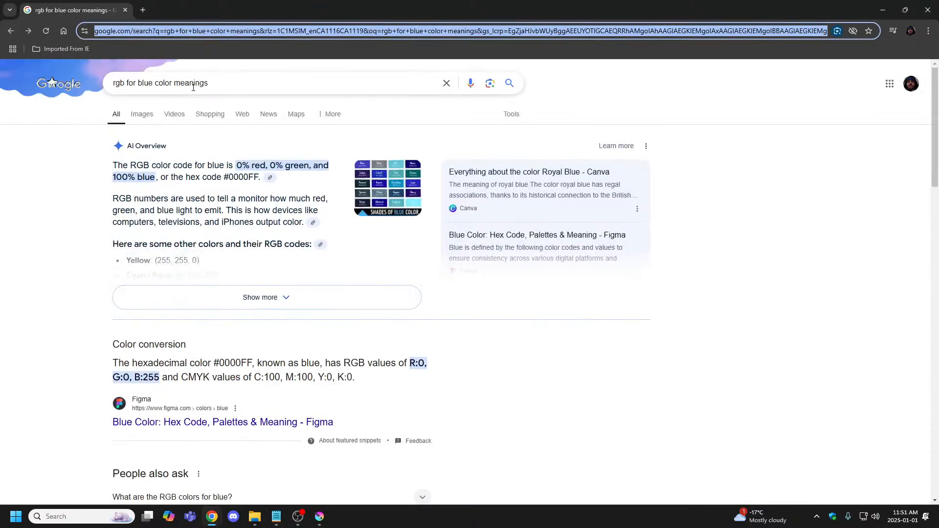
{"action": "triple_click", "coordinate": [189, 86]}
{"action": "key", "text": "ctrl+c"}
{"action": "key", "text": "BackSpace"}
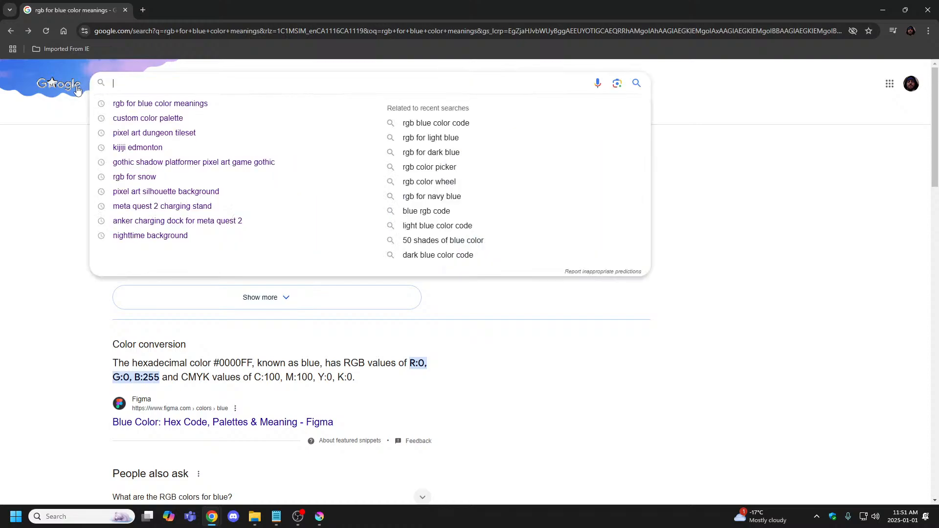
Reuse the copied query on the new tab page with blue replaced by green, and search for "rgb for green color meanings".
{"action": "left_click", "coordinate": [11, 30]}
{"action": "left_click", "coordinate": [356, 201]}
{"action": "key", "text": "Down"}
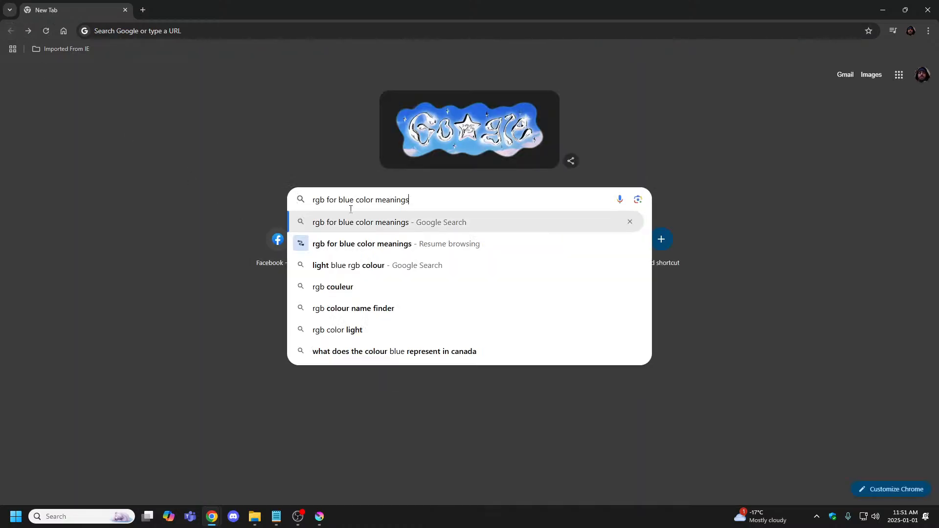
{"action": "left_click", "coordinate": [354, 200]}
{"action": "key", "text": "BackSpace"}
{"action": "key", "text": "BackSpace"}
{"action": "key", "text": "BackSpace"}
{"action": "key", "text": "BackSpace"}
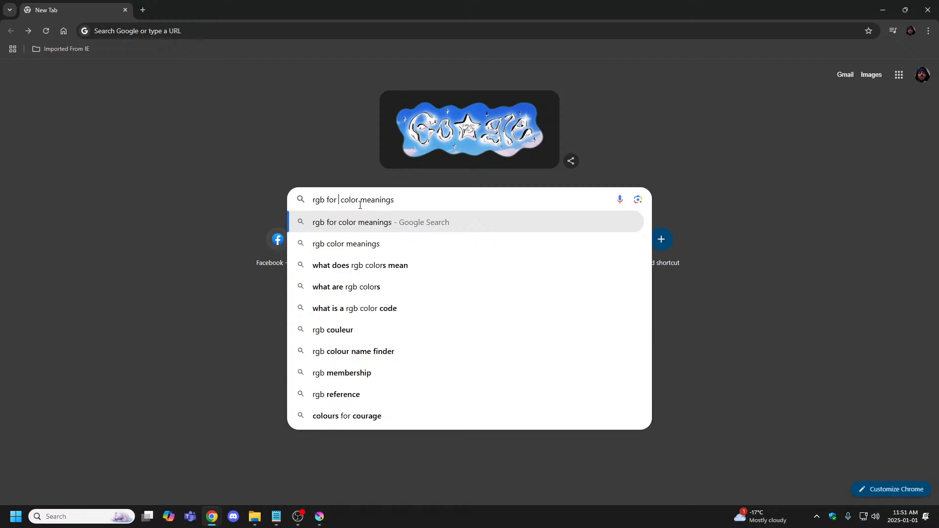
{"action": "type", "text": "green"}
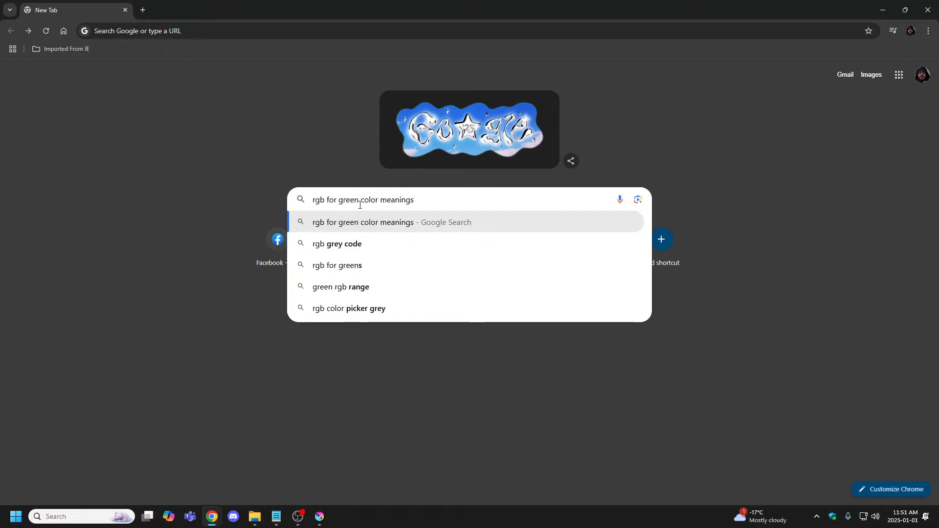
{"action": "key", "text": "Return"}
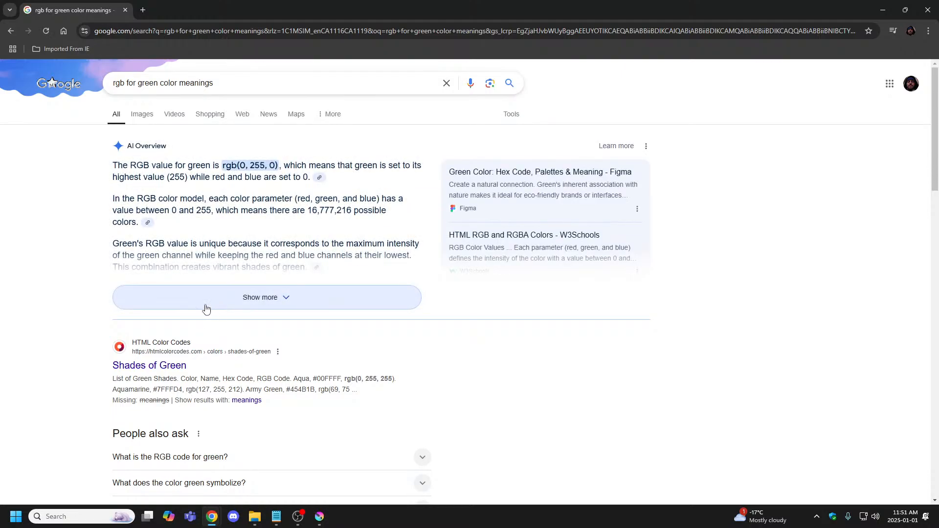
Find the Color Meanings result "134 Shades of Green: Color Names, Hex, RGB, CMYK" and open it.
{"action": "scroll", "coordinate": [213, 294], "scroll_direction": "down", "scroll_amount": 6}
{"action": "scroll", "coordinate": [216, 294], "scroll_direction": "down", "scroll_amount": 2}
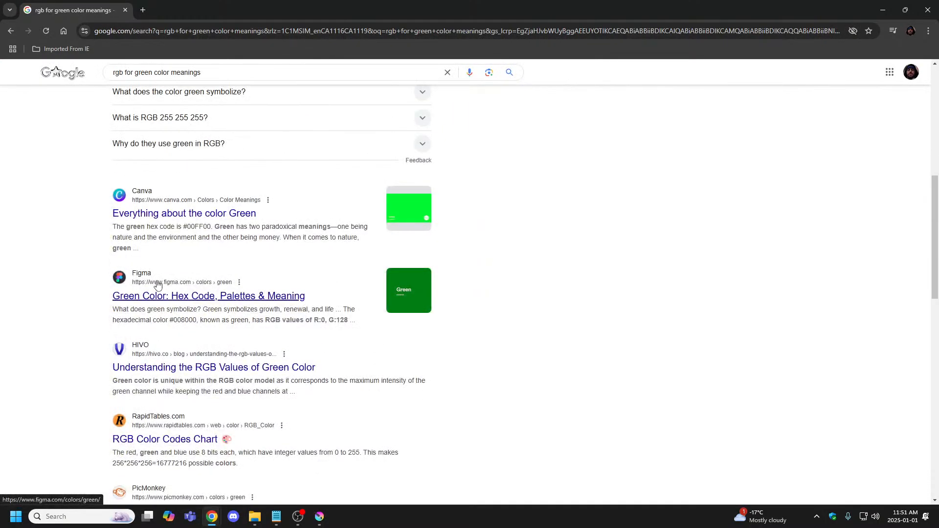
{"action": "scroll", "coordinate": [157, 293], "scroll_direction": "down", "scroll_amount": 6}
{"action": "scroll", "coordinate": [147, 298], "scroll_direction": "down", "scroll_amount": 2}
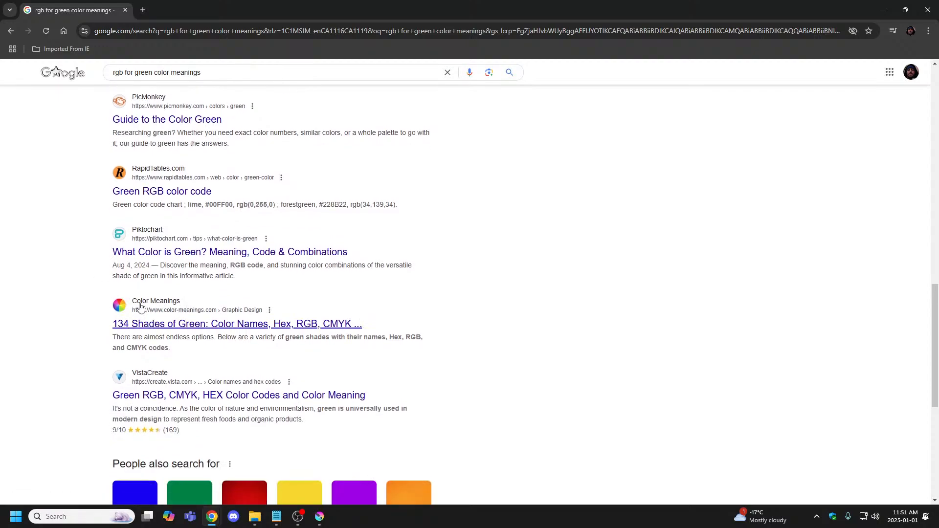
{"action": "left_click", "coordinate": [159, 304]}
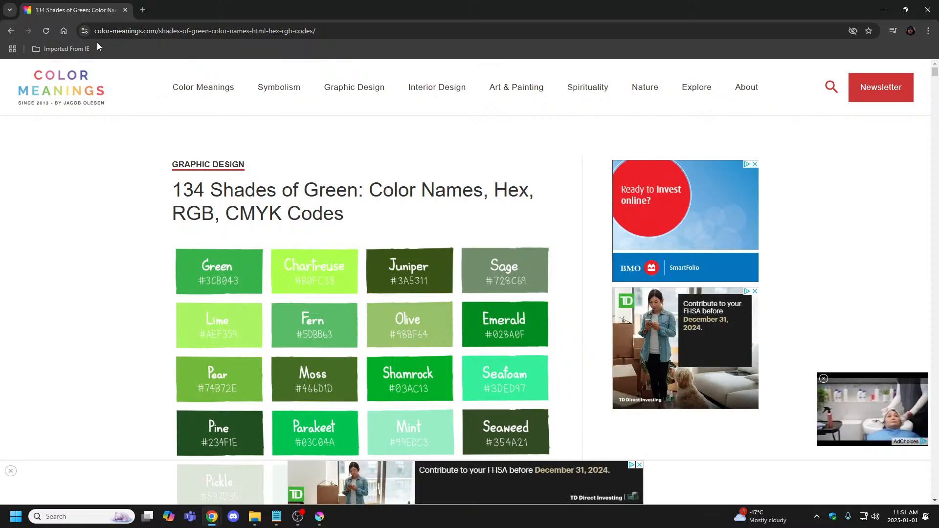
Return to the browser's home page and search for "rgb for blue colormeanings.com" using the copied query.
{"action": "left_click", "coordinate": [66, 35]}
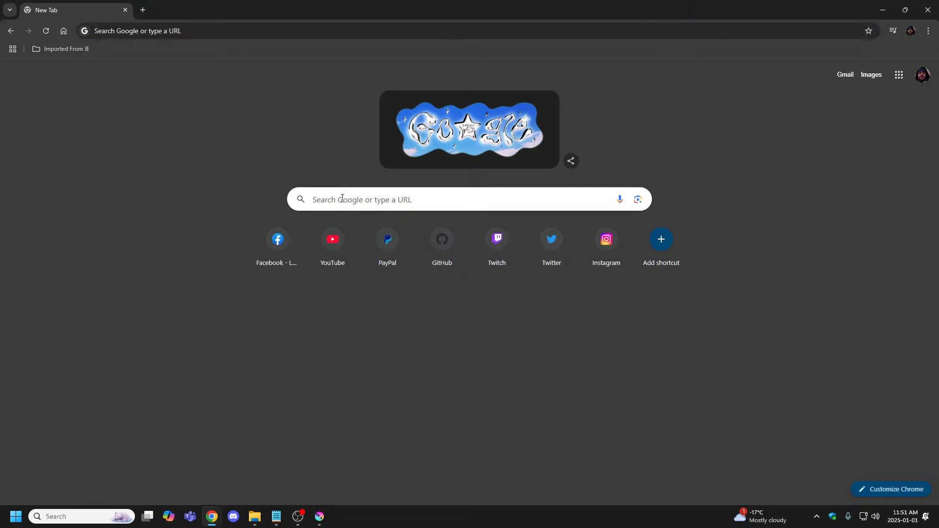
{"action": "left_click", "coordinate": [343, 198]}
{"action": "key", "text": "ctrl+v"}
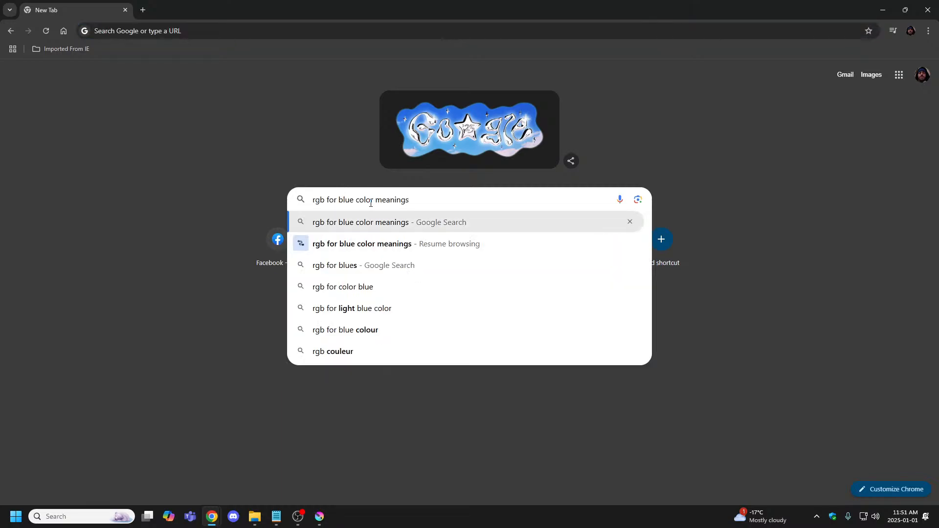
{"action": "left_click", "coordinate": [376, 199]}
{"action": "key", "text": "BackSpace"}
{"action": "left_click", "coordinate": [420, 200]}
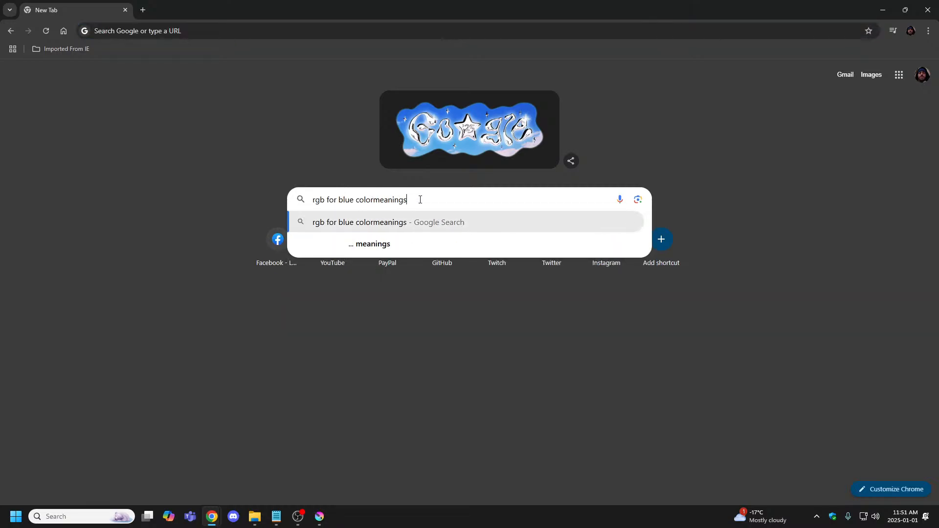
{"action": "type", "text": ".com"}
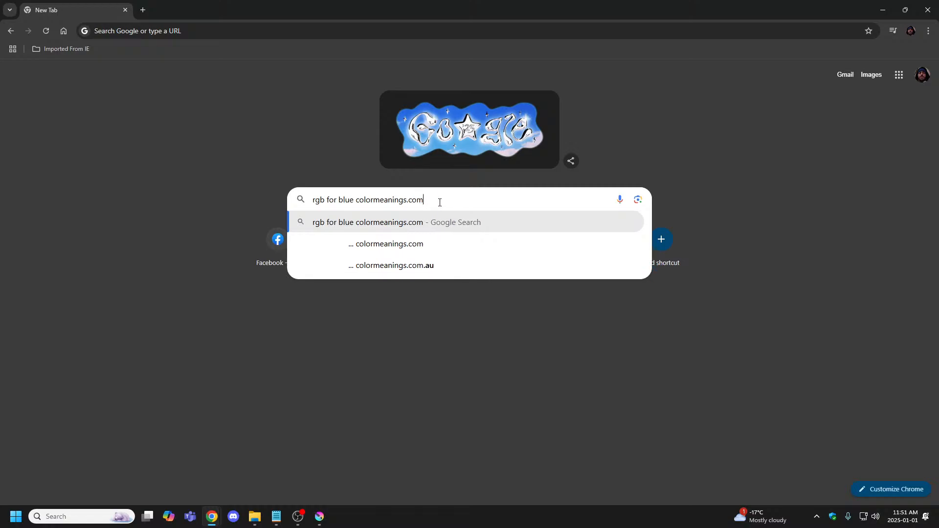
{"action": "key", "text": "Return"}
{"action": "scroll", "coordinate": [309, 235], "scroll_direction": "down", "scroll_amount": 4}
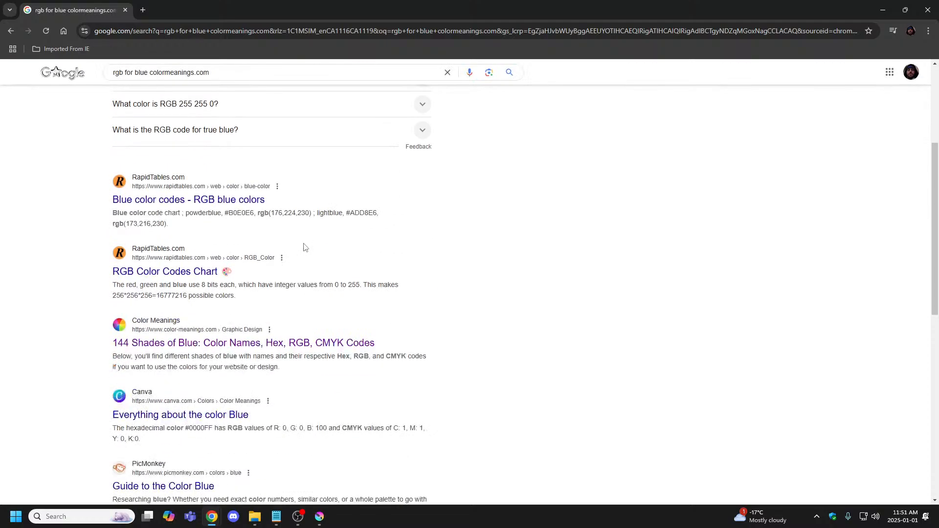
Open the Color Meanings result "144 Shades of Blue: Color Names, Hex, RGB, CMYK Codes" and look over its swatch chart.
{"action": "left_click", "coordinate": [200, 343]}
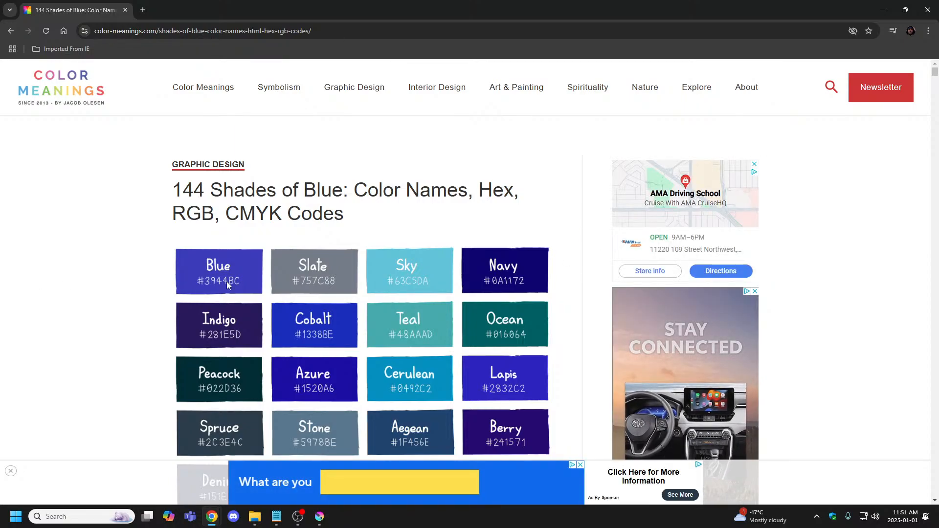
{"action": "scroll", "coordinate": [245, 280], "scroll_direction": "down", "scroll_amount": 2}
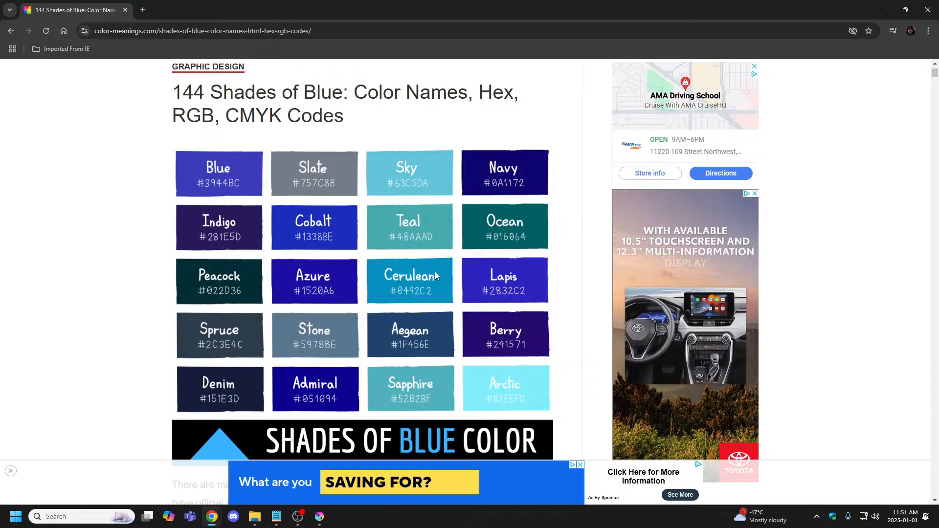
{"action": "scroll", "coordinate": [553, 293], "scroll_direction": "down", "scroll_amount": 2}
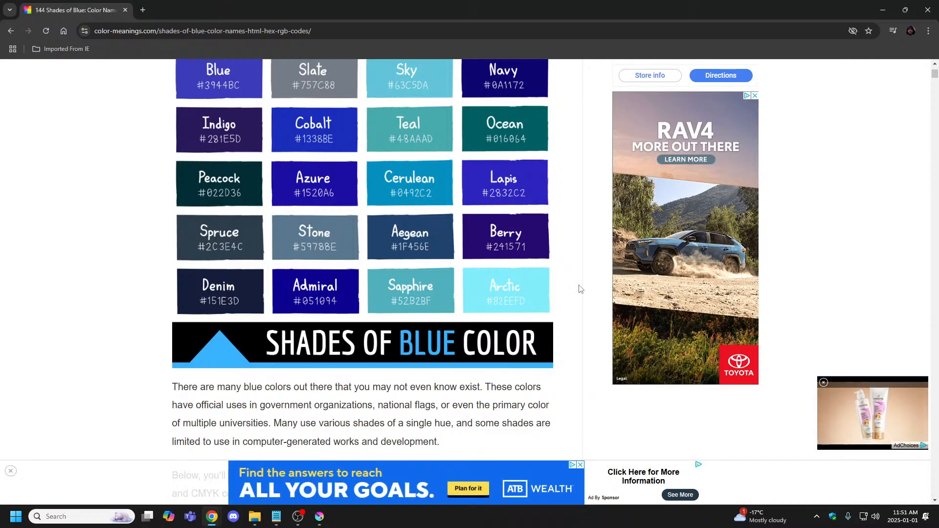
{"action": "scroll", "coordinate": [580, 289], "scroll_direction": "up", "scroll_amount": 2}
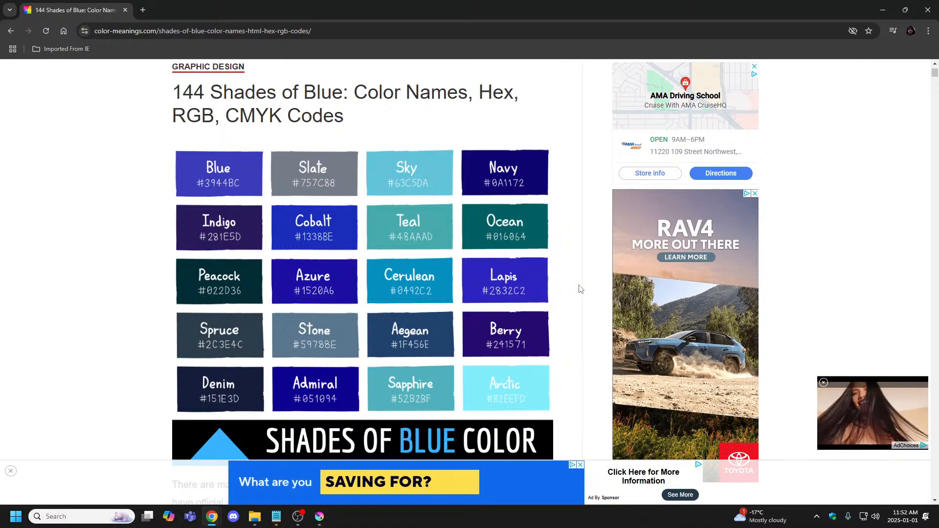
Search for "main colors" in a new tab, review the results about primary colors, and close that tab.
{"action": "left_click", "coordinate": [142, 10]}
{"action": "left_click", "coordinate": [332, 204]}
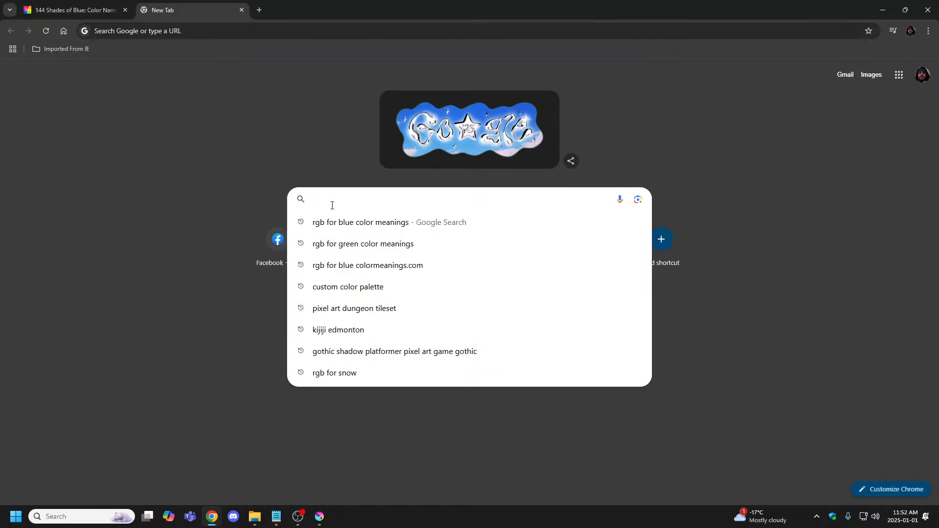
{"action": "type", "text": "main colors"}
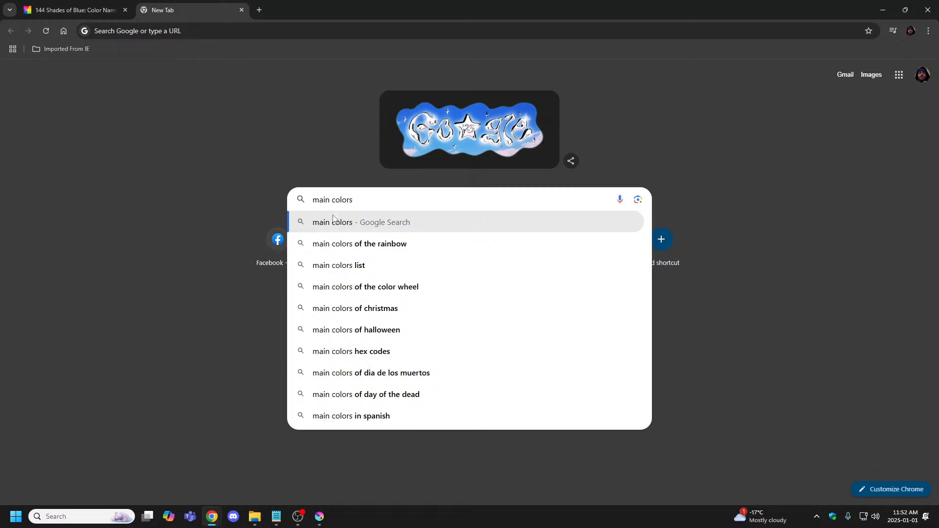
{"action": "left_click", "coordinate": [367, 229]}
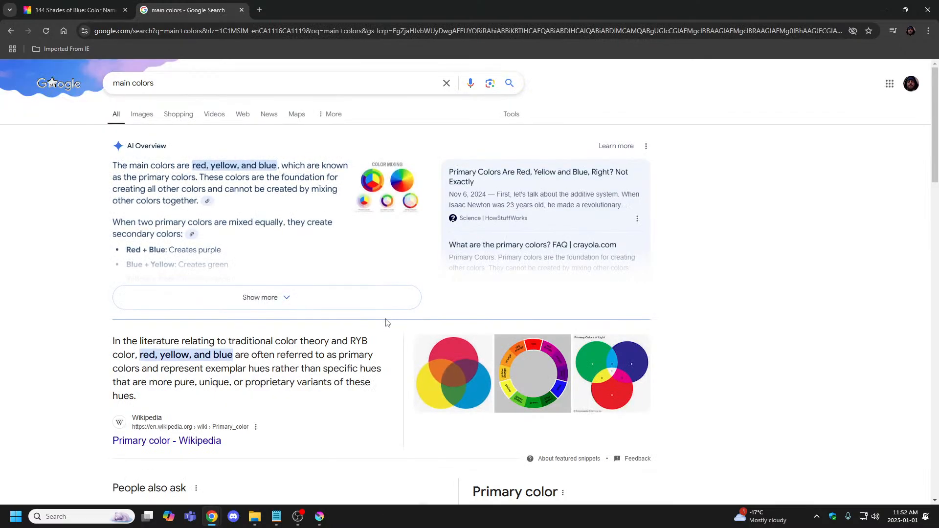
{"action": "scroll", "coordinate": [391, 322], "scroll_direction": "down", "scroll_amount": 2}
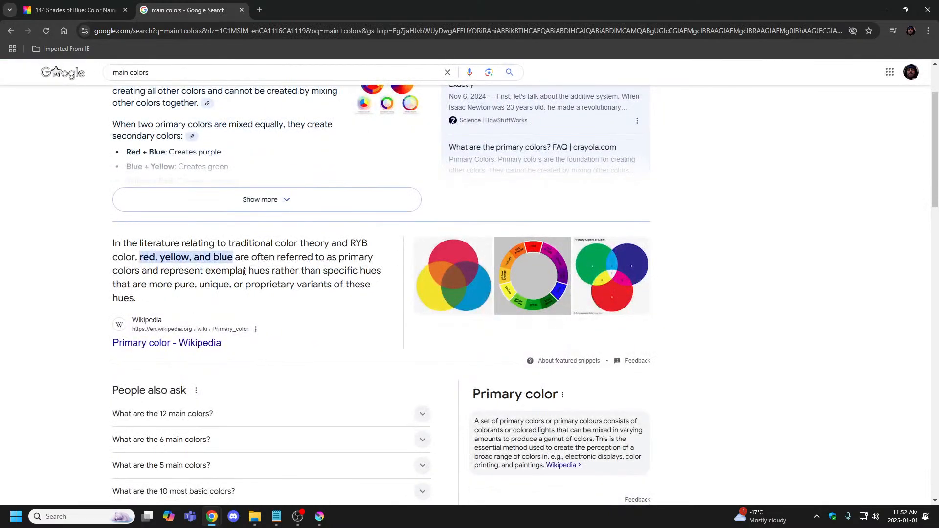
{"action": "scroll", "coordinate": [376, 252], "scroll_direction": "up", "scroll_amount": 2}
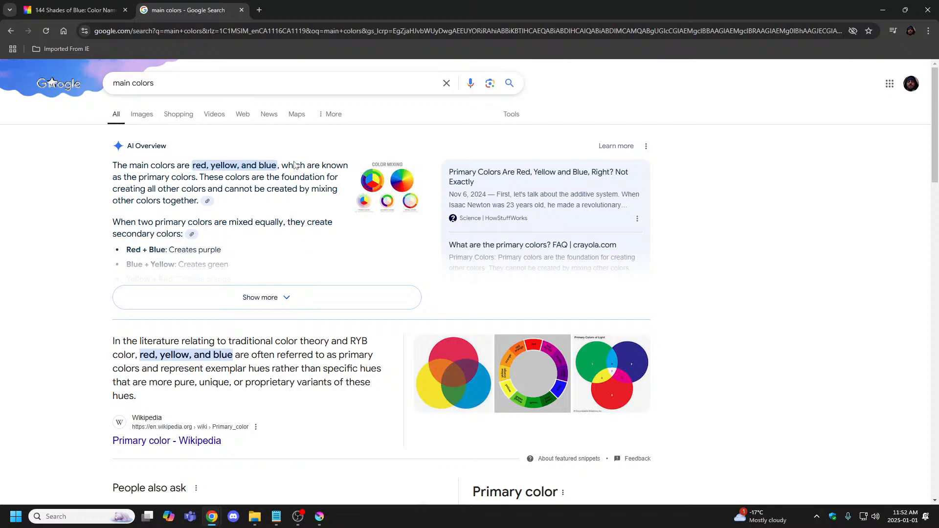
{"action": "left_click", "coordinate": [241, 10]}
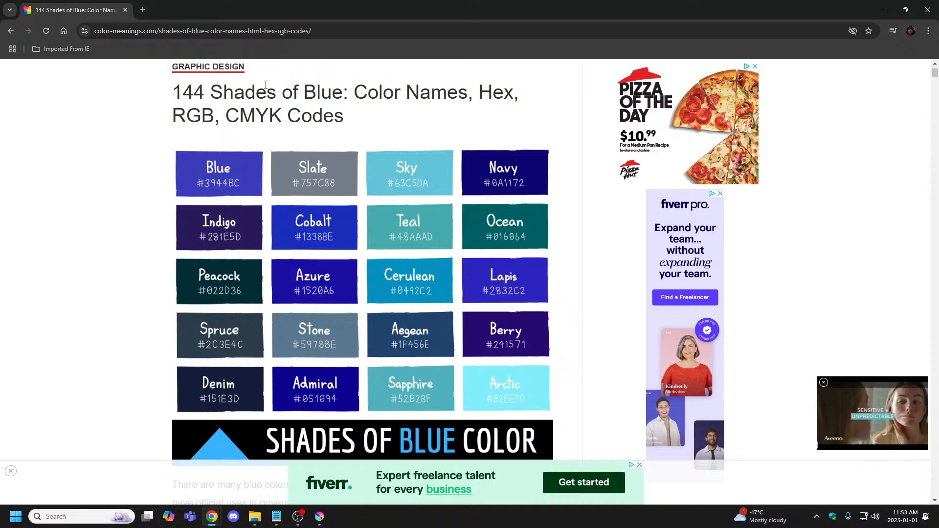
Return to the Google results and copy the query "rgb for blue colormeanings.com", clearing it from the search box.
{"action": "left_click", "coordinate": [11, 30]}
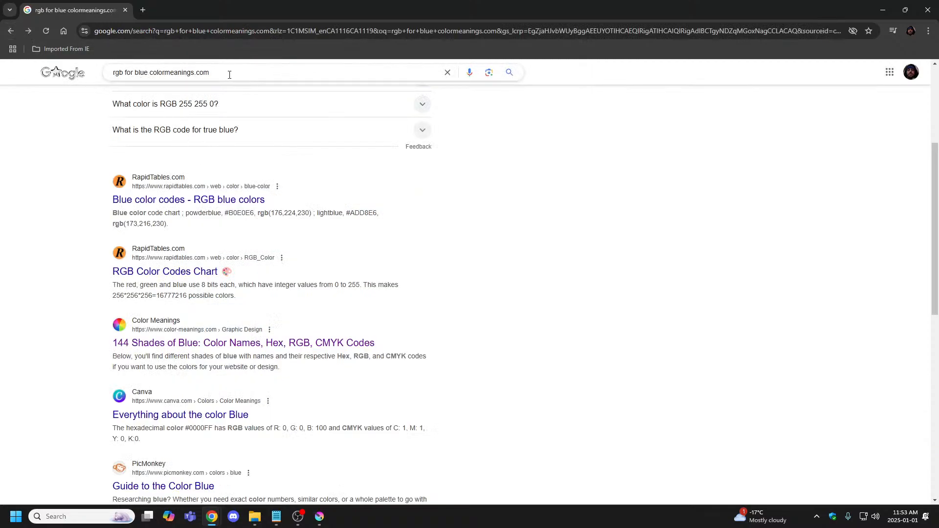
{"action": "left_click_drag", "start_coordinate": [230, 75], "coordinate": [104, 72]}
{"action": "key", "text": "ctrl+c"}
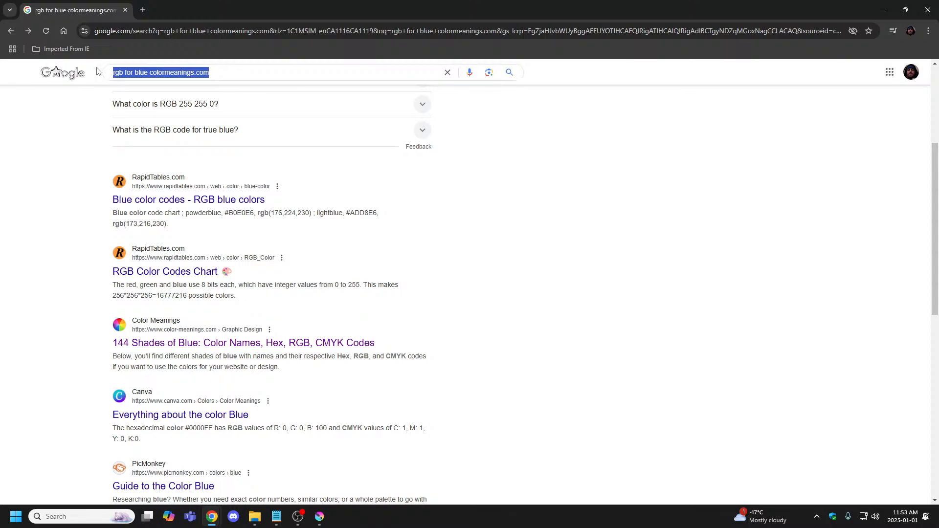
{"action": "key", "text": "BackSpace"}
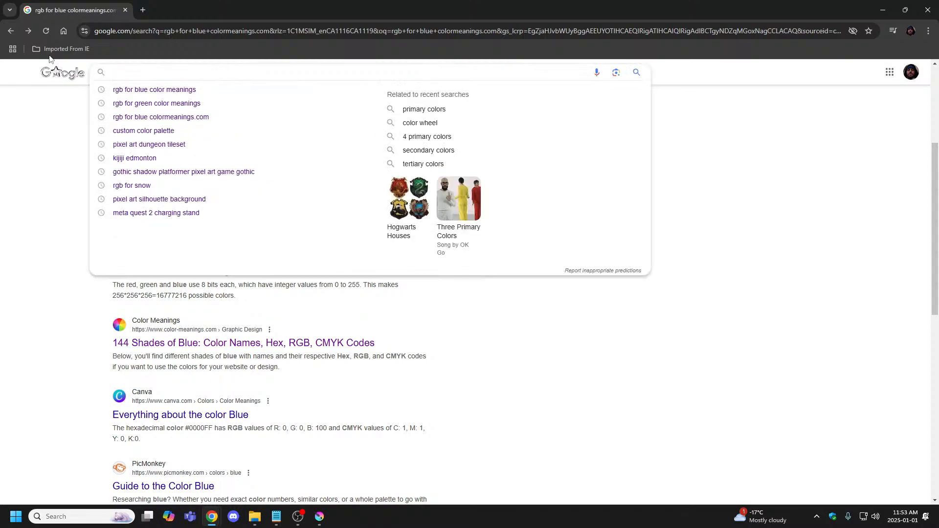
Reuse the copied query on the new tab page with blue replaced by green, and search for "rgb for green colormeanings.com".
{"action": "left_click", "coordinate": [11, 31]}
{"action": "left_click", "coordinate": [344, 195]}
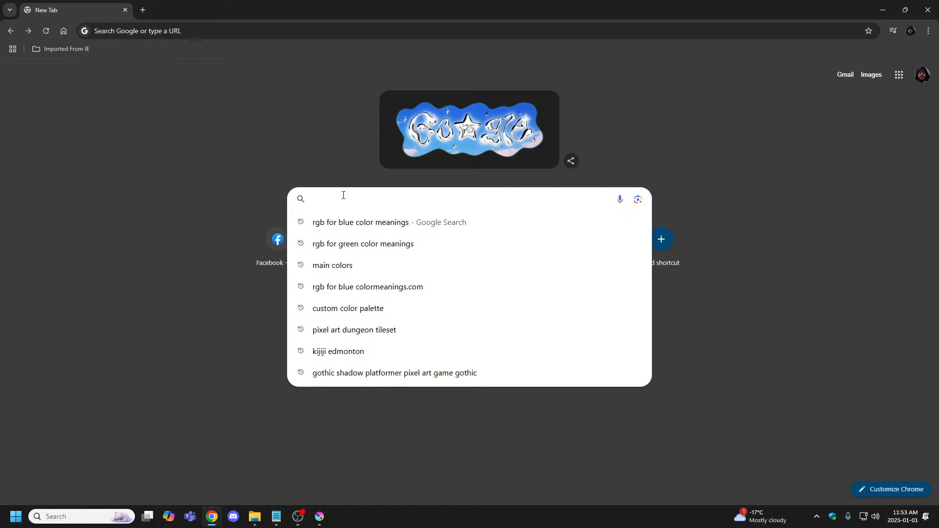
{"action": "key", "text": "ctrl+v"}
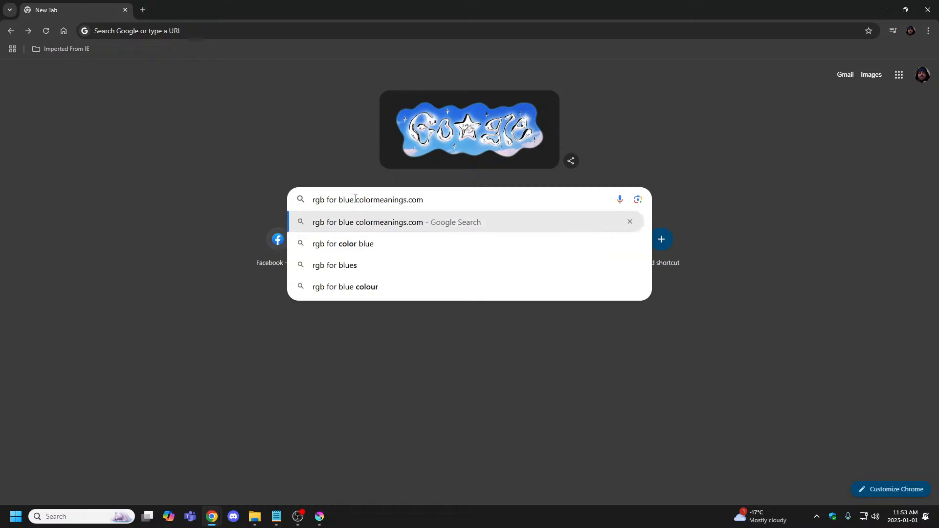
{"action": "key", "text": "BackSpace"}
{"action": "key", "text": "BackSpace"}
{"action": "key", "text": "BackSpace"}
{"action": "key", "text": "BackSpace"}
{"action": "type", "text": "green"}
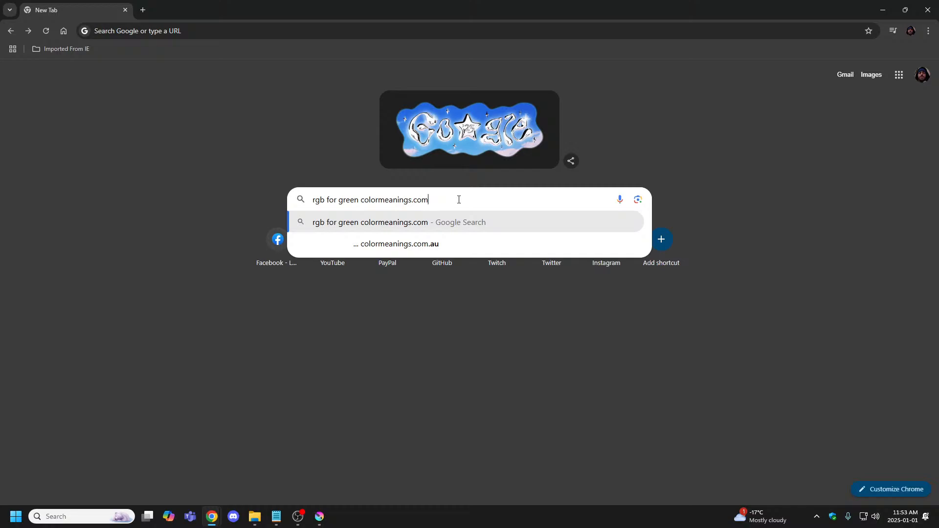
{"action": "key", "text": "Return"}
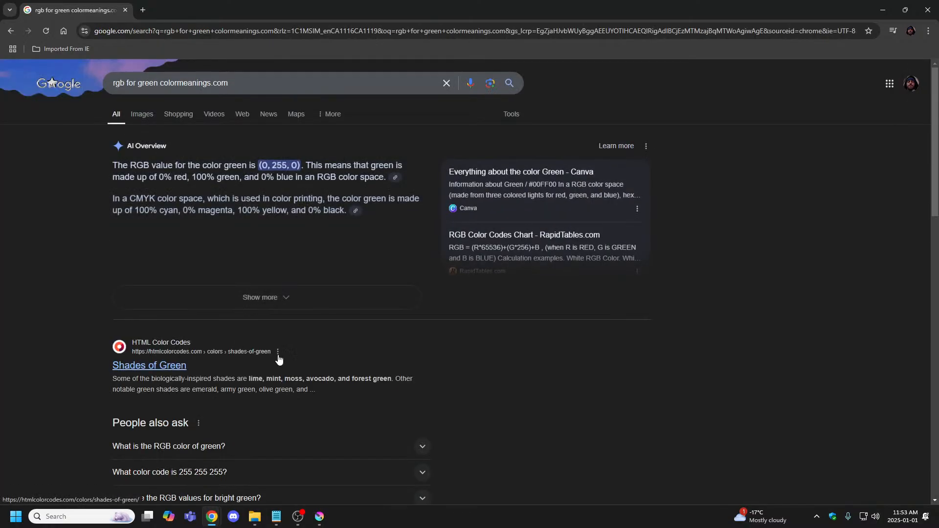
Open the Color Meanings result "134 Shades of Green" and look over its swatch chart of names and hex codes.
{"action": "scroll", "coordinate": [247, 362], "scroll_direction": "down", "scroll_amount": 8}
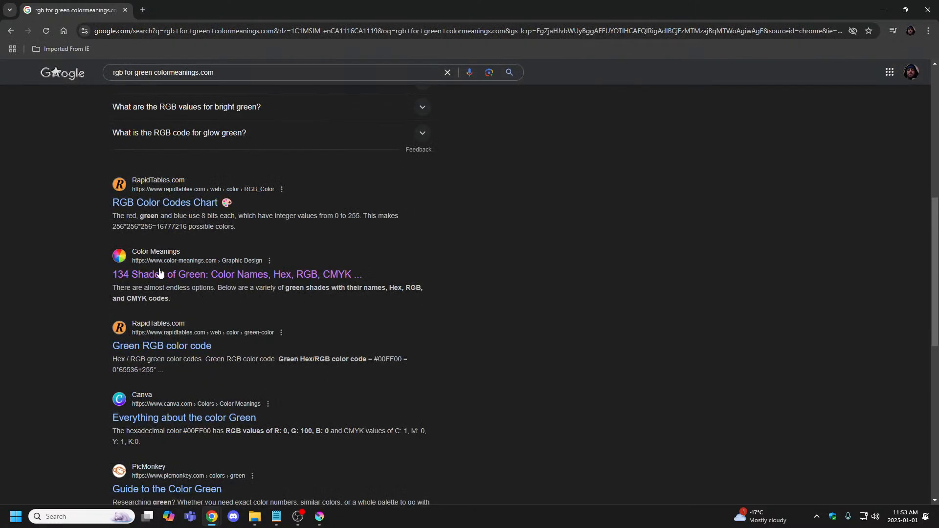
{"action": "left_click", "coordinate": [153, 256]}
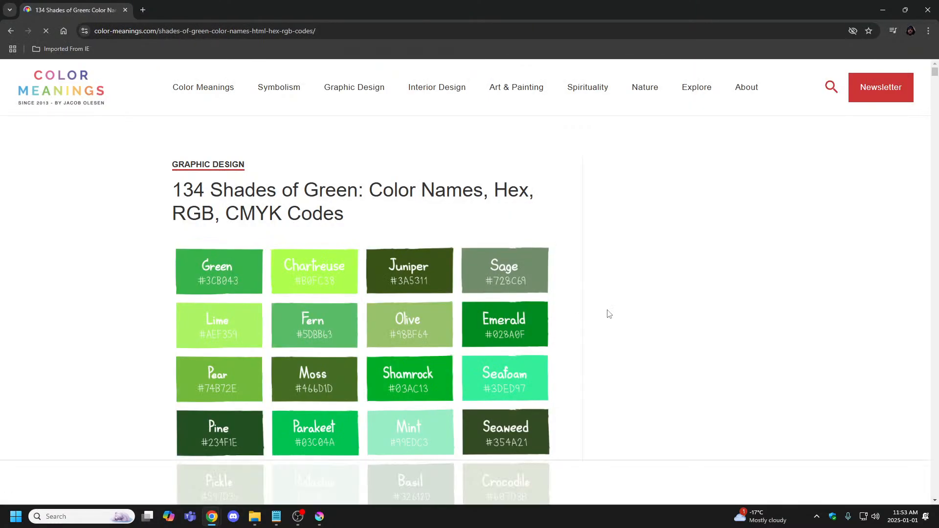
{"action": "scroll", "coordinate": [610, 313], "scroll_direction": "down", "scroll_amount": 2}
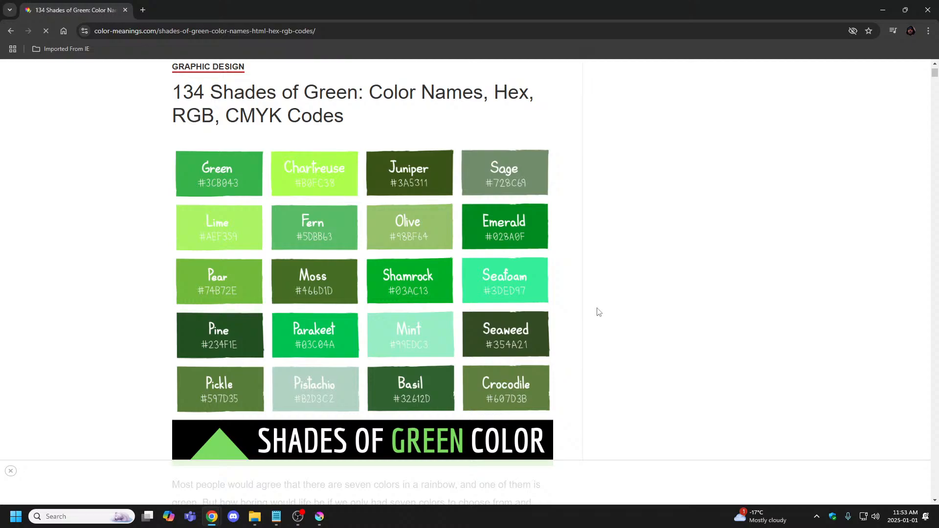
{"action": "scroll", "coordinate": [599, 313], "scroll_direction": "down", "scroll_amount": 2}
{"action": "scroll", "coordinate": [599, 313], "scroll_direction": "up", "scroll_amount": 4}
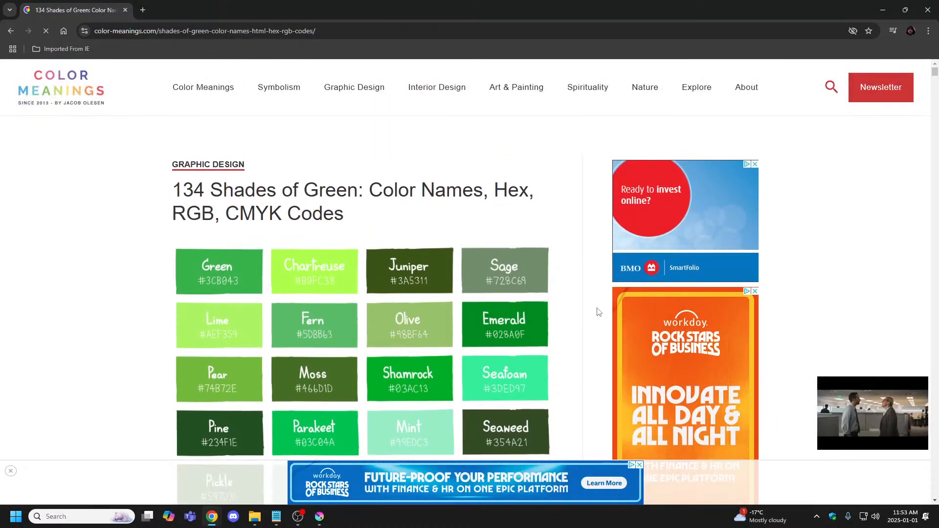
Go back through the browsing history to the new tab page and rerun the recent search "rgb for green colormeanings.com".
{"action": "left_click", "coordinate": [11, 31]}
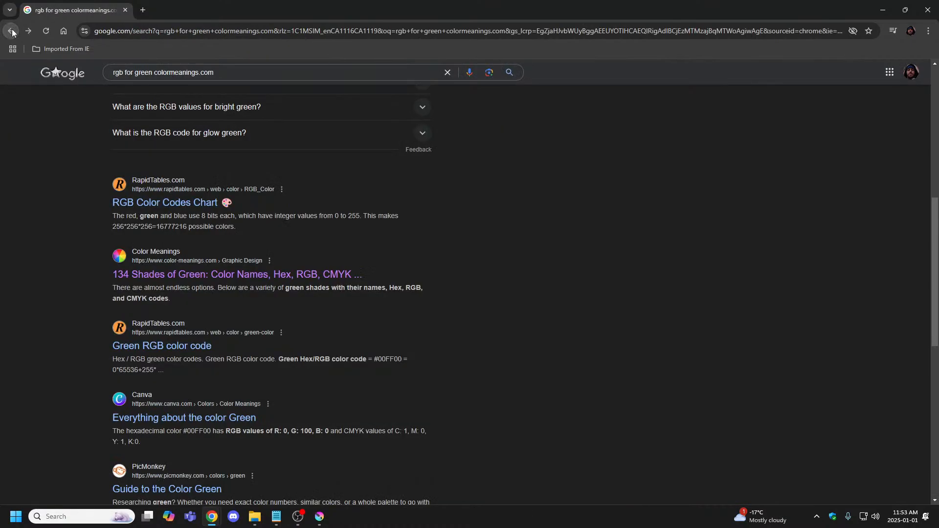
{"action": "left_click", "coordinate": [11, 32]}
{"action": "left_click", "coordinate": [11, 31]}
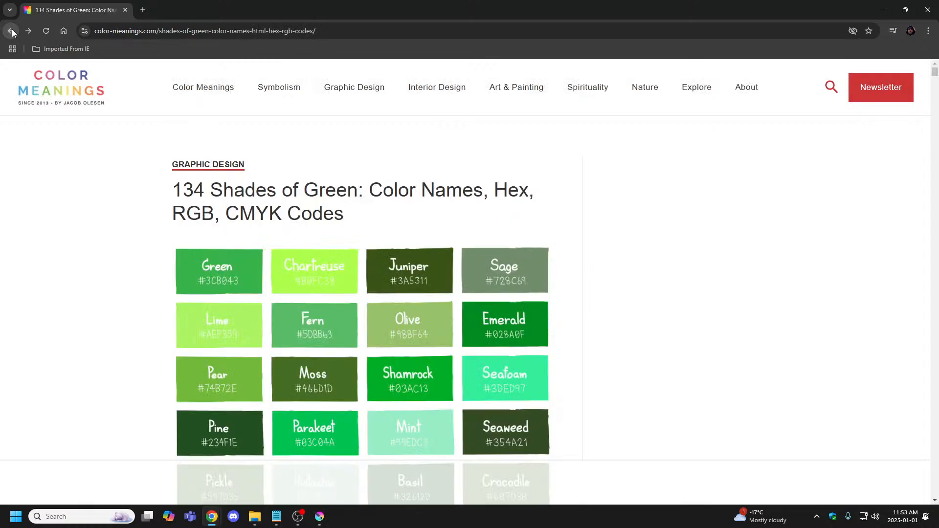
{"action": "left_click", "coordinate": [12, 31]}
{"action": "left_click", "coordinate": [11, 32]}
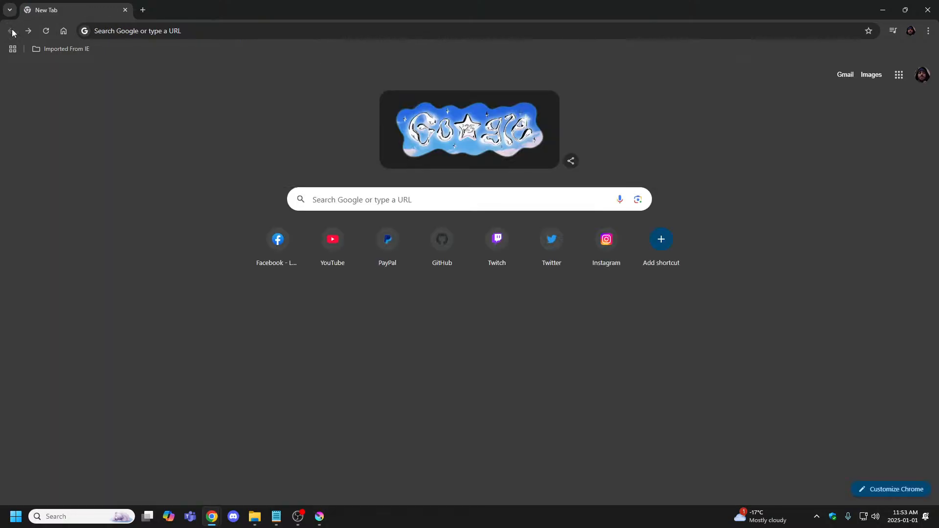
{"action": "left_click", "coordinate": [352, 199]}
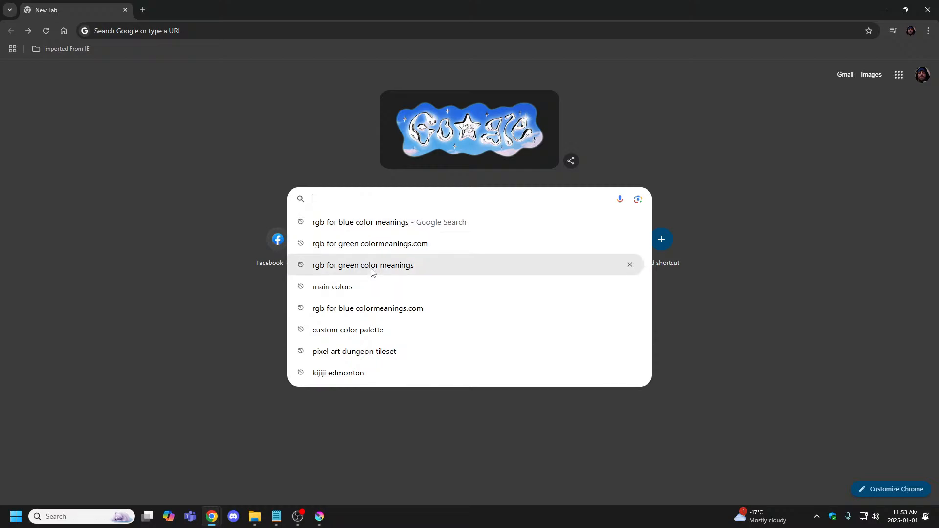
{"action": "left_click", "coordinate": [380, 246]}
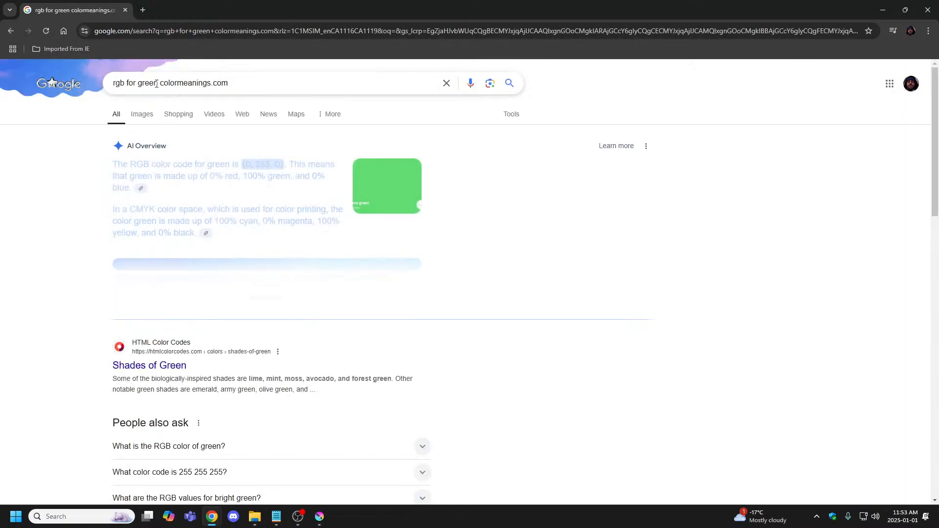
Change green to blue in the search query, copy "rgb for blue colormeanings.com", and clear the search box.
{"action": "left_click_drag", "start_coordinate": [158, 84], "coordinate": [141, 84]}
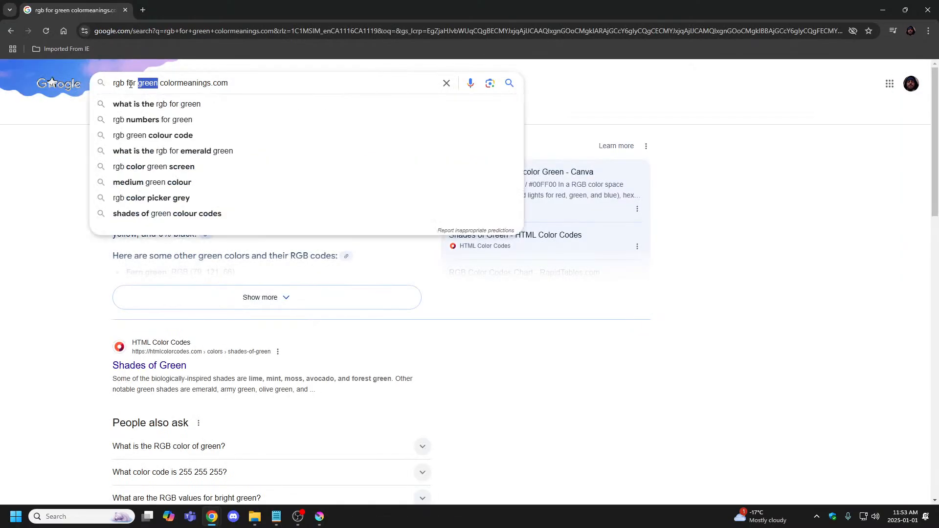
{"action": "key", "text": "BackSpace"}
{"action": "key", "text": "BackSpace"}
{"action": "type", "text": "blue"}
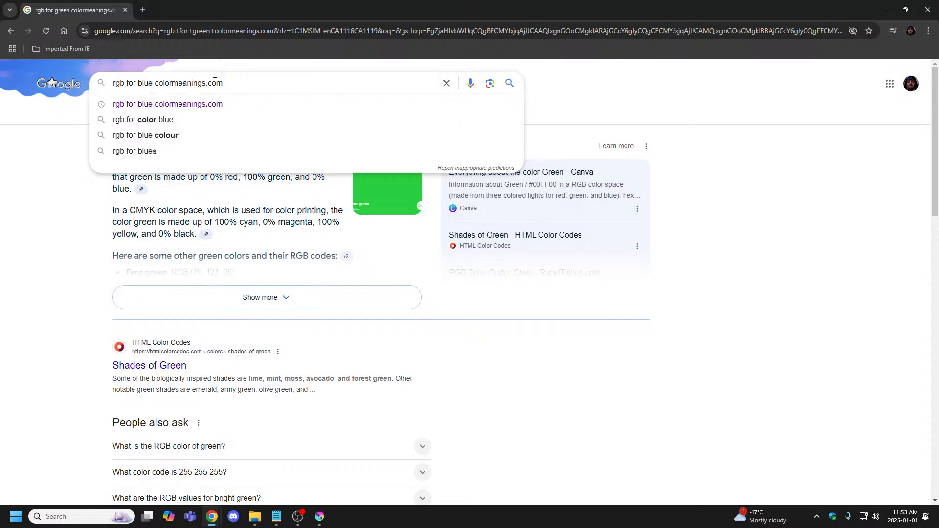
{"action": "left_click_drag", "start_coordinate": [241, 84], "coordinate": [87, 68]}
{"action": "key", "text": "ctrl+c"}
{"action": "key", "text": "BackSpace"}
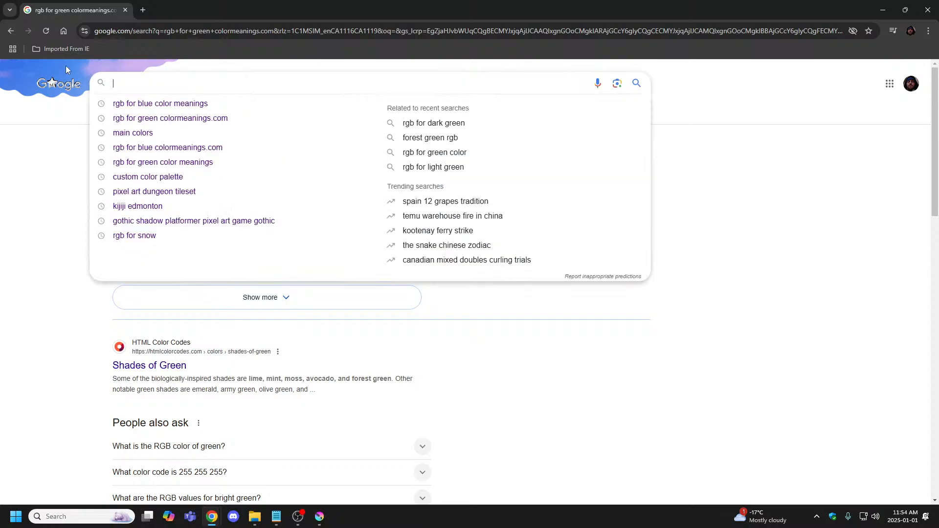
Return to the browser's home page and remove the three most recent entries above "rgb for blue colormeanings.com" from the search suggestions.
{"action": "left_click", "coordinate": [63, 31]}
{"action": "left_click", "coordinate": [394, 201]}
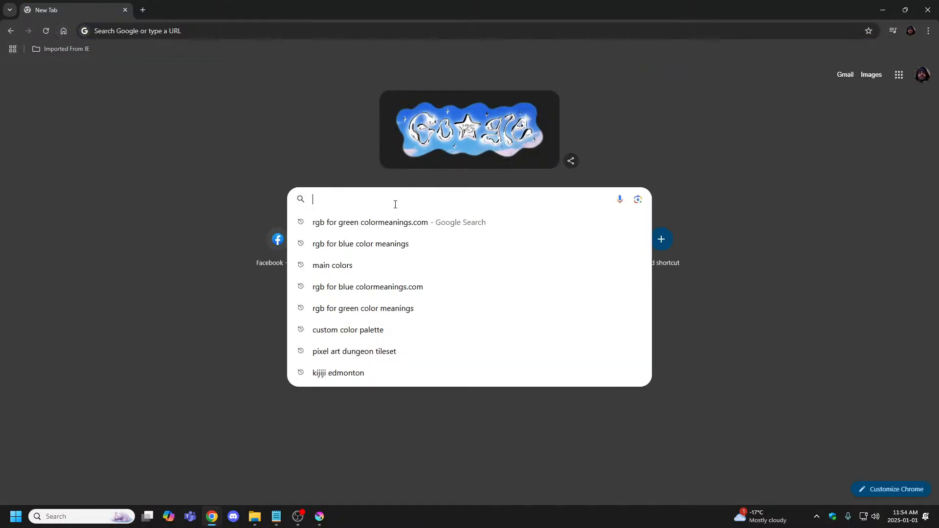
{"action": "left_click", "coordinate": [629, 223]}
{"action": "left_click", "coordinate": [630, 223]}
{"action": "left_click", "coordinate": [630, 223]}
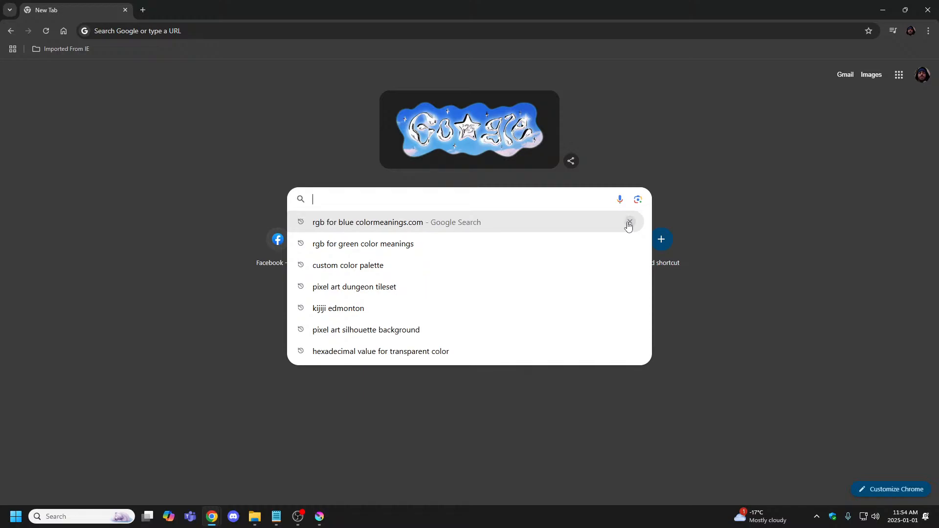
Search for "rgb for blue colormeanings.com" using the copied query and open the Color Meanings result "144 Shades of Blue".
{"action": "left_click", "coordinate": [334, 151]}
{"action": "left_click", "coordinate": [332, 202]}
{"action": "key", "text": "ctrl+v"}
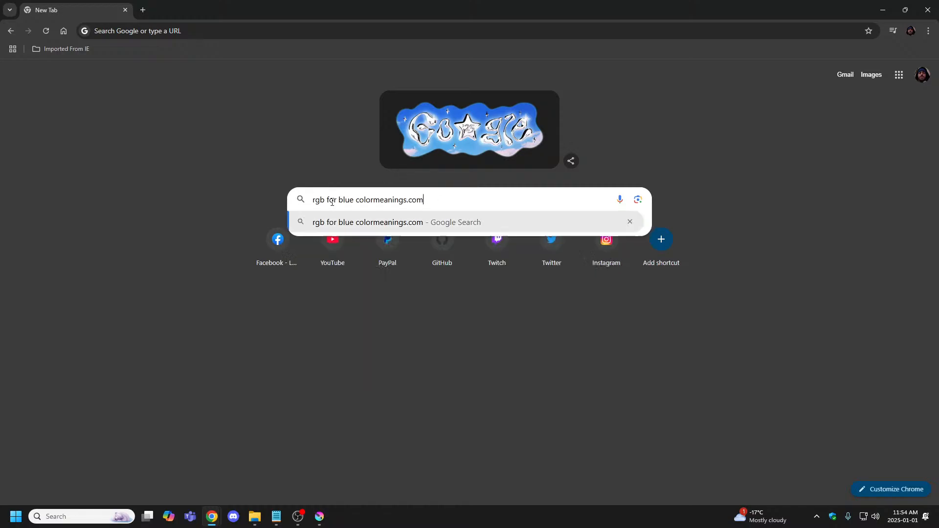
{"action": "left_click", "coordinate": [427, 213]}
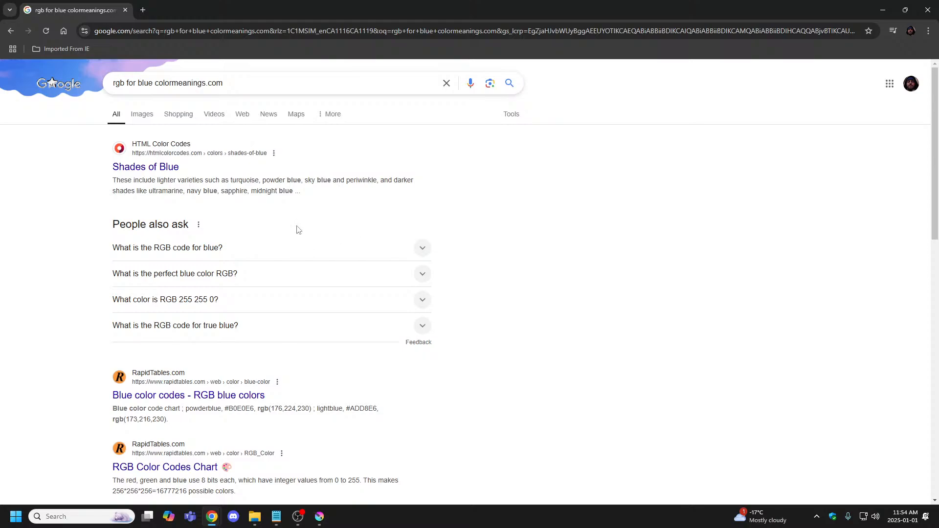
{"action": "scroll", "coordinate": [259, 269], "scroll_direction": "down", "scroll_amount": 4}
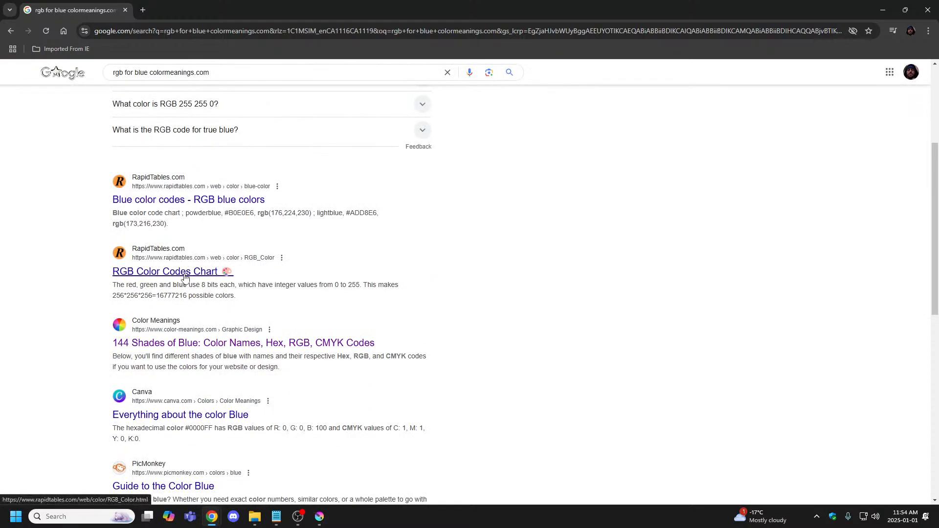
{"action": "left_click", "coordinate": [182, 344]}
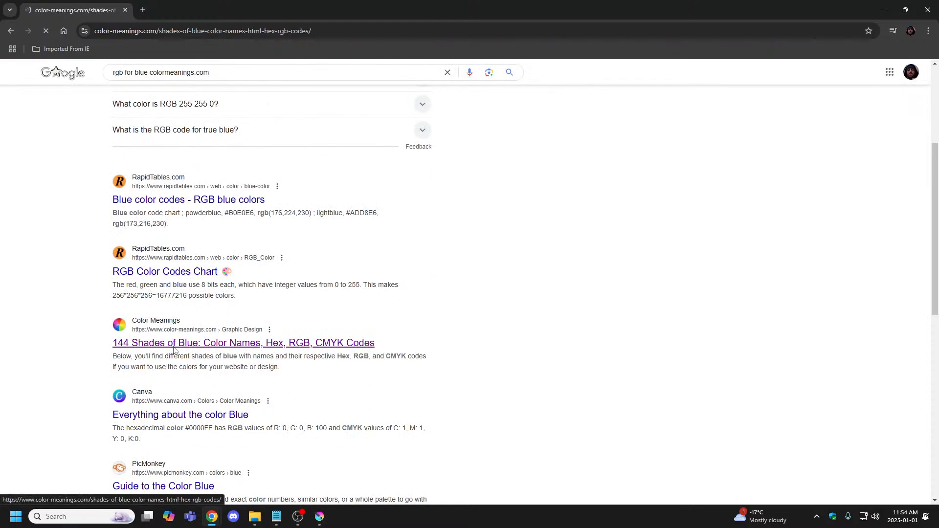
Look over the named blue swatches and their hex codes at the start of the 144 Shades of Blue page.
{"action": "scroll", "coordinate": [568, 287], "scroll_direction": "down", "scroll_amount": 2}
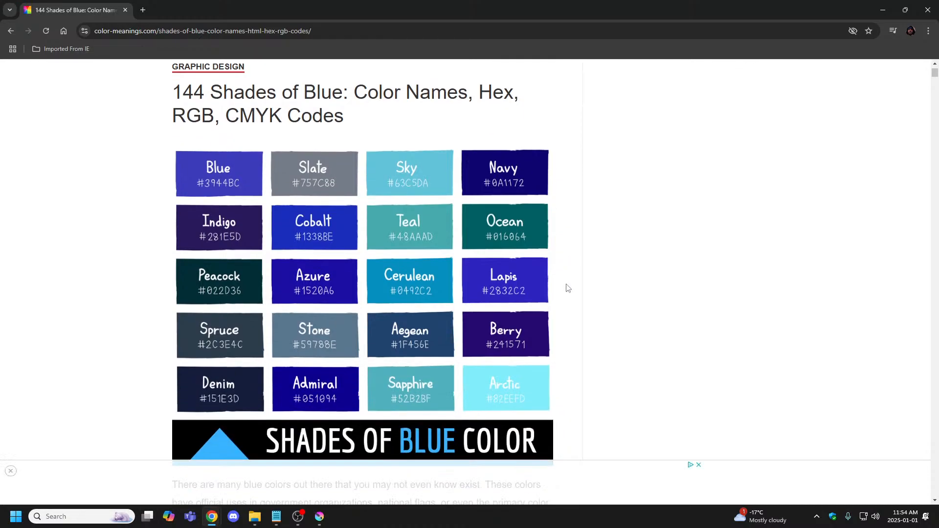
{"action": "scroll", "coordinate": [138, 251], "scroll_direction": "up", "scroll_amount": 1}
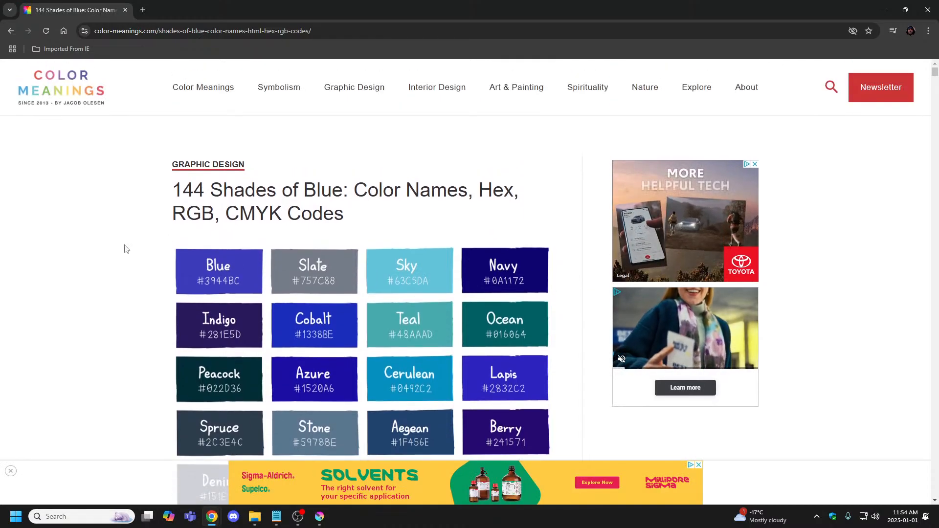
{"action": "scroll", "coordinate": [124, 248], "scroll_direction": "down", "scroll_amount": 2}
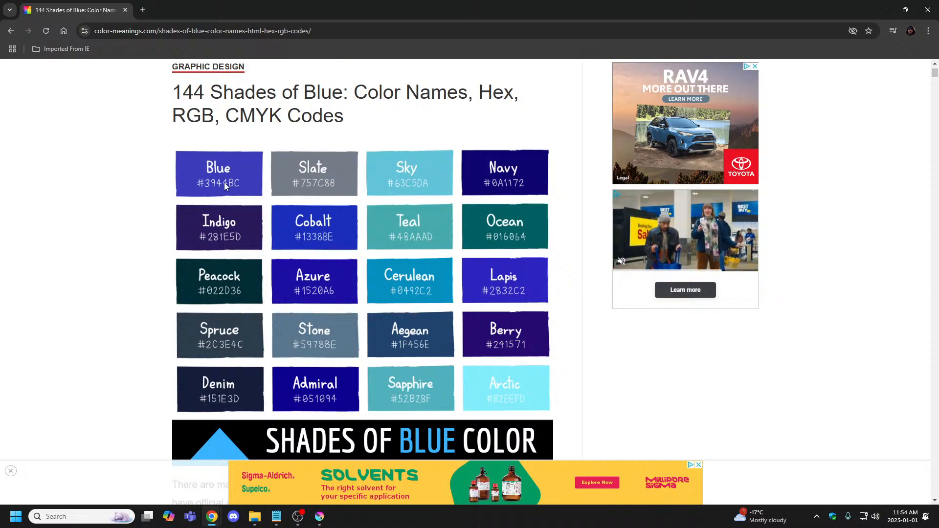
Open a blank browser tab alongside the 144 Shades of Blue page and return to the color page.
{"action": "left_click", "coordinate": [143, 12]}
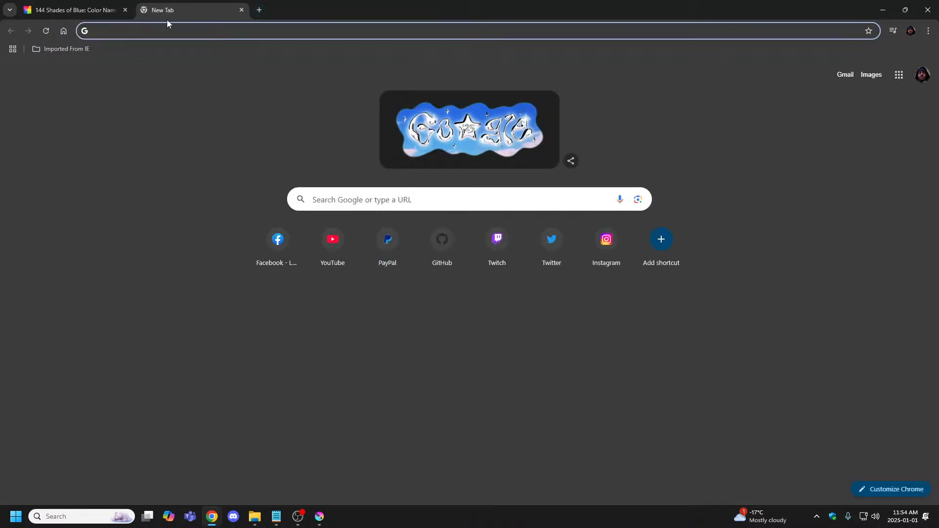
{"action": "left_click", "coordinate": [242, 10]}
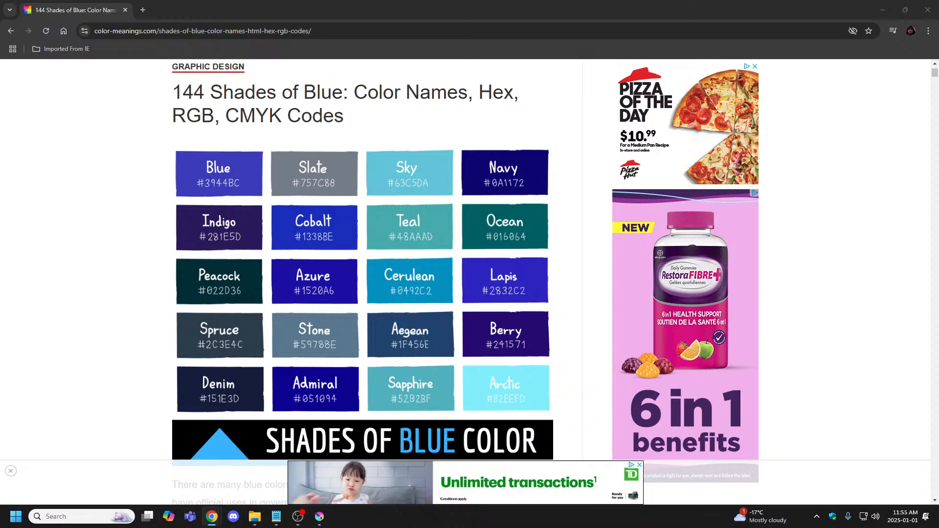
{"action": "left_click", "coordinate": [142, 10]}
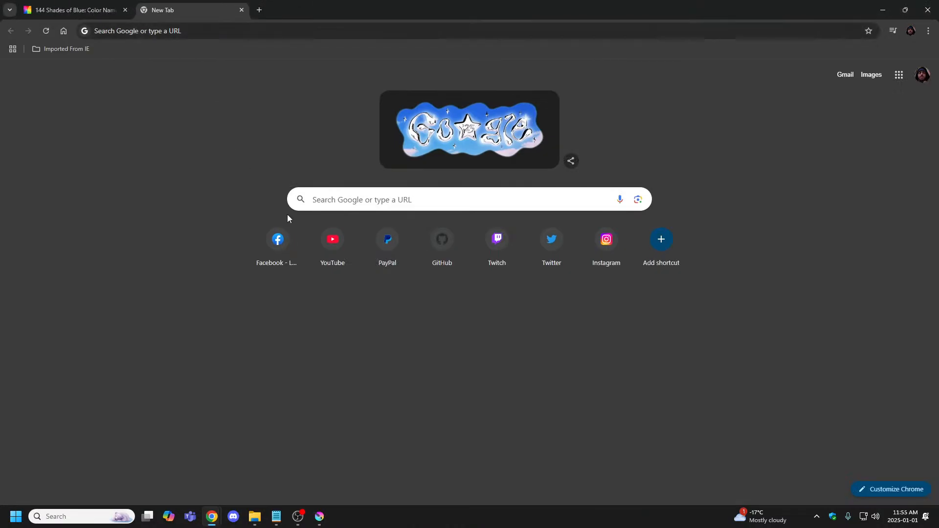
{"action": "left_click", "coordinate": [58, 7]}
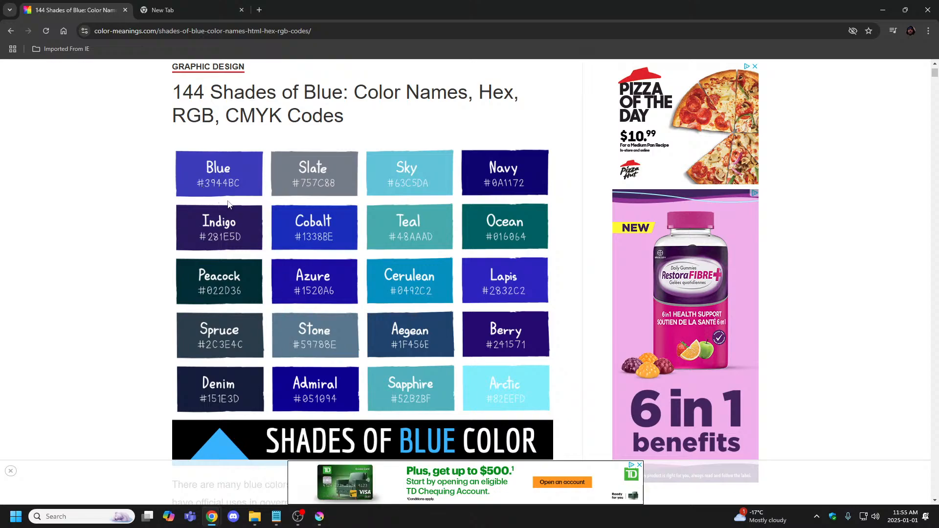
Switch to Krita, pick the black swatch in the palette, and choose Pico8 Default from the available palettes.
{"action": "left_click", "coordinate": [323, 522]}
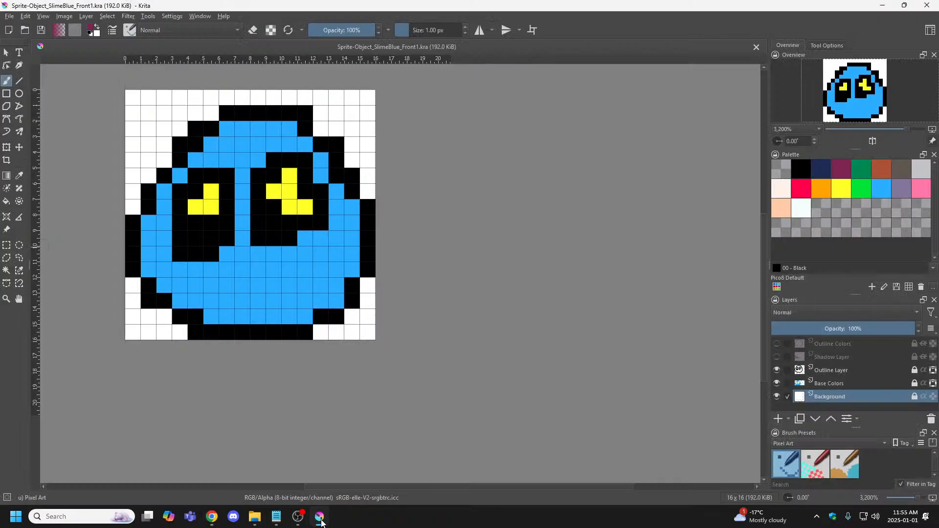
{"action": "left_click", "coordinate": [799, 175]}
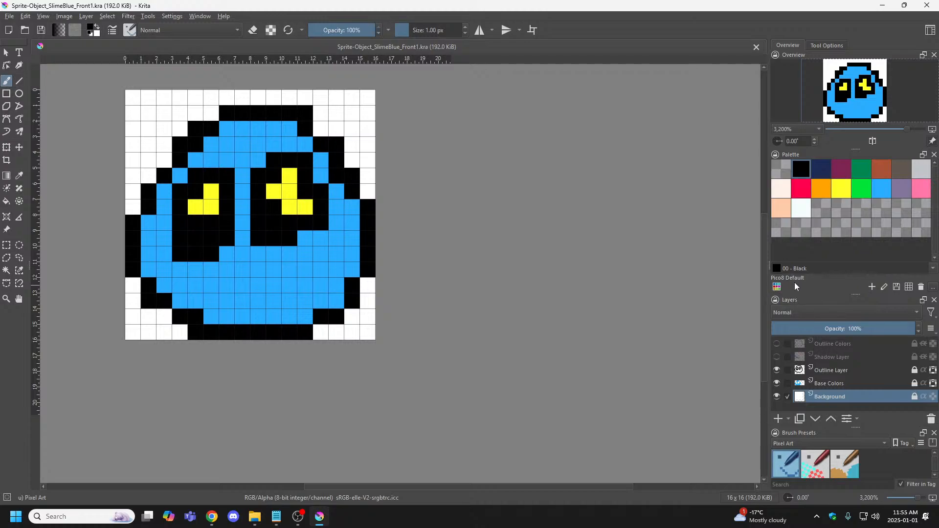
{"action": "left_click", "coordinate": [778, 288]}
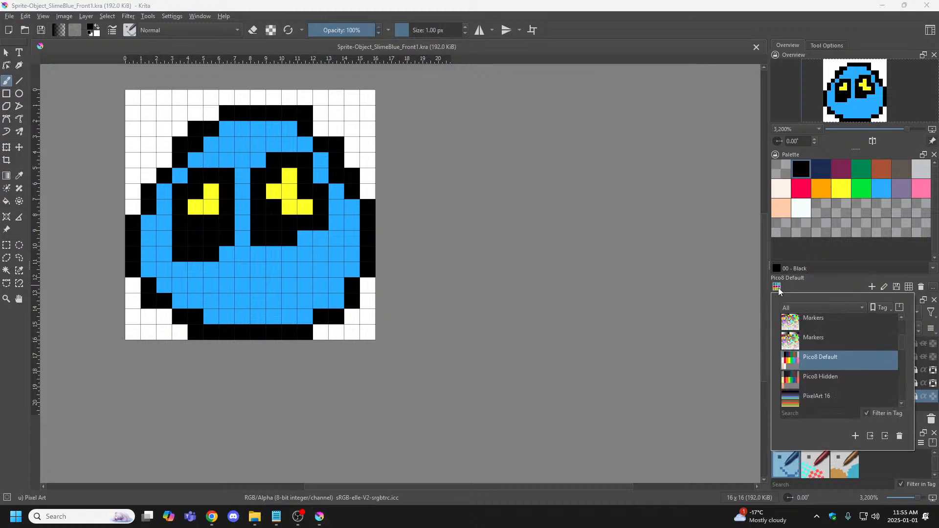
{"action": "left_click", "coordinate": [830, 359]}
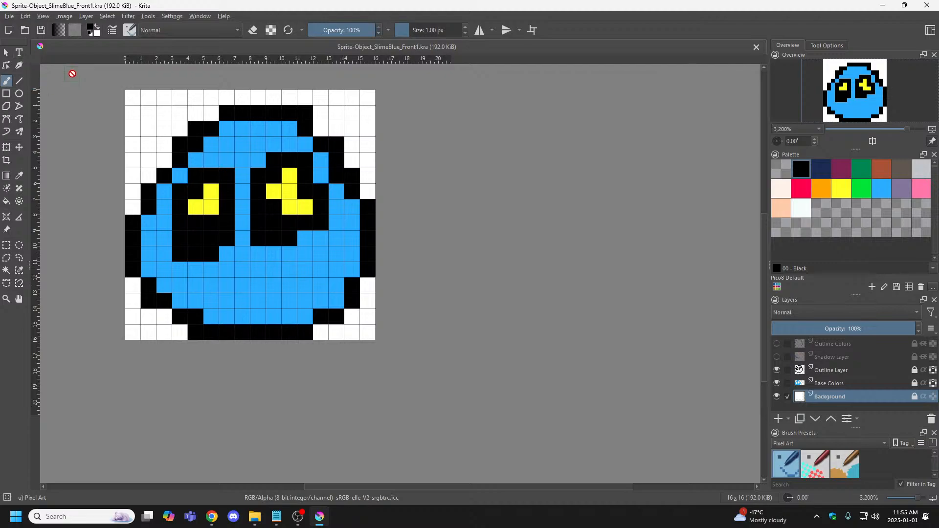
Check the blue shades page against the Krita palette and view the edit and remove options of the black swatch.
{"action": "mouse_move", "coordinate": [216, 524]}
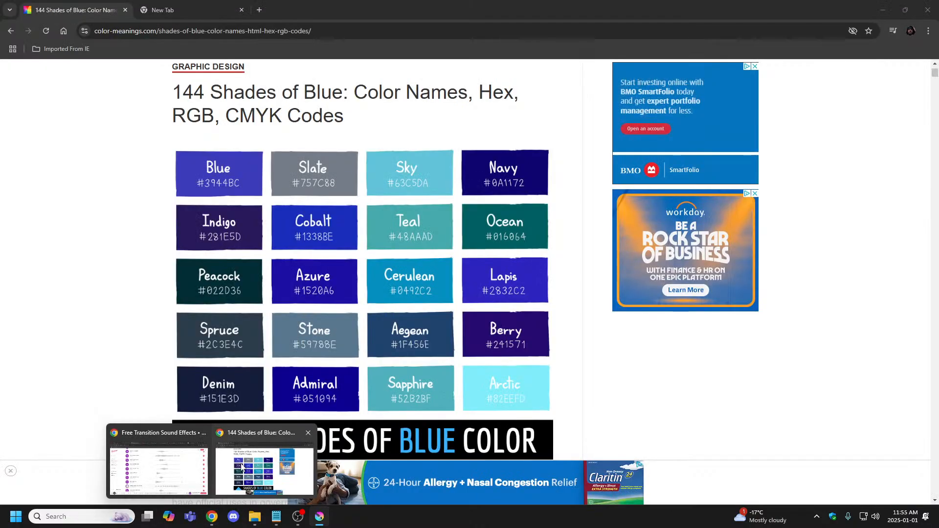
{"action": "left_click", "coordinate": [265, 469]}
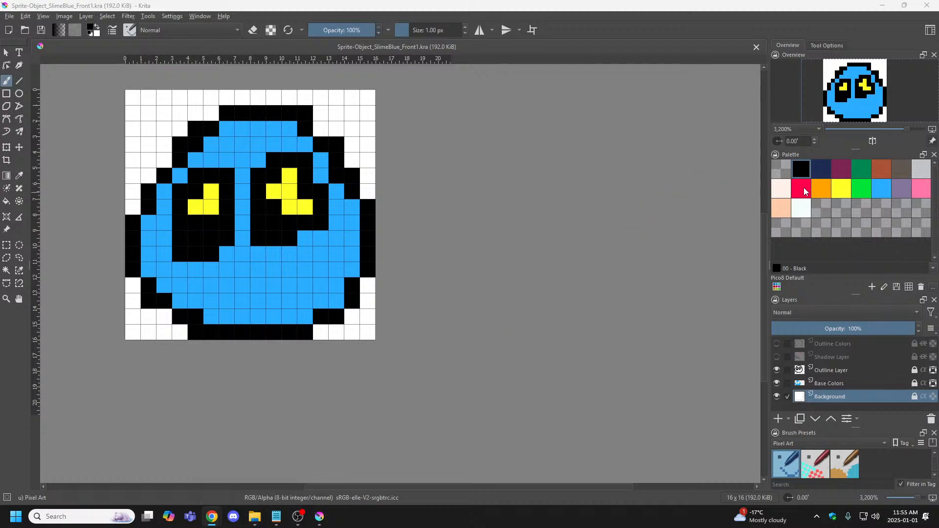
{"action": "right_click", "coordinate": [805, 174]}
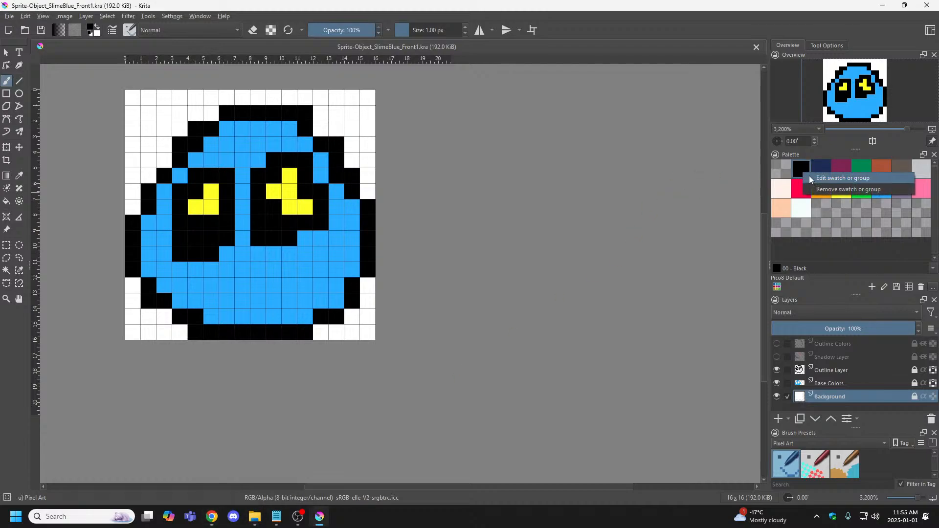
{"action": "left_click", "coordinate": [705, 207]}
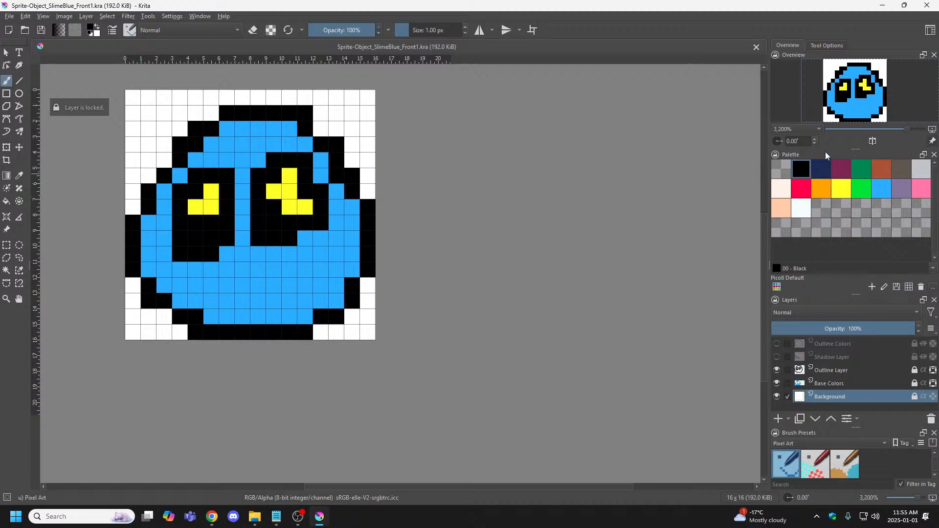
View the dialog for creating a new palette and close it without creating one.
{"action": "left_click", "coordinate": [777, 287]}
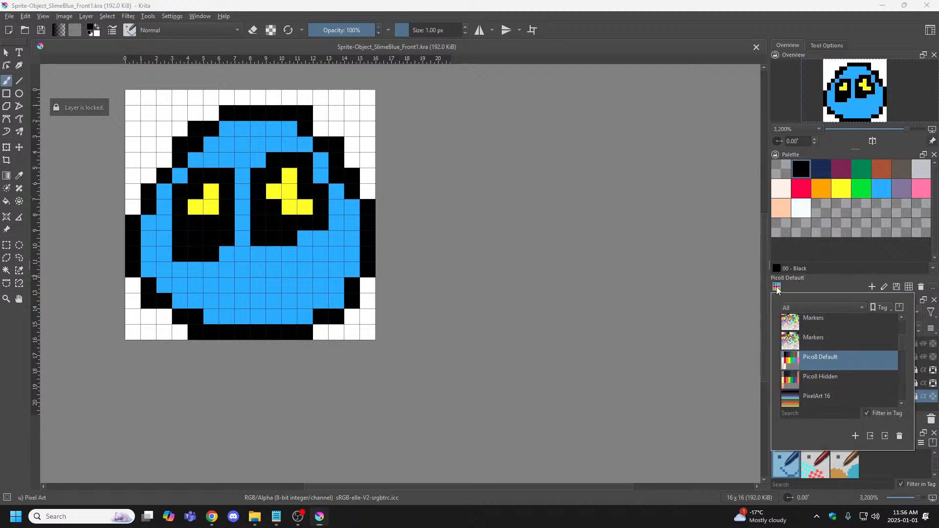
{"action": "left_click", "coordinate": [855, 436]}
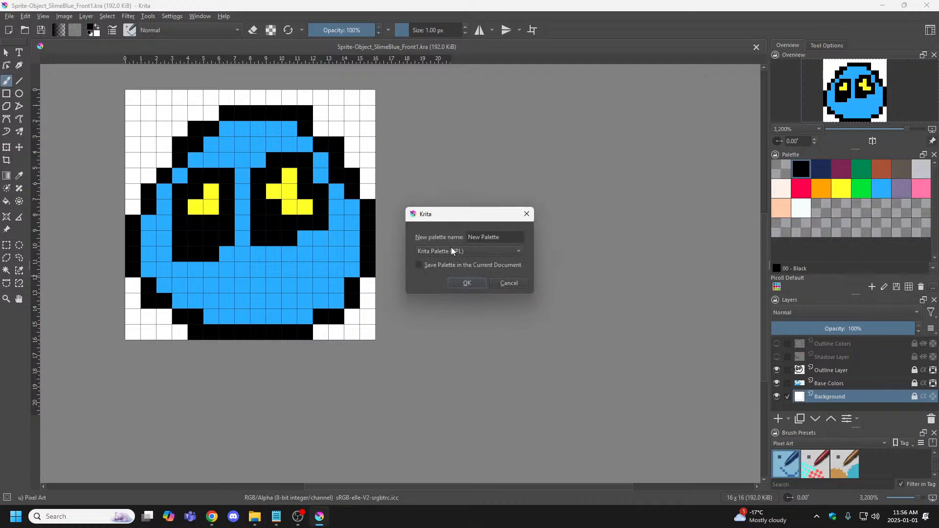
{"action": "left_click", "coordinate": [509, 283]}
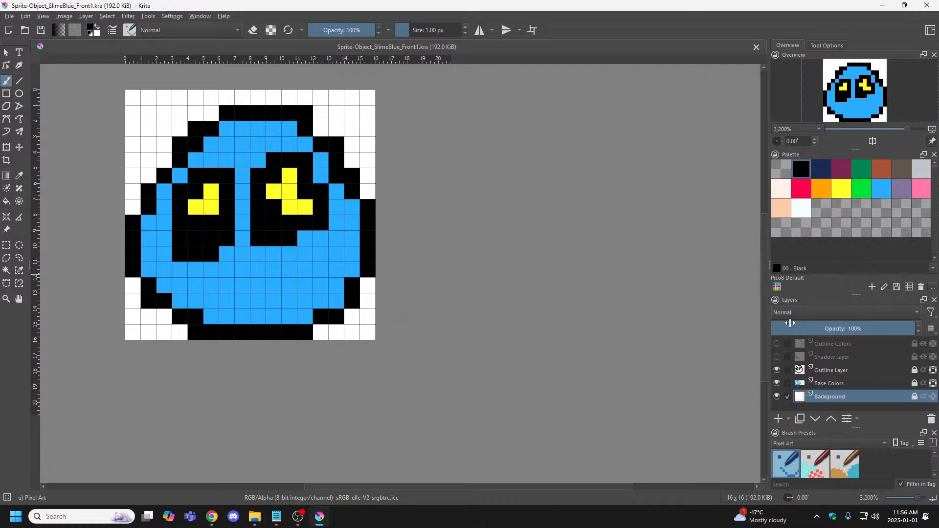
Try the option to save a new palette in the current document, and cancel the palette creation.
{"action": "left_click", "coordinate": [777, 286]}
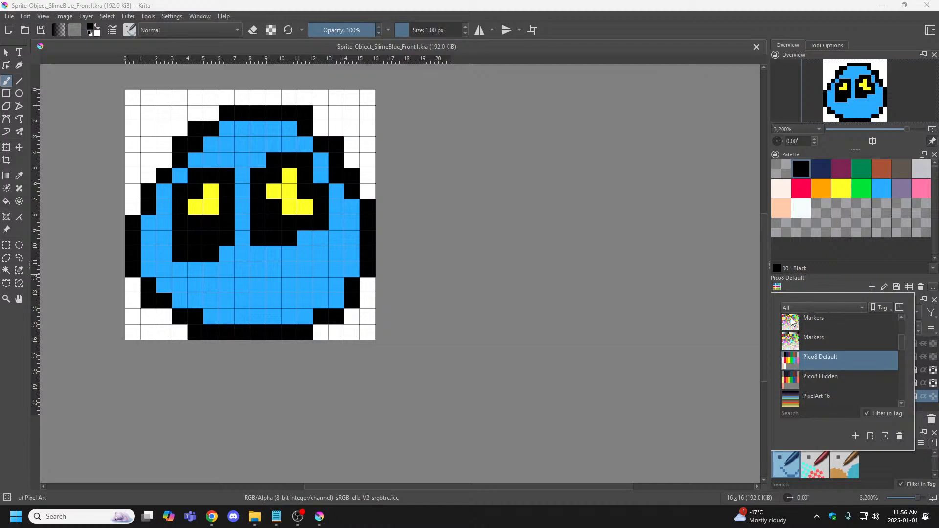
{"action": "left_click", "coordinate": [809, 279]}
{"action": "left_click", "coordinate": [777, 287]}
{"action": "left_click", "coordinate": [855, 436]}
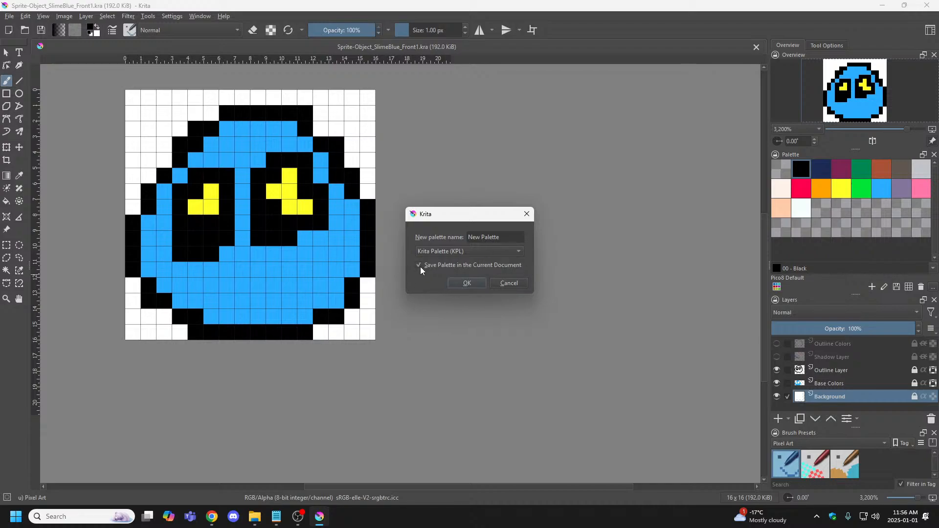
{"action": "left_click", "coordinate": [509, 282]}
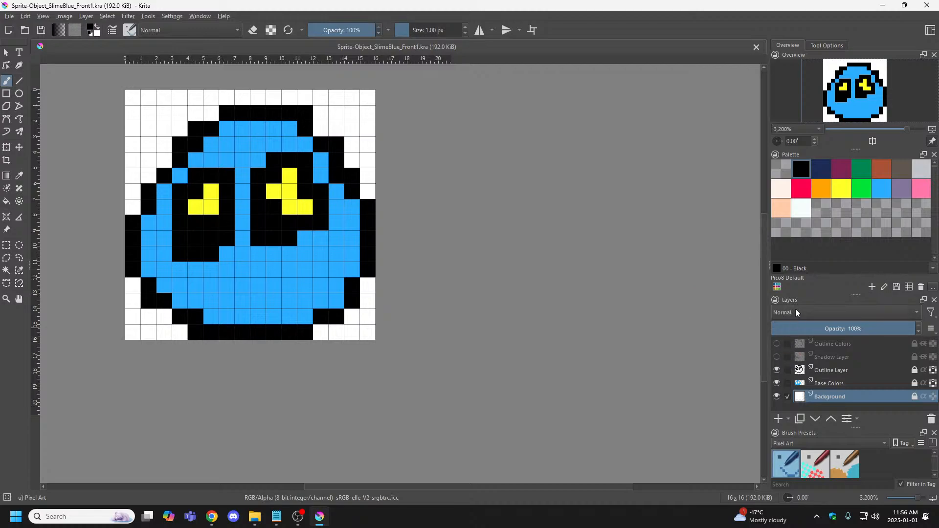
Browse the list of available palettes around Pico8 Default, including the PixelArt palettes, and close the list.
{"action": "left_click", "coordinate": [777, 287]}
{"action": "scroll", "coordinate": [843, 347], "scroll_direction": "up", "scroll_amount": 3}
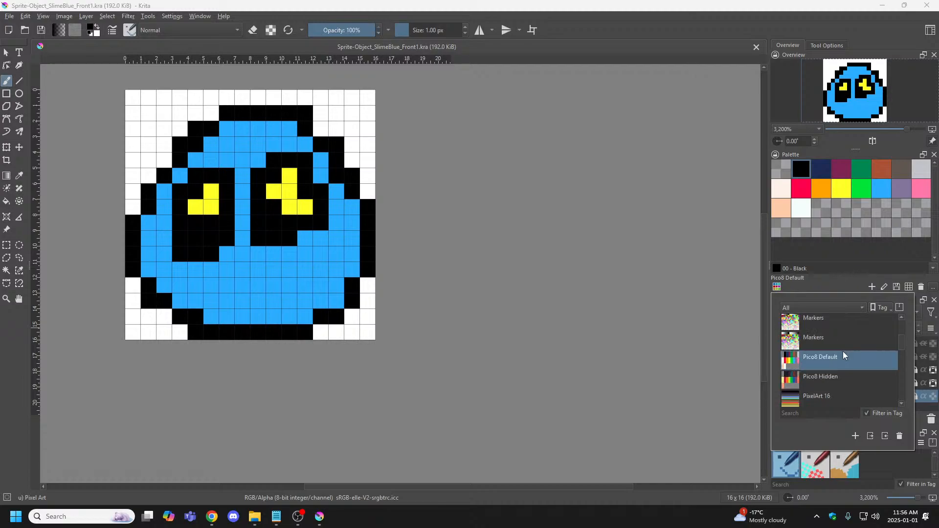
{"action": "scroll", "coordinate": [843, 353], "scroll_direction": "down", "scroll_amount": 1}
{"action": "scroll", "coordinate": [843, 352], "scroll_direction": "down", "scroll_amount": 3}
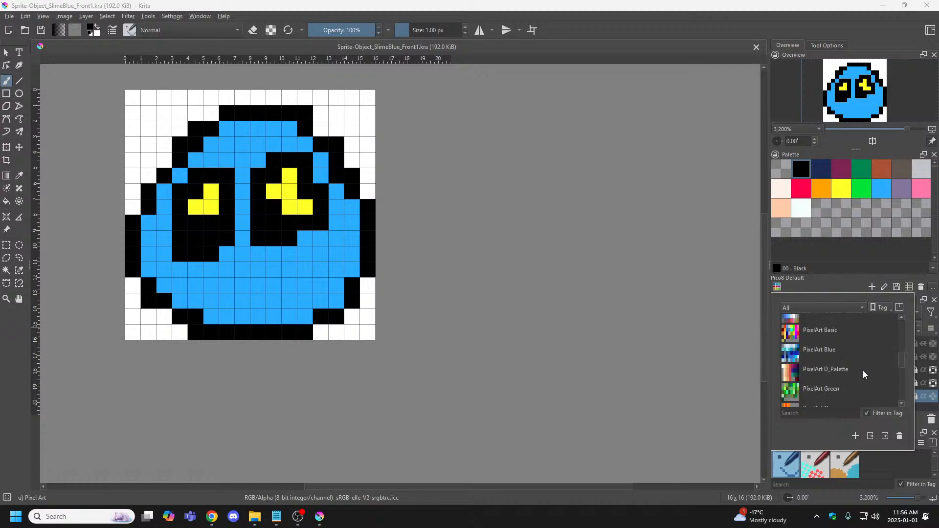
{"action": "scroll", "coordinate": [856, 350], "scroll_direction": "up", "scroll_amount": 3}
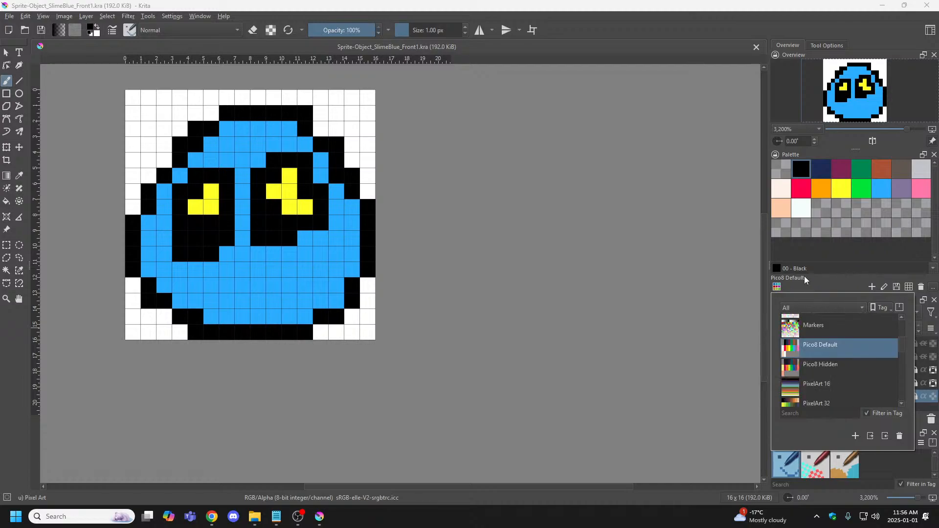
{"action": "left_click", "coordinate": [830, 259]}
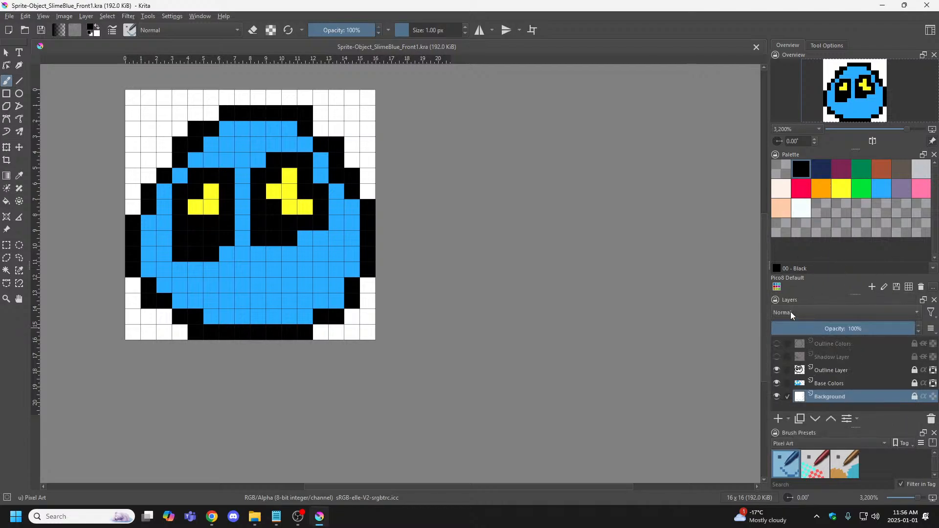
{"action": "left_click", "coordinate": [779, 422]}
Review the name, format and storage options offered for a new palette, and dismiss the dialog.
{"action": "left_click", "coordinate": [777, 288]}
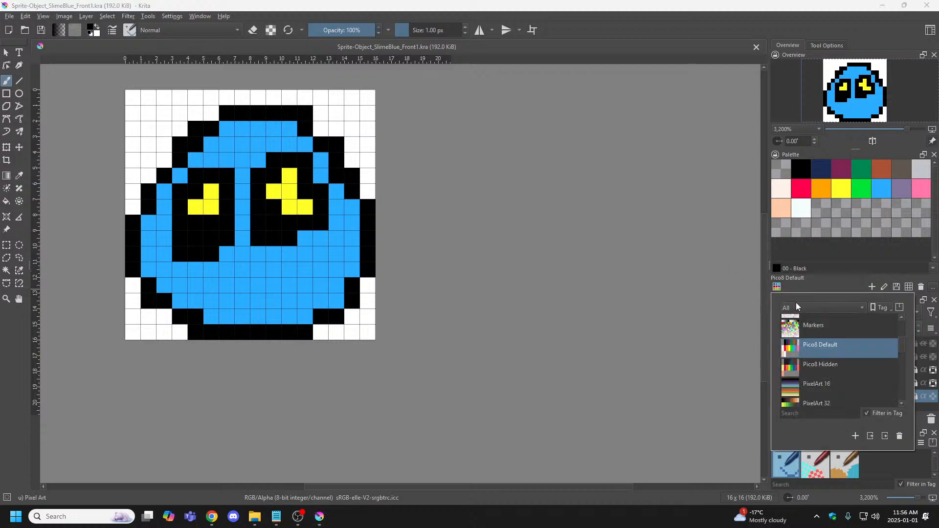
{"action": "left_click", "coordinate": [856, 437]}
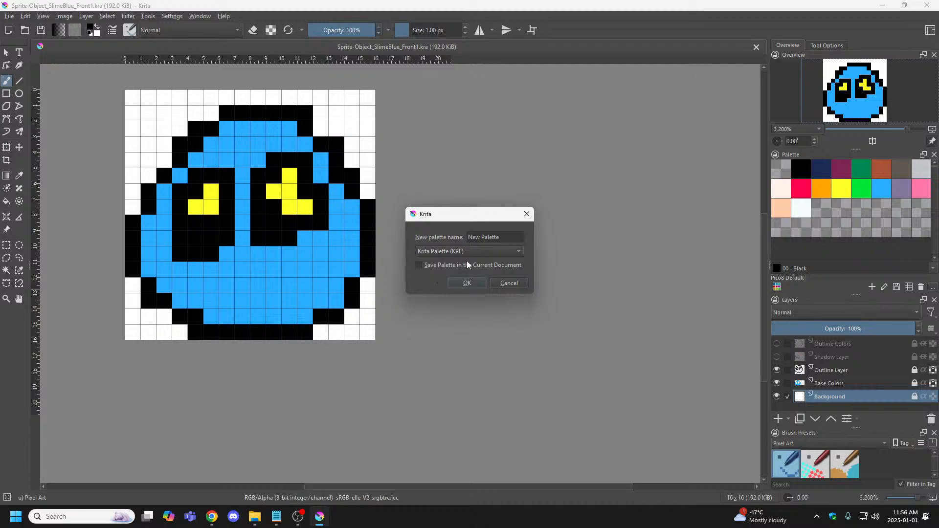
{"action": "left_click", "coordinate": [508, 284]}
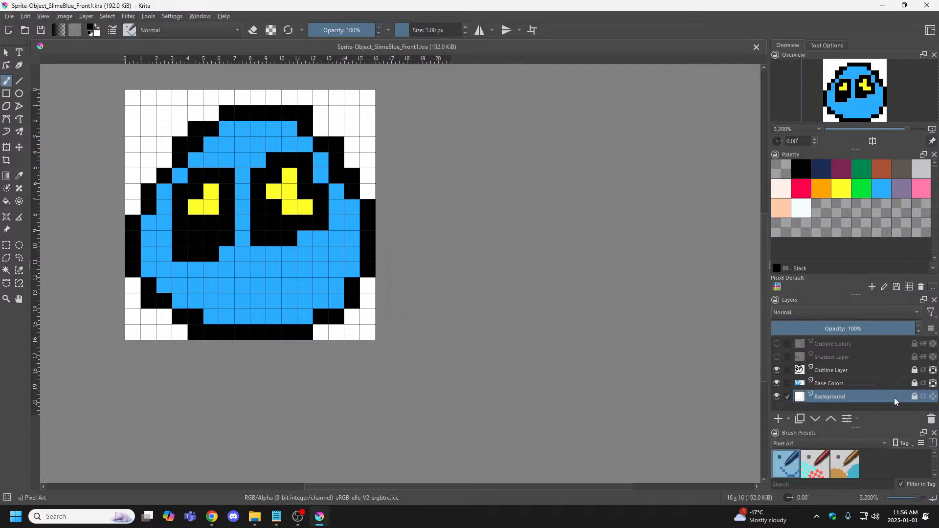
Switch the active palette to Pico8 Hidden and back to Pico8 Default.
{"action": "left_click", "coordinate": [777, 288]}
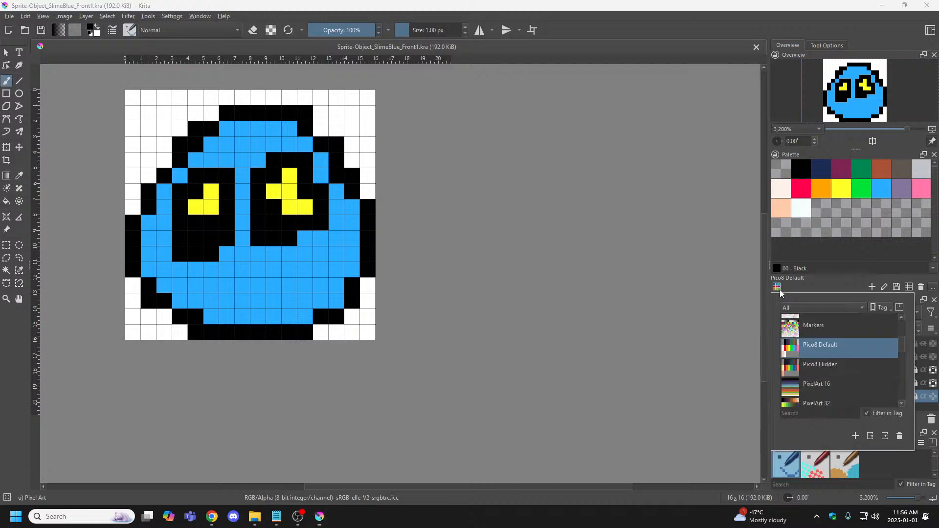
{"action": "left_click", "coordinate": [835, 366]}
{"action": "left_click", "coordinate": [826, 345]}
{"action": "left_click", "coordinate": [845, 283]}
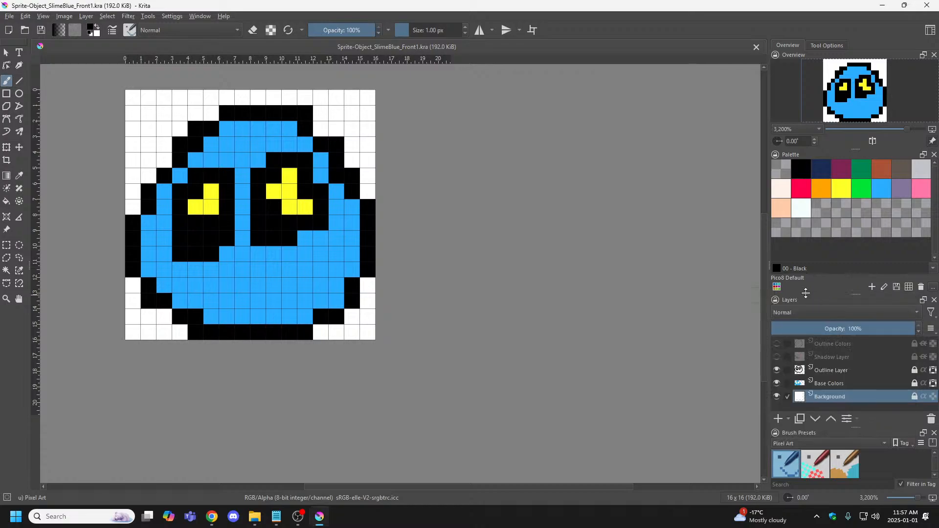
Examine the column and row settings of the Pico8 Default palette in the Palette Editor, and close it without changes.
{"action": "left_click", "coordinate": [911, 289]}
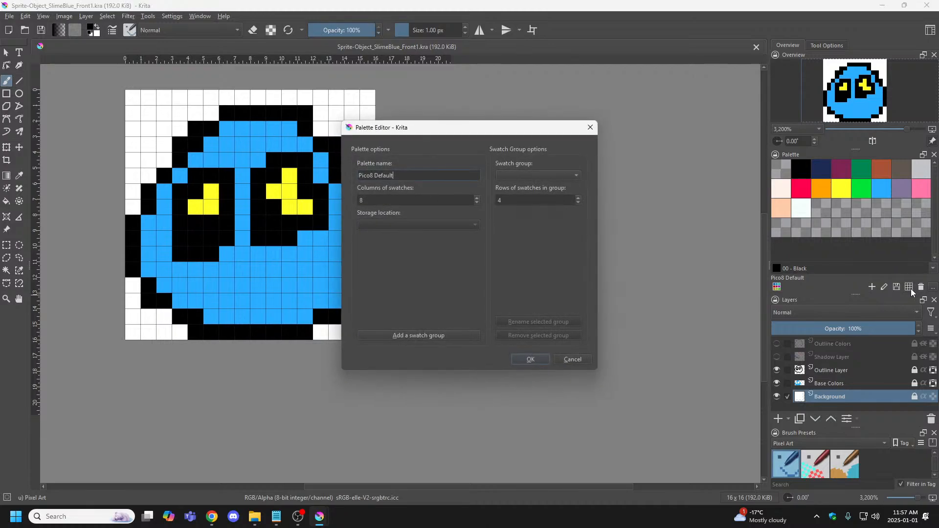
{"action": "left_click", "coordinate": [580, 361]}
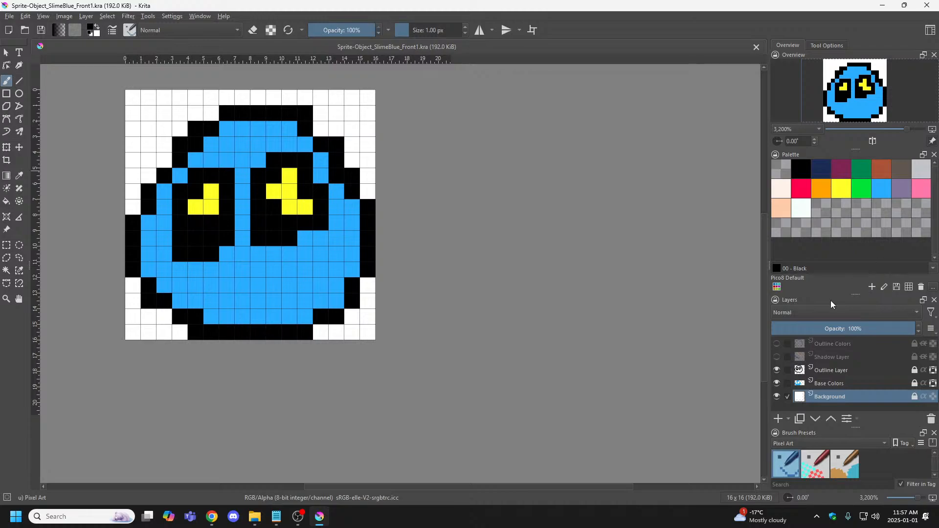
{"action": "left_click", "coordinate": [910, 289]}
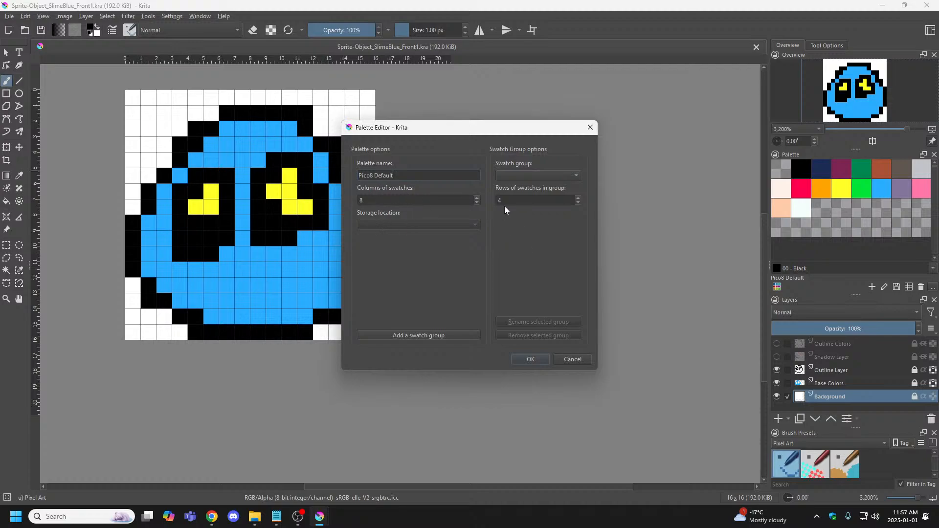
{"action": "left_click", "coordinate": [380, 198]}
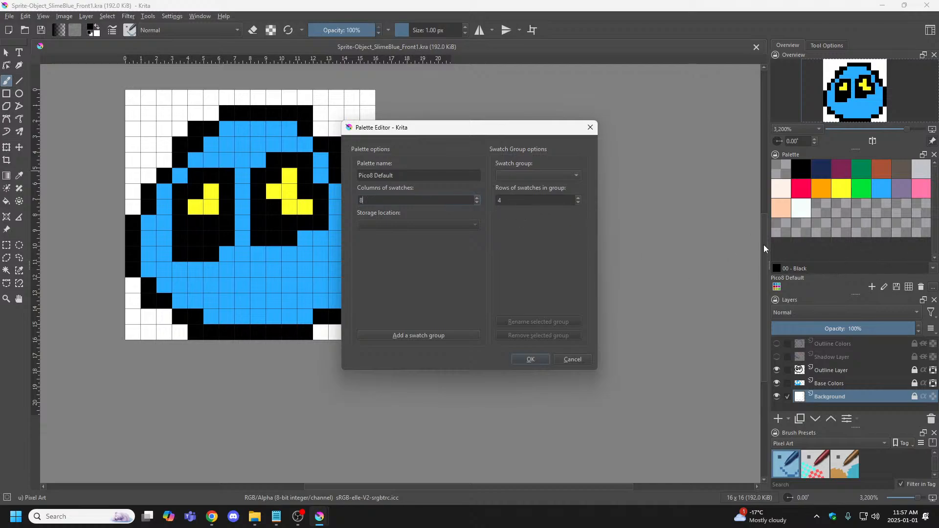
{"action": "left_click", "coordinate": [576, 362]}
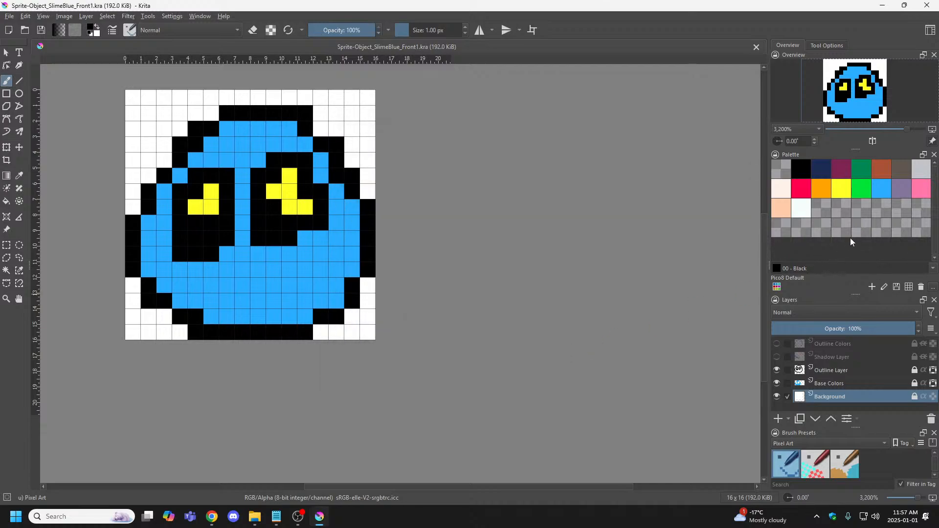
Review the edit and remove options available for the black swatch in the palette, and dismiss them.
{"action": "right_click", "coordinate": [800, 177]}
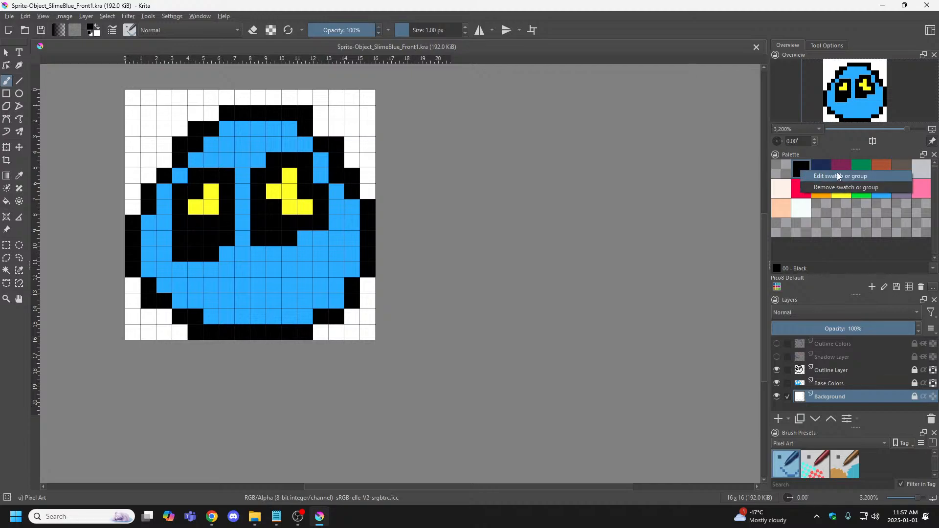
{"action": "left_click", "coordinate": [799, 168]}
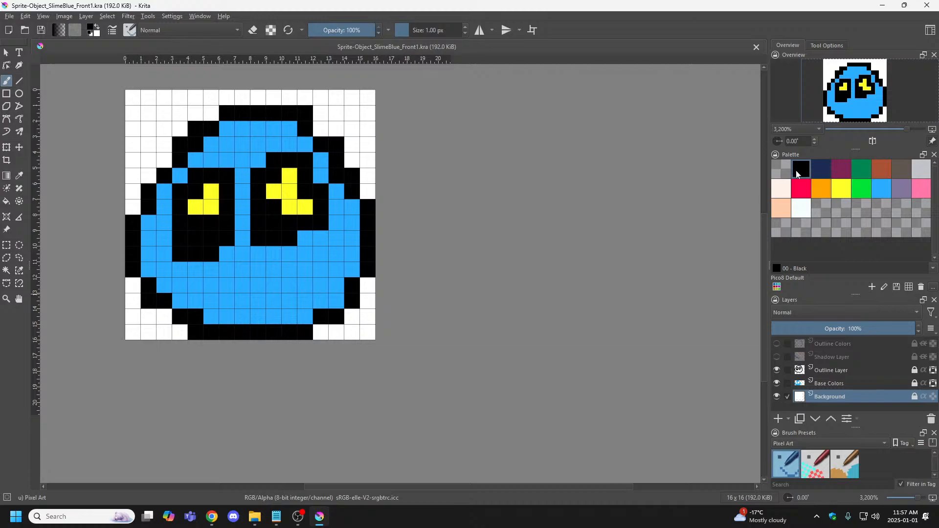
{"action": "right_click", "coordinate": [796, 170]}
Add two copies of the D Blue swatch to the empty slots after white in the Pico8 Default palette.
{"action": "left_click", "coordinate": [823, 166]}
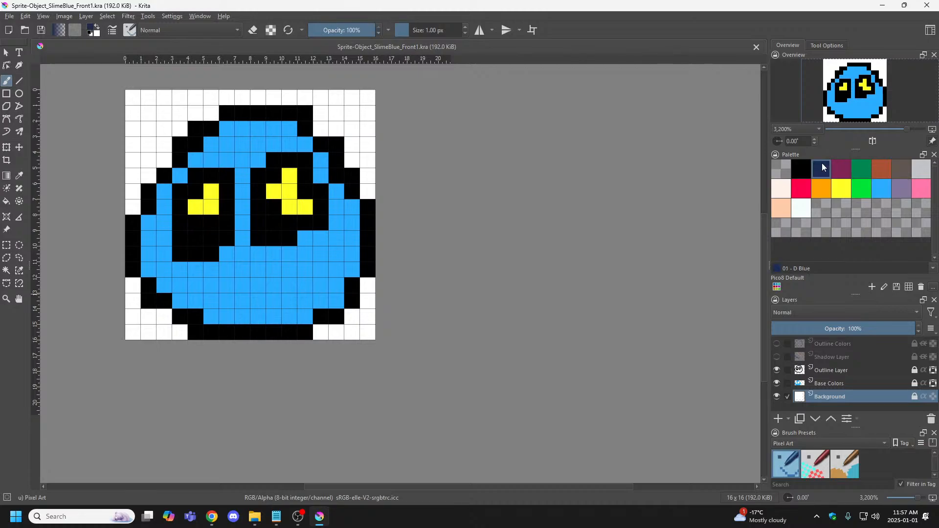
{"action": "left_click", "coordinate": [823, 209]}
{"action": "left_click", "coordinate": [822, 171]}
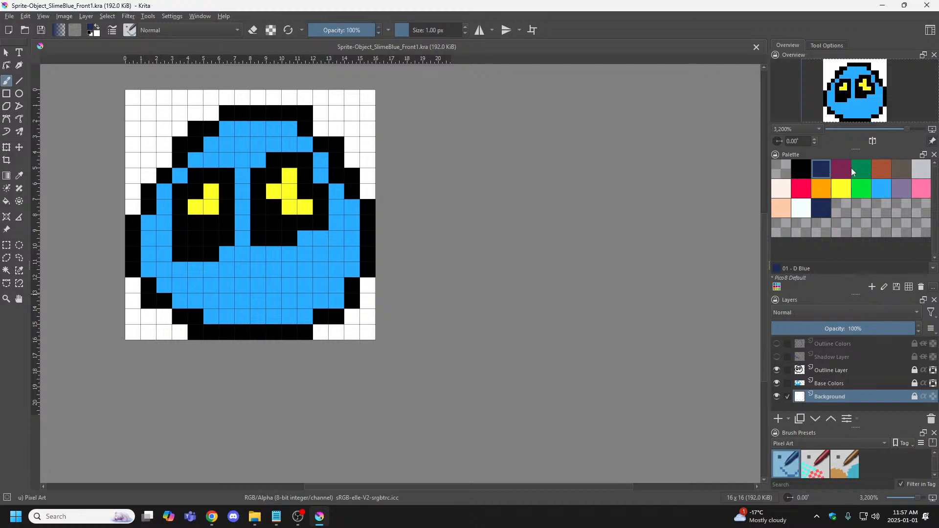
{"action": "left_click", "coordinate": [816, 211]}
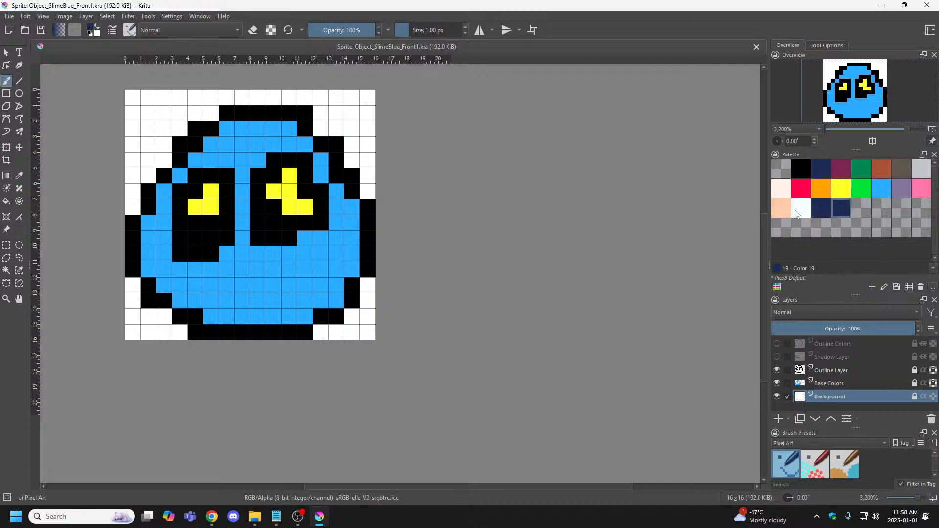
Open the first added dark blue swatch for editing and bring up its color chooser.
{"action": "right_click", "coordinate": [827, 211]}
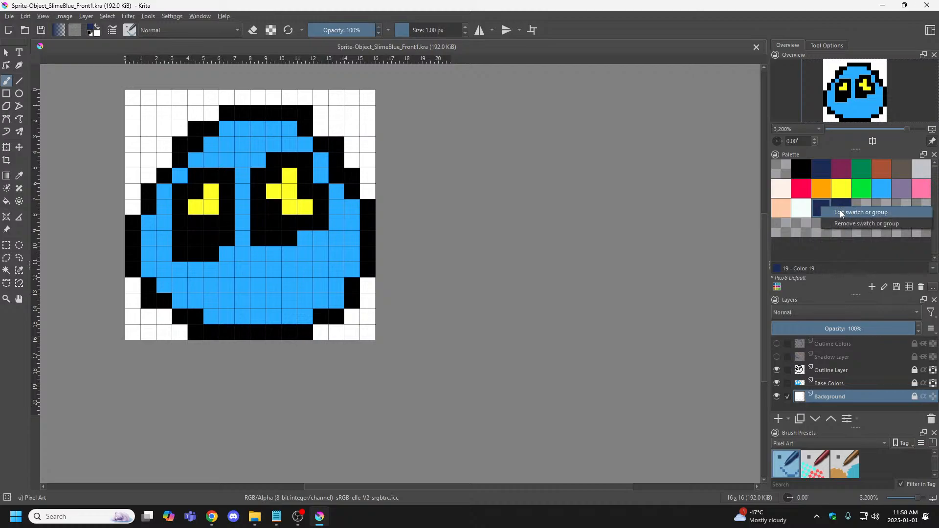
{"action": "left_click", "coordinate": [843, 215]}
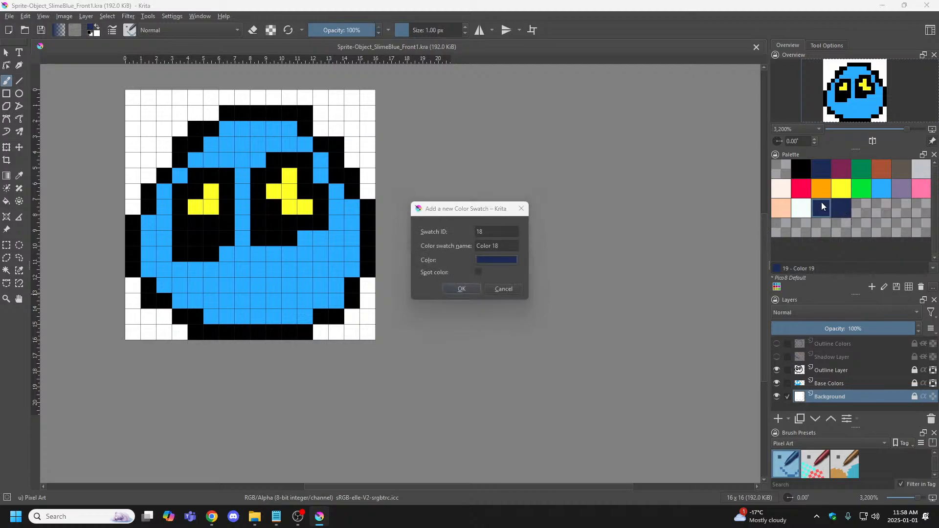
{"action": "left_click_drag", "start_coordinate": [497, 247], "coordinate": [451, 228]}
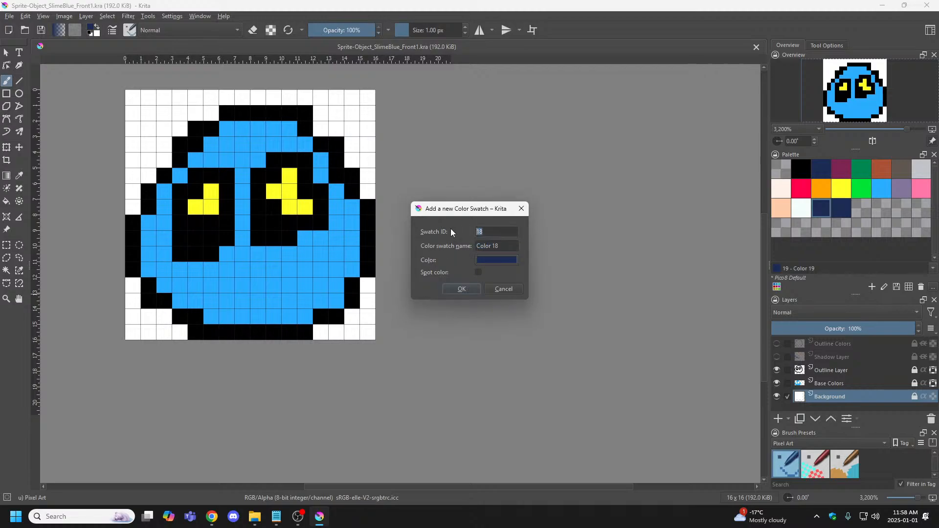
{"action": "left_click", "coordinate": [497, 261]}
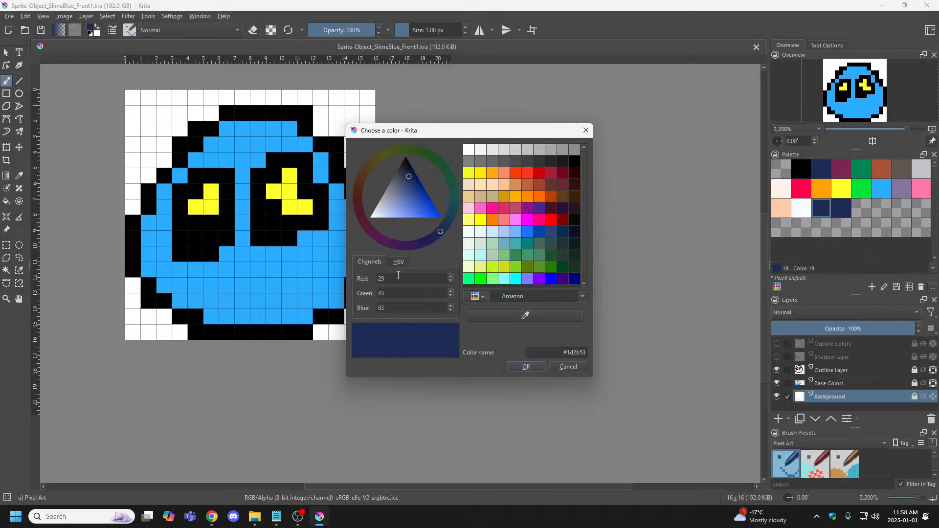
Switch to Chrome and search Google for "rgb for blue colormeanings.com" in the new tab.
{"action": "left_click", "coordinate": [212, 517]}
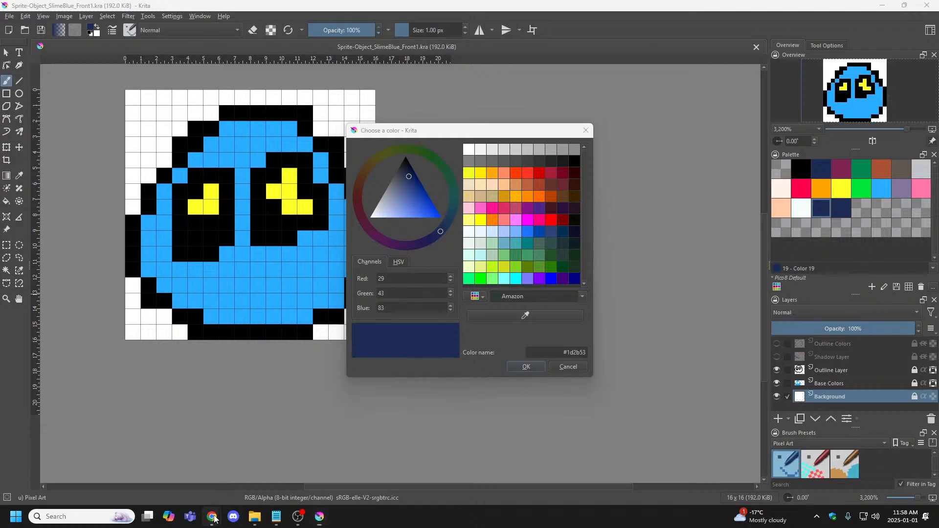
{"action": "left_click", "coordinate": [168, 463]}
{"action": "left_click", "coordinate": [213, 518]}
{"action": "mouse_move", "coordinate": [212, 517]}
{"action": "left_click", "coordinate": [251, 447]}
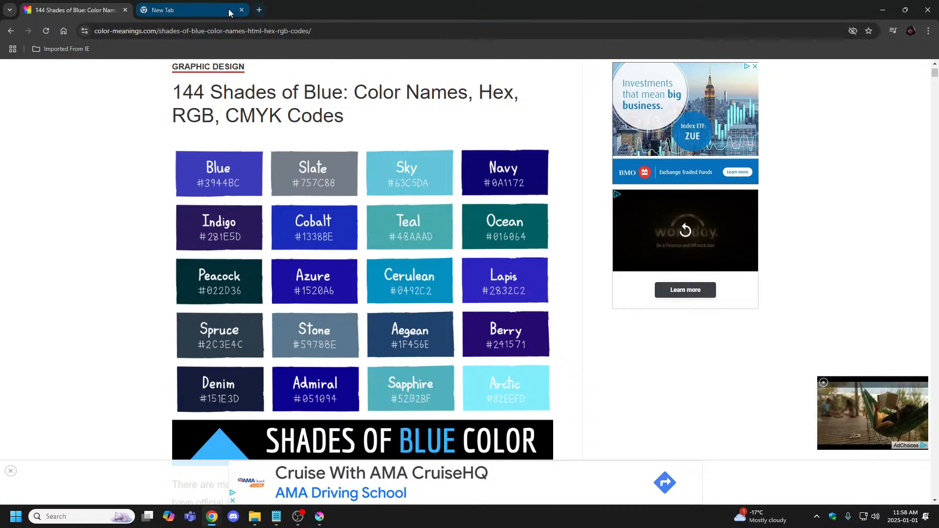
{"action": "left_click", "coordinate": [208, 14]}
{"action": "left_click", "coordinate": [369, 197]}
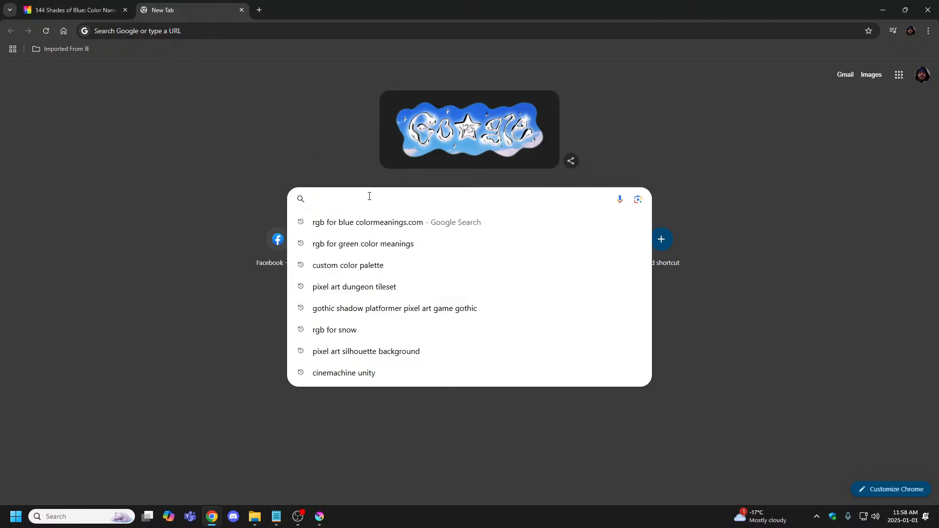
{"action": "type", "text": "rg"}
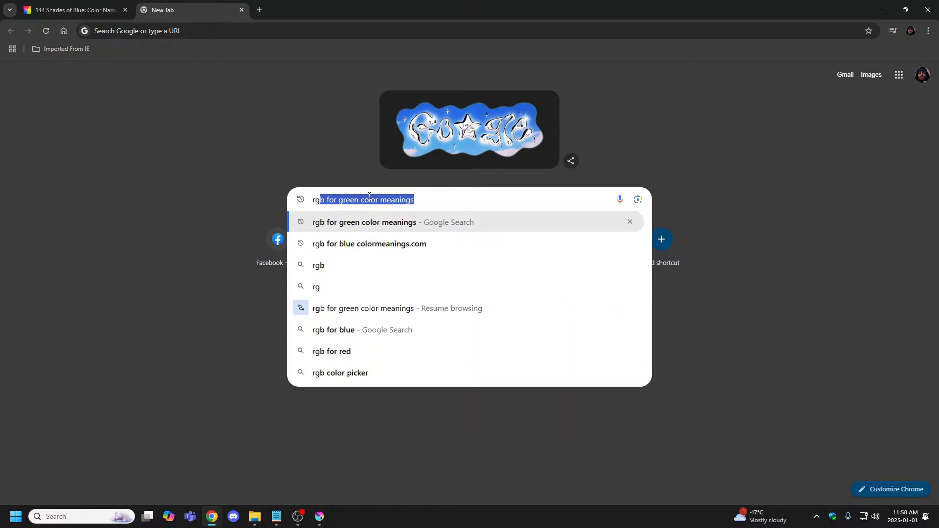
{"action": "type", "text": "b for blue"}
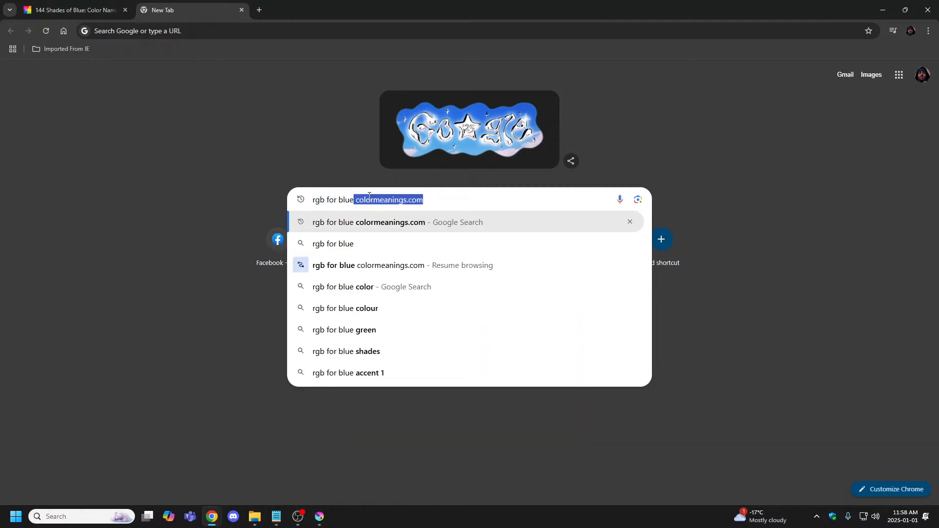
{"action": "key", "text": "Return"}
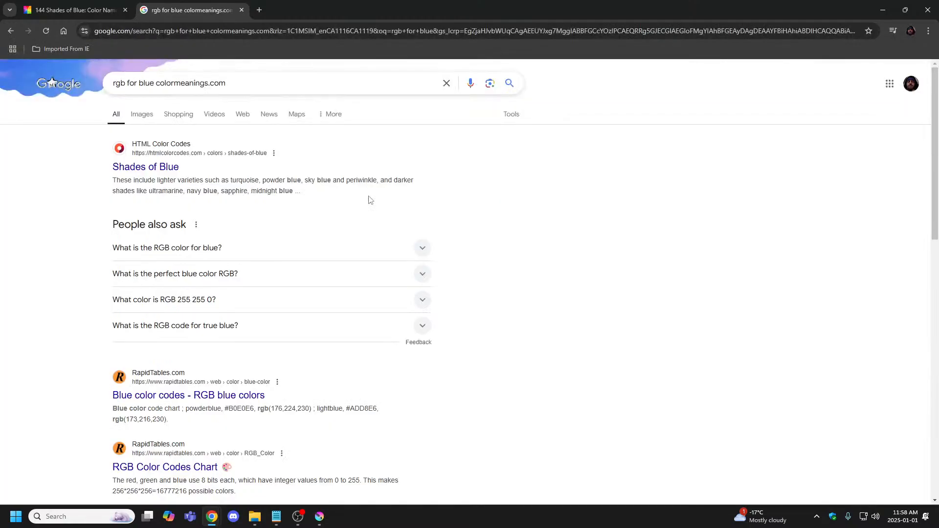
Search Google for "rgb for blue" instead, return to the previous results and reopen the 144 Shades of Blue page.
{"action": "left_click_drag", "start_coordinate": [232, 85], "coordinate": [156, 84]}
{"action": "key", "text": "BackSpace"}
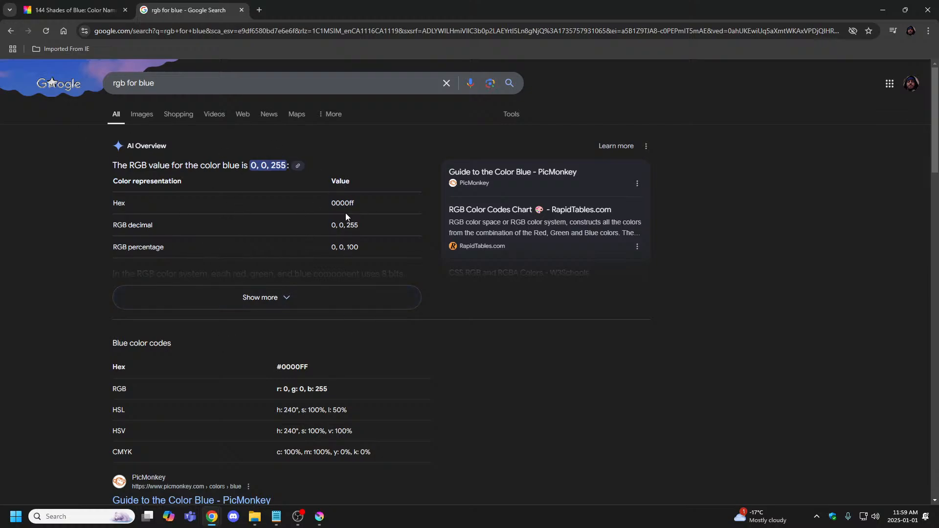
{"action": "left_click", "coordinate": [10, 31]}
{"action": "left_click", "coordinate": [73, 10]}
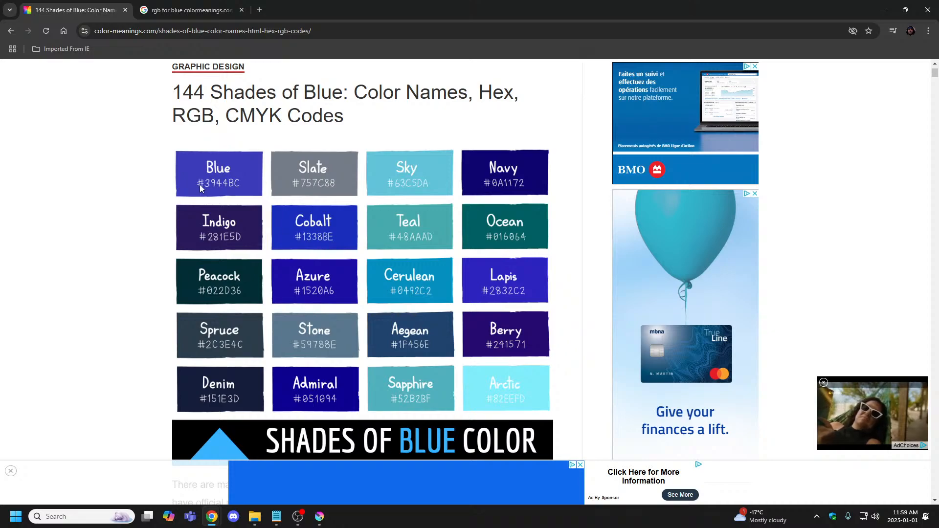
{"action": "left_click", "coordinate": [320, 517]}
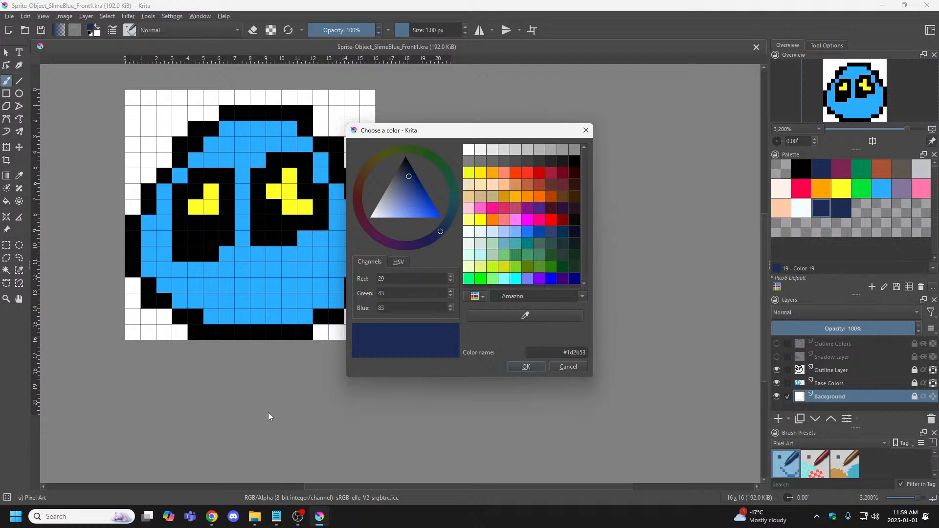
{"action": "mouse_move", "coordinate": [211, 522]}
{"action": "left_click", "coordinate": [247, 486]}
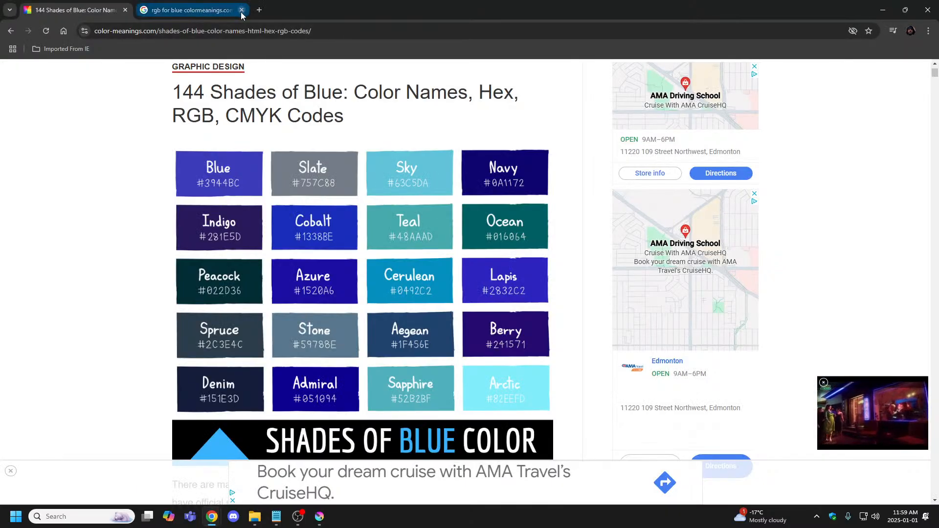
{"action": "left_click_drag", "start_coordinate": [84, 13], "coordinate": [147, 21]}
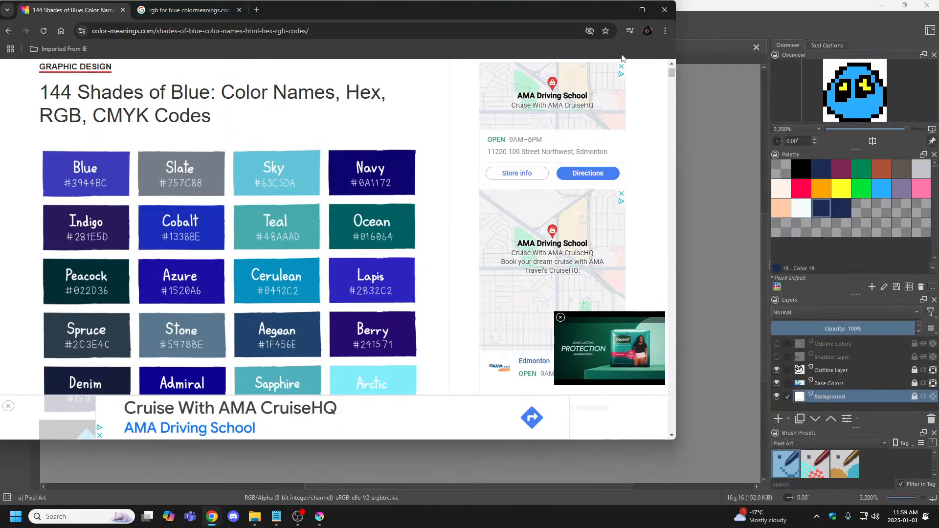
{"action": "left_click", "coordinate": [642, 10]}
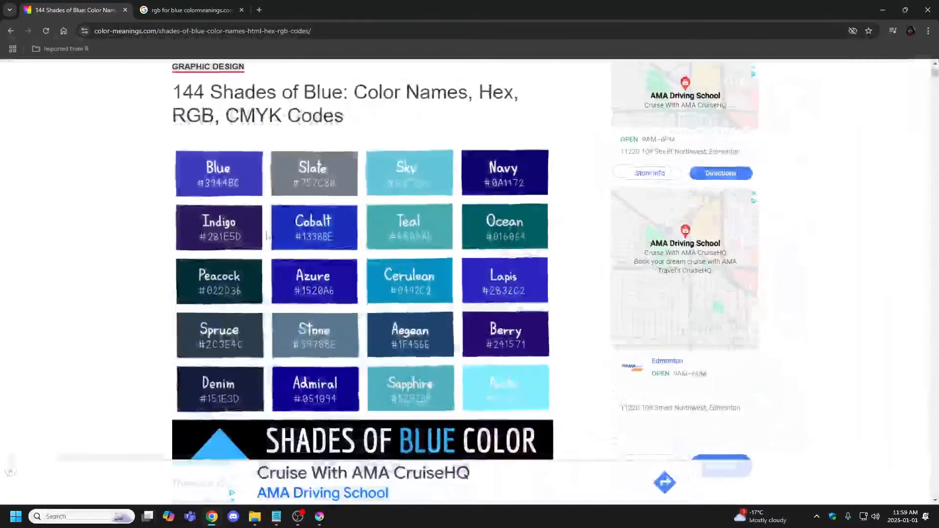
Switch to Krita, examine the color name and RGB channel fields in the color chooser, and cancel the swatch edit.
{"action": "left_click", "coordinate": [319, 517]}
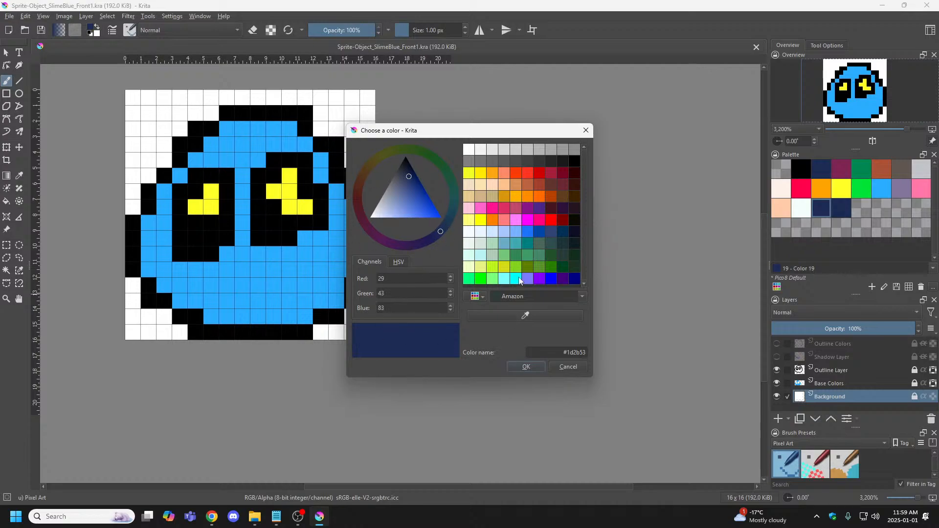
{"action": "double_click", "coordinate": [569, 352]}
{"action": "left_click", "coordinate": [419, 307]}
{"action": "left_click", "coordinate": [408, 278]}
{"action": "left_click", "coordinate": [576, 364]}
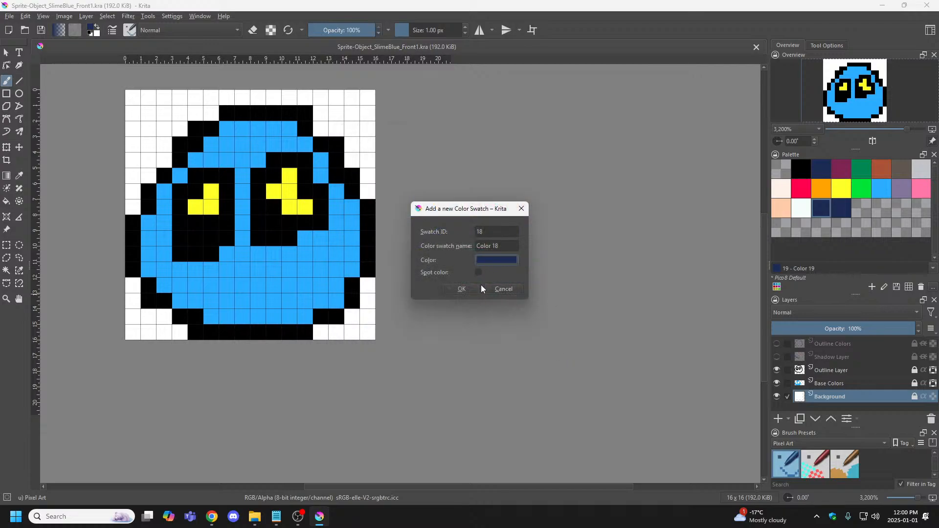
{"action": "left_click", "coordinate": [501, 289]}
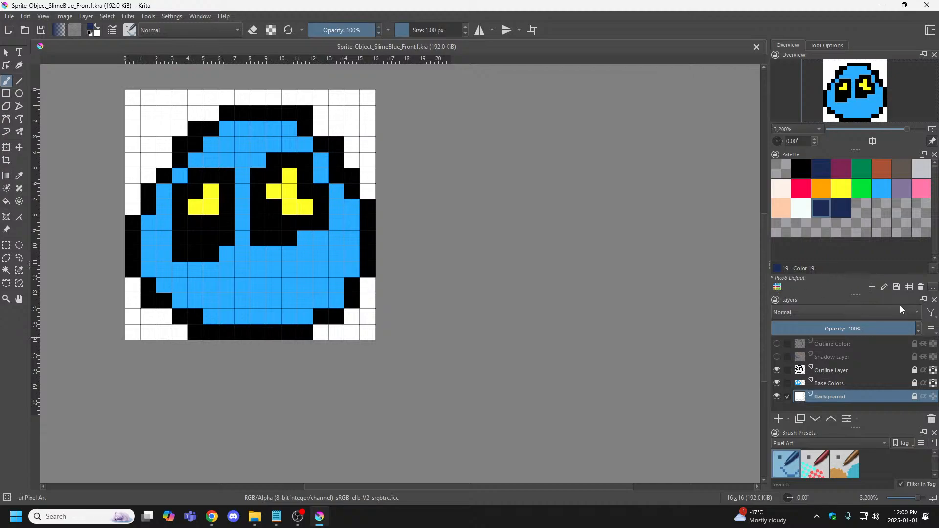
Review the options for adding a new color swatch and the list of available palettes, closing both without changes.
{"action": "left_click", "coordinate": [873, 287]}
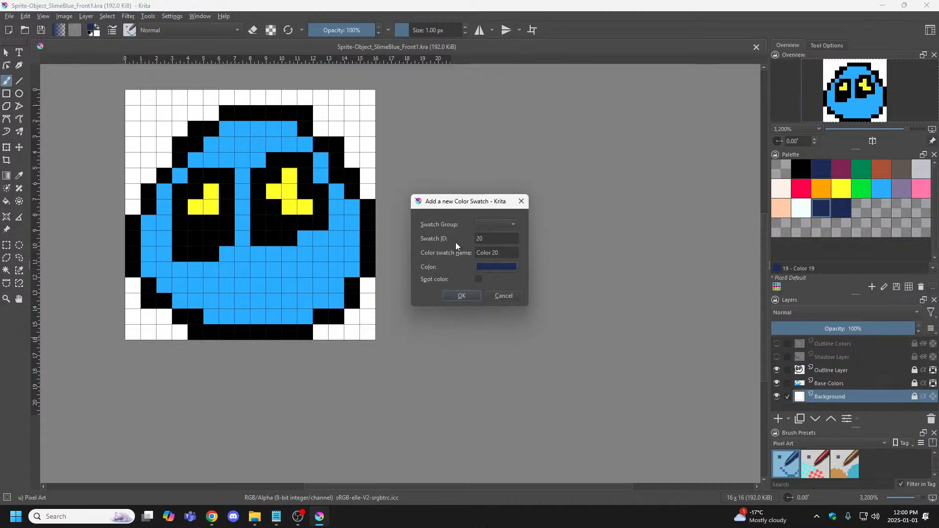
{"action": "left_click", "coordinate": [512, 295]}
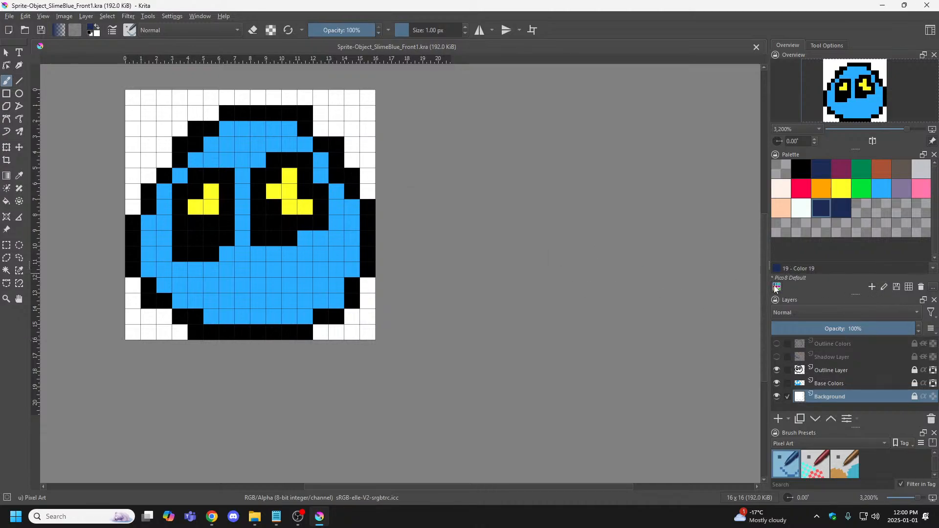
{"action": "left_click", "coordinate": [776, 287]}
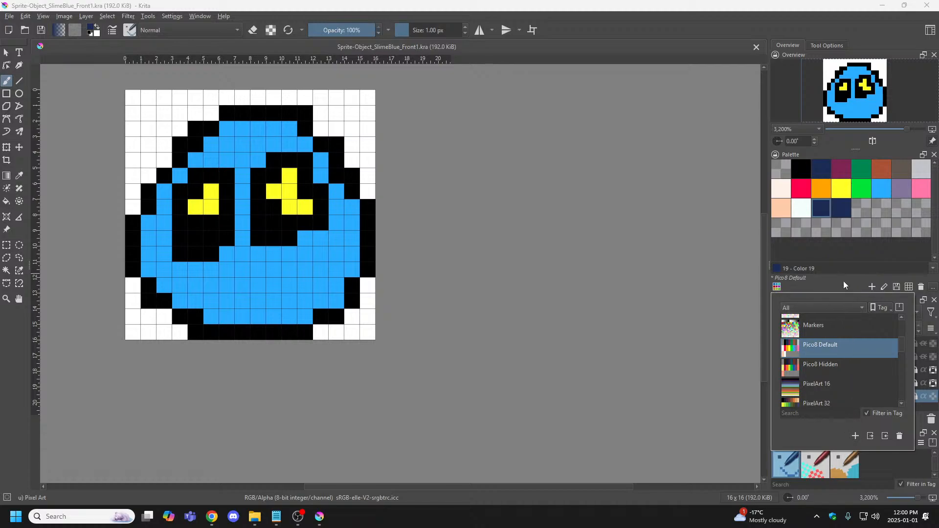
{"action": "left_click", "coordinate": [843, 283]}
{"action": "left_click", "coordinate": [778, 287]}
{"action": "left_click", "coordinate": [857, 436]}
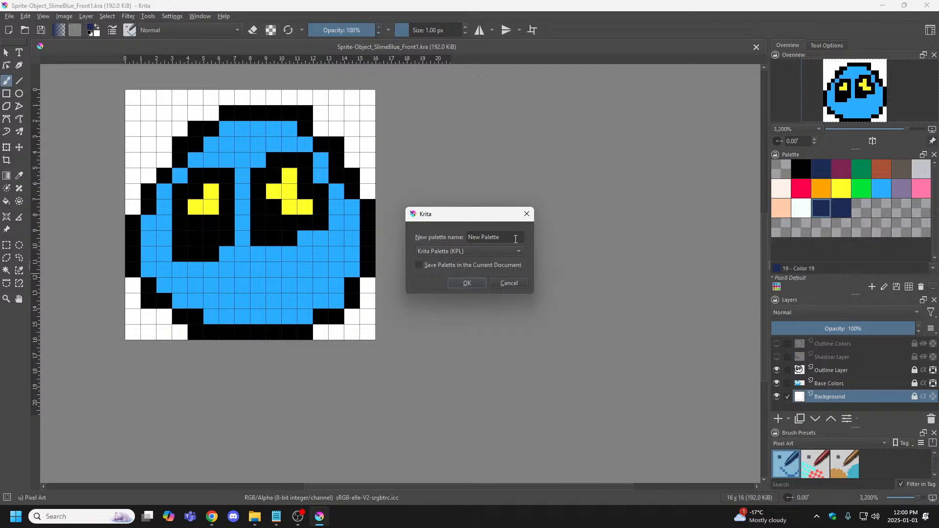
{"action": "left_click_drag", "start_coordinate": [506, 238], "coordinate": [453, 238]}
{"action": "type", "text": "My new Palette YEah"}
{"action": "key", "text": "BackSpace"}
{"action": "key", "text": "BackSpace"}
{"action": "type", "text": "aaaeeeee"}
{"action": "left_click", "coordinate": [507, 283]}
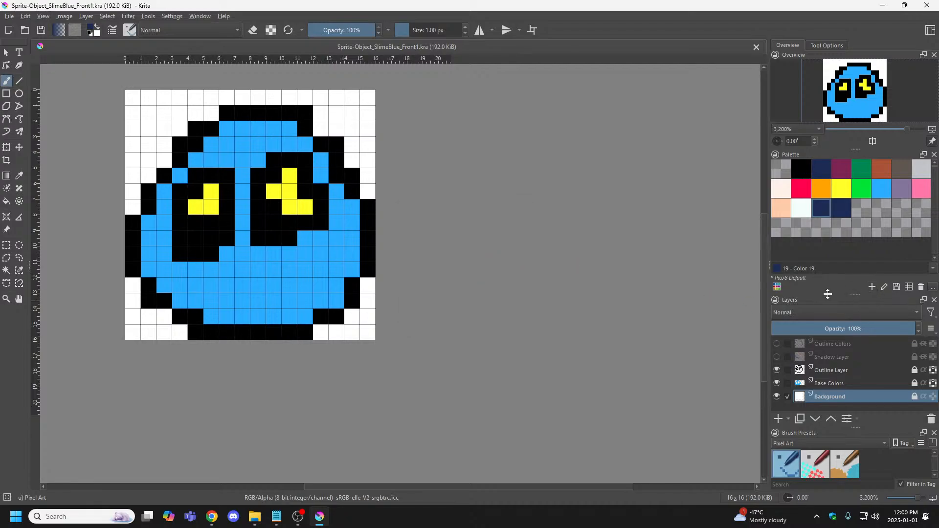
Set the Pico8 Default palette to 16 columns of swatches and 8 rows in the group.
{"action": "left_click", "coordinate": [912, 287]}
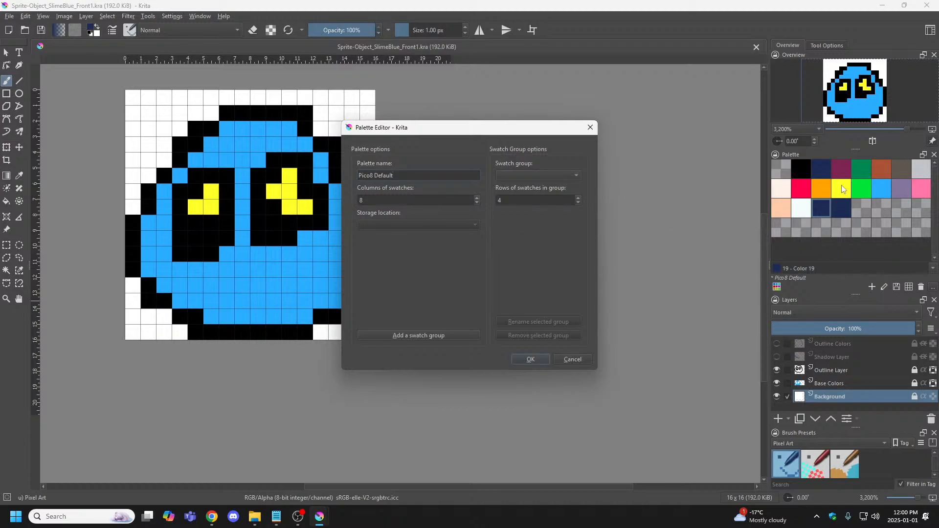
{"action": "key", "text": "Tab"}
{"action": "type", "text": "16"}
{"action": "key", "text": "Tab"}
{"action": "type", "text": "8"}
{"action": "left_click", "coordinate": [524, 362]}
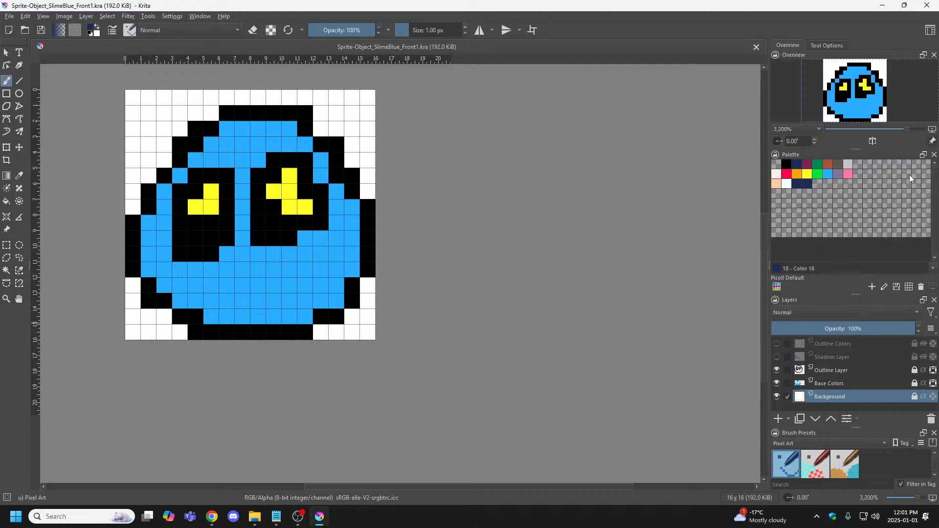
Switch to Chrome and replace the Google query with "rgb for hex code #3944bc", taking the Blue hex code from the 144 Shades of Blue page.
{"action": "left_click", "coordinate": [815, 183]}
{"action": "mouse_move", "coordinate": [212, 516]}
{"action": "left_click", "coordinate": [226, 487]}
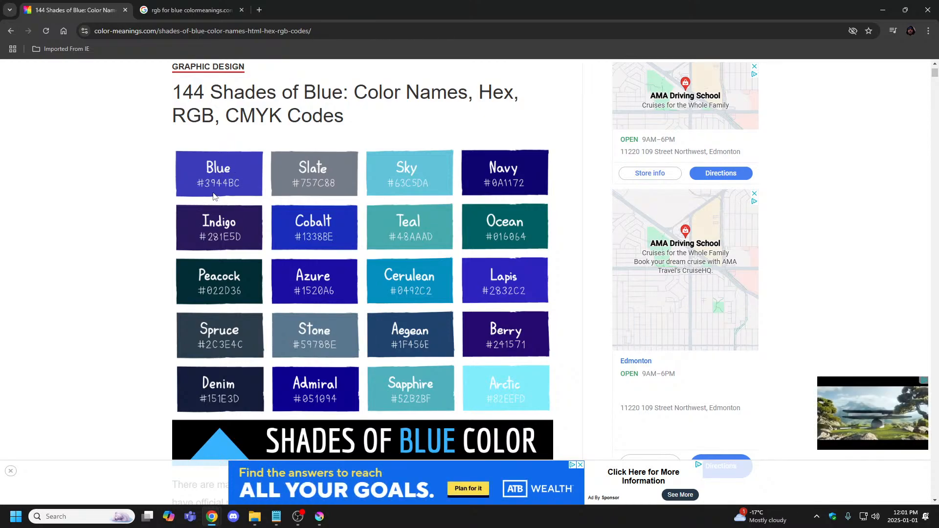
{"action": "key", "text": "ctrl+Tab"}
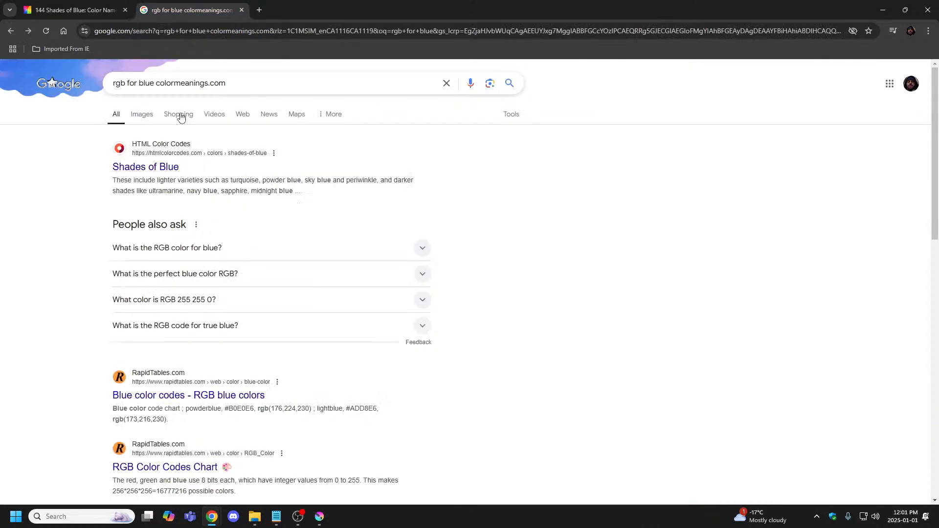
{"action": "left_click_drag", "start_coordinate": [242, 83], "coordinate": [60, 72]}
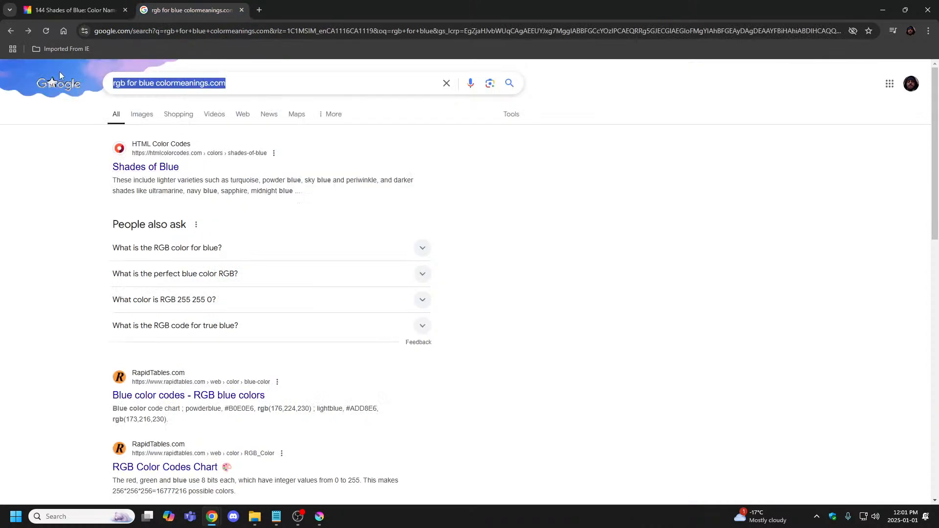
{"action": "type", "text": "rgb for hex code #"}
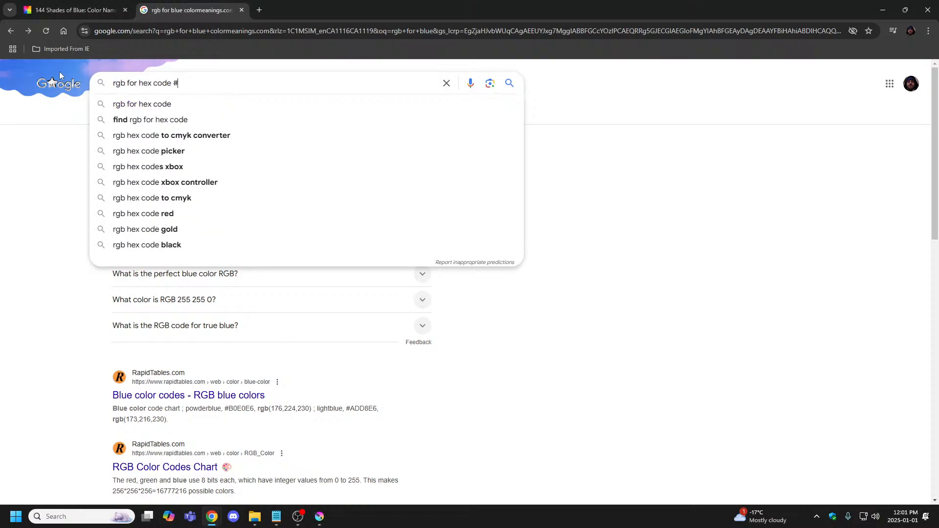
{"action": "left_click", "coordinate": [74, 9]}
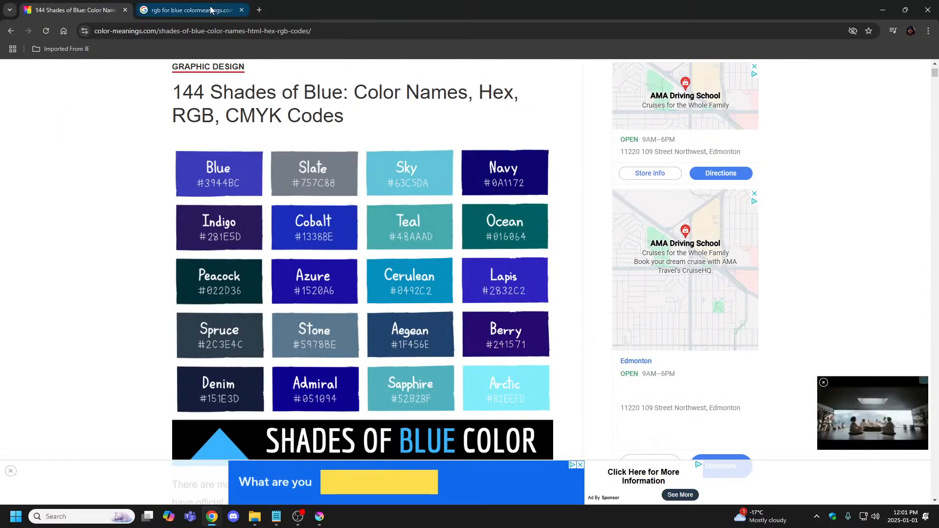
{"action": "left_click", "coordinate": [215, 10]}
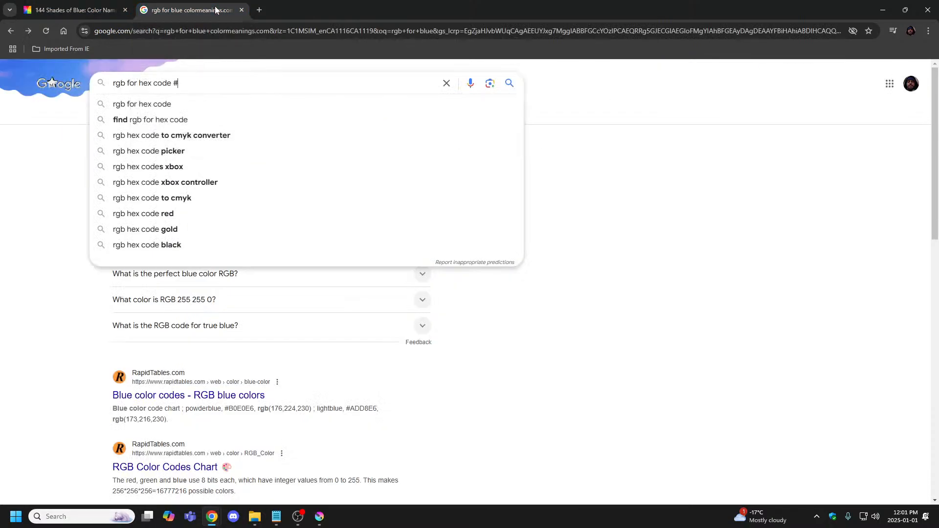
{"action": "type", "text": "3944bc"}
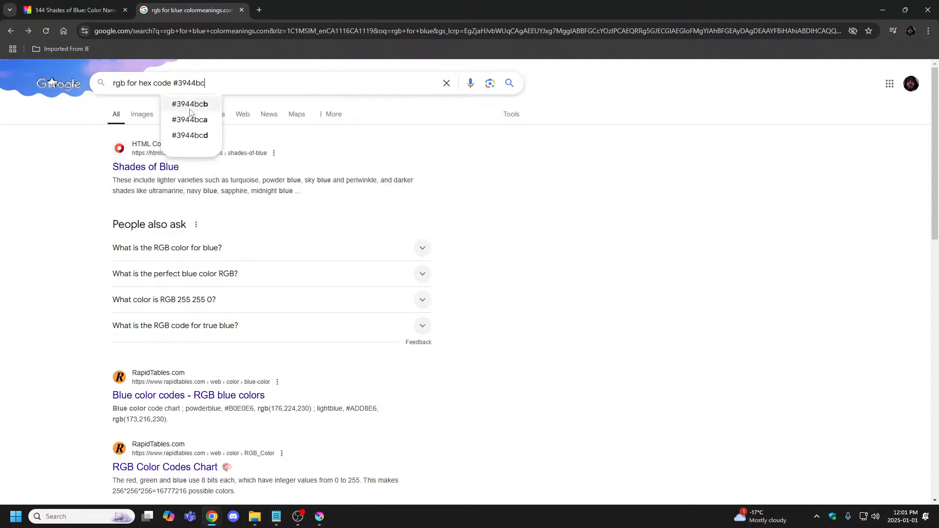
Move the query to the browser's home page, search Google for "rgb for hex code #3944bc" and examine the RGB values in the results.
{"action": "key", "text": "ctrl+a"}
{"action": "left_click_drag", "start_coordinate": [228, 83], "coordinate": [75, 82]}
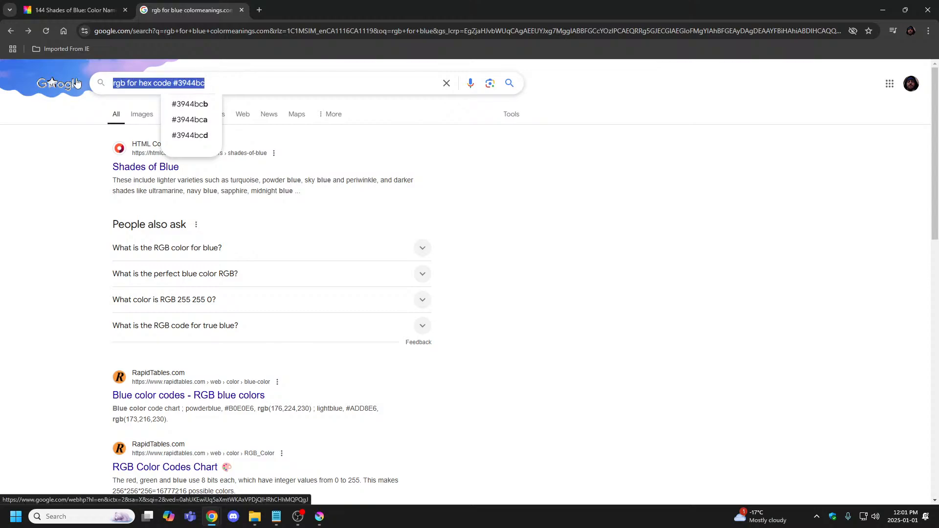
{"action": "key", "text": "ctrl+x"}
{"action": "left_click", "coordinate": [64, 31]}
{"action": "left_click", "coordinate": [371, 200]}
{"action": "key", "text": "ctrl+v"}
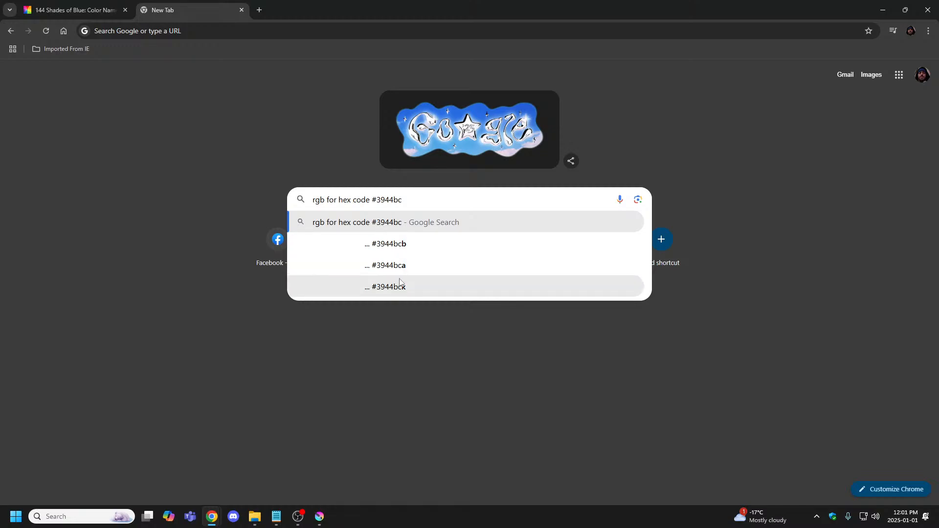
{"action": "key", "text": "Return"}
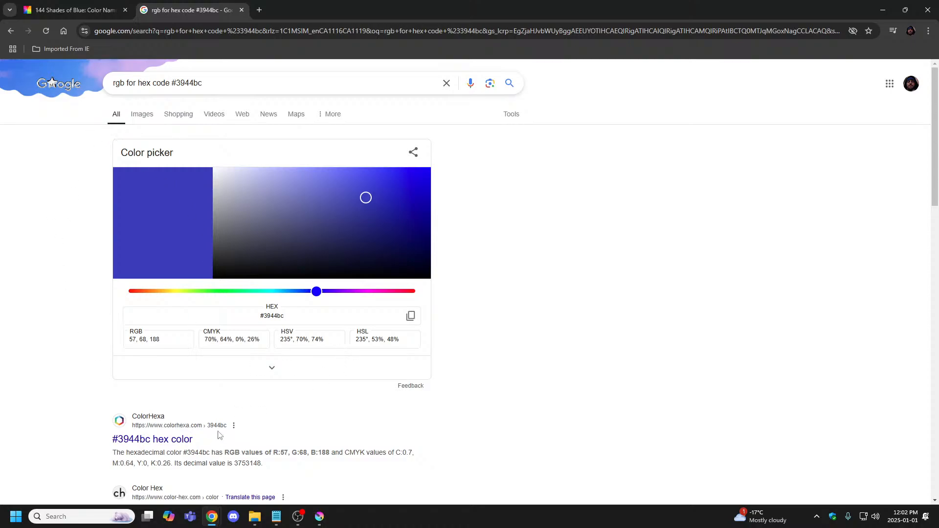
{"action": "scroll", "coordinate": [272, 401], "scroll_direction": "down", "scroll_amount": 8}
{"action": "scroll", "coordinate": [176, 258], "scroll_direction": "up", "scroll_amount": 8}
{"action": "scroll", "coordinate": [315, 355], "scroll_direction": "down", "scroll_amount": 2}
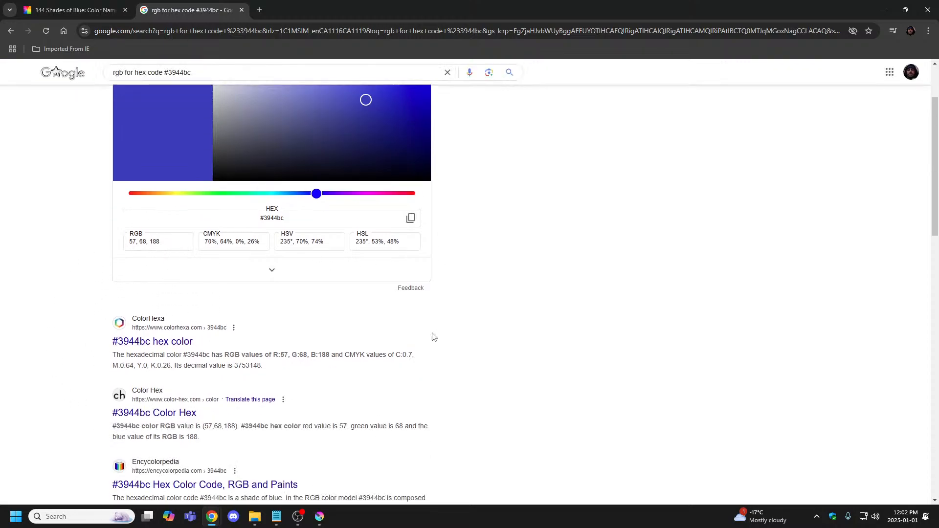
{"action": "scroll", "coordinate": [297, 297], "scroll_direction": "up", "scroll_amount": 2}
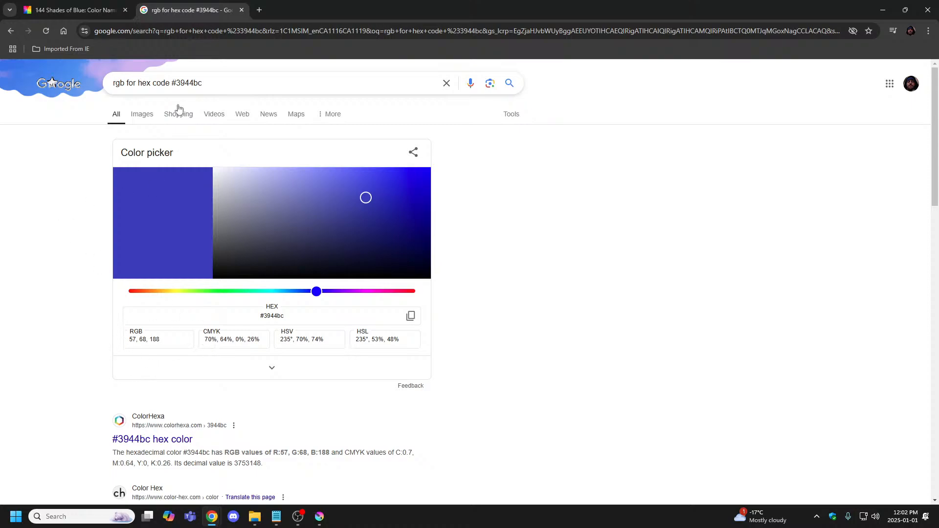
Check Krita, return to Chrome, and move the 144 Shades of Blue and search result tabs off this screen so Krita is uncovered.
{"action": "left_click", "coordinate": [319, 517]}
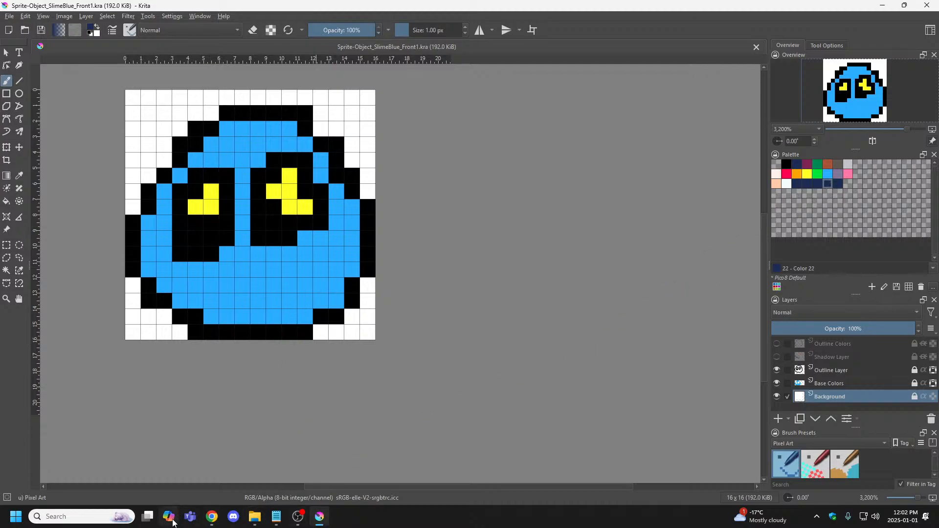
{"action": "mouse_move", "coordinate": [212, 517]}
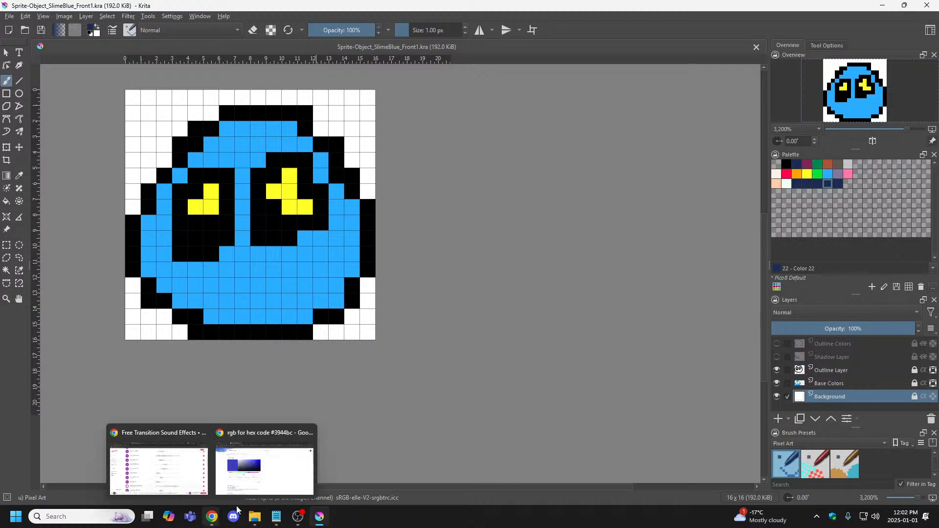
{"action": "left_click", "coordinate": [268, 470]}
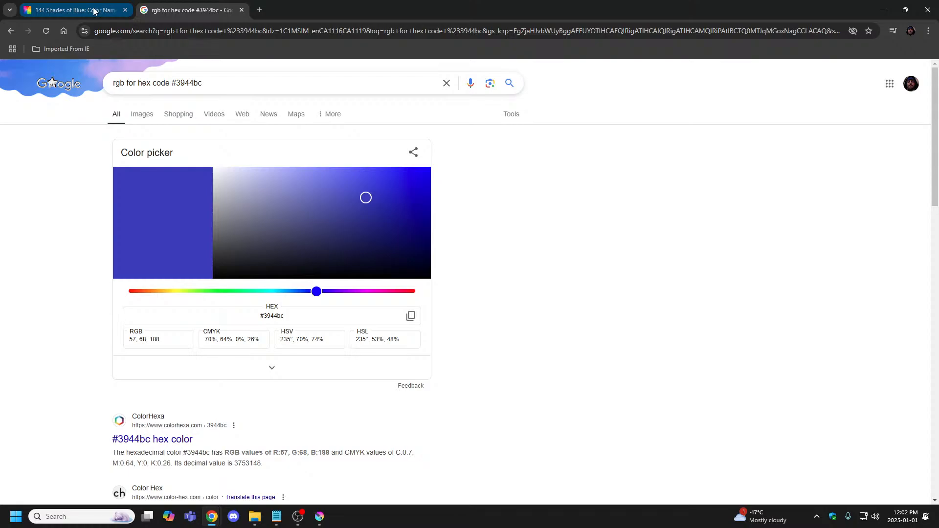
{"action": "left_click_drag", "start_coordinate": [89, 11], "coordinate": [0, 10]}
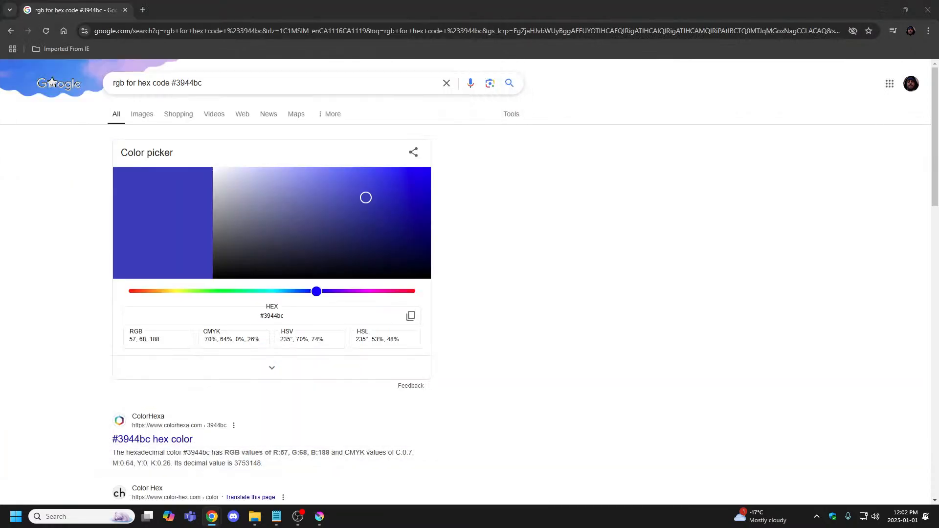
{"action": "left_click_drag", "start_coordinate": [69, 9], "coordinate": [0, 10]}
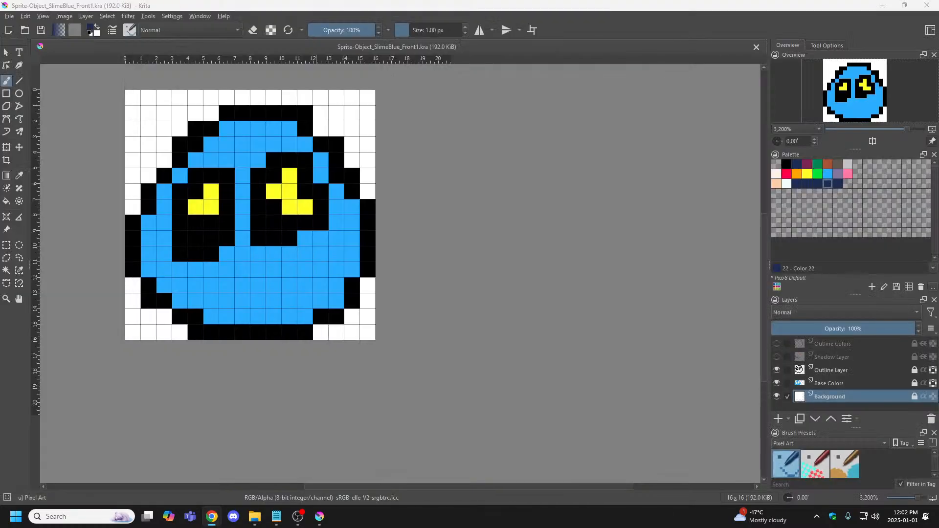
Start adding a new color swatch in an empty palette slot and name it Blue.
{"action": "double_click", "coordinate": [841, 192]}
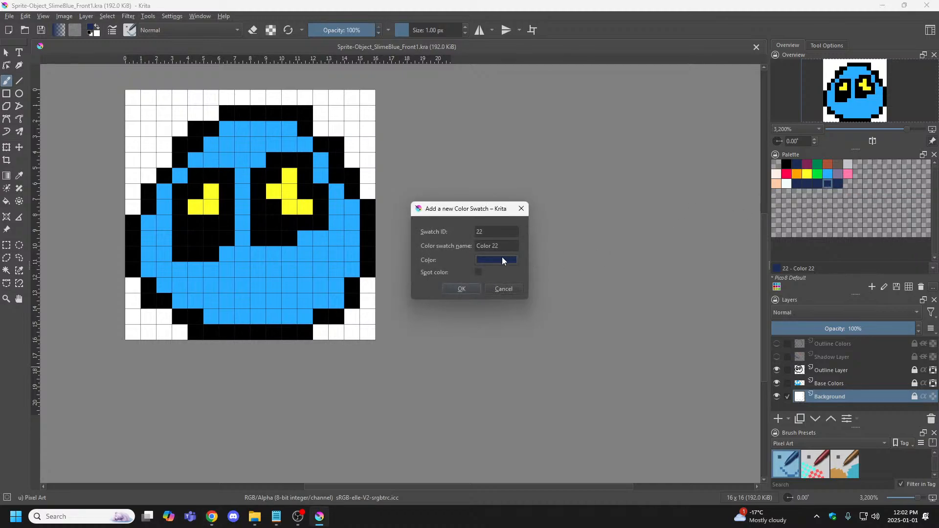
{"action": "key", "text": "alt+Tab"}
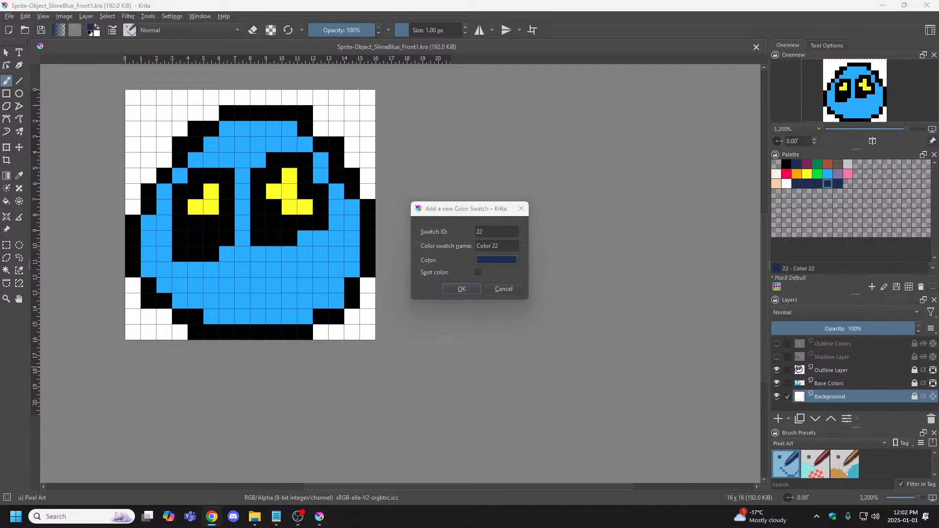
{"action": "left_click_drag", "start_coordinate": [502, 250], "coordinate": [466, 246]}
{"action": "type", "text": "Blue"}
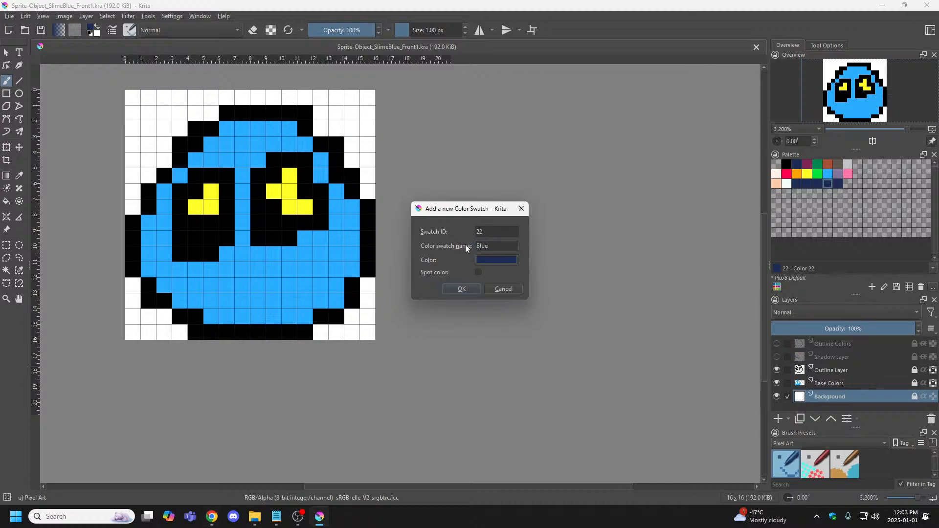
Set the new swatch's color to red 57, green 68 and blue 188, accept the color and cancel adding the swatch.
{"action": "left_click", "coordinate": [494, 260]}
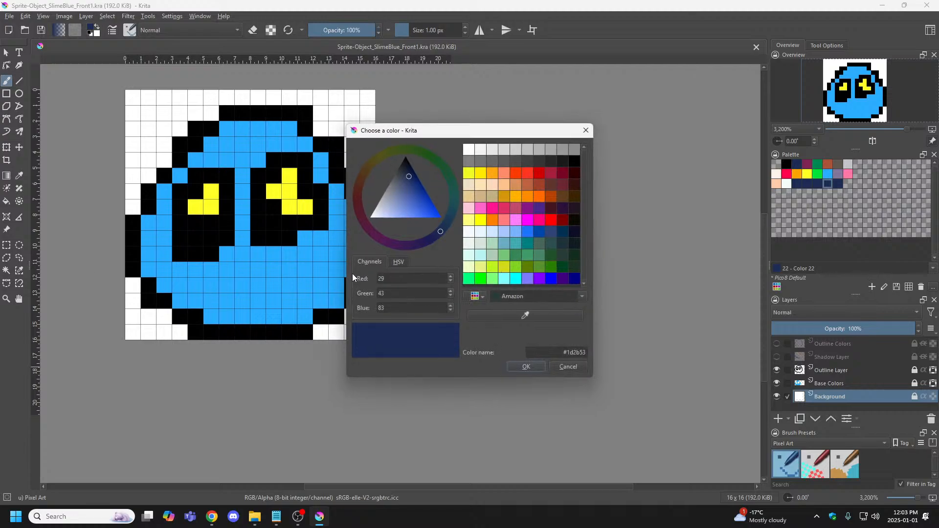
{"action": "double_click", "coordinate": [416, 278]}
{"action": "key", "text": "BackSpace"}
{"action": "type", "text": "57"}
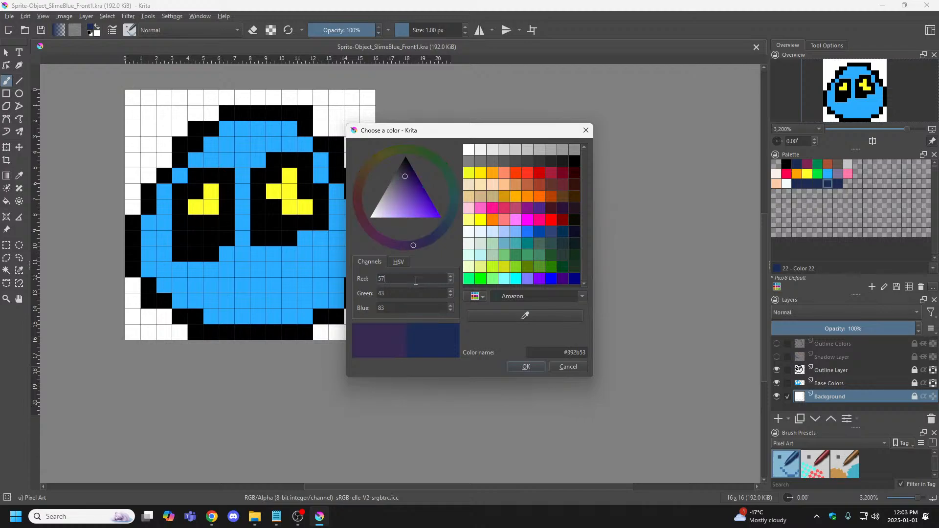
{"action": "double_click", "coordinate": [405, 293]}
{"action": "key", "text": "BackSpace"}
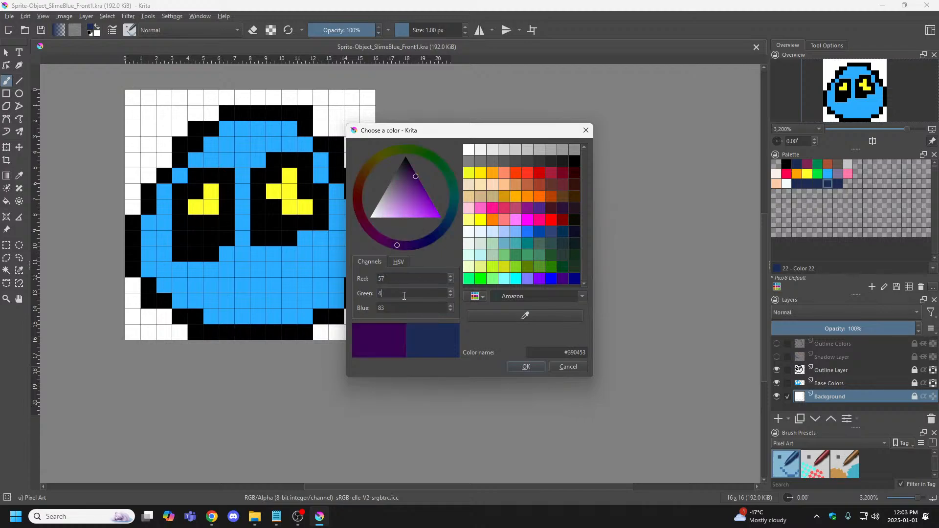
{"action": "type", "text": "68"}
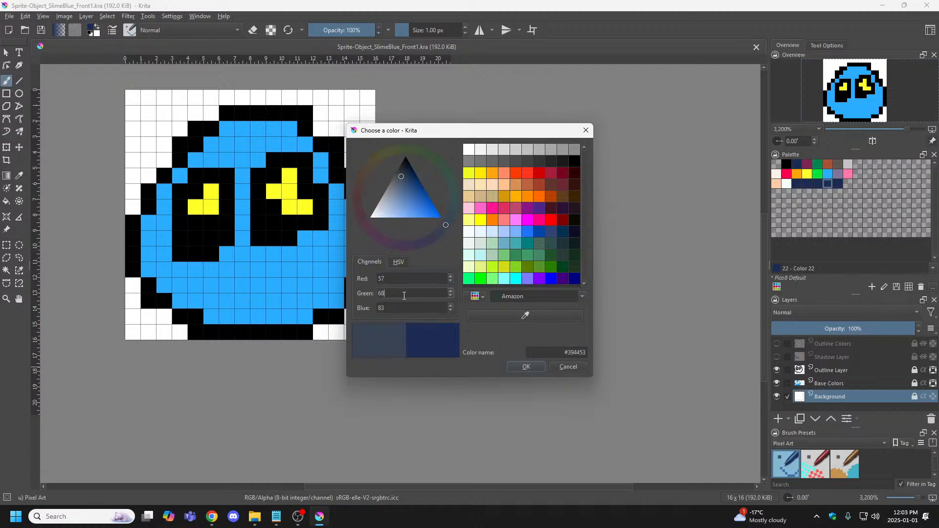
{"action": "double_click", "coordinate": [393, 308]}
{"action": "key", "text": "BackSpace"}
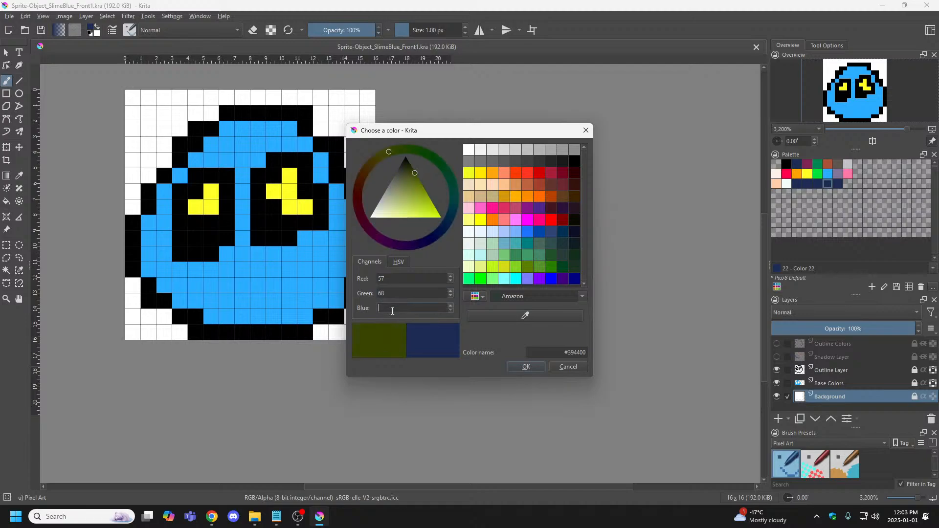
{"action": "type", "text": "188"}
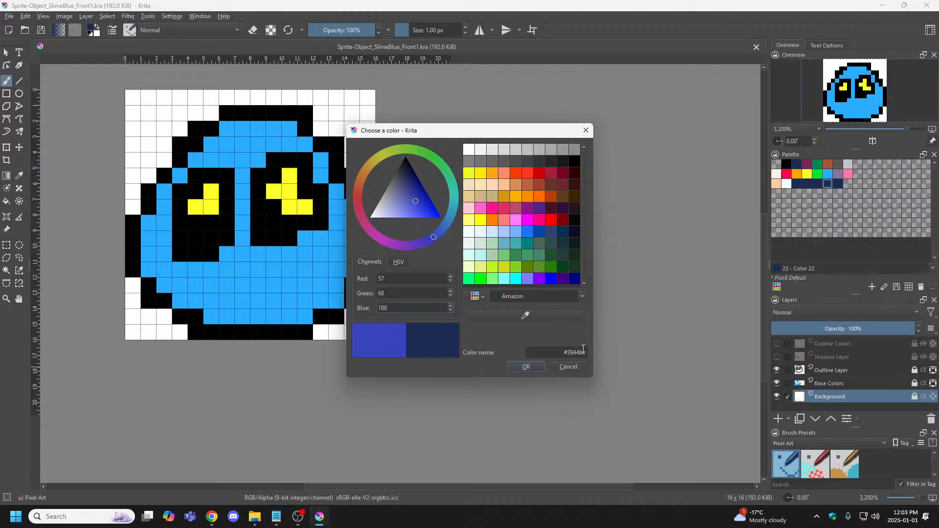
{"action": "left_click", "coordinate": [524, 367]}
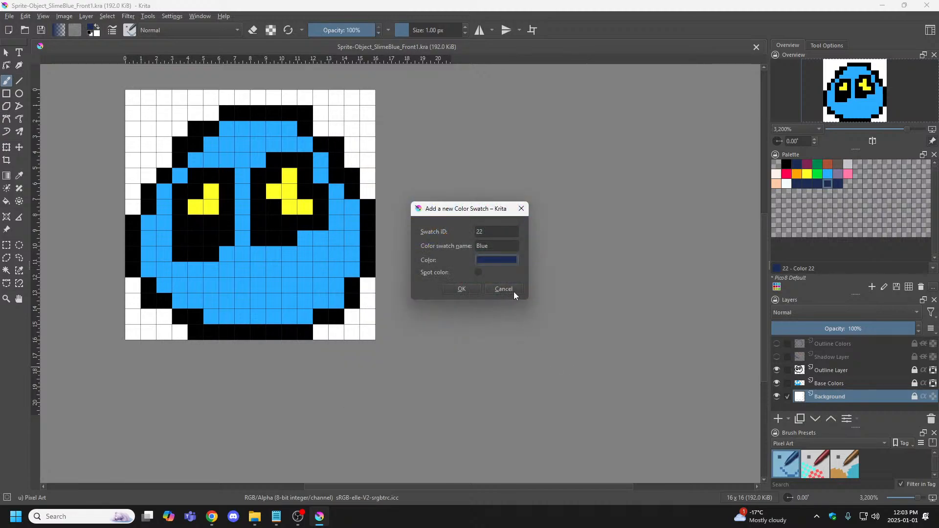
{"action": "left_click", "coordinate": [514, 290]}
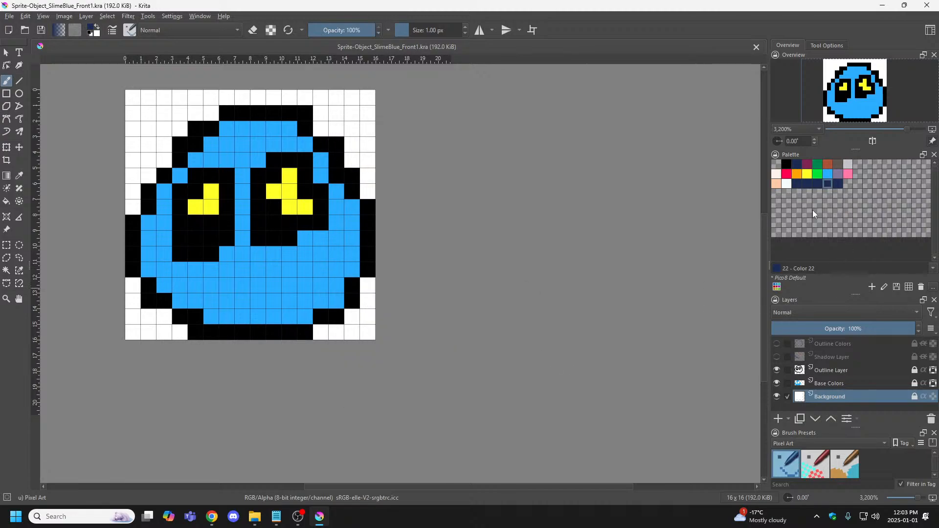
Set the Pico8 Default palette to 8 columns of swatches and 4 rows in the group.
{"action": "left_click", "coordinate": [909, 287]}
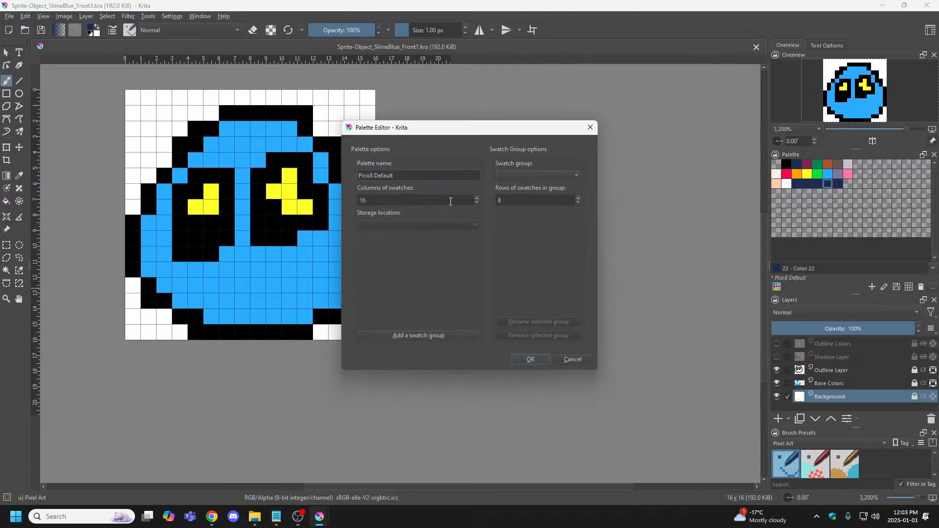
{"action": "left_click_drag", "start_coordinate": [377, 200], "coordinate": [335, 198]}
{"action": "left_click", "coordinate": [521, 202]}
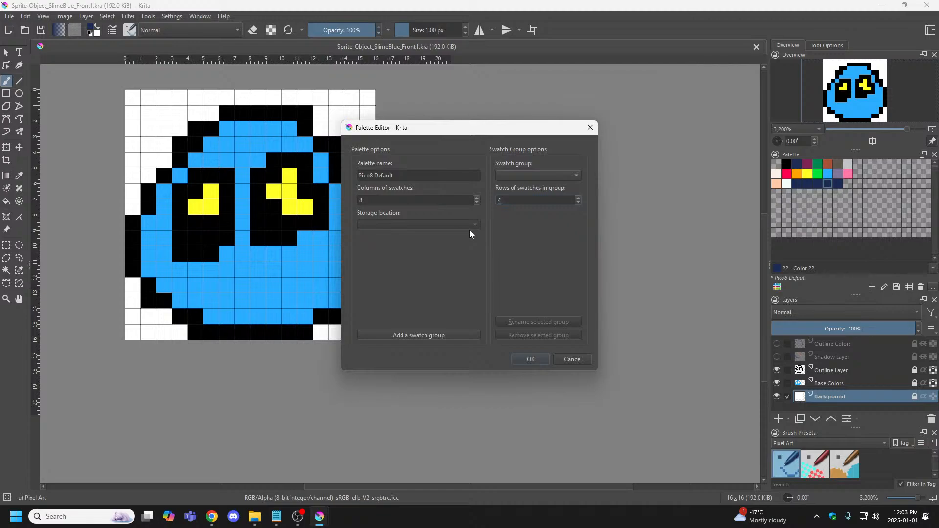
{"action": "left_click", "coordinate": [535, 360]}
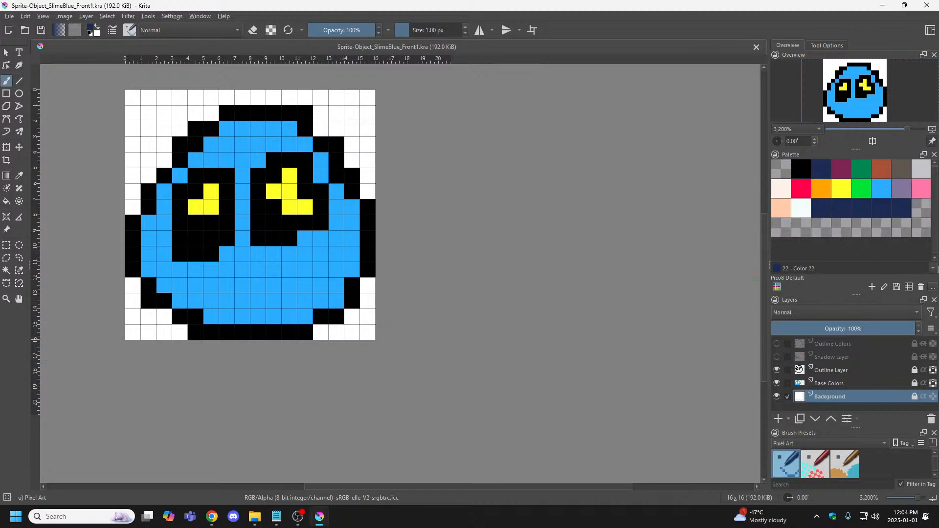
Remove the five duplicate dark blue swatches from the third row of the palette.
{"action": "left_click", "coordinate": [905, 208]}
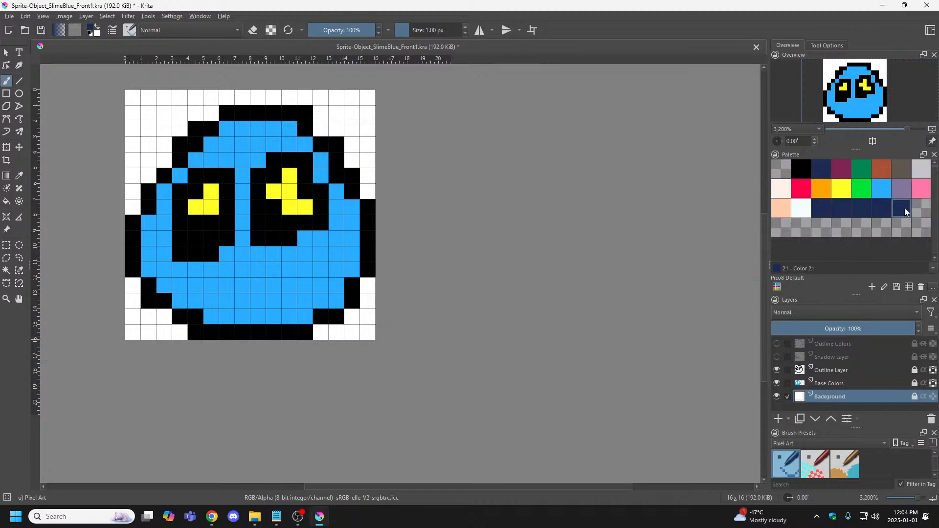
{"action": "right_click", "coordinate": [885, 210]}
{"action": "left_click", "coordinate": [877, 223]}
{"action": "right_click", "coordinate": [901, 209]}
{"action": "left_click", "coordinate": [895, 223]}
{"action": "right_click", "coordinate": [867, 216]}
{"action": "left_click", "coordinate": [872, 229]}
{"action": "right_click", "coordinate": [848, 212]}
{"action": "left_click", "coordinate": [872, 226]}
{"action": "right_click", "coordinate": [832, 211]}
{"action": "left_click", "coordinate": [847, 226]}
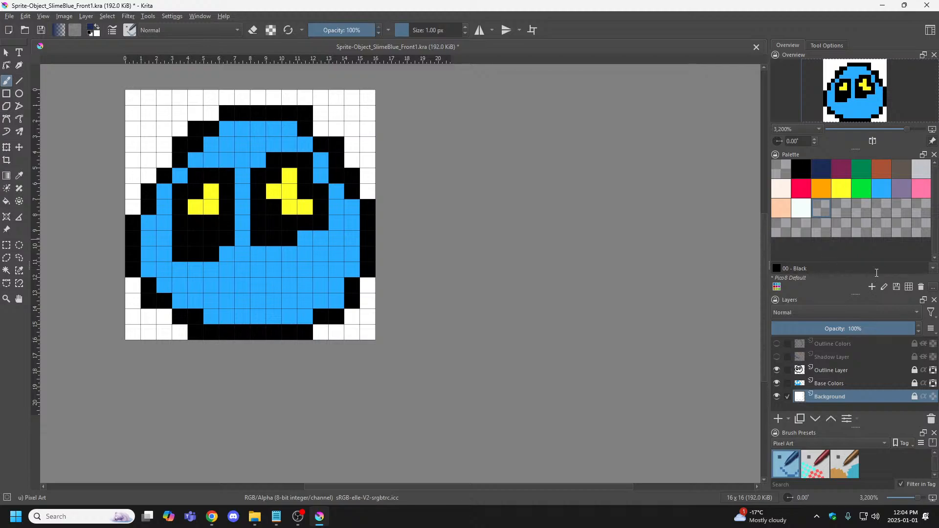
{"action": "mouse_move", "coordinate": [299, 520]}
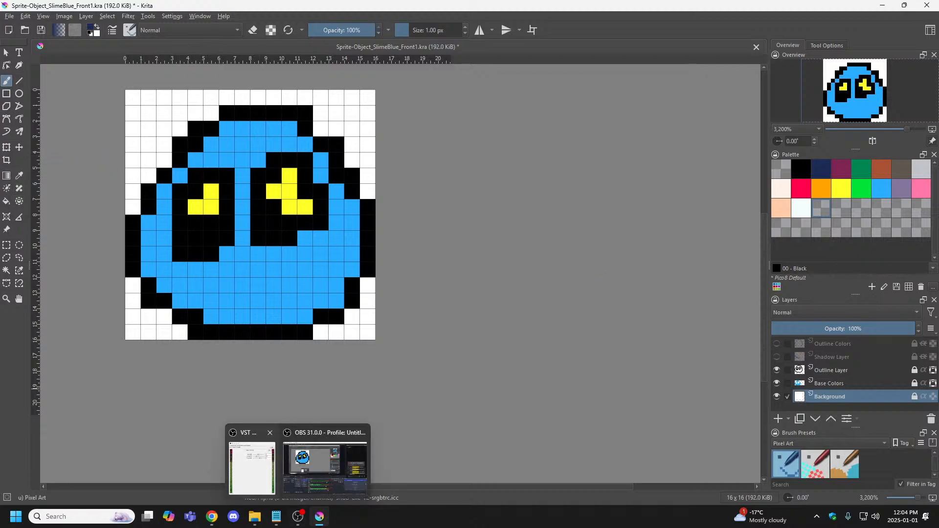
{"action": "key", "text": "alt+Tab"}
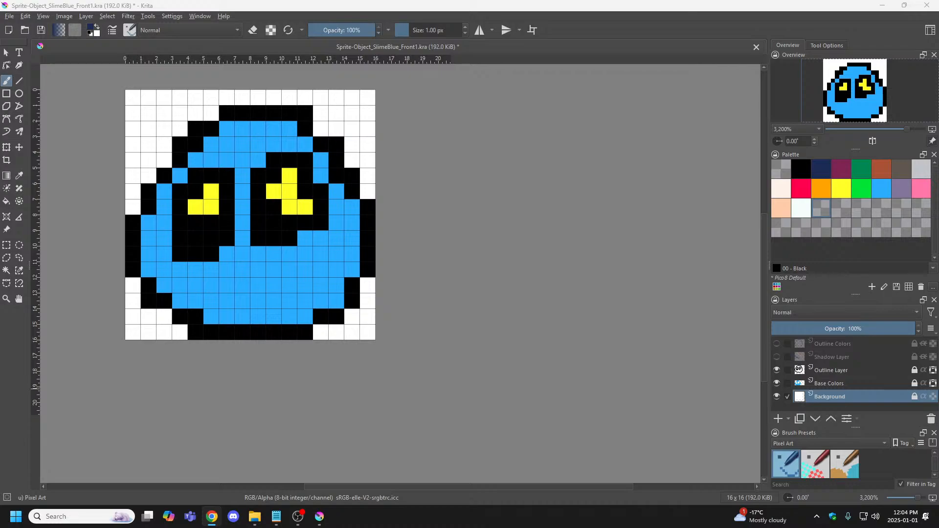
Switch to Chrome, go back to the Google results and copy the query "rgb for blue colormeanings.com".
{"action": "left_click_drag", "start_coordinate": [0, 53], "coordinate": [619, 41]}
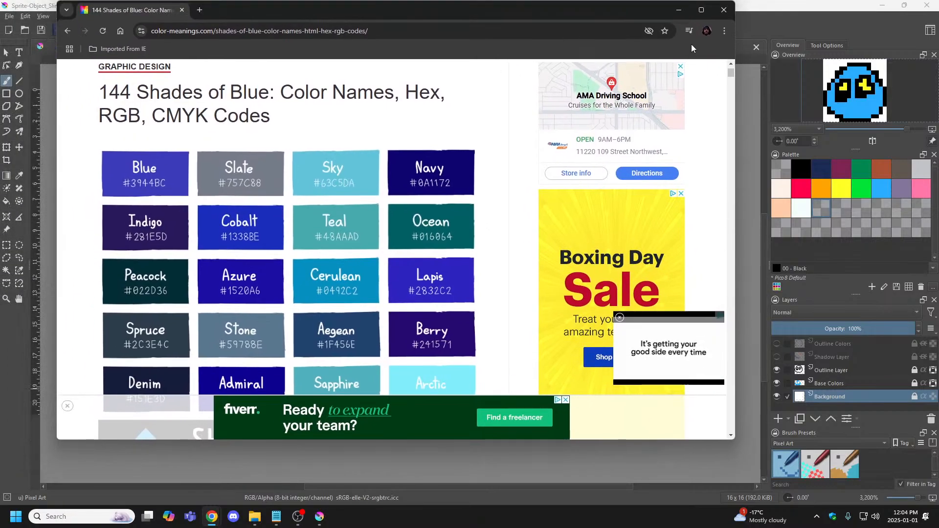
{"action": "left_click", "coordinate": [703, 10]}
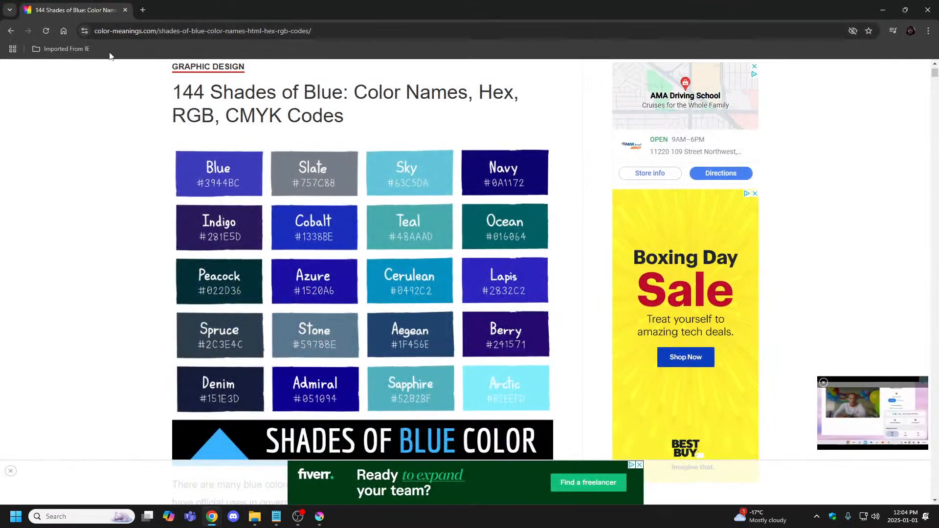
{"action": "left_click", "coordinate": [11, 30]}
{"action": "scroll", "coordinate": [230, 165], "scroll_direction": "up", "scroll_amount": 4}
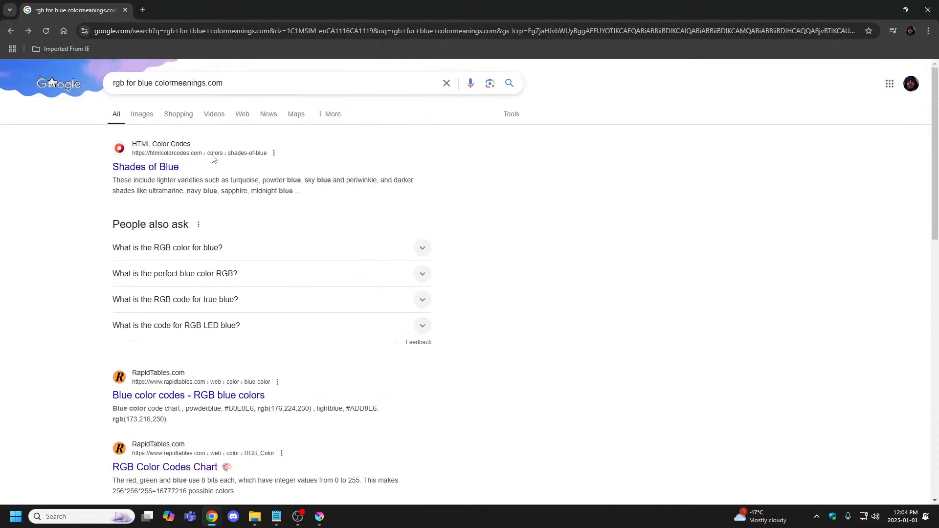
{"action": "left_click_drag", "start_coordinate": [237, 84], "coordinate": [36, 78]}
{"action": "key", "text": "ctrl+c"}
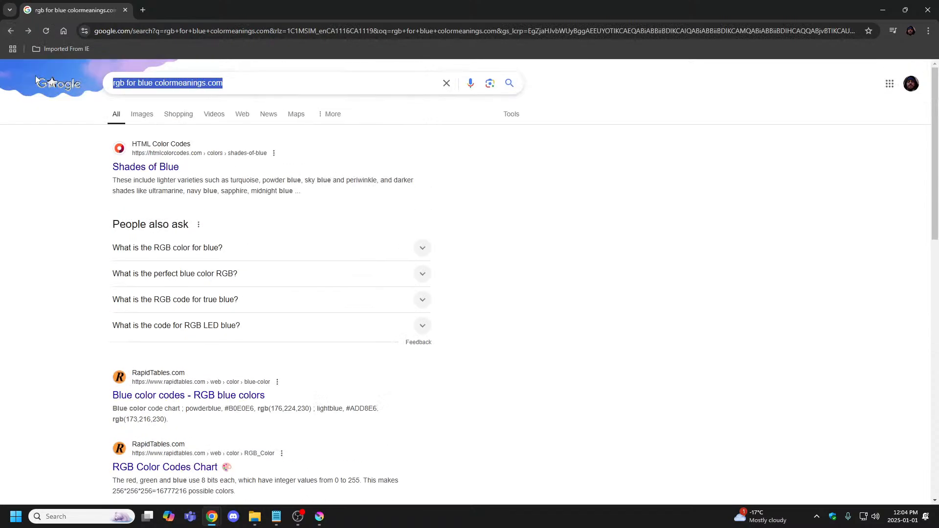
Reuse the copied query with blue replaced by red and search Google for "rgb for red colormeanings.com".
{"action": "left_click", "coordinate": [11, 30]}
{"action": "left_click", "coordinate": [364, 202]}
{"action": "key", "text": "ctrl+v"}
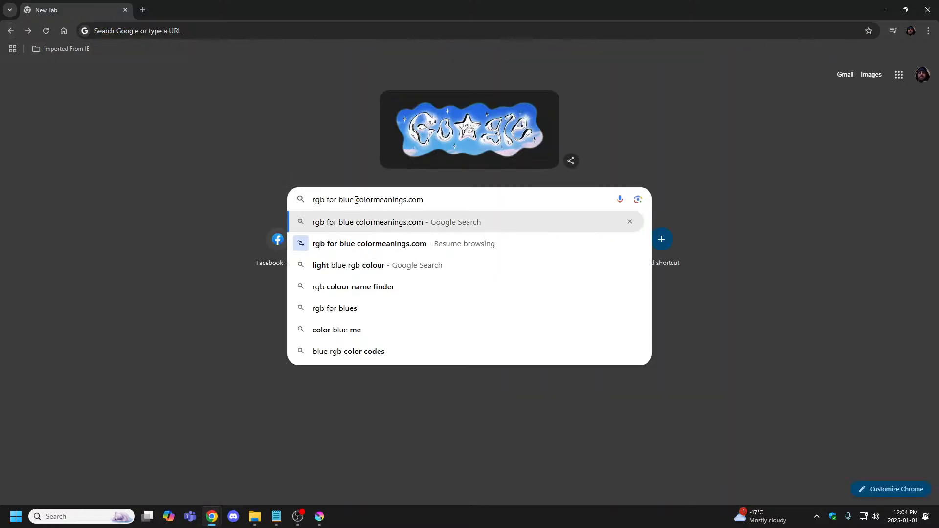
{"action": "left_click", "coordinate": [355, 200]}
{"action": "key", "text": "BackSpace"}
{"action": "key", "text": "BackSpace"}
{"action": "key", "text": "BackSpace"}
{"action": "key", "text": "BackSpace"}
{"action": "type", "text": "red"}
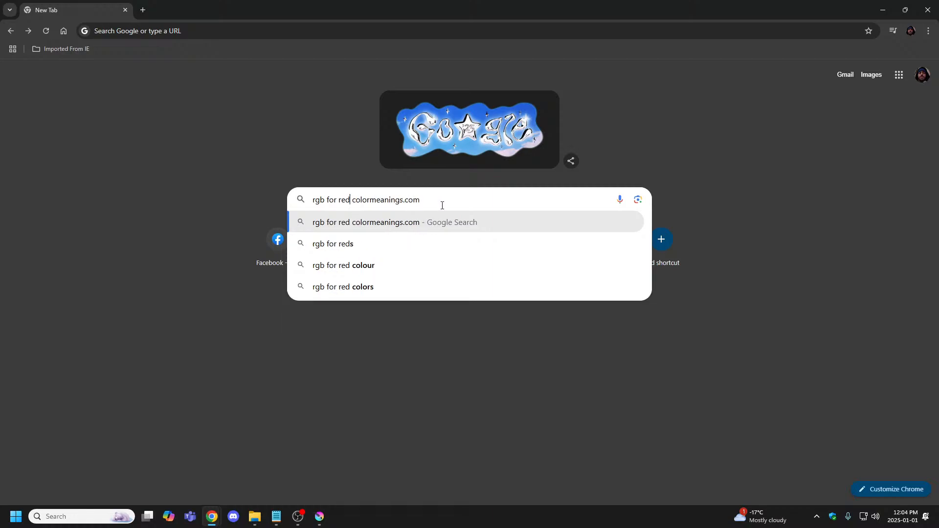
{"action": "key", "text": "Return"}
Open the Color Meanings result "134 Shades of Red" and bring its chart of named shades and hex codes into view.
{"action": "scroll", "coordinate": [191, 280], "scroll_direction": "down", "scroll_amount": 4}
{"action": "scroll", "coordinate": [230, 240], "scroll_direction": "up", "scroll_amount": 4}
{"action": "scroll", "coordinate": [268, 200], "scroll_direction": "down", "scroll_amount": 1}
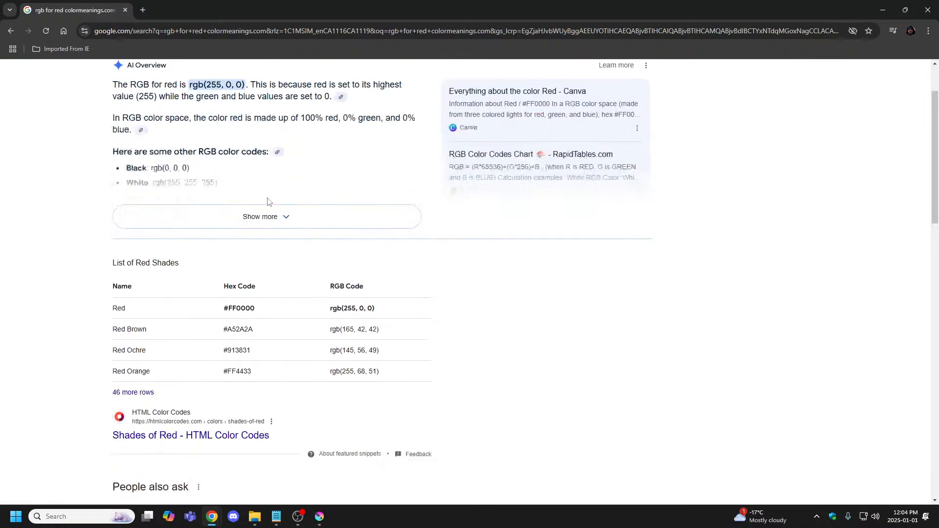
{"action": "scroll", "coordinate": [268, 201], "scroll_direction": "down", "scroll_amount": 9}
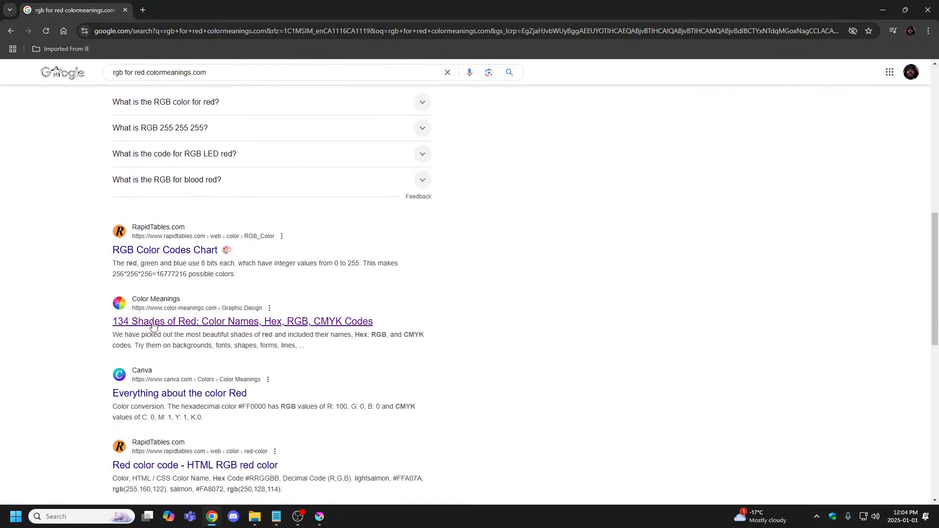
{"action": "scroll", "coordinate": [150, 298], "scroll_direction": "up", "scroll_amount": 2}
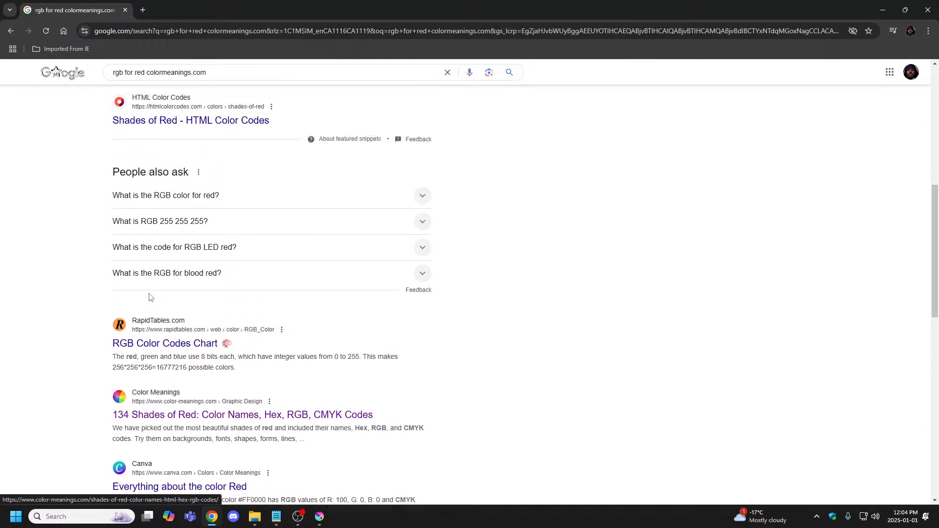
{"action": "scroll", "coordinate": [150, 298], "scroll_direction": "down", "scroll_amount": 6}
{"action": "scroll", "coordinate": [185, 203], "scroll_direction": "up", "scroll_amount": 2}
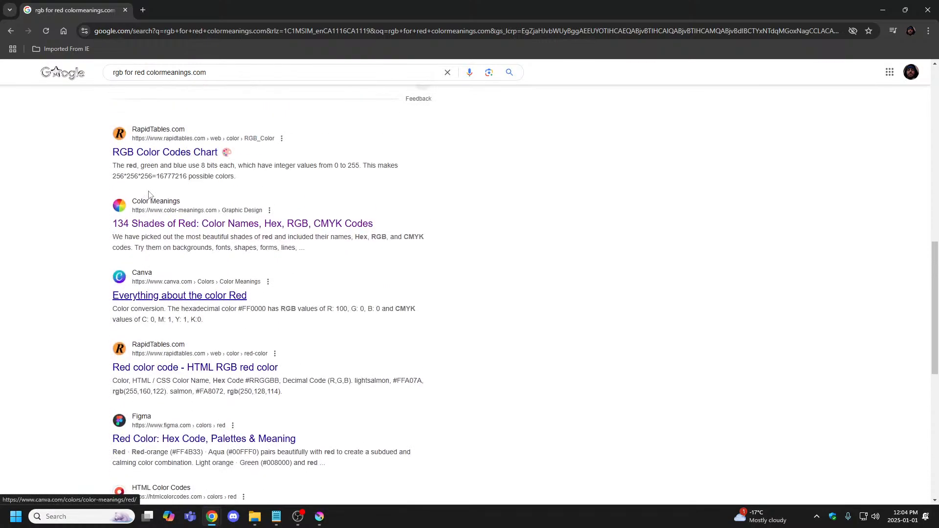
{"action": "left_click", "coordinate": [167, 231]}
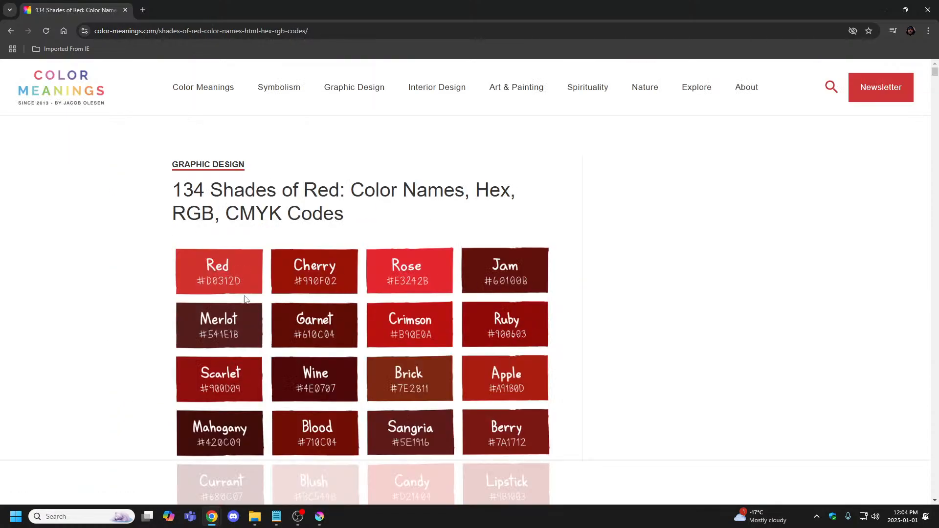
{"action": "scroll", "coordinate": [189, 301], "scroll_direction": "down", "scroll_amount": 2}
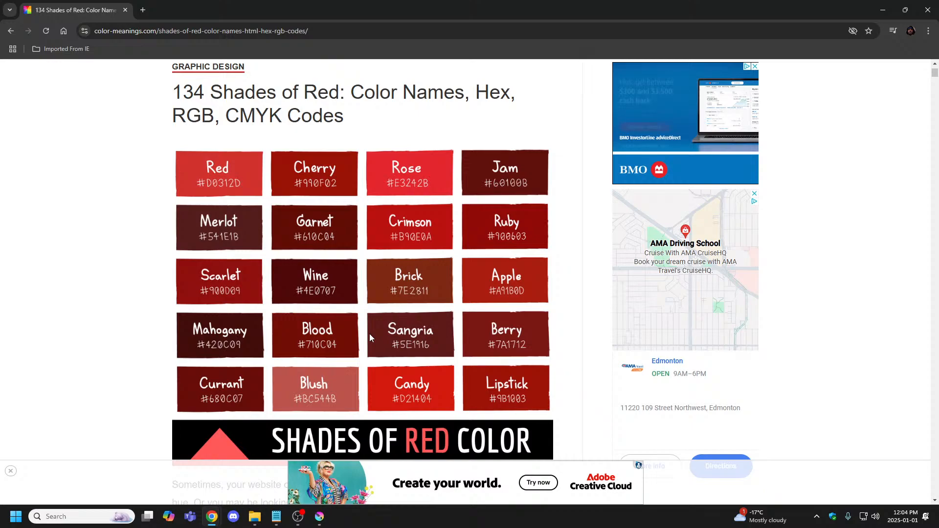
Switch to Krita, open the near-white swatch in the palette's third row for editing and cancel.
{"action": "mouse_move", "coordinate": [298, 517]}
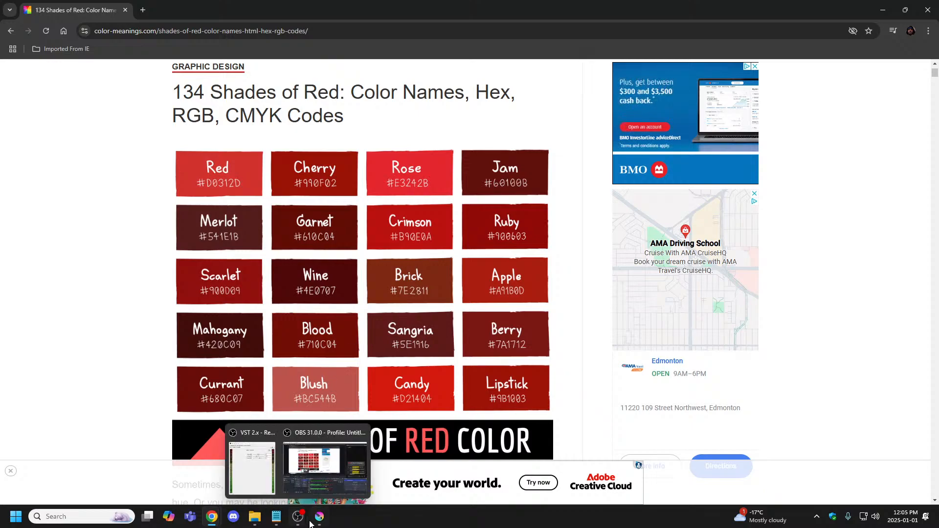
{"action": "left_click", "coordinate": [297, 465]}
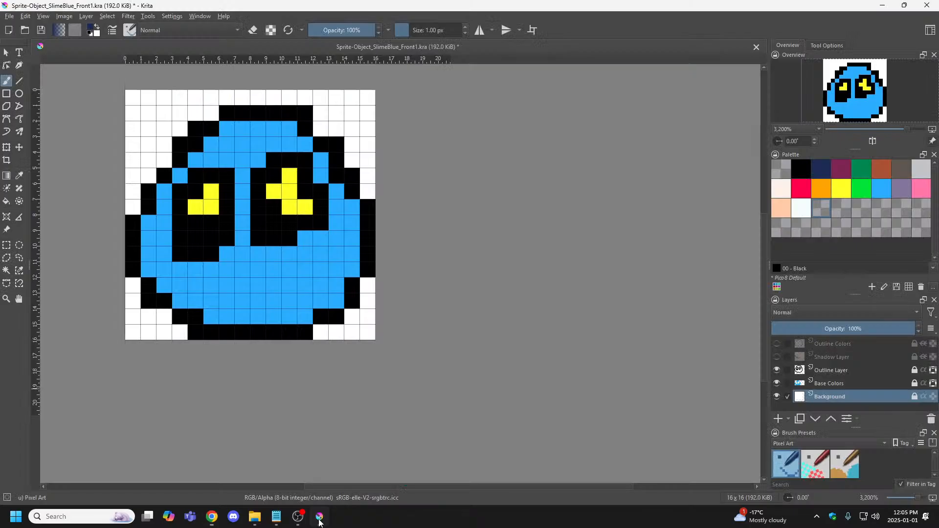
{"action": "right_click", "coordinate": [809, 212]}
{"action": "left_click", "coordinate": [822, 221]}
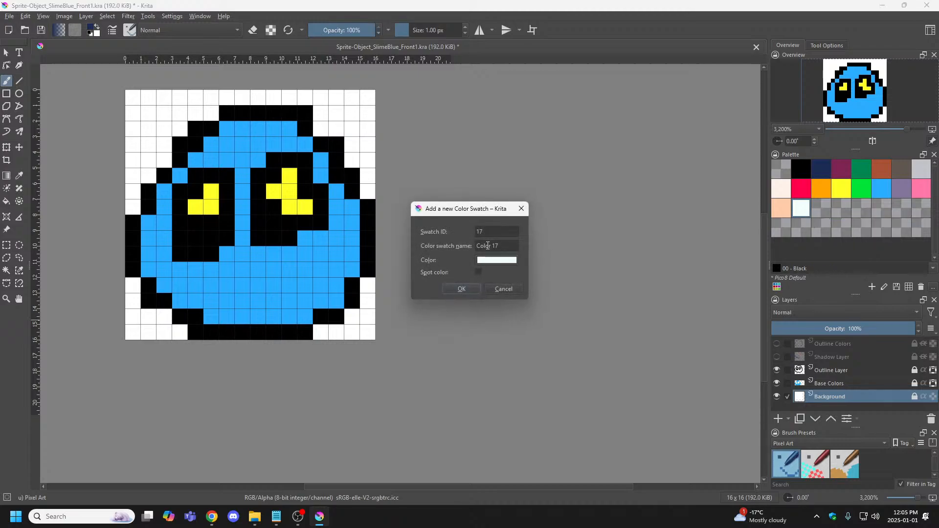
{"action": "triple_click", "coordinate": [505, 245]}
{"action": "left_click", "coordinate": [505, 289]}
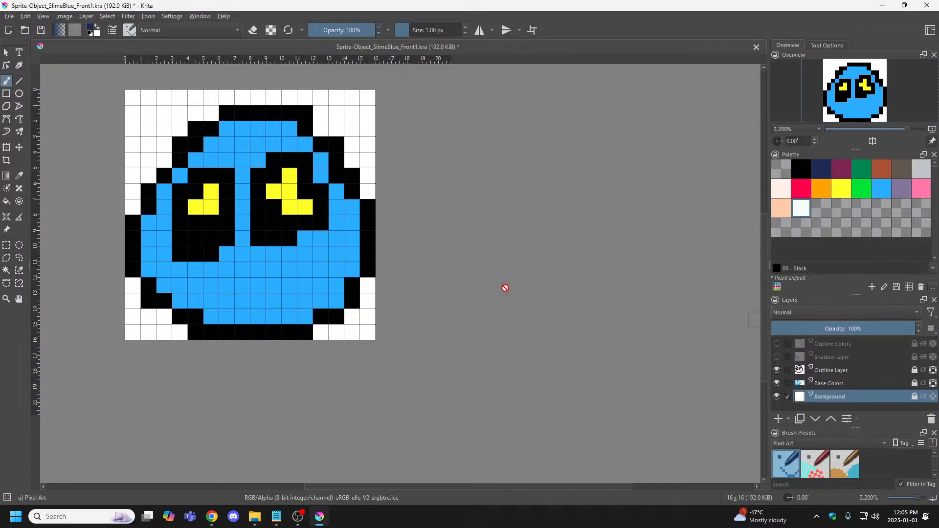
Try to rename the near-white third-row swatch as fghgf, then dismiss the swatch settings.
{"action": "right_click", "coordinate": [799, 214]}
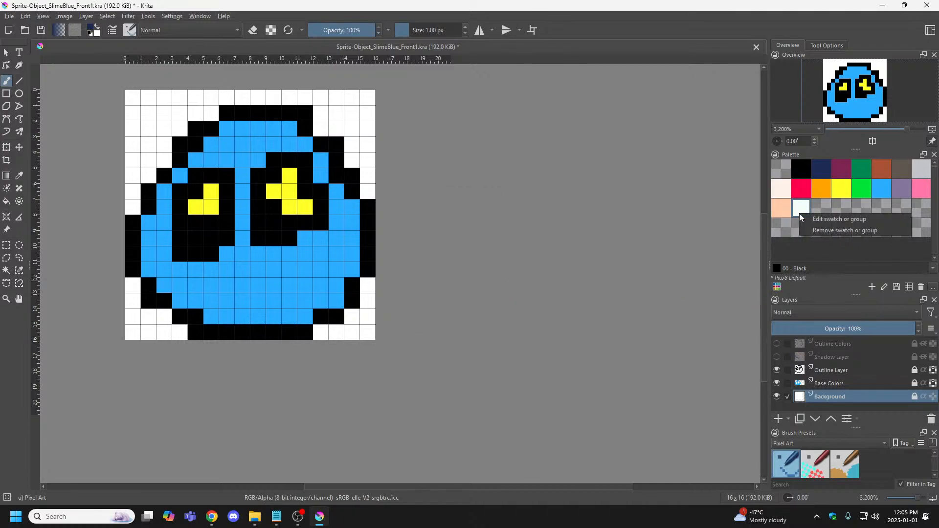
{"action": "left_click", "coordinate": [827, 221]}
{"action": "left_click_drag", "start_coordinate": [502, 248], "coordinate": [447, 247]}
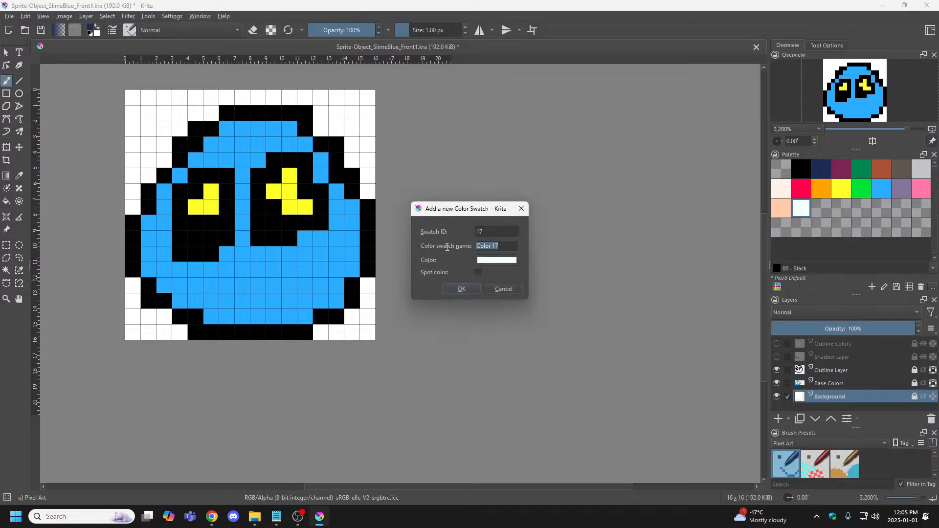
{"action": "type", "text": "fghgf"}
{"action": "left_click", "coordinate": [503, 289]}
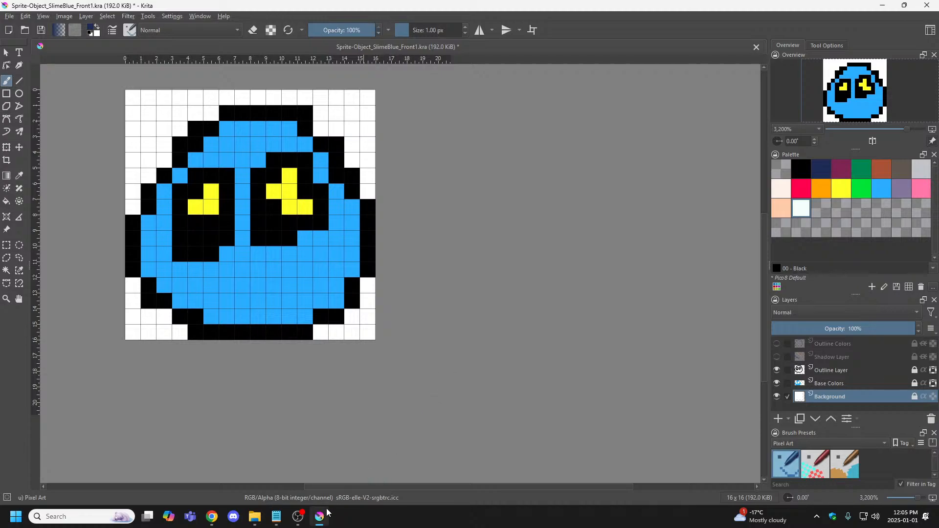
Return to Chrome, check the recent searches in a temporary new tab and examine the hex codes in the red shades chart.
{"action": "mouse_move", "coordinate": [212, 516]}
{"action": "left_click", "coordinate": [269, 464]}
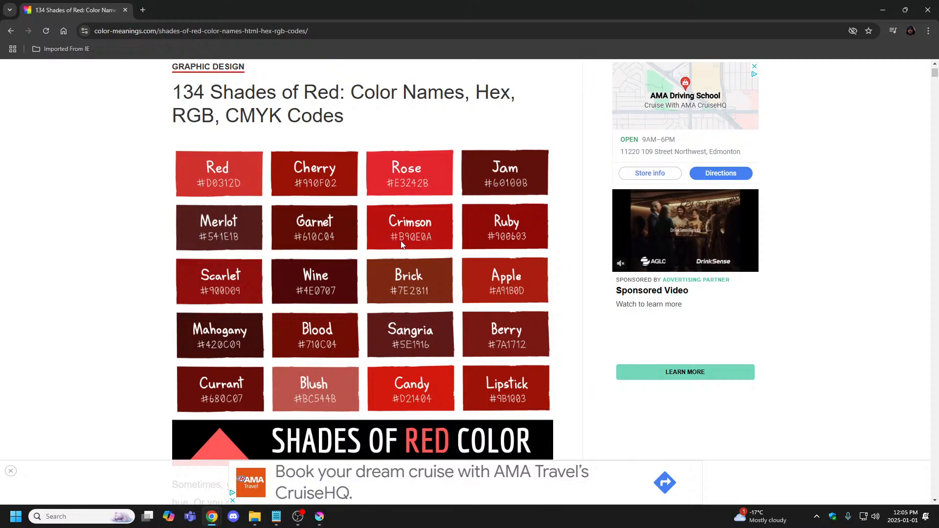
{"action": "left_click", "coordinate": [141, 10]}
{"action": "left_click", "coordinate": [325, 194]}
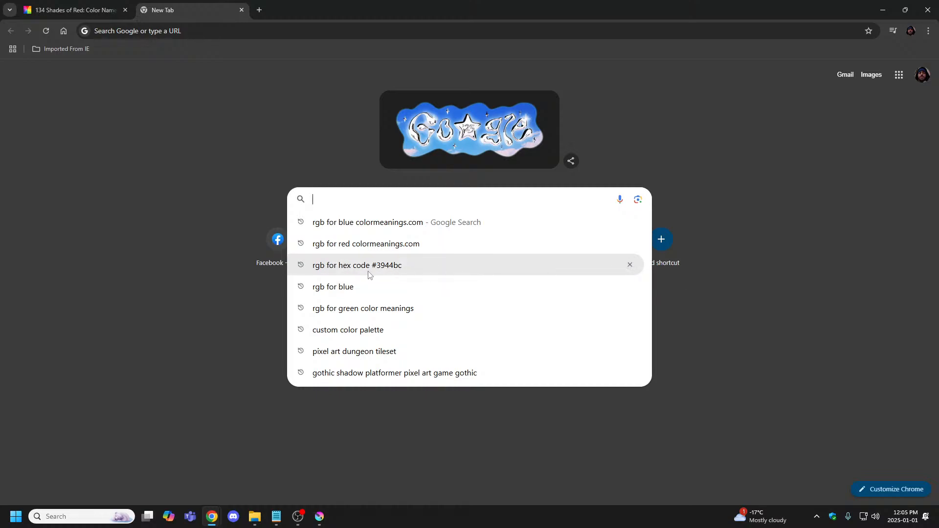
{"action": "left_click", "coordinate": [323, 182]}
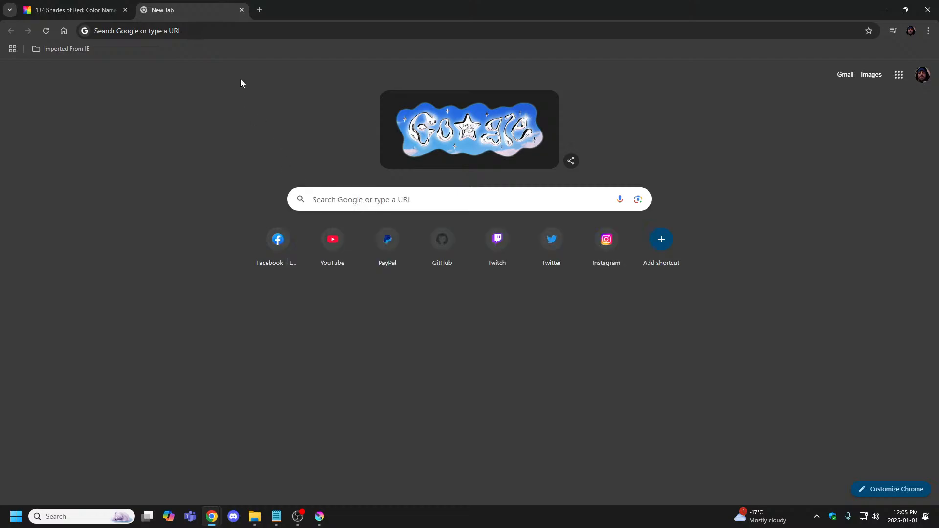
{"action": "left_click", "coordinate": [242, 9]}
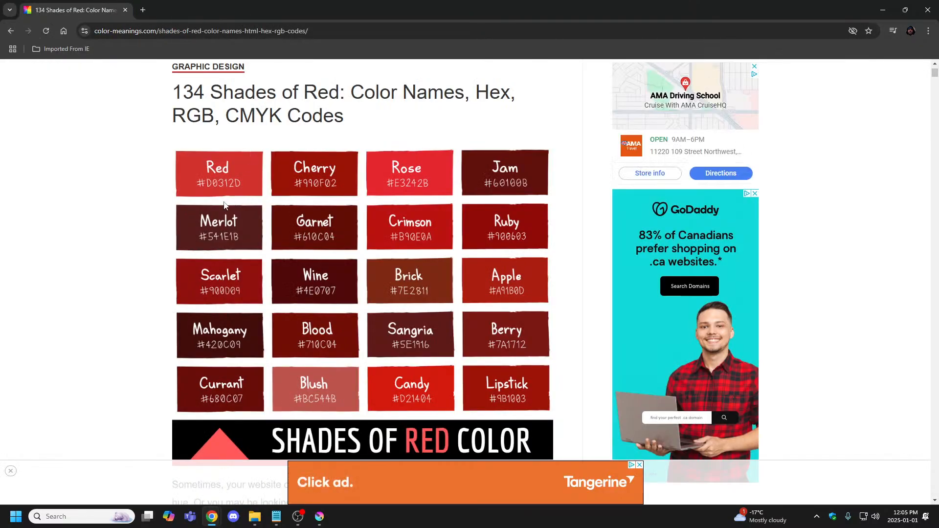
{"action": "scroll", "coordinate": [562, 260], "scroll_direction": "down", "scroll_amount": 2}
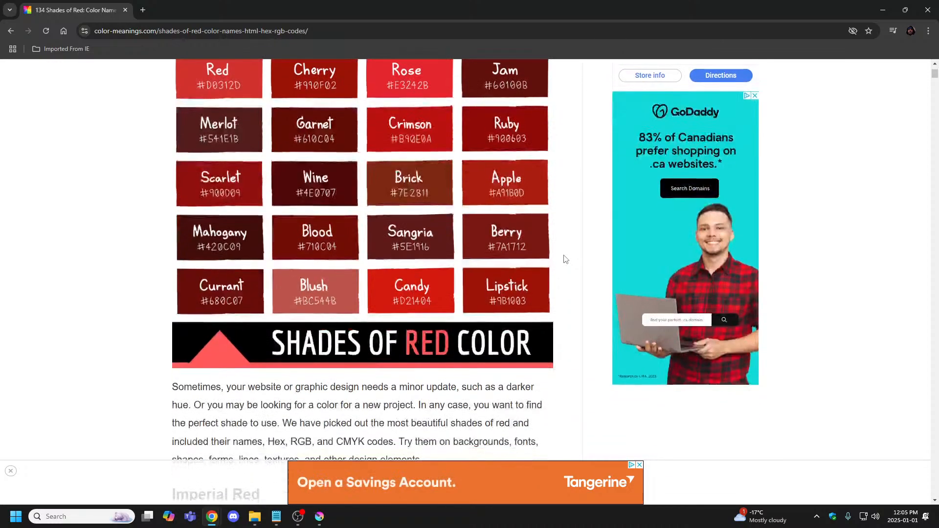
{"action": "scroll", "coordinate": [563, 260], "scroll_direction": "up", "scroll_amount": 2}
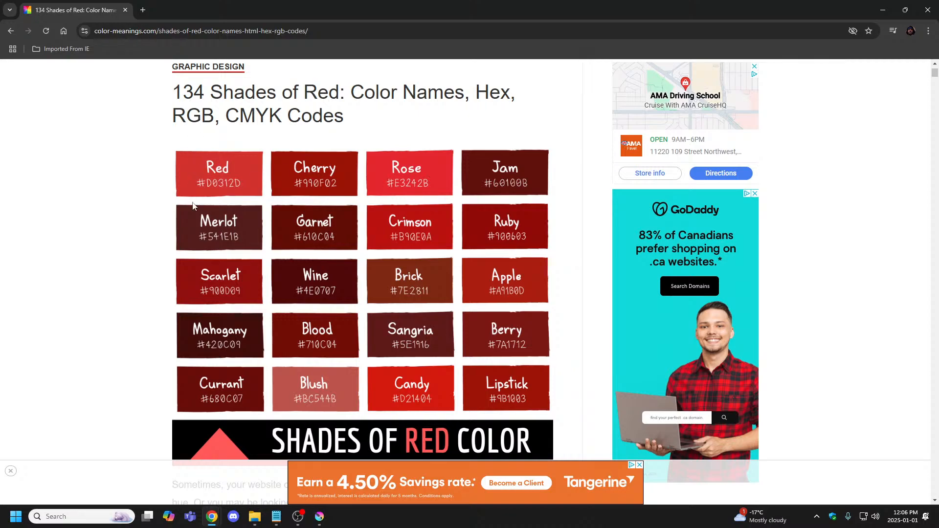
Switch to Krita, inspect the near-white swatch's RGB and hex fields in the color chooser and cancel the chooser.
{"action": "mouse_move", "coordinate": [319, 518]}
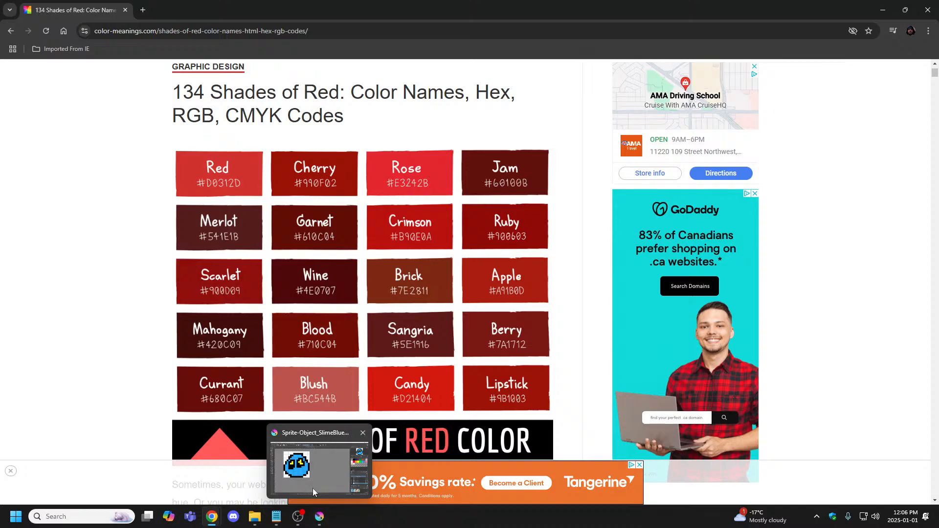
{"action": "left_click", "coordinate": [319, 518]}
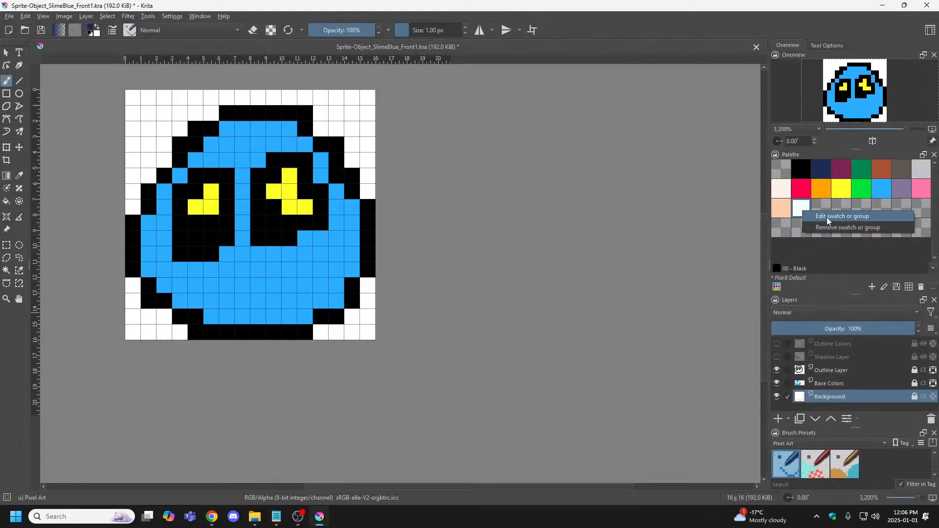
{"action": "double_click", "coordinate": [803, 210]}
{"action": "left_click", "coordinate": [497, 261]}
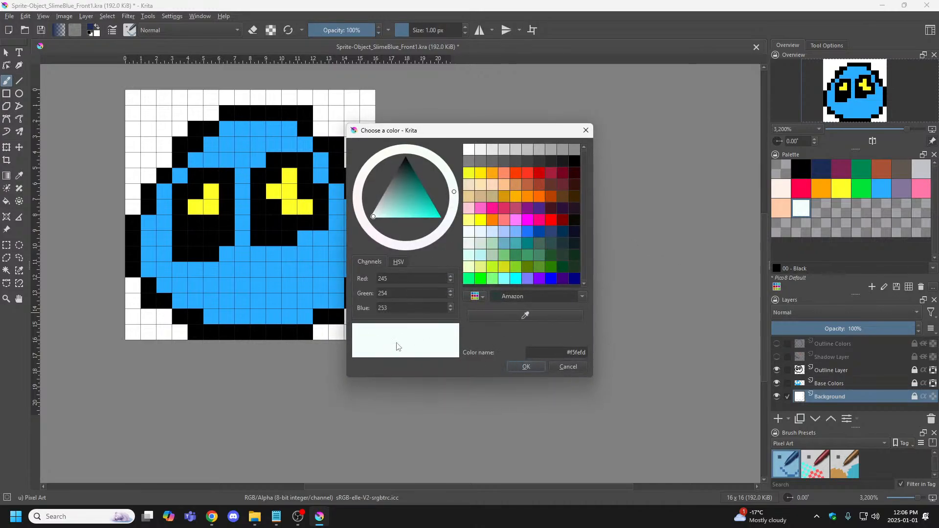
{"action": "left_click", "coordinate": [570, 368]}
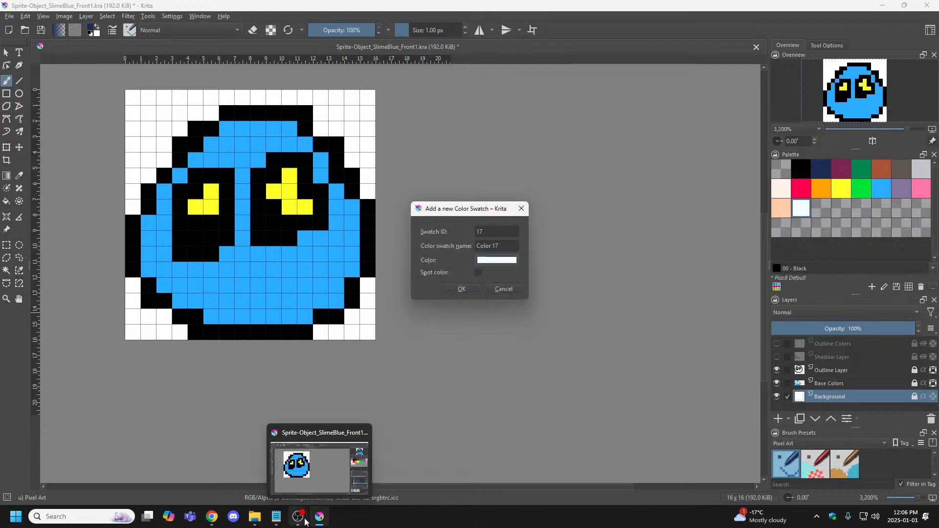
Switch to Chrome, search Google again for "rgb for blue colormeanings.com" and find the Color Meanings result.
{"action": "mouse_move", "coordinate": [298, 517]}
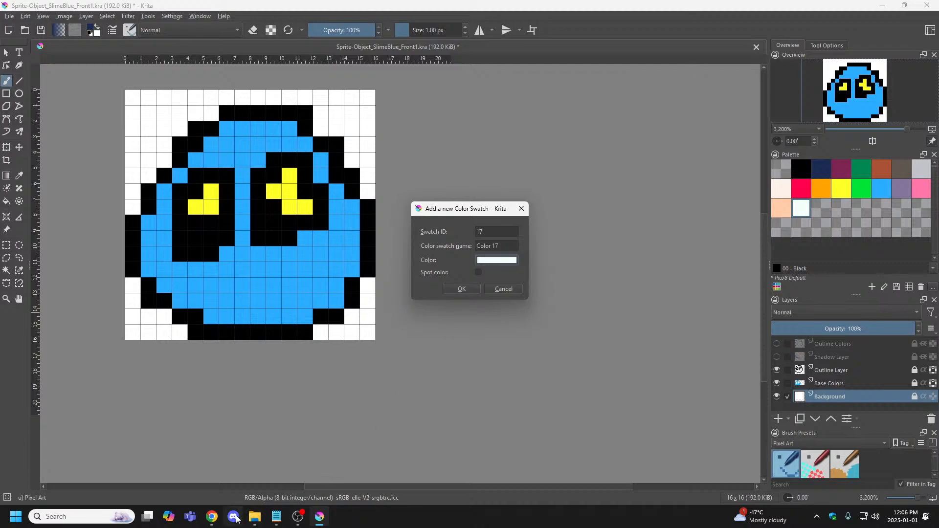
{"action": "mouse_move", "coordinate": [212, 517]}
{"action": "left_click", "coordinate": [233, 489]}
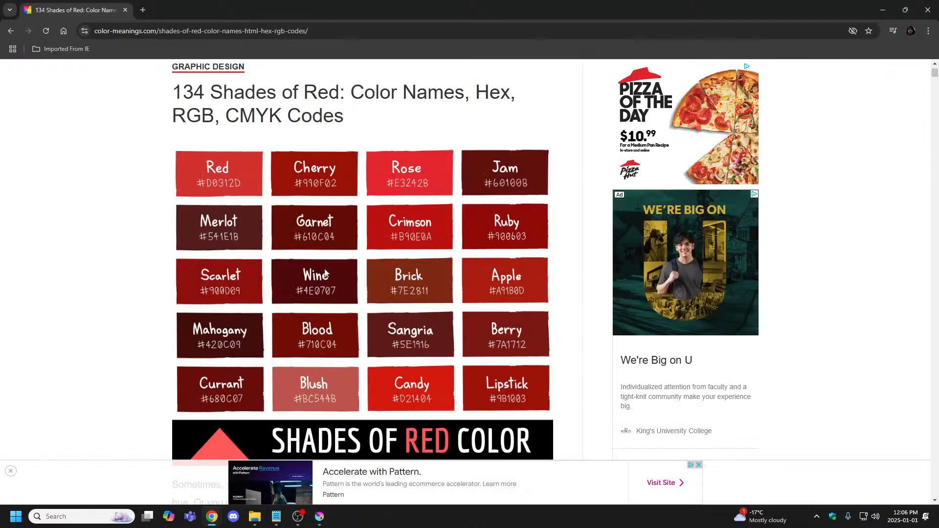
{"action": "left_click", "coordinate": [11, 31]}
{"action": "left_click", "coordinate": [11, 31]}
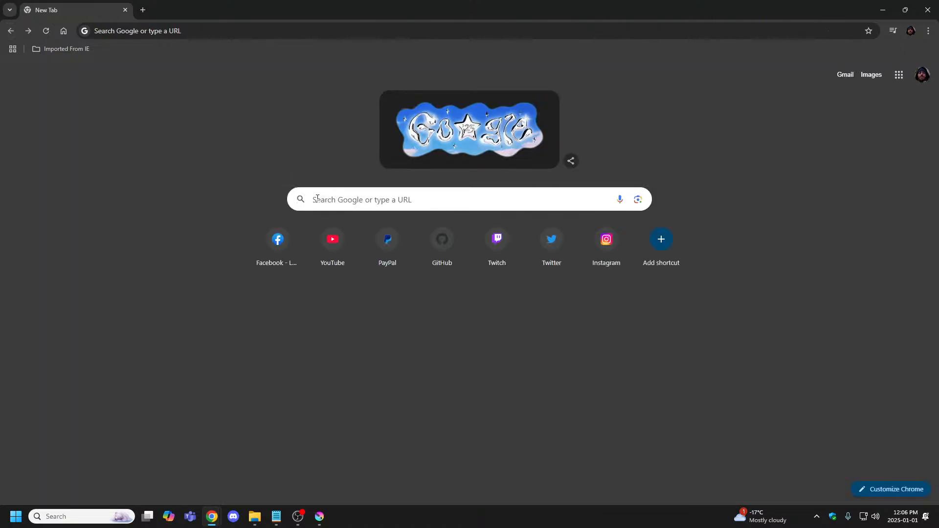
{"action": "left_click", "coordinate": [351, 200]}
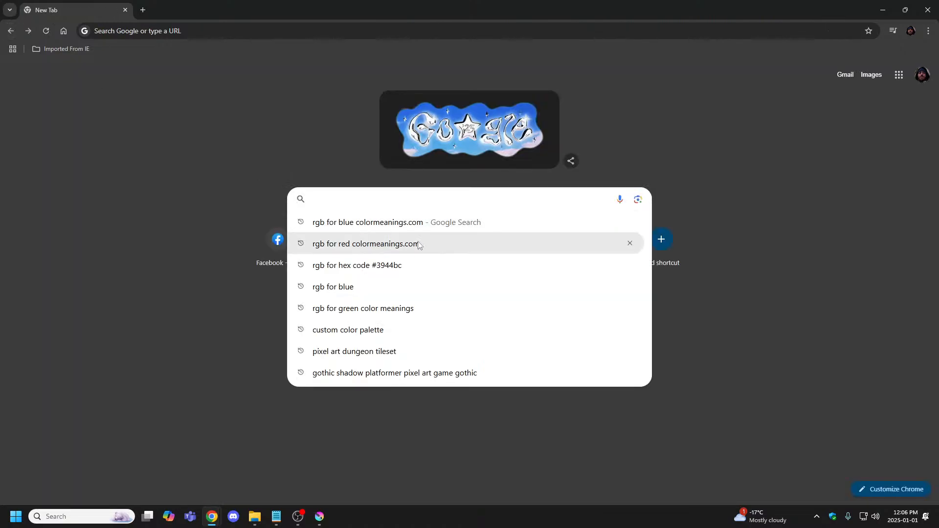
{"action": "left_click", "coordinate": [399, 223]}
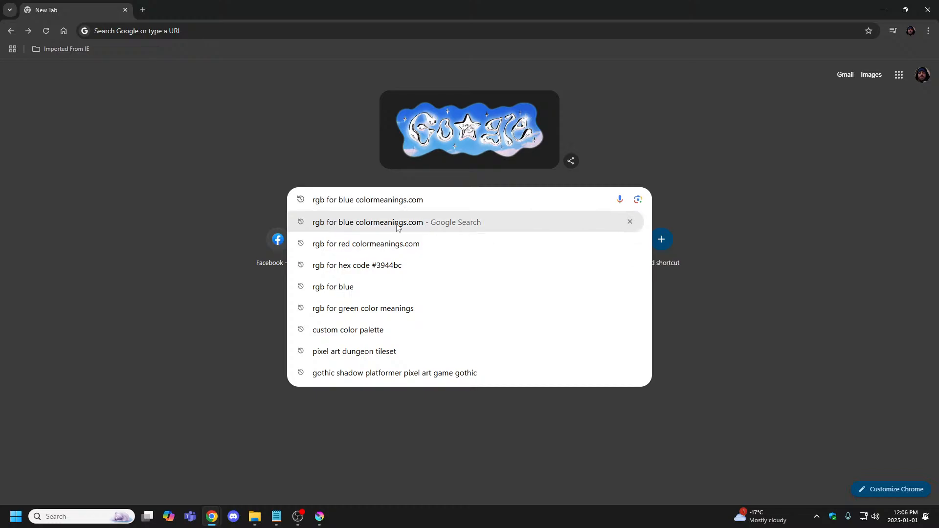
{"action": "scroll", "coordinate": [114, 183], "scroll_direction": "down", "scroll_amount": 4}
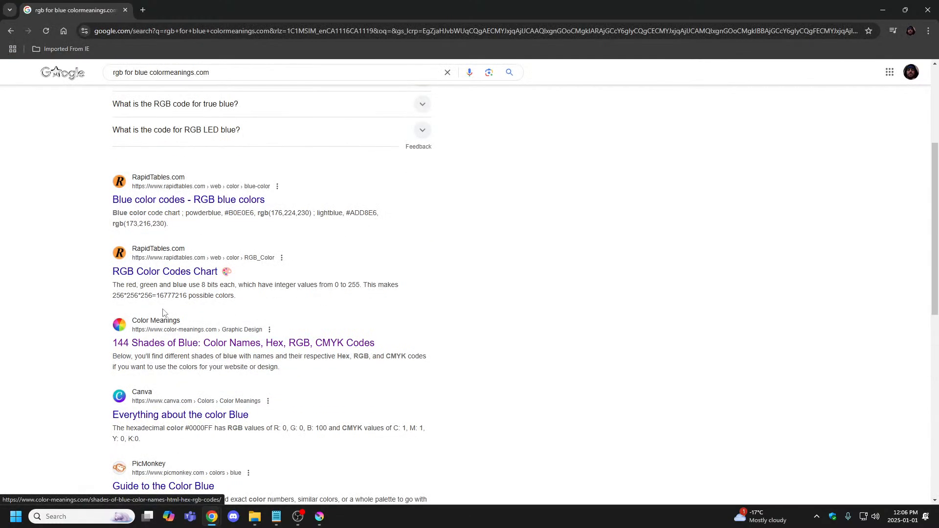
Open the Color Meanings page on 144 shades of blue, view its chart, then return to Krita and cancel the new swatch dialog.
{"action": "left_click", "coordinate": [163, 345]}
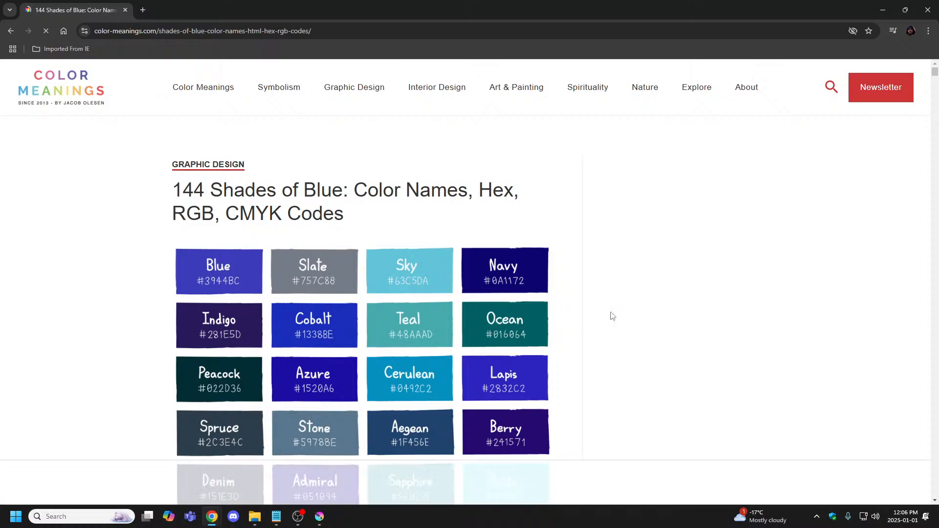
{"action": "scroll", "coordinate": [610, 314], "scroll_direction": "down", "scroll_amount": 2}
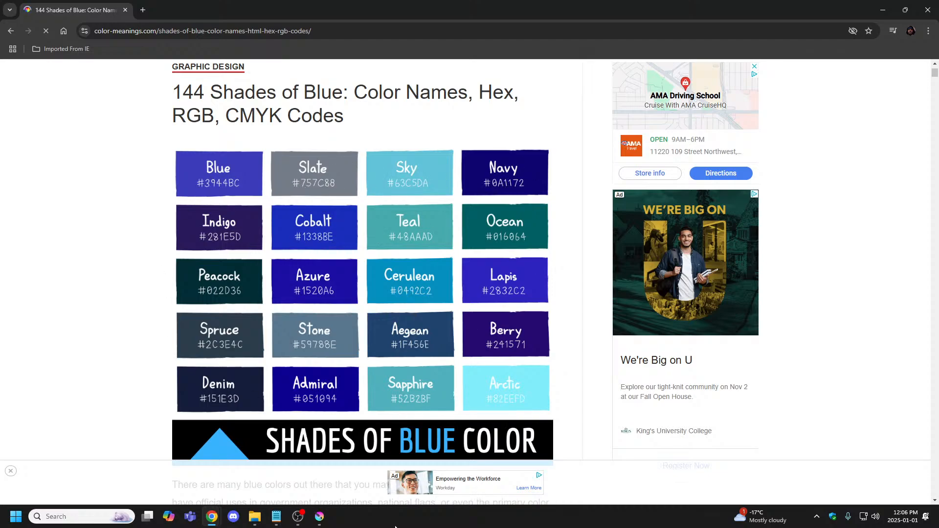
{"action": "left_click", "coordinate": [319, 516]}
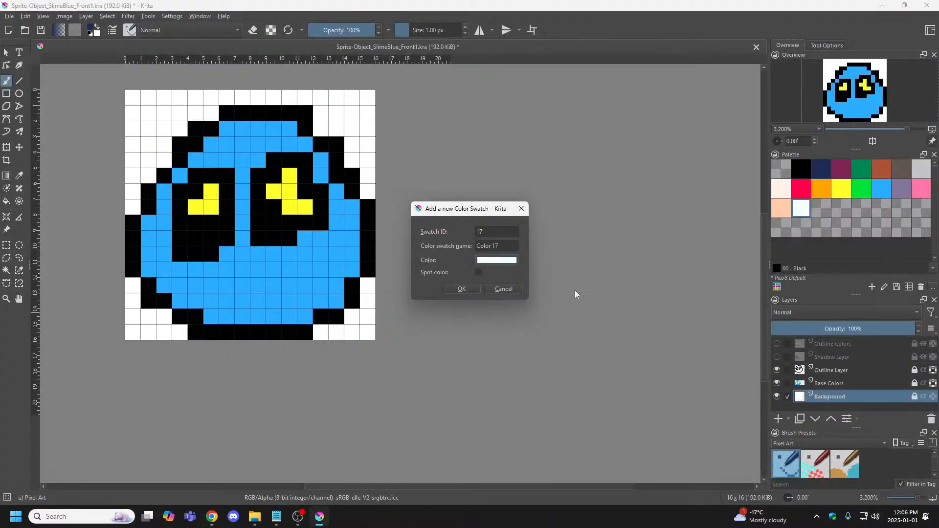
{"action": "left_click", "coordinate": [509, 289]}
Try to load the PixelArt Blue palette and check its entry in the palette list.
{"action": "left_click", "coordinate": [777, 287]}
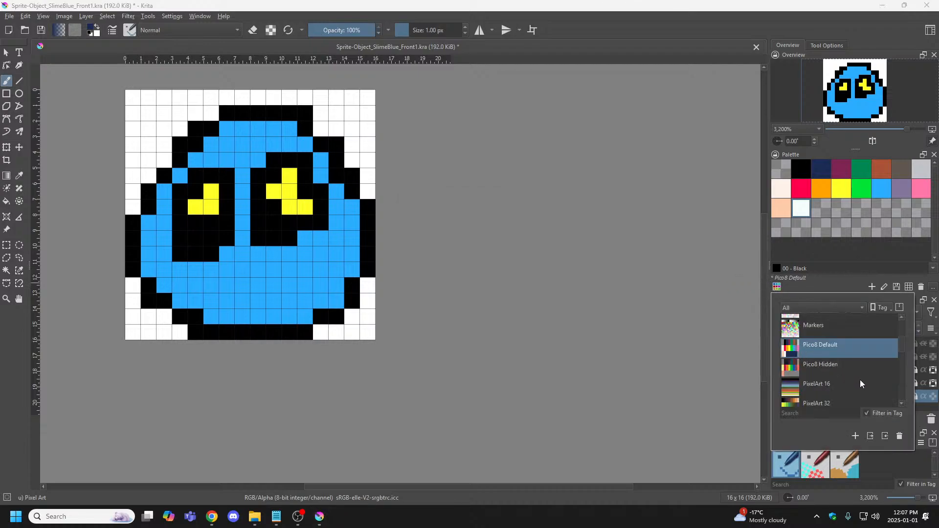
{"action": "scroll", "coordinate": [900, 345], "scroll_direction": "down", "scroll_amount": 4}
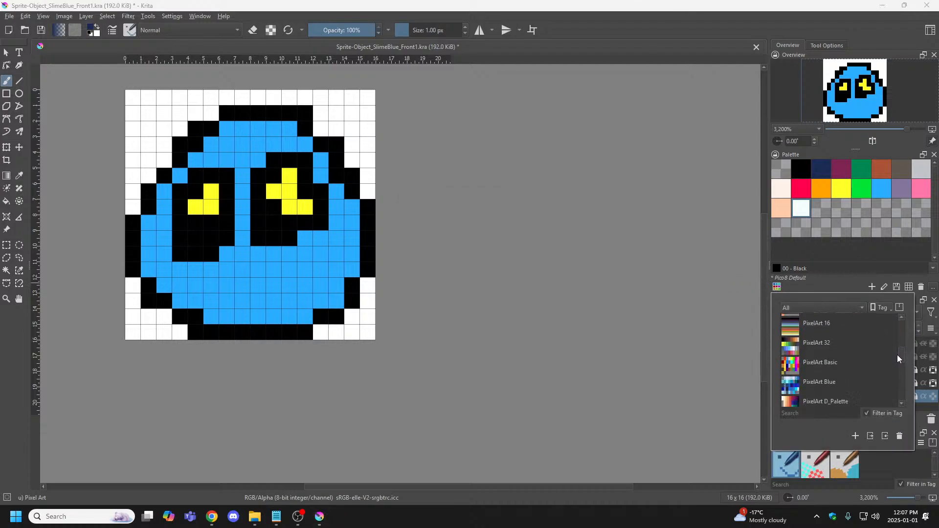
{"action": "left_click", "coordinate": [830, 345]}
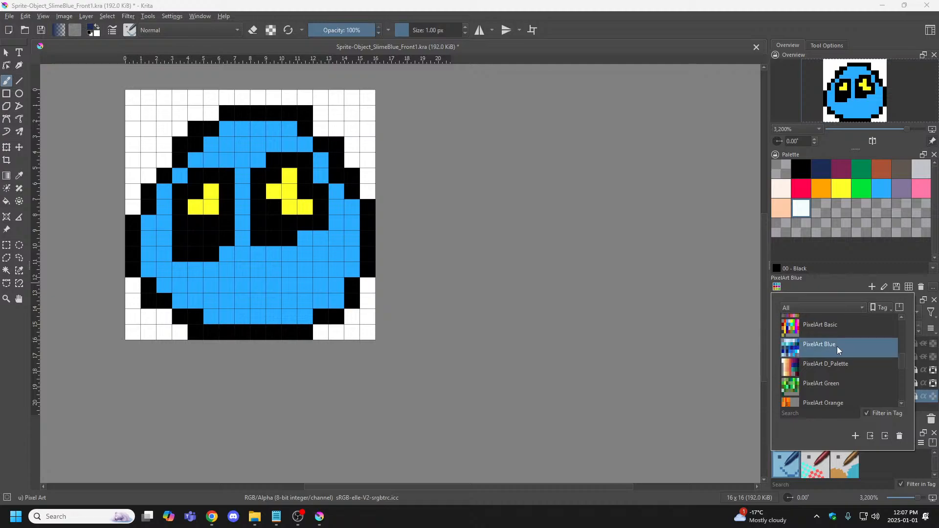
{"action": "left_click", "coordinate": [814, 275]}
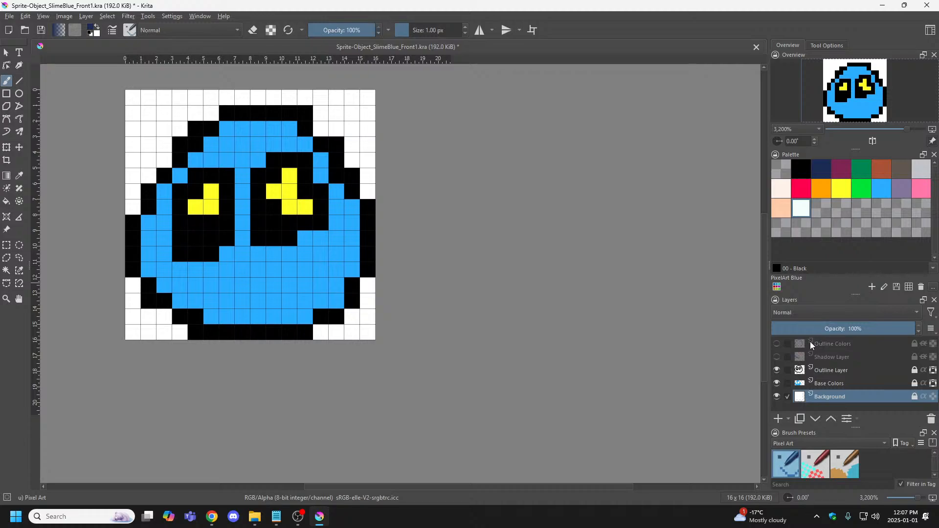
{"action": "left_click", "coordinate": [777, 288]}
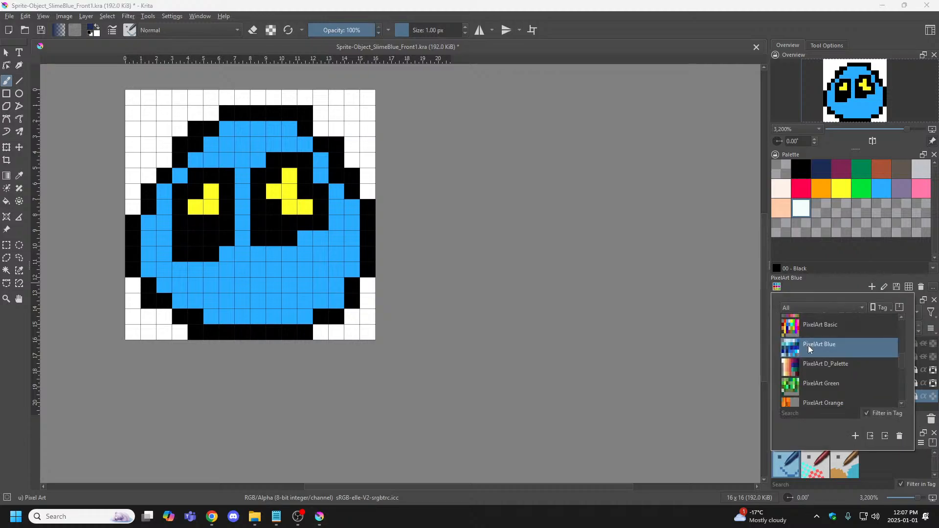
{"action": "left_click", "coordinate": [819, 293]}
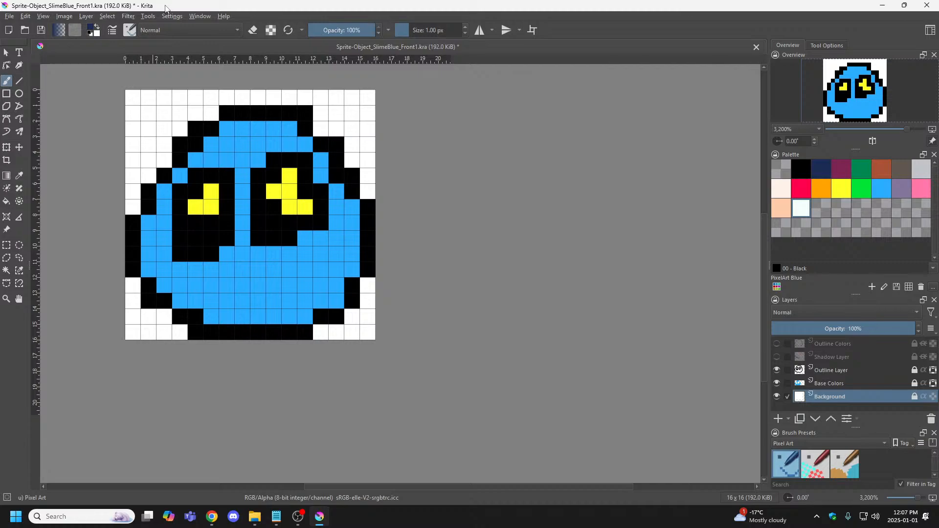
Close the slime sprite document without saving and reopen Sprite-Object_SlimeBlue_Front1.kra.
{"action": "key", "text": "ctrl+w"}
{"action": "left_click", "coordinate": [512, 273]}
{"action": "left_click", "coordinate": [189, 186]}
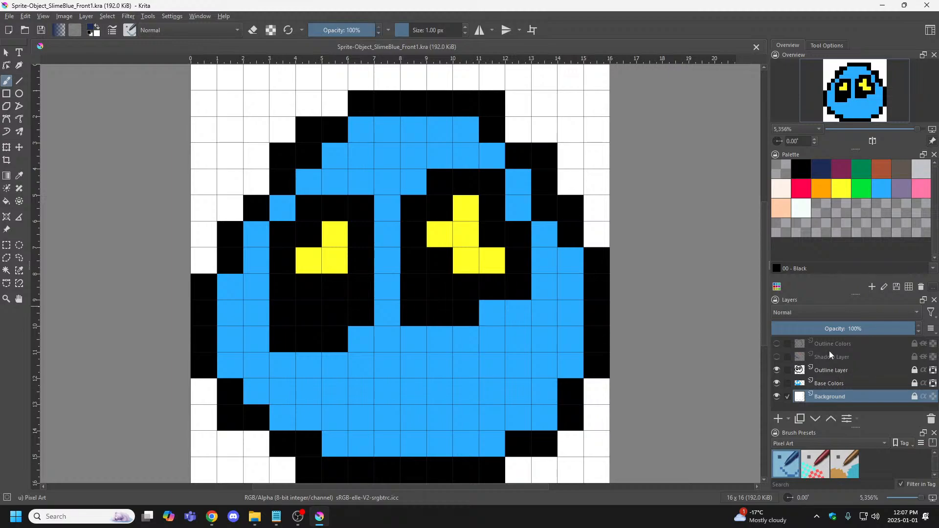
Load the PixelArt Basic palette, then replace it with the Pico8 Default palette.
{"action": "left_click", "coordinate": [777, 288]}
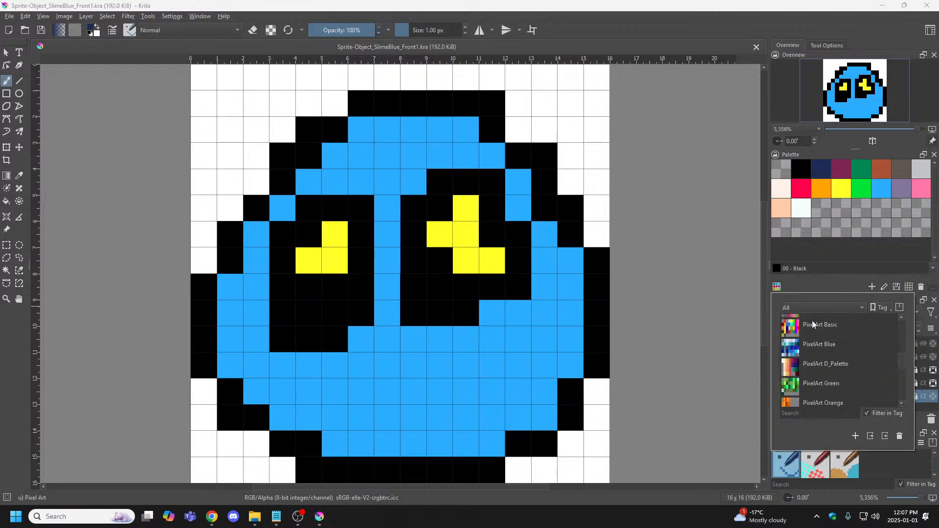
{"action": "mouse_move", "coordinate": [814, 325]}
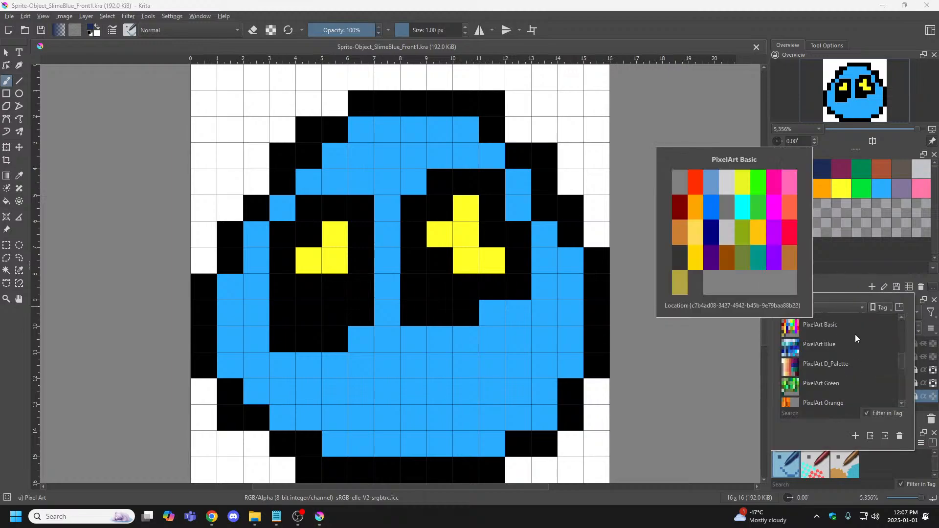
{"action": "scroll", "coordinate": [831, 333], "scroll_direction": "up", "scroll_amount": 2}
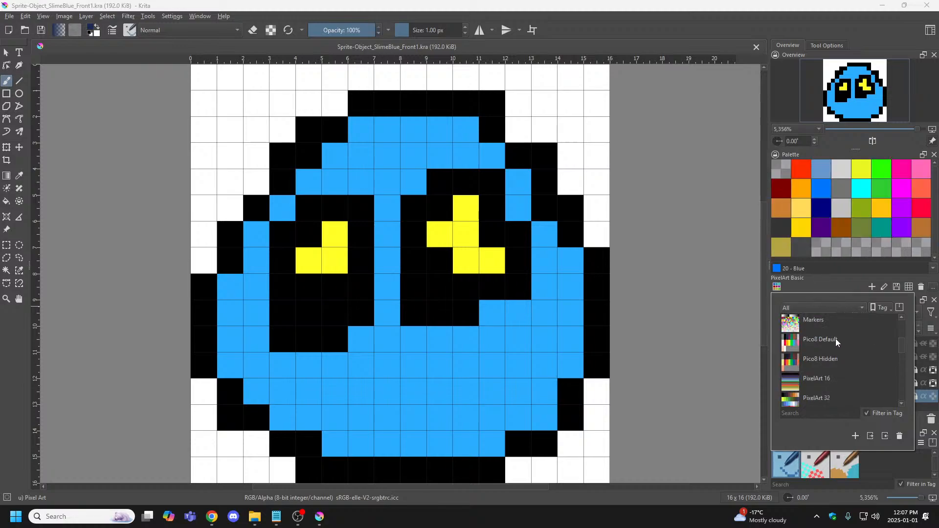
{"action": "left_click", "coordinate": [835, 339]}
{"action": "left_click", "coordinate": [826, 293]}
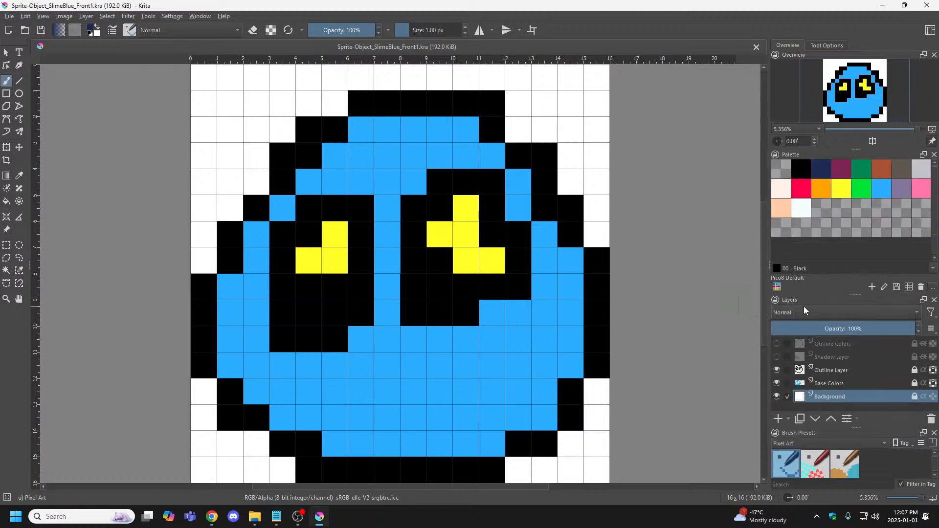
Load the PixelArt Blue palette and close the palette list.
{"action": "left_click", "coordinate": [778, 288]}
{"action": "scroll", "coordinate": [832, 362], "scroll_direction": "down", "scroll_amount": 1}
{"action": "left_click", "coordinate": [828, 349]}
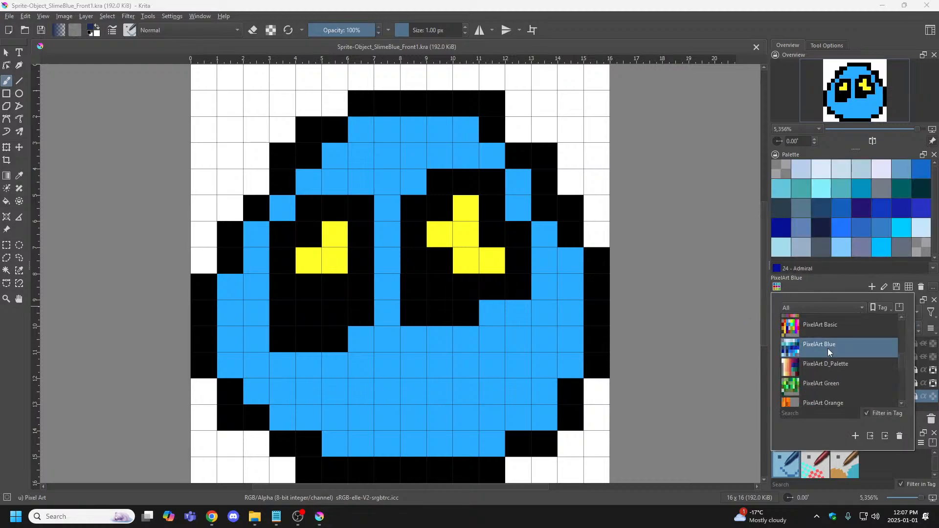
{"action": "left_click", "coordinate": [838, 284]}
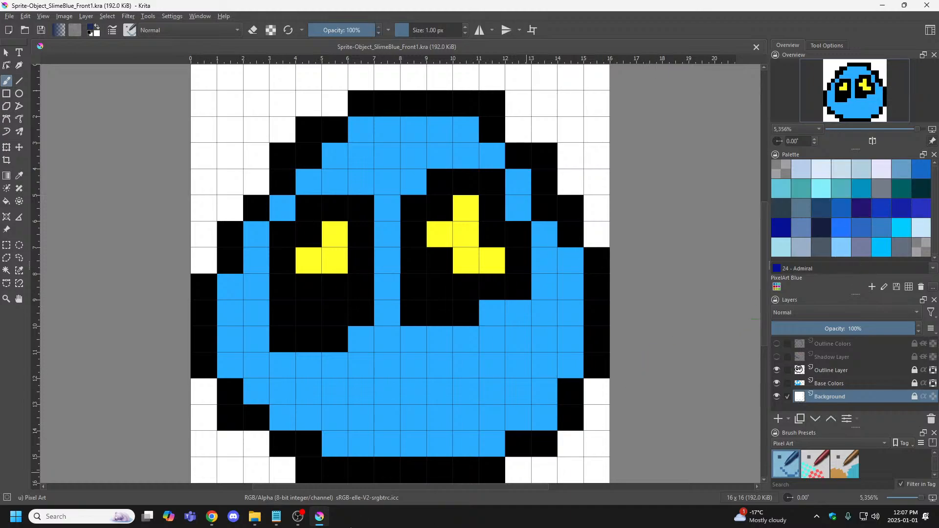
Switch to Chrome, bring up the 144 Shades of Blue page and dismiss the banner advertisement.
{"action": "mouse_move", "coordinate": [297, 522]}
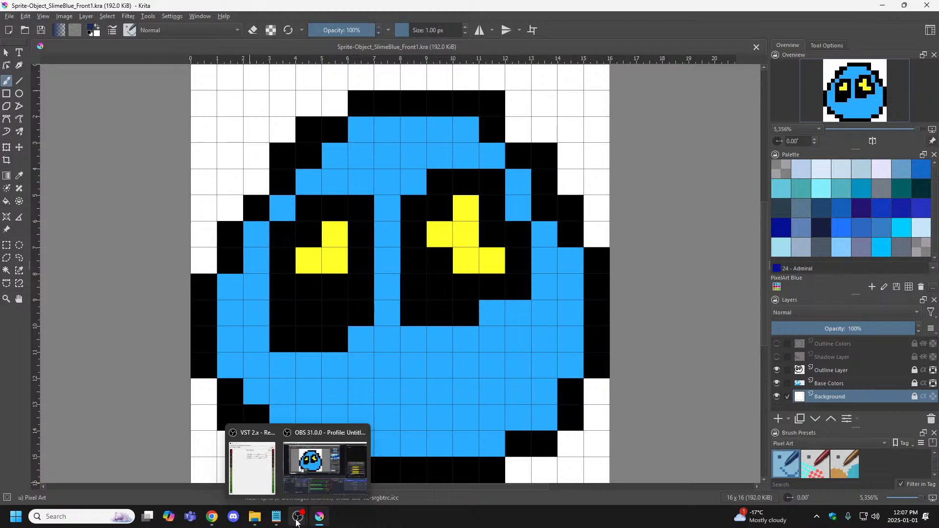
{"action": "mouse_move", "coordinate": [212, 516]}
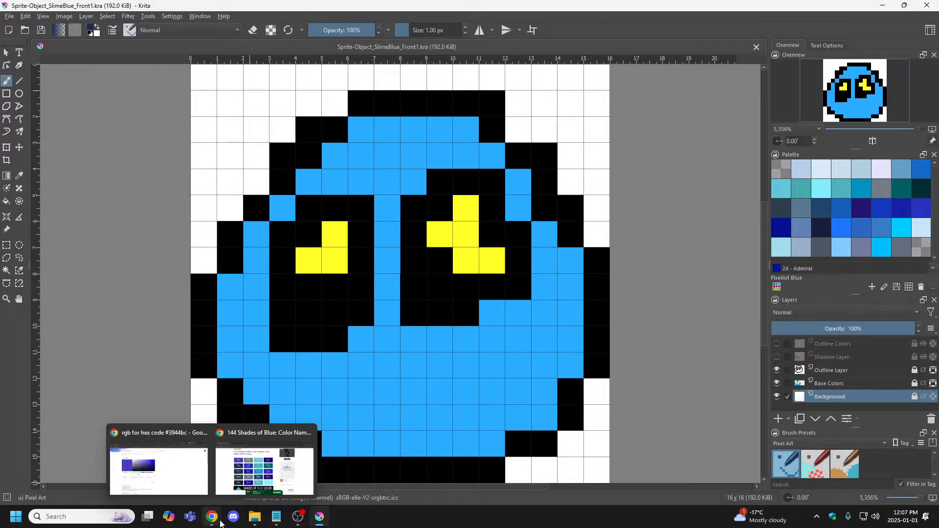
{"action": "left_click", "coordinate": [270, 433]}
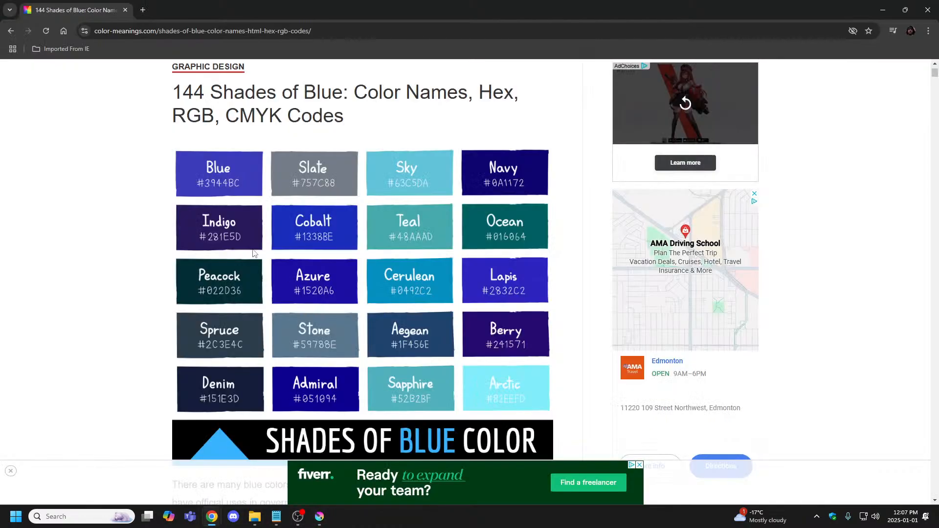
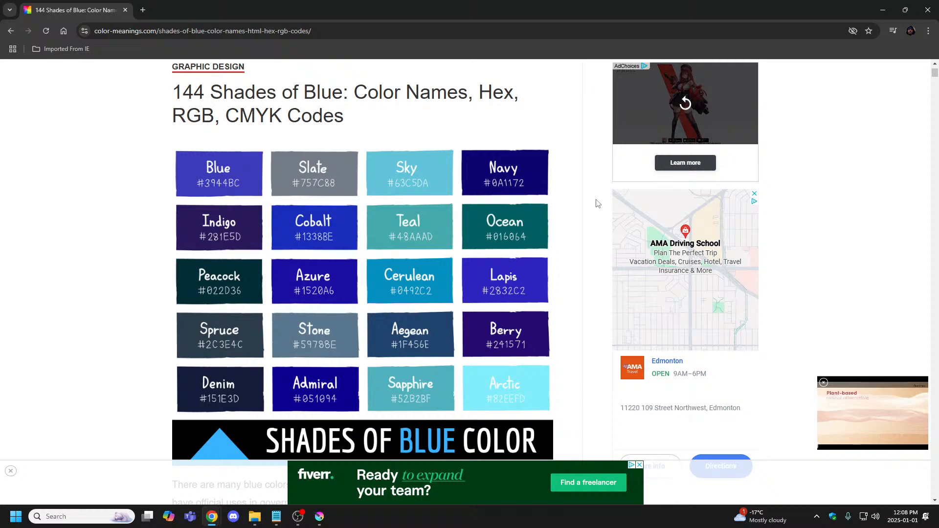
{"action": "left_click", "coordinate": [640, 465]}
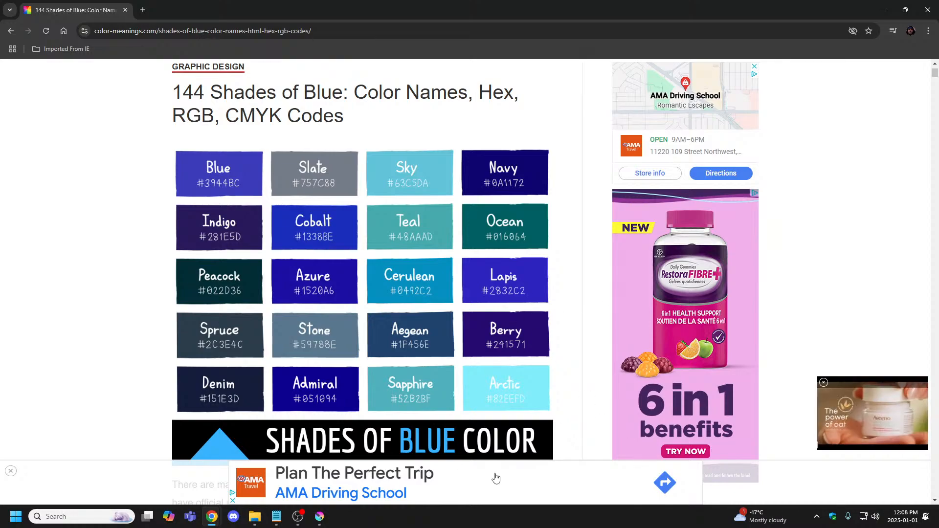
Examine the names and hex, RGB and CMYK codes of the individual blue shades, from Turquoise to the baby blues.
{"action": "scroll", "coordinate": [564, 205], "scroll_direction": "down", "scroll_amount": 8}
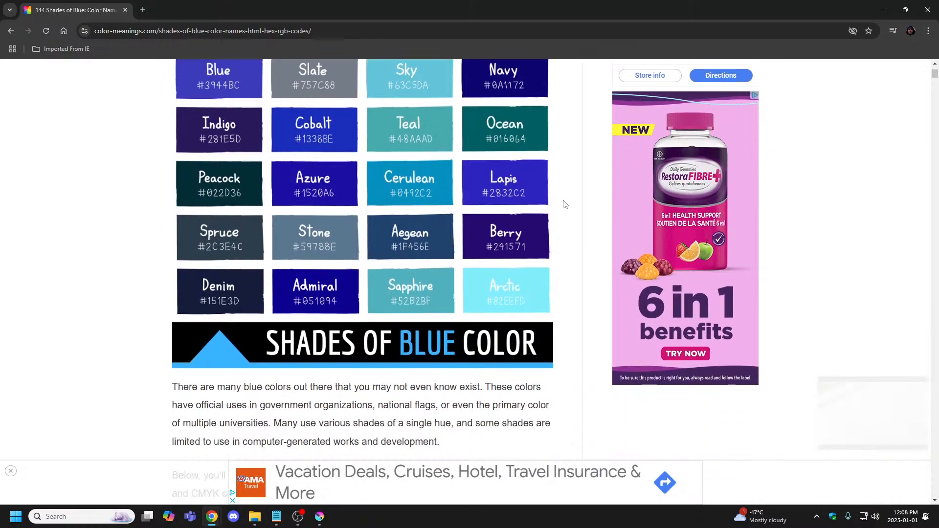
{"action": "scroll", "coordinate": [568, 200], "scroll_direction": "down", "scroll_amount": 6}
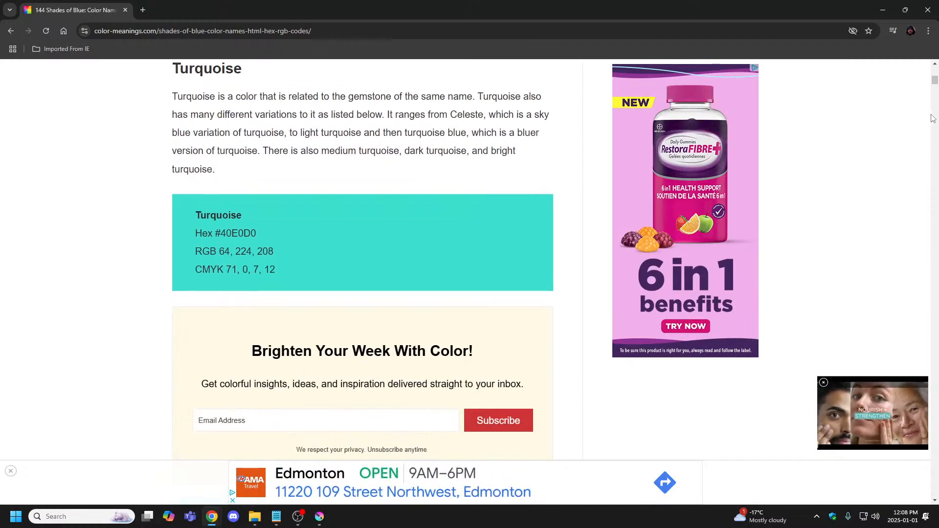
{"action": "left_click_drag", "start_coordinate": [935, 82], "coordinate": [934, 78]}
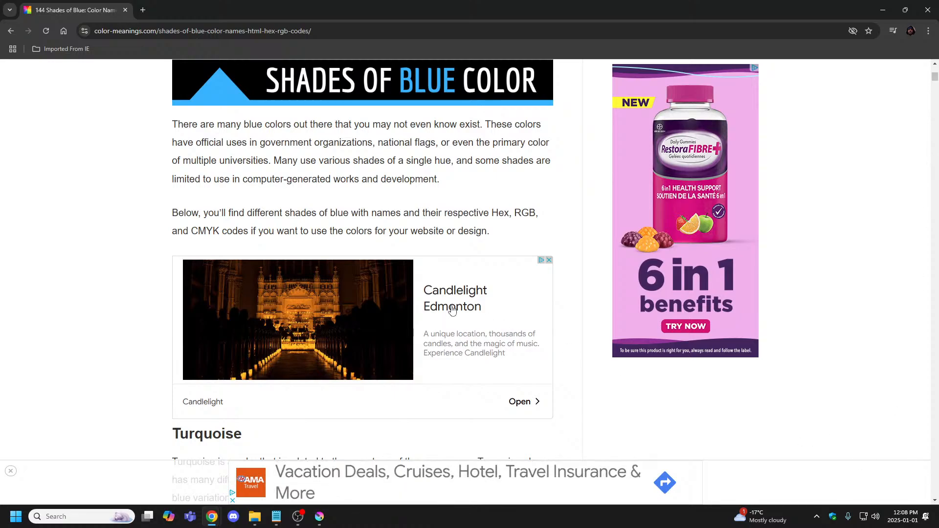
{"action": "scroll", "coordinate": [575, 264], "scroll_direction": "down", "scroll_amount": 4}
{"action": "scroll", "coordinate": [582, 274], "scroll_direction": "down", "scroll_amount": 8}
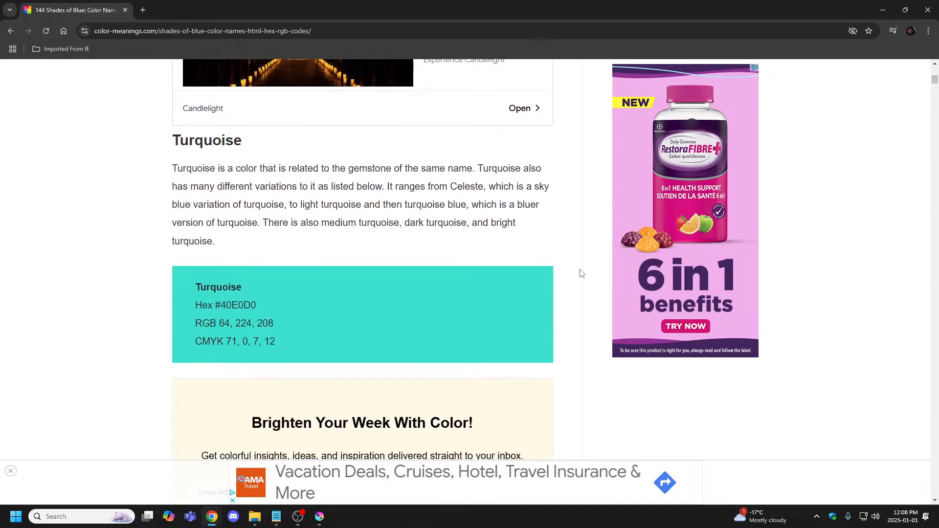
{"action": "scroll", "coordinate": [588, 279], "scroll_direction": "down", "scroll_amount": 8}
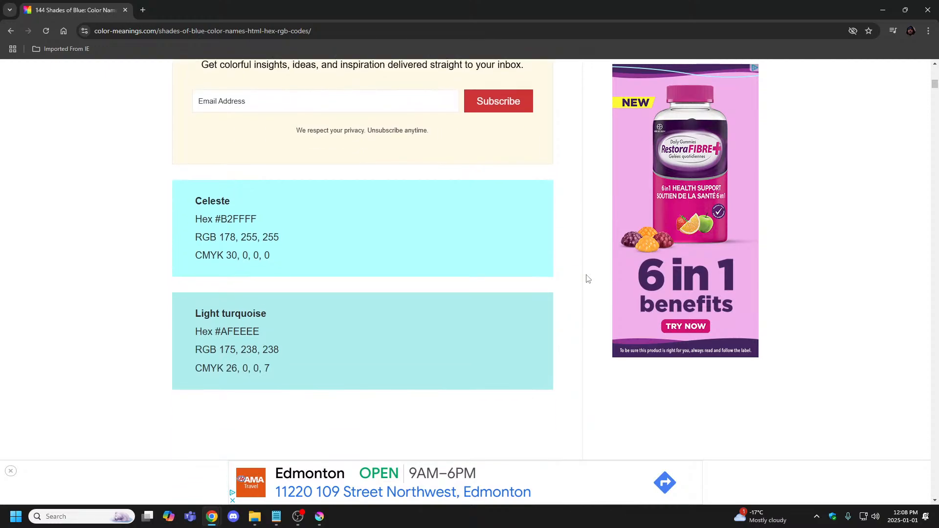
{"action": "scroll", "coordinate": [588, 279], "scroll_direction": "down", "scroll_amount": 4}
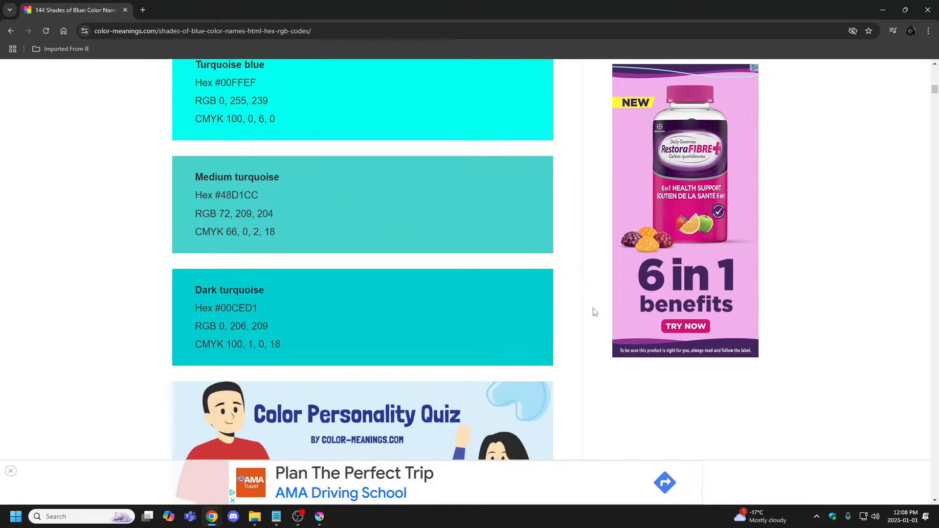
{"action": "scroll", "coordinate": [595, 312], "scroll_direction": "down", "scroll_amount": 4}
{"action": "scroll", "coordinate": [595, 312], "scroll_direction": "down", "scroll_amount": 6}
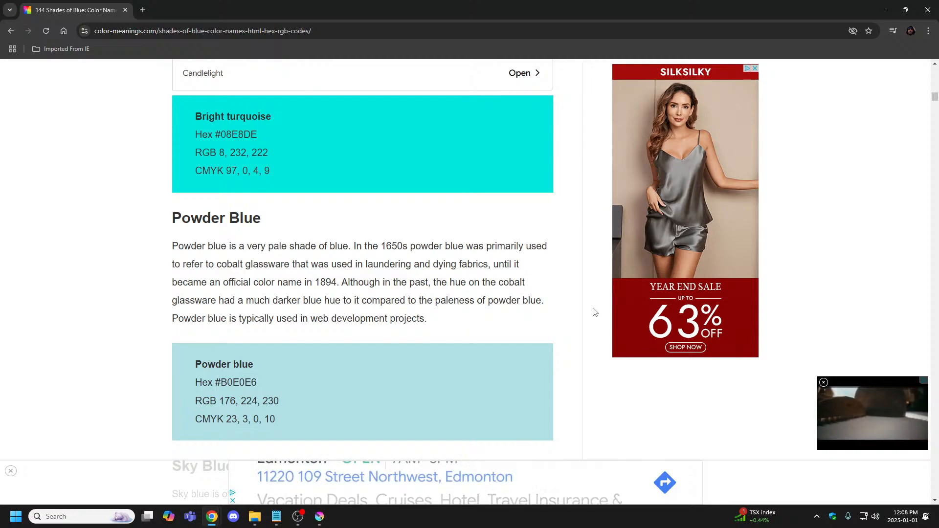
{"action": "scroll", "coordinate": [594, 312], "scroll_direction": "down", "scroll_amount": 4}
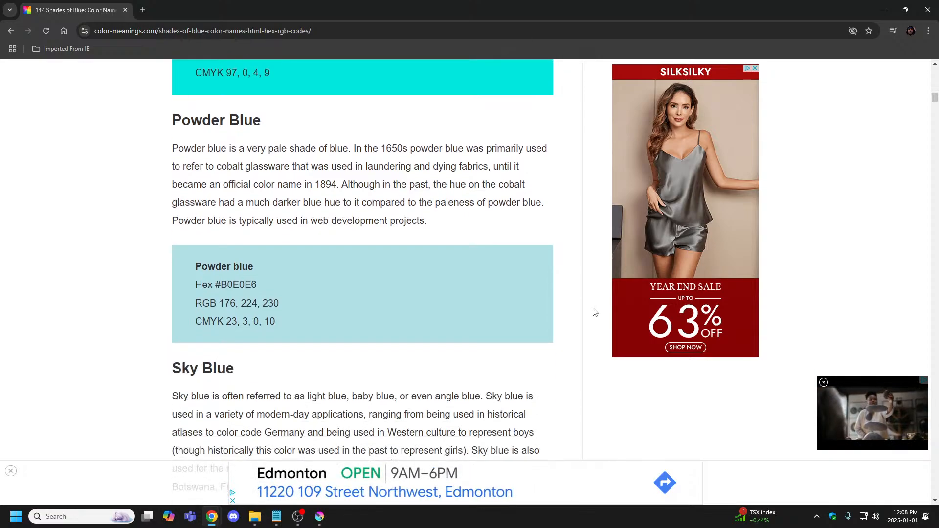
{"action": "scroll", "coordinate": [595, 311], "scroll_direction": "down", "scroll_amount": 2}
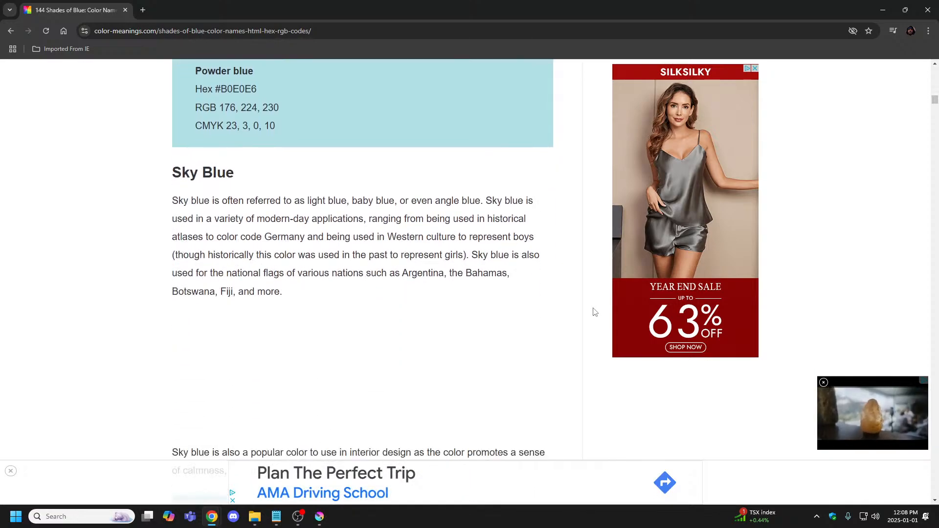
{"action": "scroll", "coordinate": [594, 312], "scroll_direction": "down", "scroll_amount": 6}
{"action": "scroll", "coordinate": [595, 312], "scroll_direction": "down", "scroll_amount": 4}
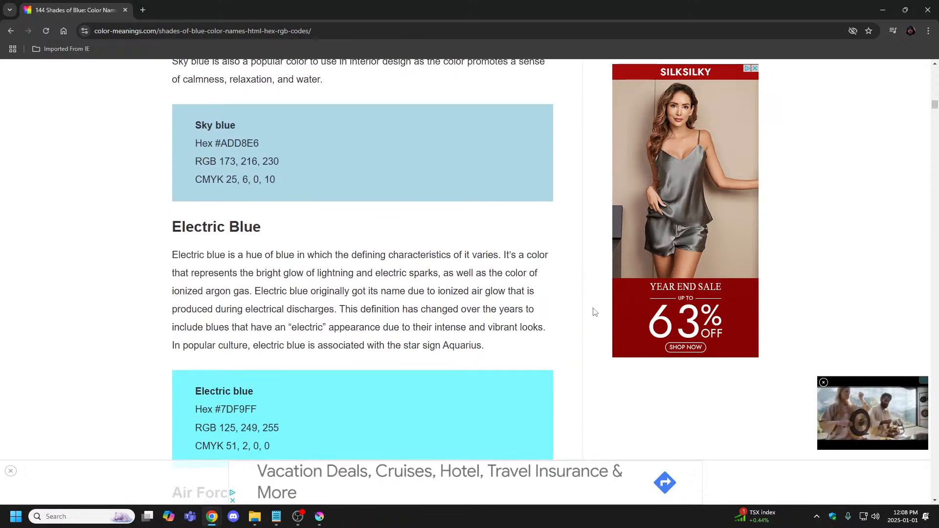
{"action": "scroll", "coordinate": [594, 312], "scroll_direction": "up", "scroll_amount": 2}
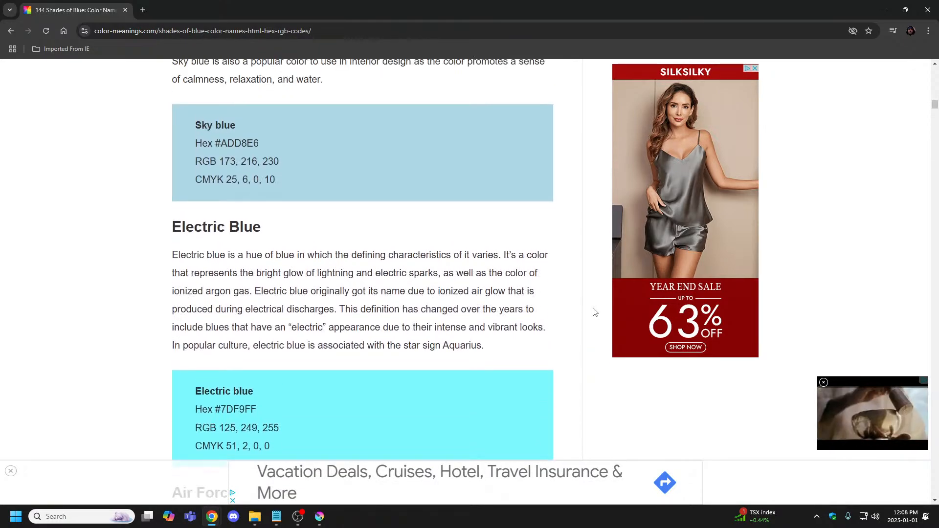
{"action": "scroll", "coordinate": [595, 312], "scroll_direction": "down", "scroll_amount": 8}
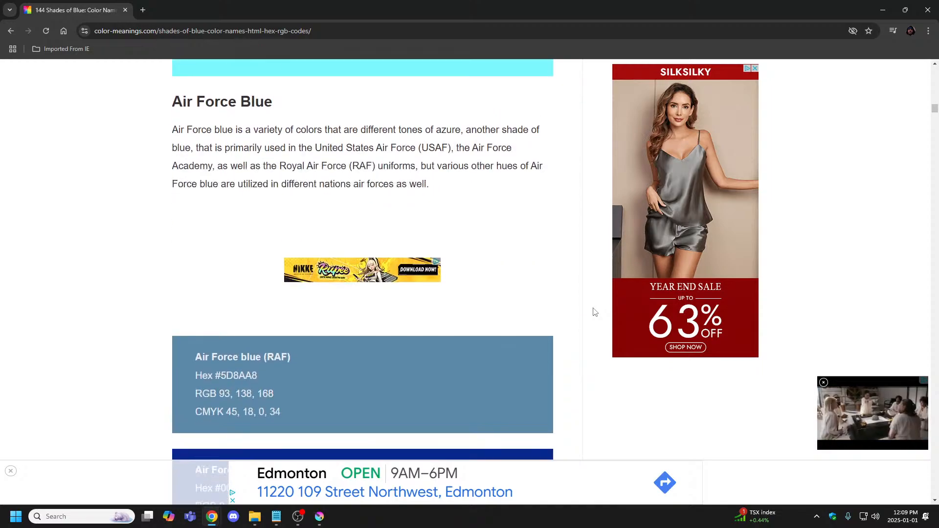
{"action": "scroll", "coordinate": [595, 312], "scroll_direction": "down", "scroll_amount": 4}
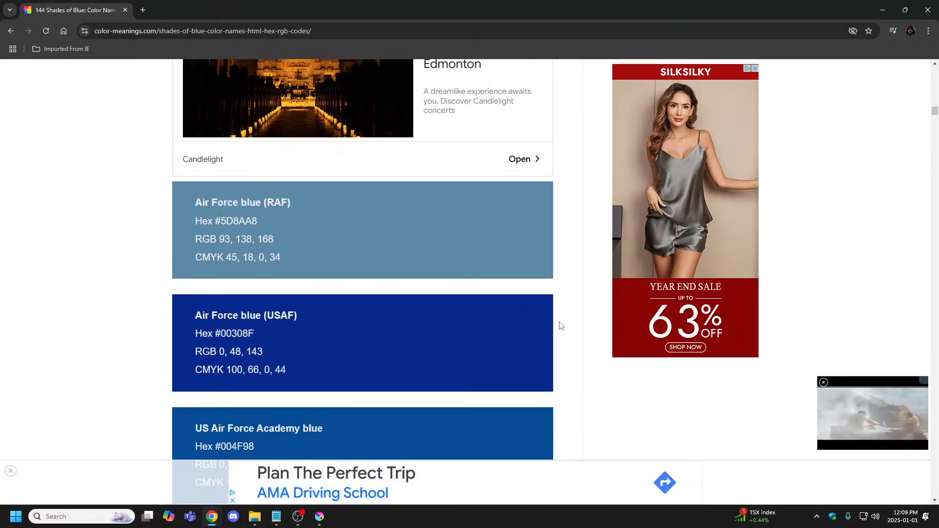
{"action": "scroll", "coordinate": [584, 333], "scroll_direction": "down", "scroll_amount": 4}
{"action": "scroll", "coordinate": [587, 334], "scroll_direction": "down", "scroll_amount": 10}
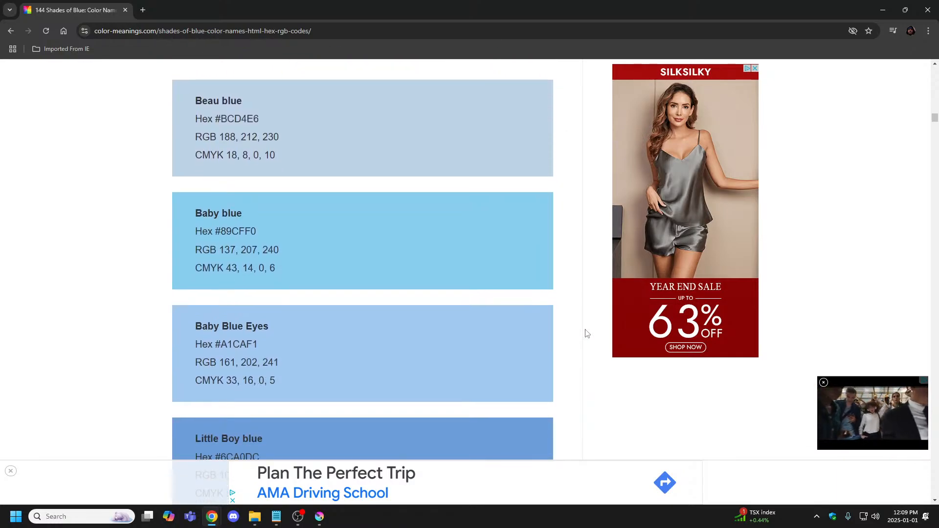
Examine the descriptions and color codes of Tiffany blue, Steel blue and Carolina blue on the shades page.
{"action": "scroll", "coordinate": [587, 334], "scroll_direction": "down", "scroll_amount": 6}
{"action": "scroll", "coordinate": [588, 333], "scroll_direction": "down", "scroll_amount": 8}
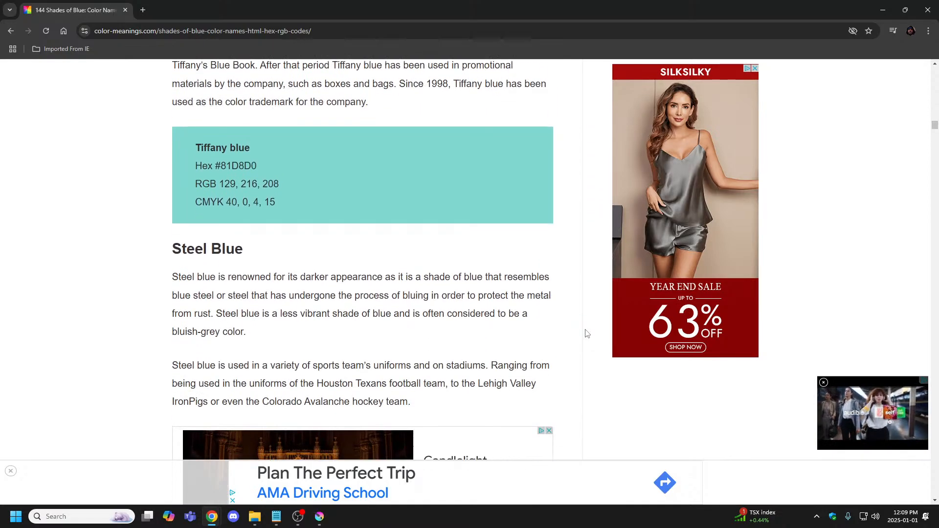
{"action": "scroll", "coordinate": [587, 334], "scroll_direction": "down", "scroll_amount": 8}
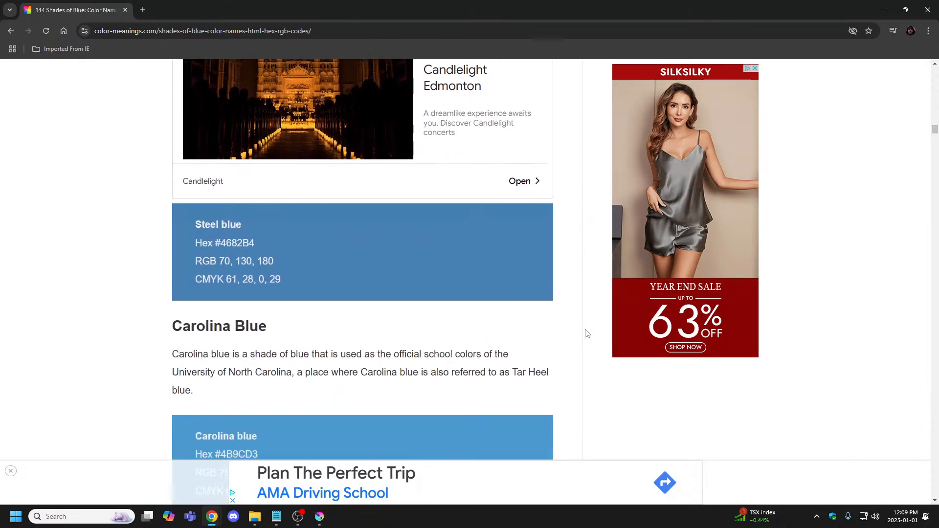
{"action": "scroll", "coordinate": [587, 333], "scroll_direction": "up", "scroll_amount": 4}
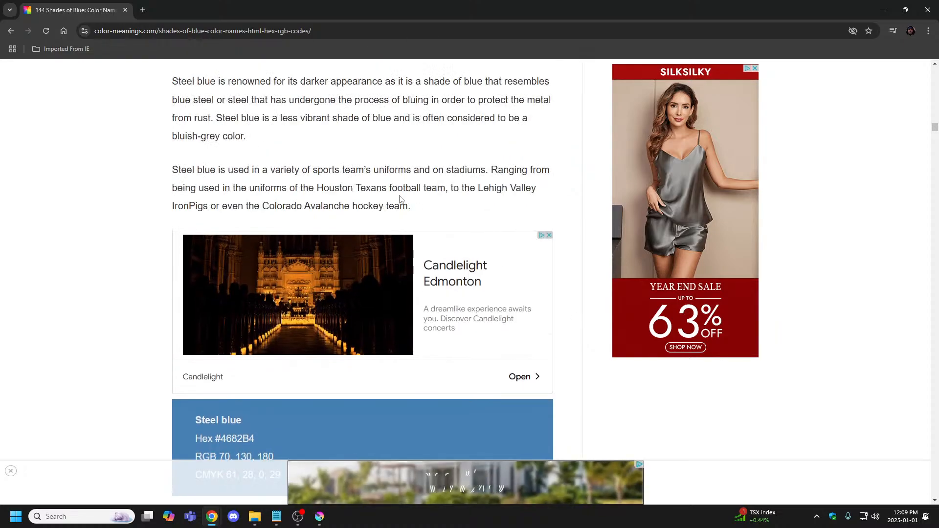
{"action": "scroll", "coordinate": [587, 334], "scroll_direction": "up", "scroll_amount": 2}
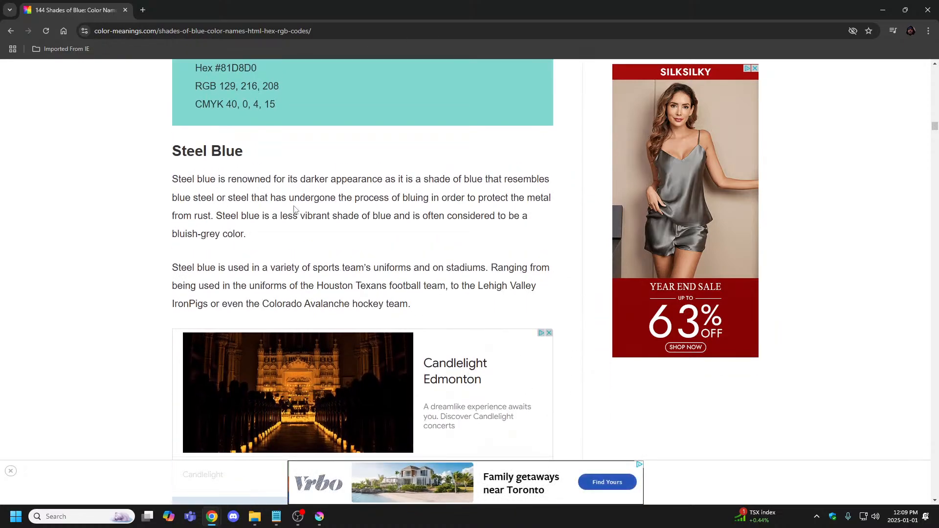
{"action": "scroll", "coordinate": [249, 196], "scroll_direction": "up", "scroll_amount": 2}
{"action": "scroll", "coordinate": [272, 240], "scroll_direction": "down", "scroll_amount": 4}
{"action": "scroll", "coordinate": [251, 189], "scroll_direction": "up", "scroll_amount": 2}
{"action": "scroll", "coordinate": [260, 162], "scroll_direction": "down", "scroll_amount": 6}
{"action": "scroll", "coordinate": [259, 162], "scroll_direction": "up", "scroll_amount": 6}
{"action": "scroll", "coordinate": [600, 301], "scroll_direction": "down", "scroll_amount": 4}
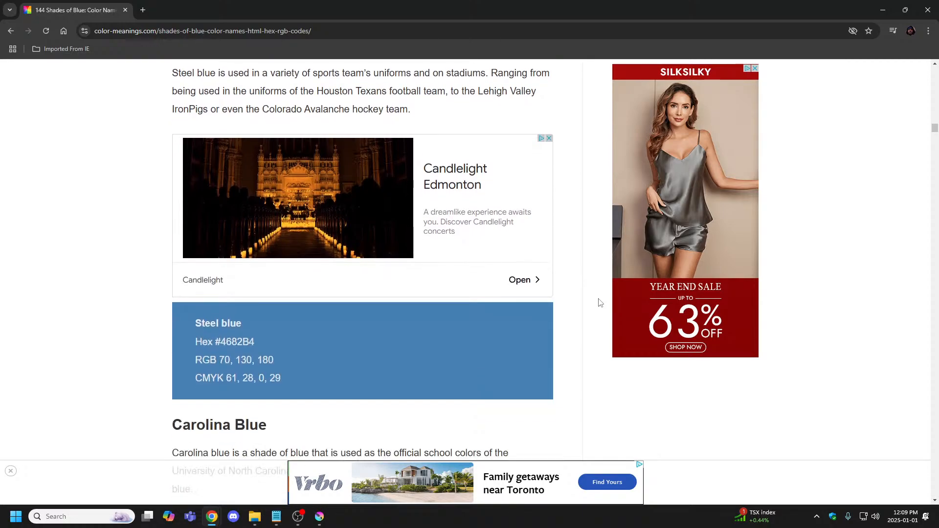
{"action": "scroll", "coordinate": [513, 292], "scroll_direction": "down", "scroll_amount": 2}
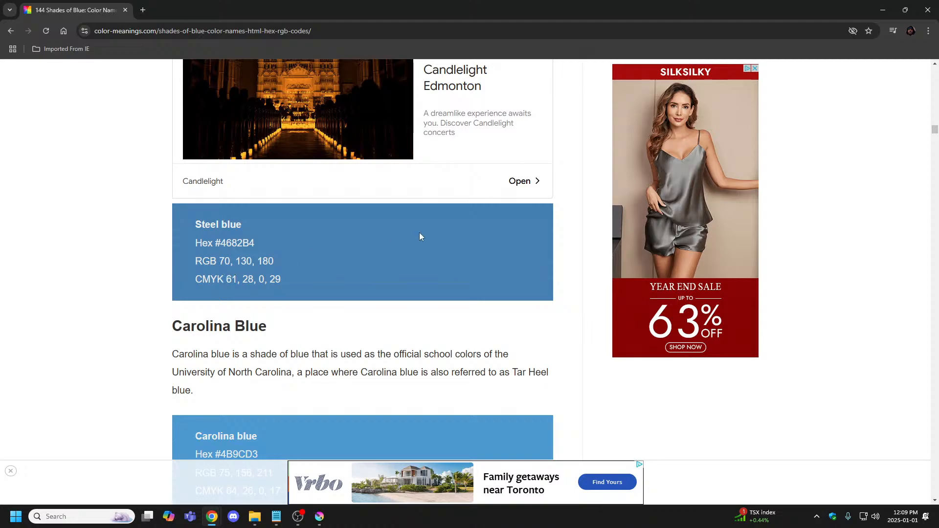
Compare the page's overview chart of named blues with the detailed entries for Turquoise, Celeste and Light turquoise.
{"action": "scroll", "coordinate": [570, 224], "scroll_direction": "up", "scroll_amount": 20}
{"action": "scroll", "coordinate": [570, 223], "scroll_direction": "up", "scroll_amount": 20}
{"action": "scroll", "coordinate": [331, 189], "scroll_direction": "down", "scroll_amount": 2}
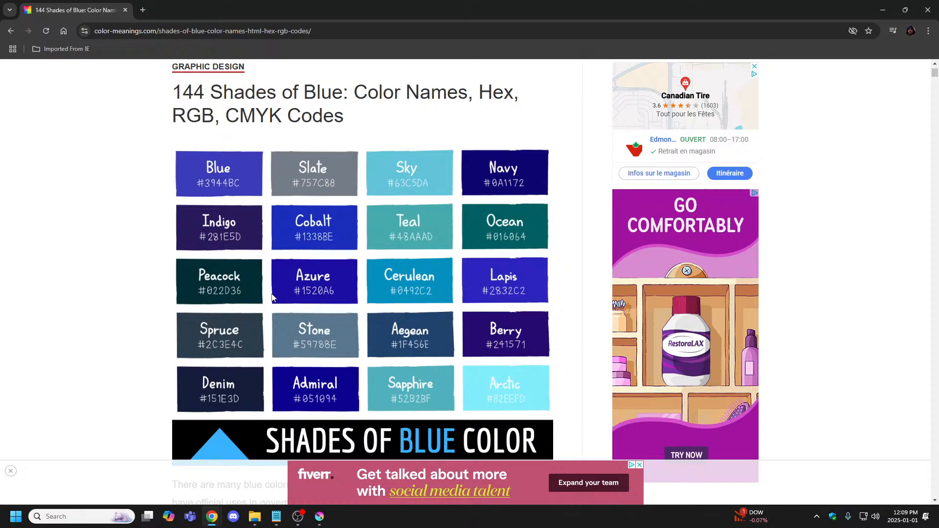
{"action": "scroll", "coordinate": [262, 294], "scroll_direction": "down", "scroll_amount": 18}
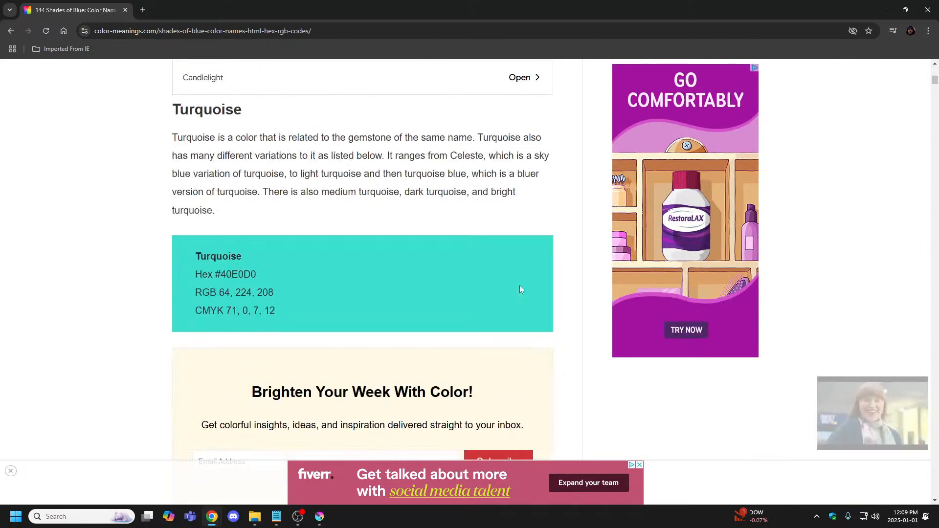
{"action": "scroll", "coordinate": [208, 183], "scroll_direction": "up", "scroll_amount": 2}
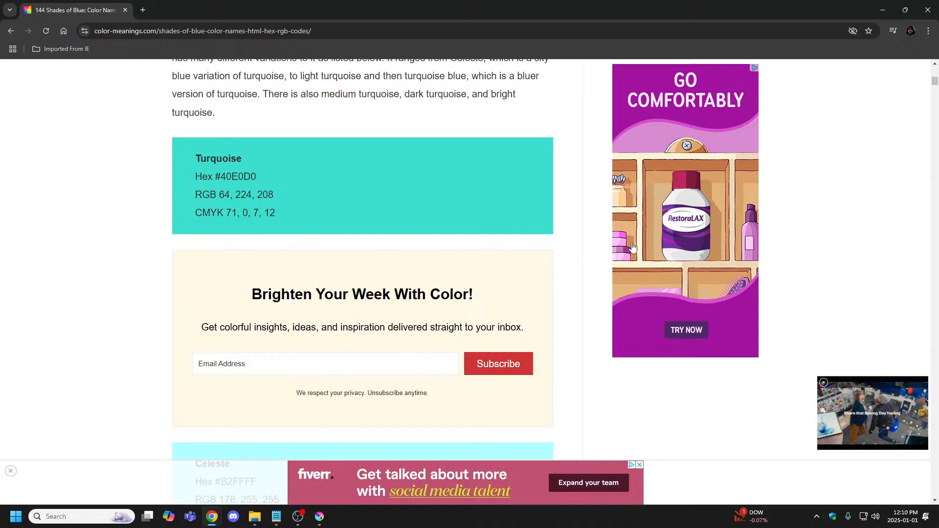
{"action": "scroll", "coordinate": [593, 296], "scroll_direction": "down", "scroll_amount": 6}
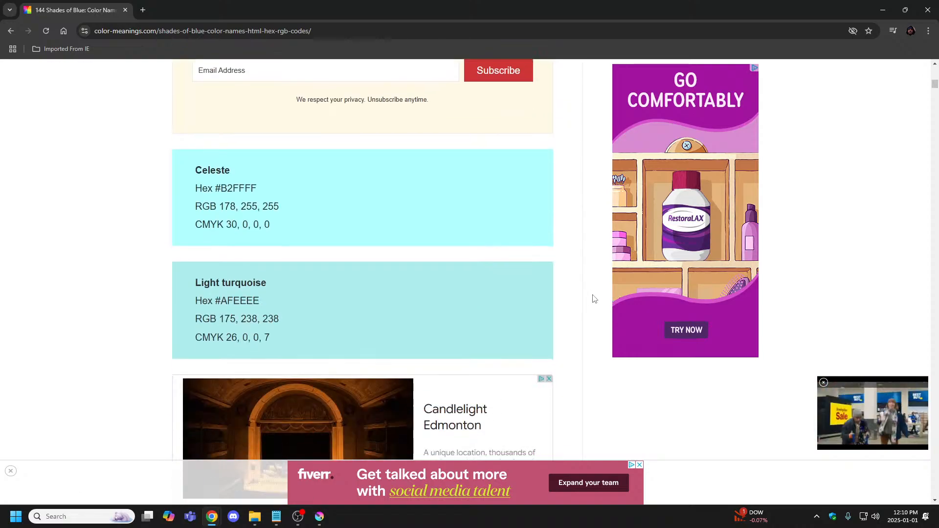
Dismiss the banner advertisement and return to the overview chart of blue shades.
{"action": "left_click", "coordinate": [640, 465]}
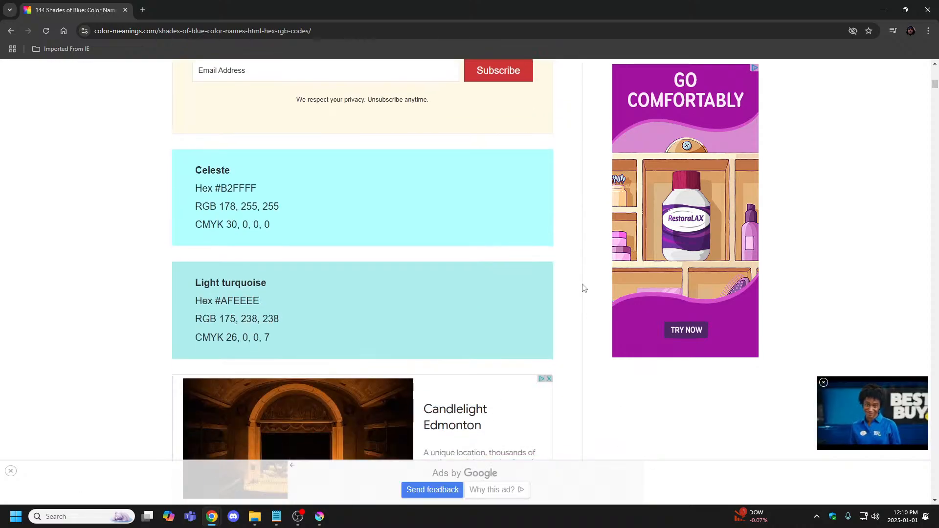
{"action": "key", "text": "Home"}
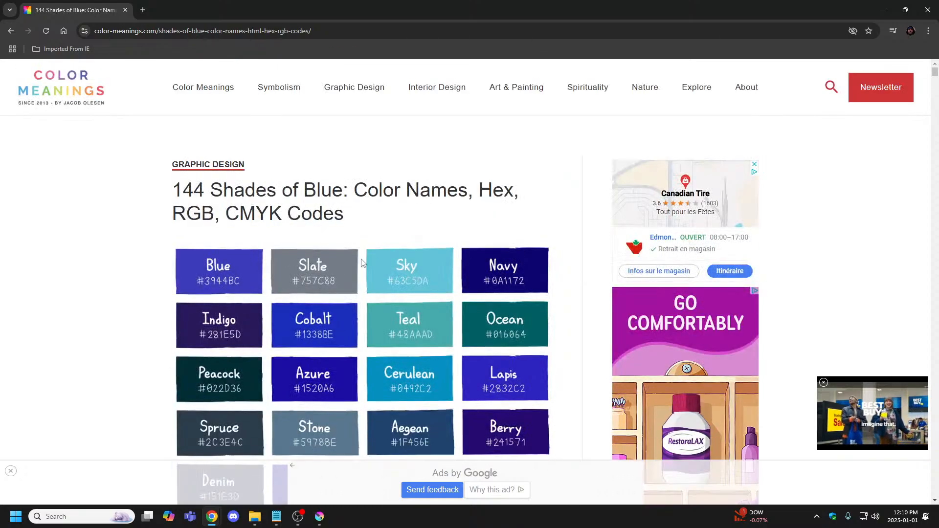
{"action": "scroll", "coordinate": [355, 340], "scroll_direction": "down", "scroll_amount": 2}
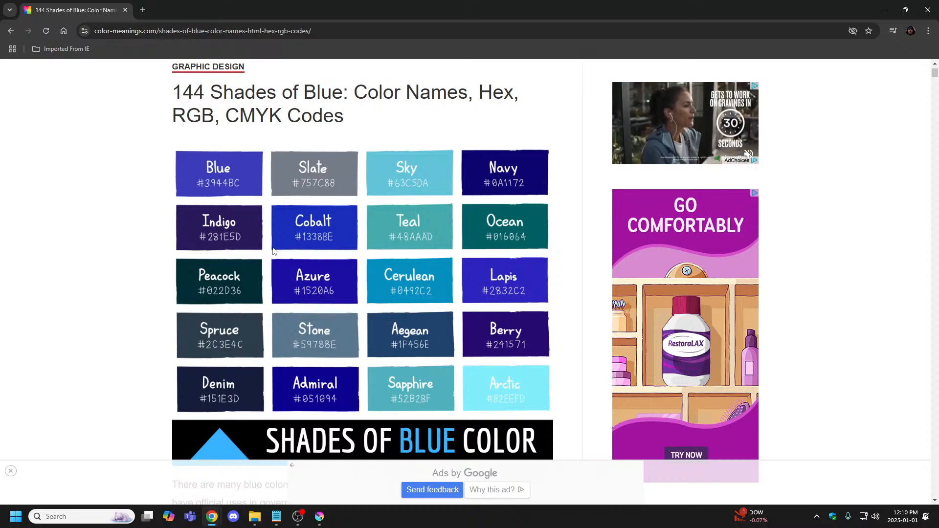
Switch to Krita and inspect the color definition of the Non-Photo swatch, leaving the swatch unedited.
{"action": "left_click", "coordinate": [319, 517]}
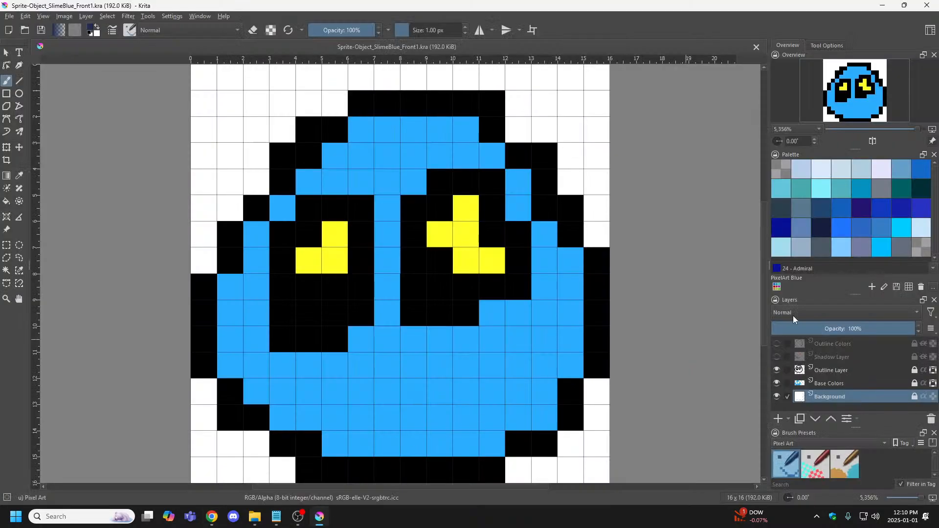
{"action": "right_click", "coordinate": [788, 239]}
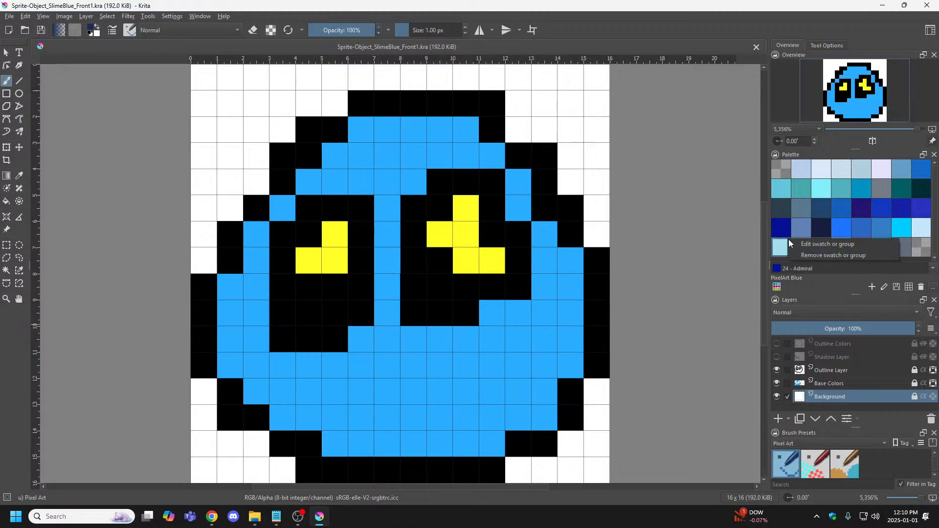
{"action": "left_click", "coordinate": [813, 246]}
{"action": "left_click", "coordinate": [497, 260]}
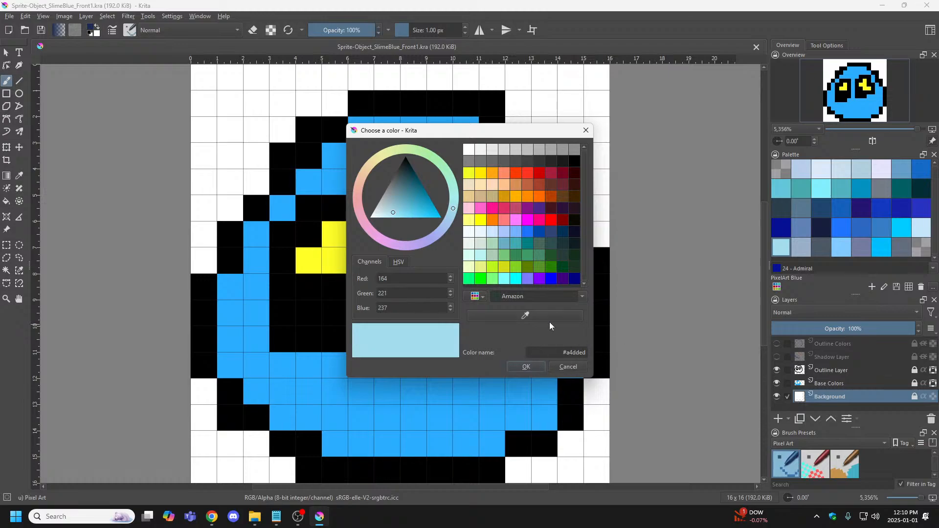
{"action": "left_click", "coordinate": [582, 367]}
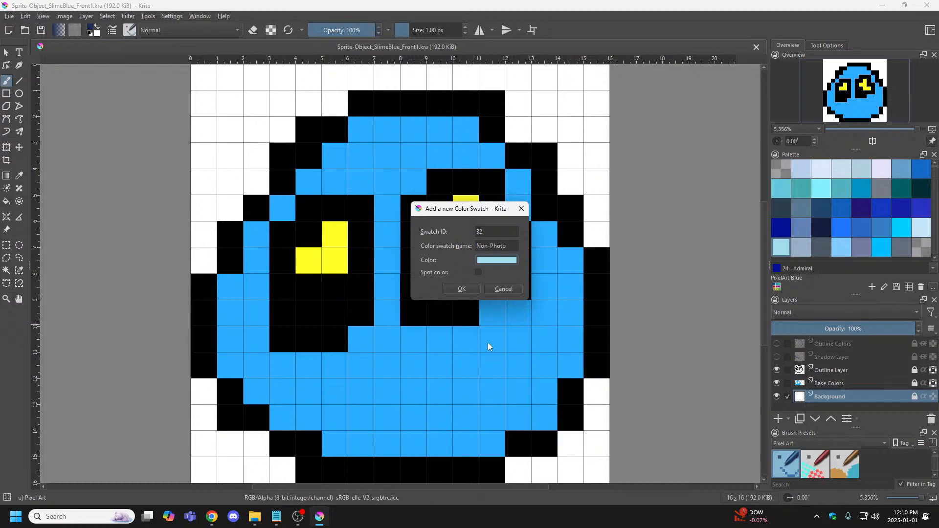
{"action": "left_click", "coordinate": [511, 261]}
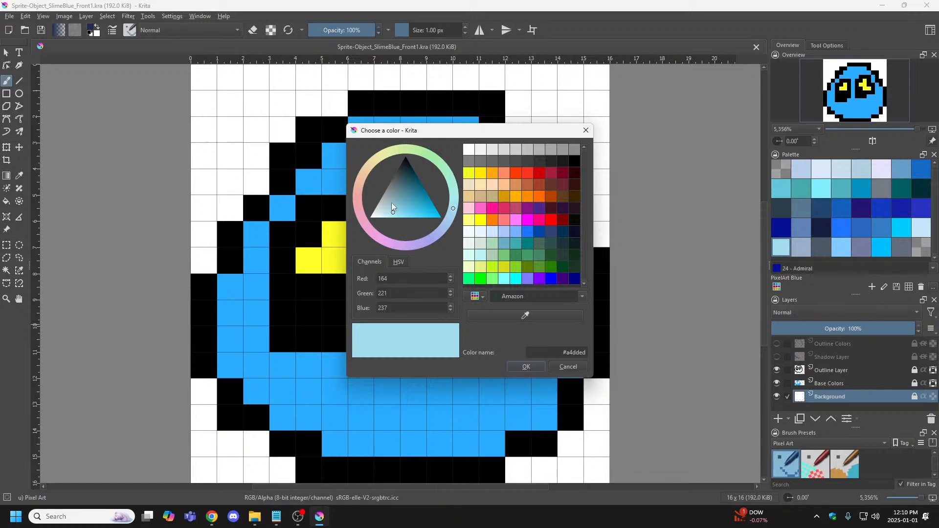
{"action": "left_click", "coordinate": [527, 367]}
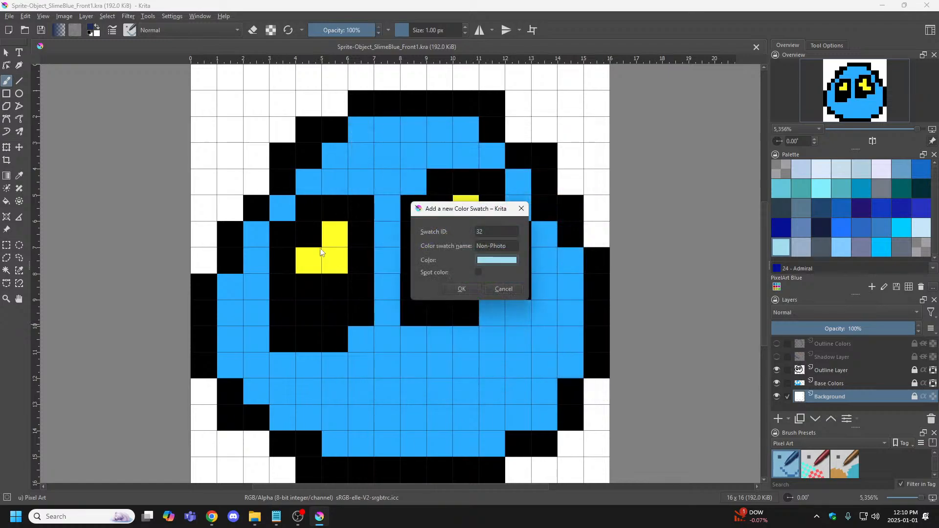
{"action": "left_click", "coordinate": [503, 288]}
View the canvas pop-up palette's color selector and compare it with the Non-Photo swatch's color chooser, discarding the swatch dialogs.
{"action": "right_click", "coordinate": [300, 241]}
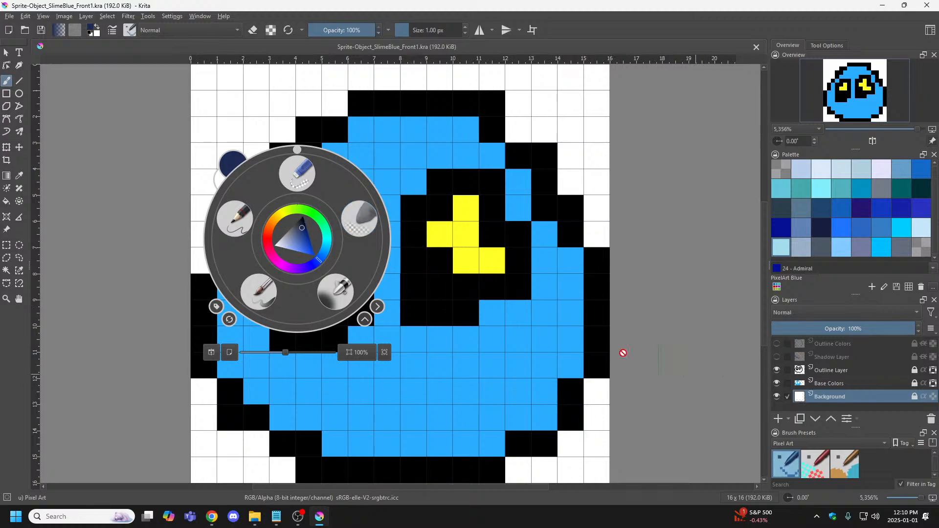
{"action": "left_click", "coordinate": [446, 220]}
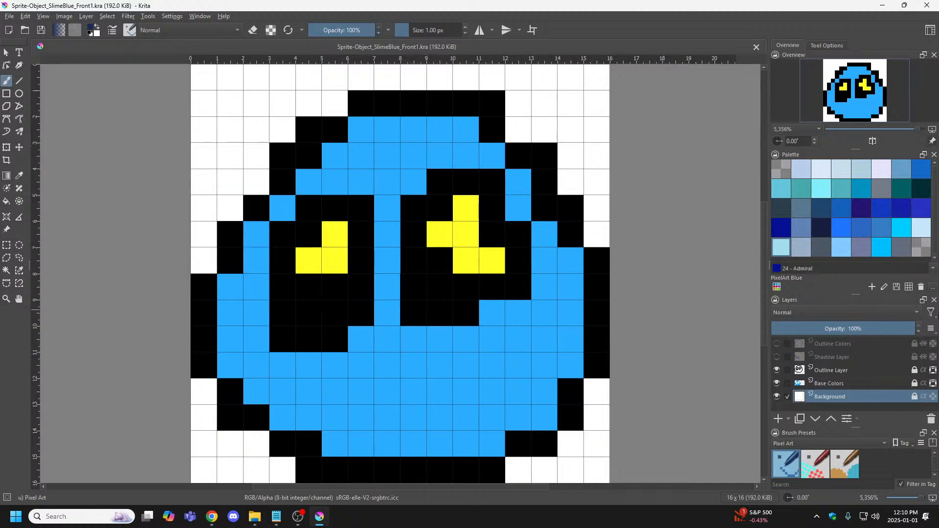
{"action": "right_click", "coordinate": [780, 252]}
{"action": "left_click", "coordinate": [805, 258]}
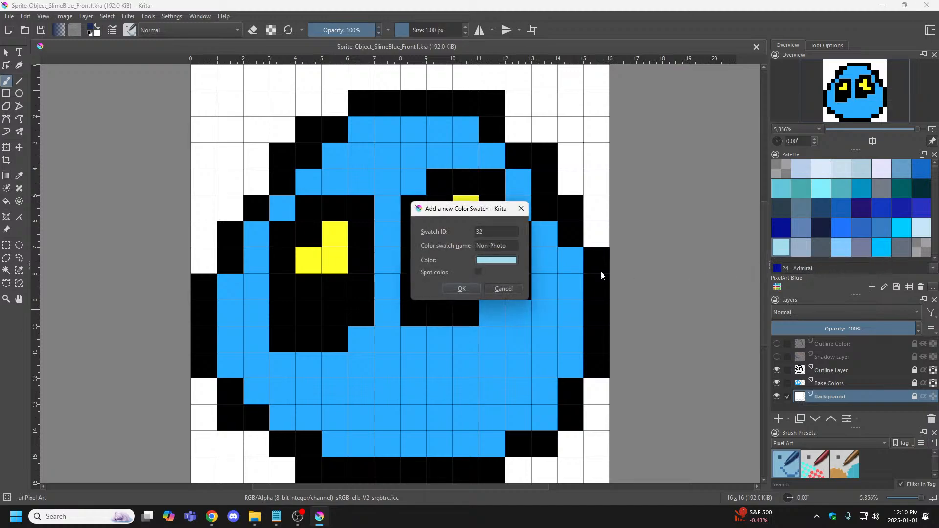
{"action": "left_click", "coordinate": [506, 265]}
{"action": "left_click", "coordinate": [564, 366]}
{"action": "left_click", "coordinate": [504, 289]}
Show the pop-up palette with its color wheel at several spots on the canvas, dismissing it each time.
{"action": "right_click", "coordinate": [349, 229]}
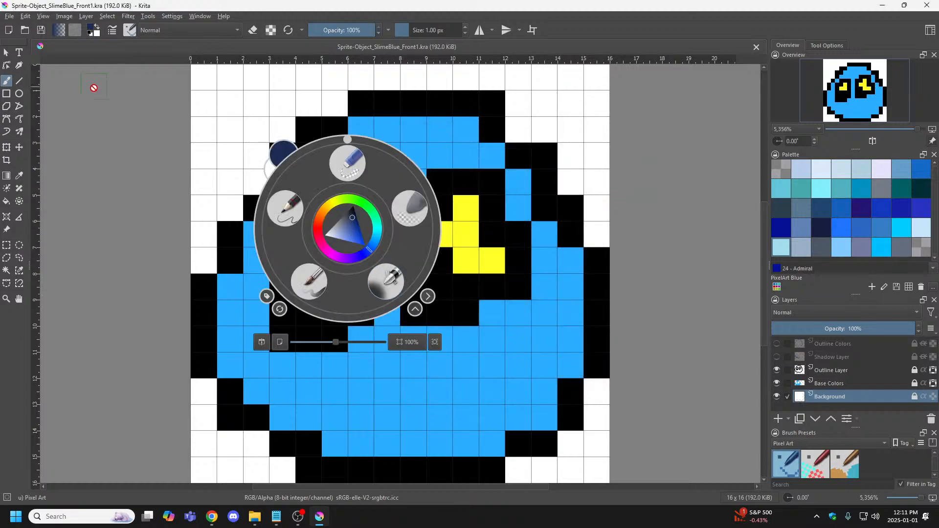
{"action": "left_click", "coordinate": [269, 131]}
{"action": "right_click", "coordinate": [311, 166]}
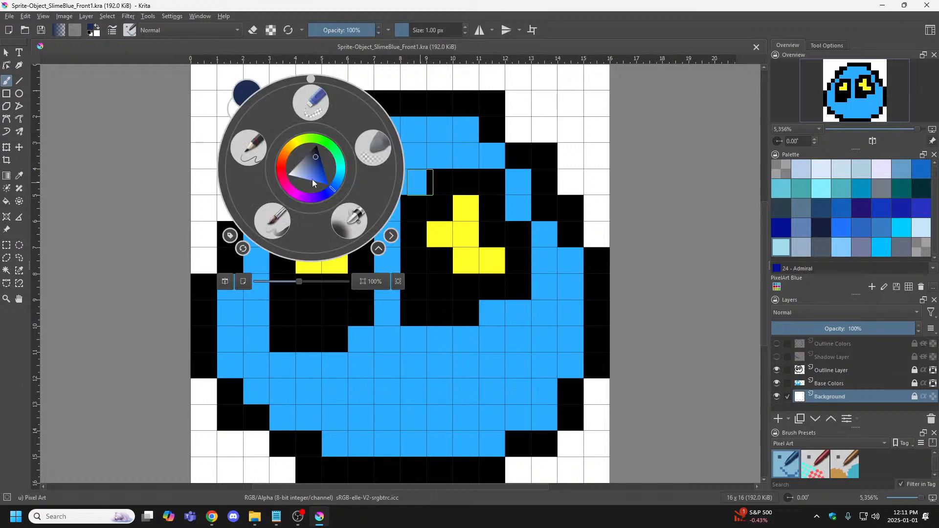
{"action": "left_click", "coordinate": [537, 124]}
{"action": "right_click", "coordinate": [537, 125]}
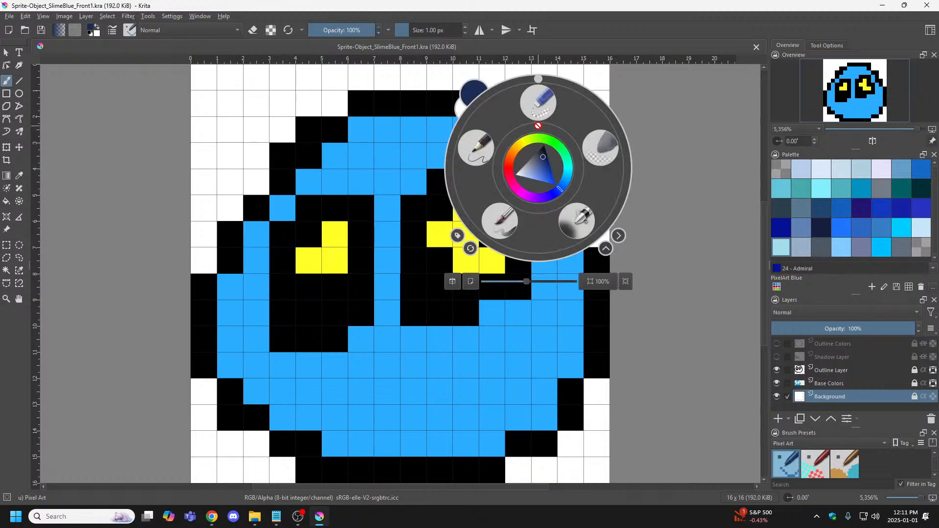
{"action": "left_click", "coordinate": [273, 153]}
{"action": "right_click", "coordinate": [284, 162]}
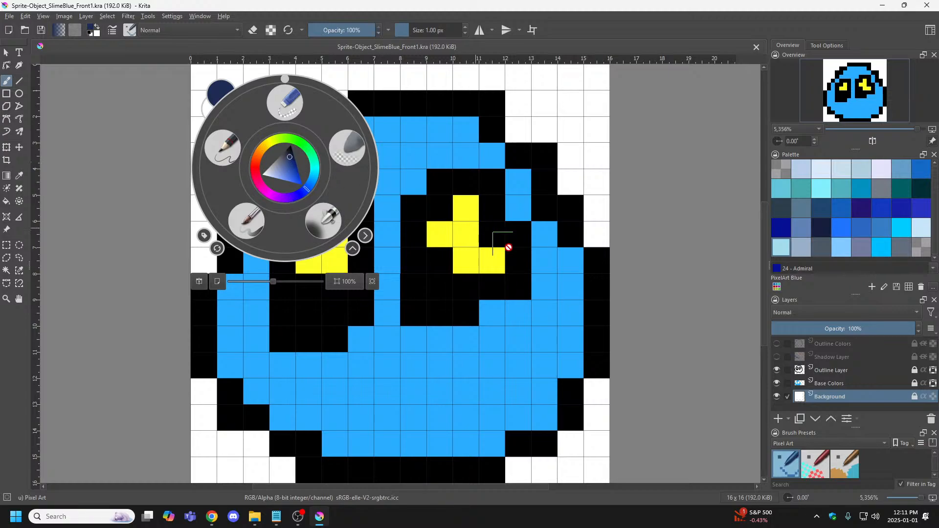
{"action": "left_click", "coordinate": [586, 140]}
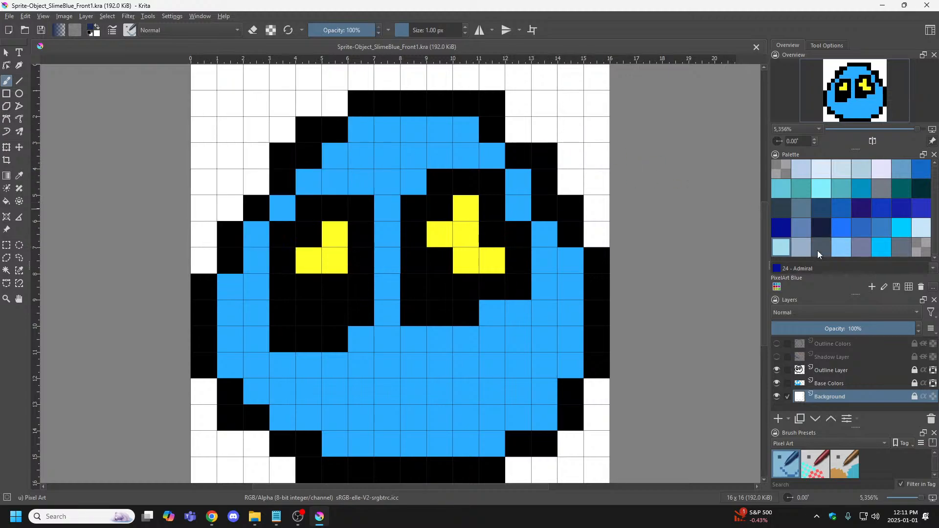
Open the color chooser for the Non-Photo swatch.
{"action": "double_click", "coordinate": [802, 251]}
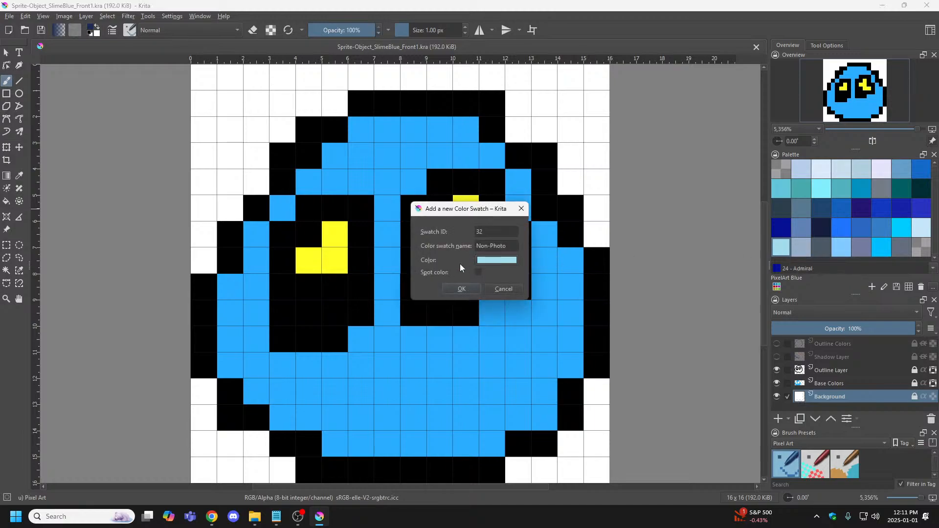
{"action": "left_click", "coordinate": [496, 260]}
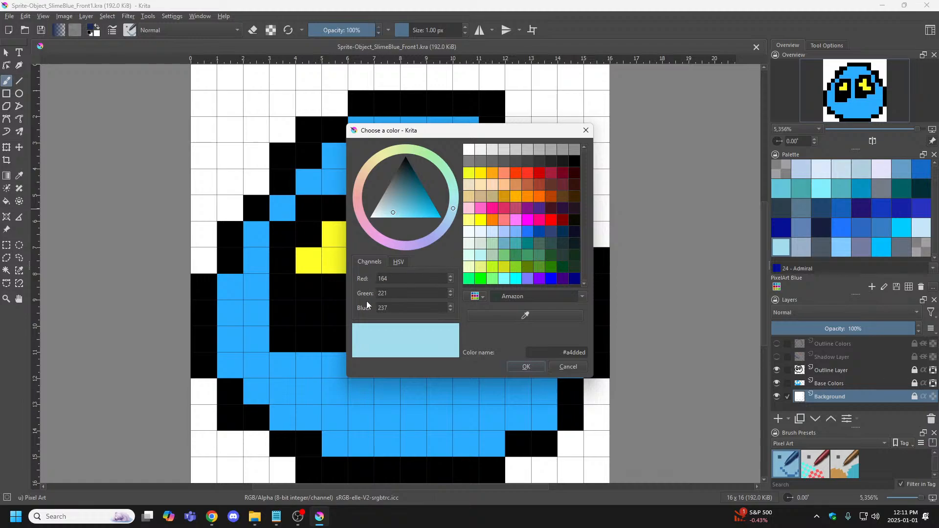
Check the HSV values of the Non-Photo blue swatch's color, leaving the color and the swatch unchanged.
{"action": "left_click", "coordinate": [398, 262]}
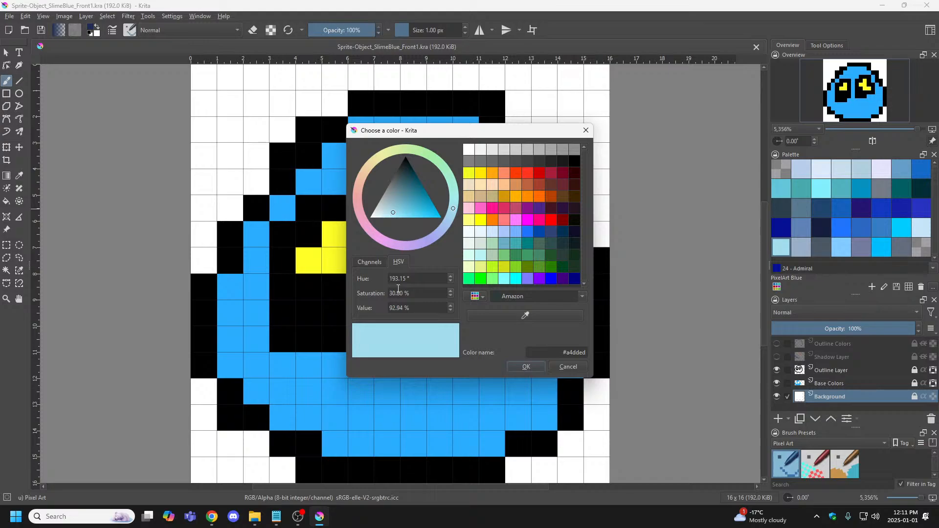
{"action": "left_click", "coordinate": [561, 367]}
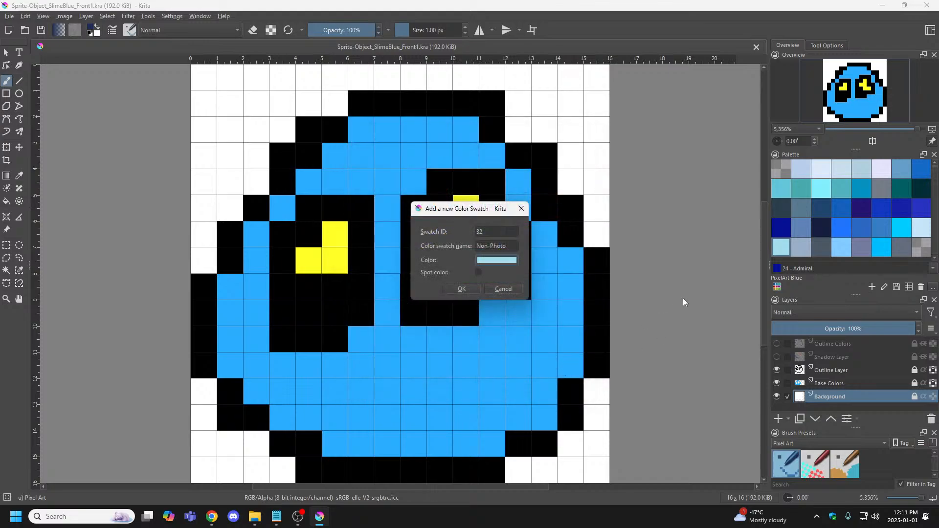
{"action": "left_click", "coordinate": [504, 289]}
Load the Gradient palette in place of PixelArt Blue and look through its range of swatches.
{"action": "left_click", "coordinate": [777, 287]}
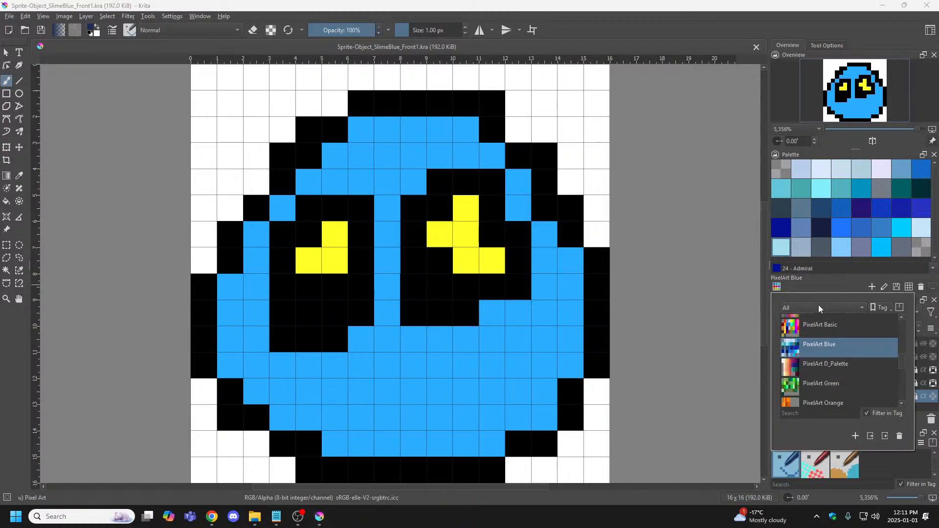
{"action": "scroll", "coordinate": [839, 351], "scroll_direction": "up", "scroll_amount": 5}
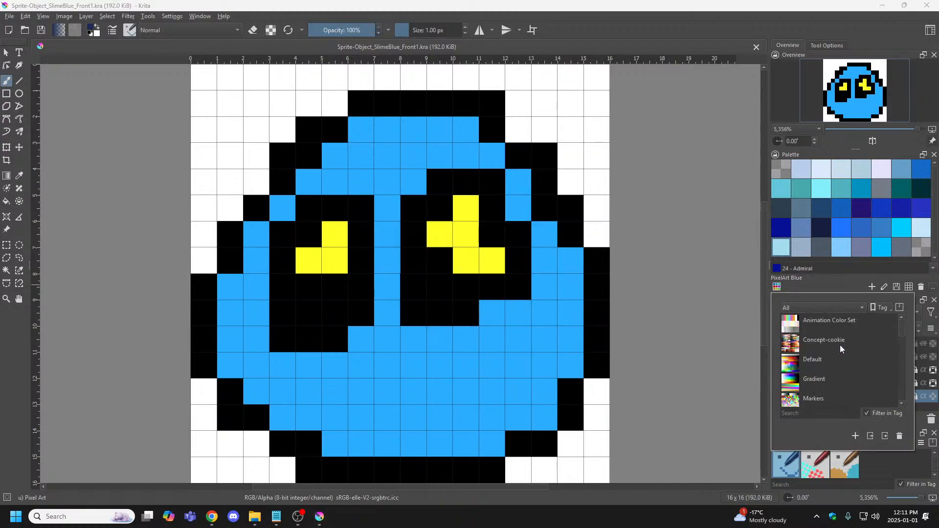
{"action": "left_click", "coordinate": [812, 378]}
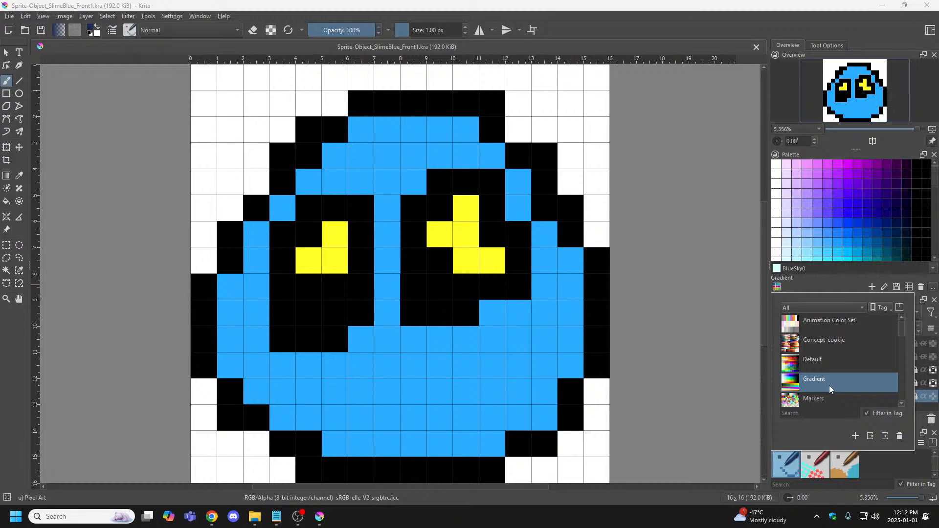
{"action": "left_click", "coordinate": [826, 283]}
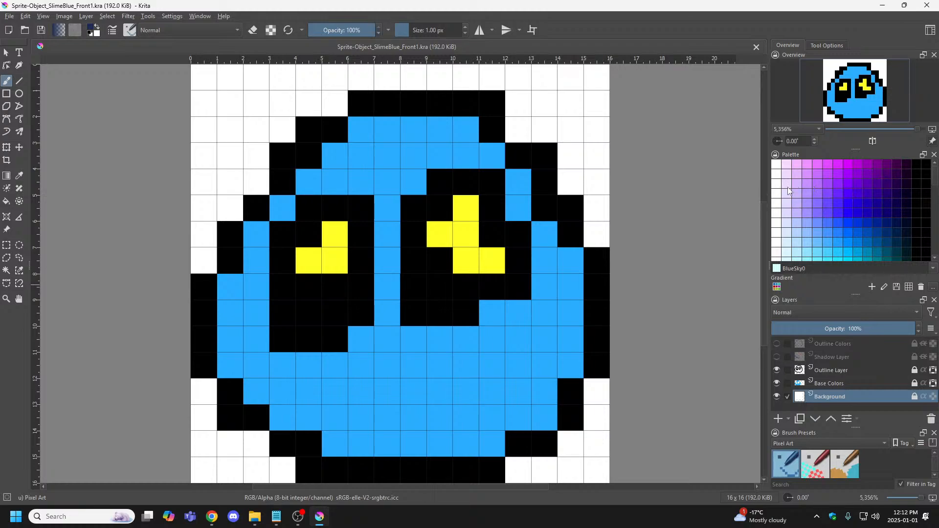
{"action": "left_click_drag", "start_coordinate": [935, 174], "coordinate": [936, 211]}
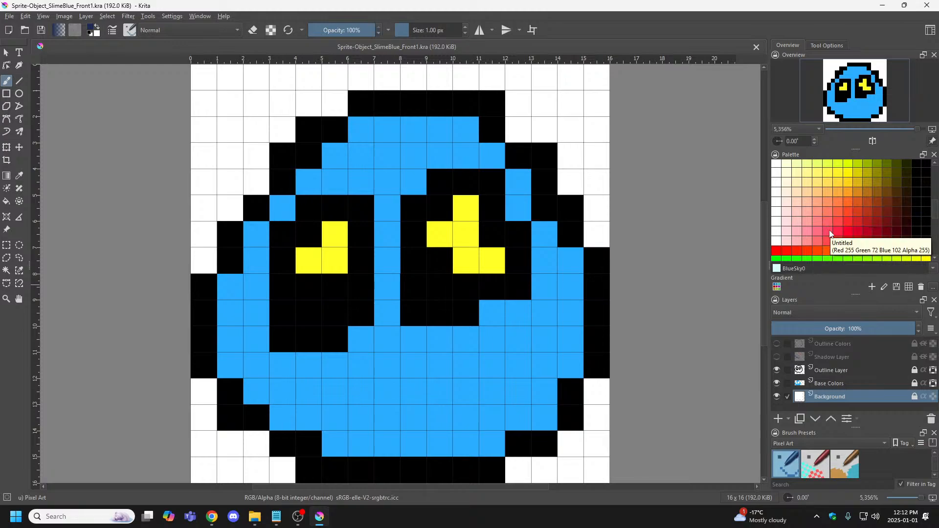
{"action": "scroll", "coordinate": [922, 218], "scroll_direction": "up", "scroll_amount": 5}
{"action": "scroll", "coordinate": [818, 184], "scroll_direction": "down", "scroll_amount": 1}
{"action": "scroll", "coordinate": [818, 184], "scroll_direction": "down", "scroll_amount": 5}
{"action": "scroll", "coordinate": [815, 188], "scroll_direction": "up", "scroll_amount": 6}
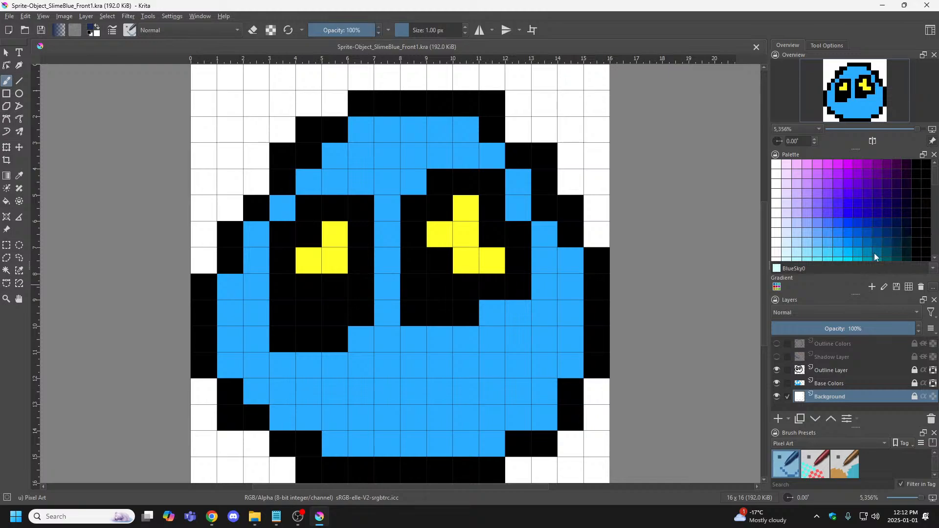
Inspect the swatch ID and name details of a violet, a lilac and a blue Gradient swatch, cancelling each edit.
{"action": "right_click", "coordinate": [819, 204]}
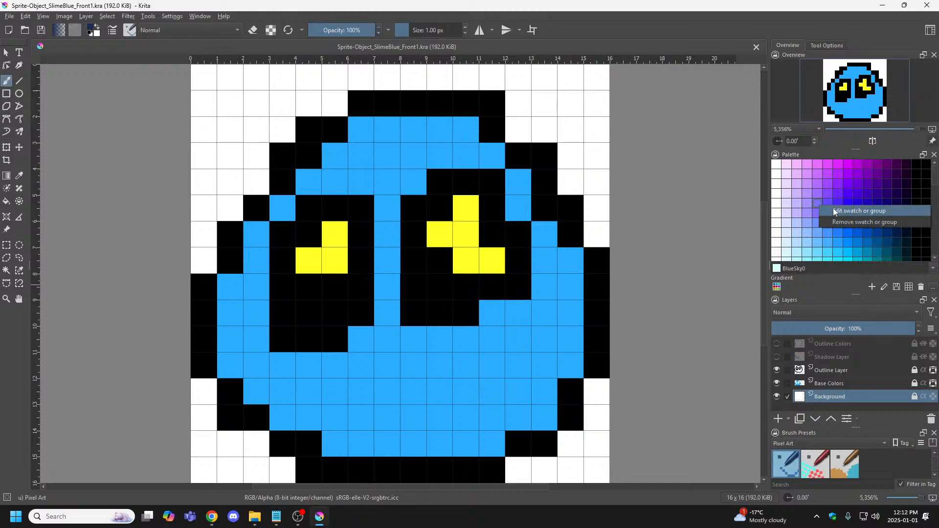
{"action": "left_click", "coordinate": [833, 208]}
{"action": "left_click_drag", "start_coordinate": [503, 245], "coordinate": [471, 245]}
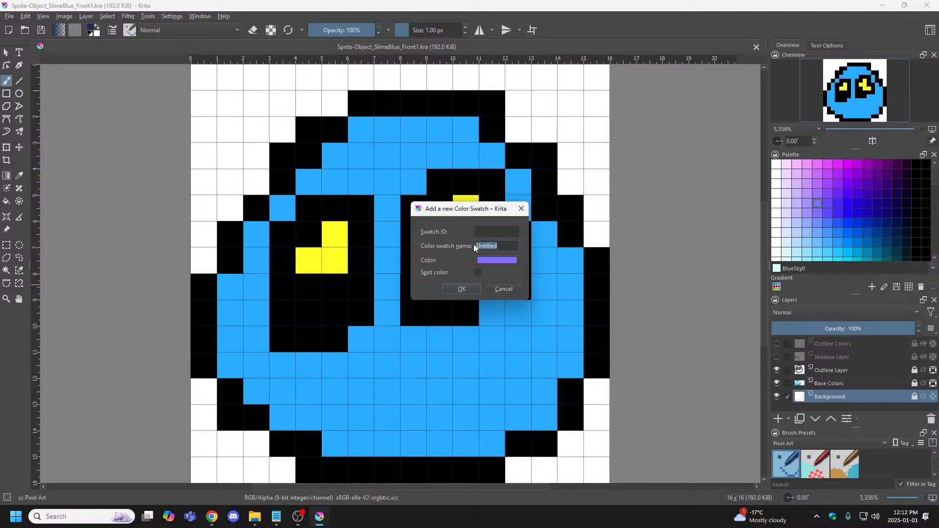
{"action": "left_click", "coordinate": [504, 289]}
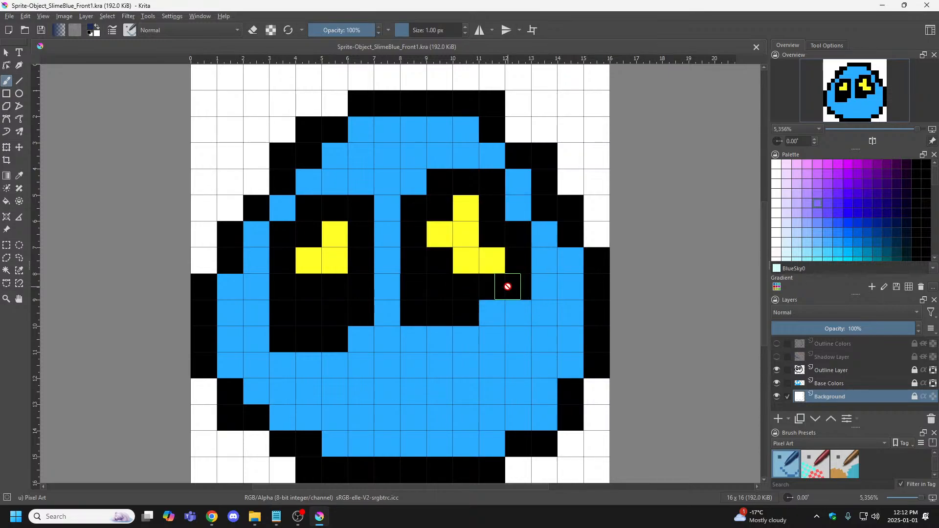
{"action": "right_click", "coordinate": [807, 181]}
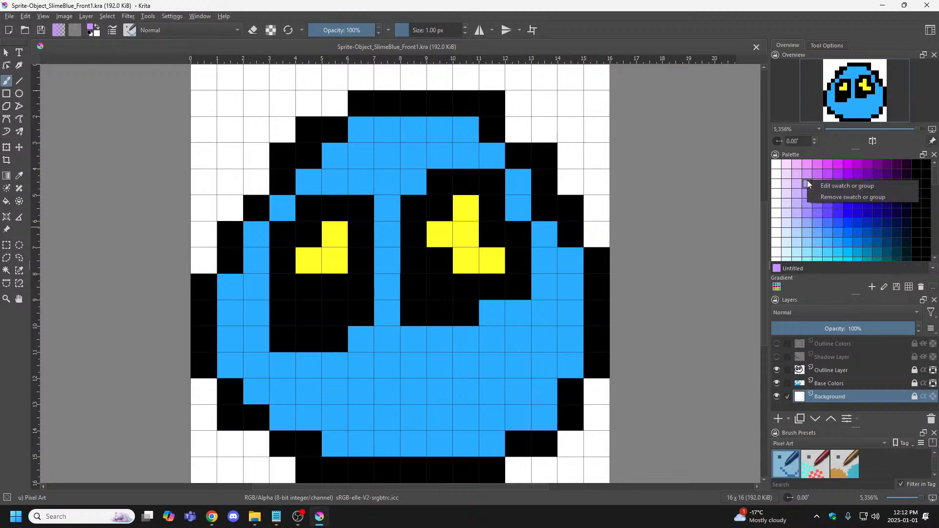
{"action": "left_click", "coordinate": [824, 184]}
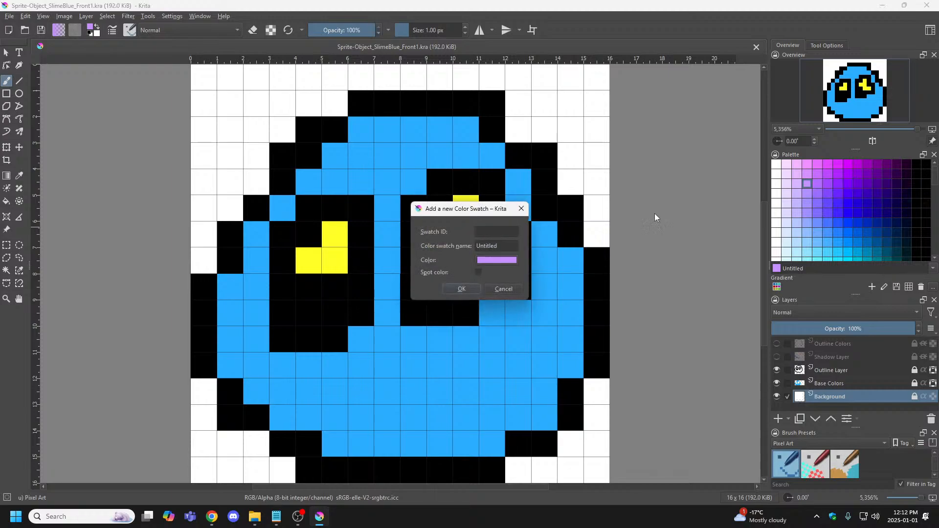
{"action": "left_click", "coordinate": [505, 288]}
{"action": "right_click", "coordinate": [842, 230]}
{"action": "left_click", "coordinate": [851, 237]}
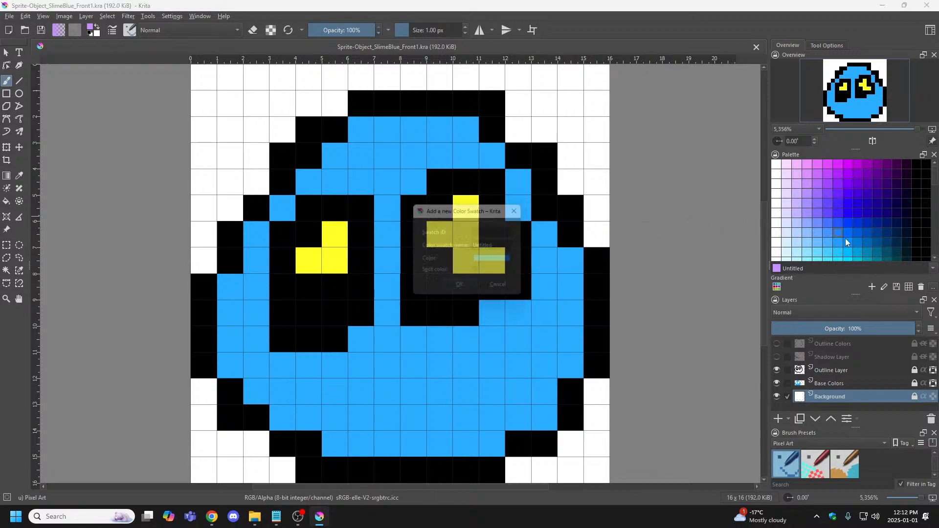
{"action": "left_click", "coordinate": [503, 286]}
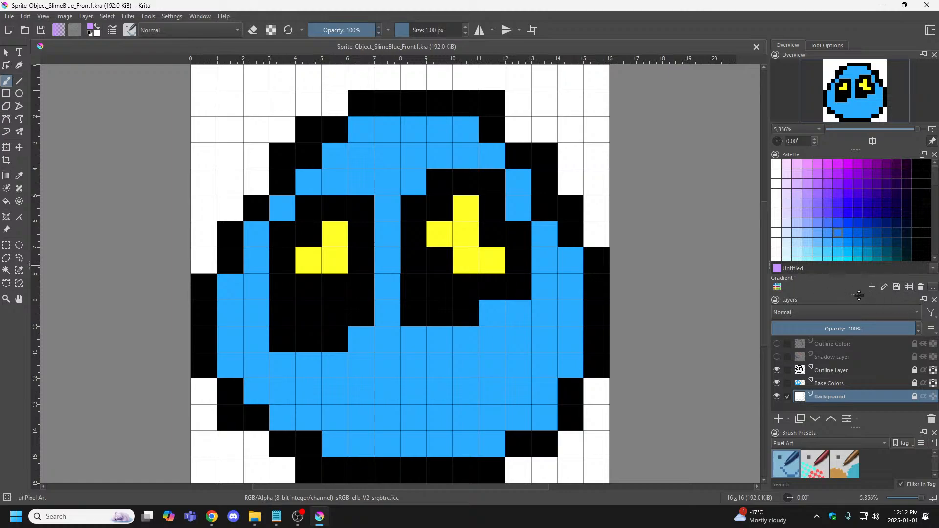
Preview the Gradient palette's full color set from the list of available palettes.
{"action": "left_click", "coordinate": [778, 286]}
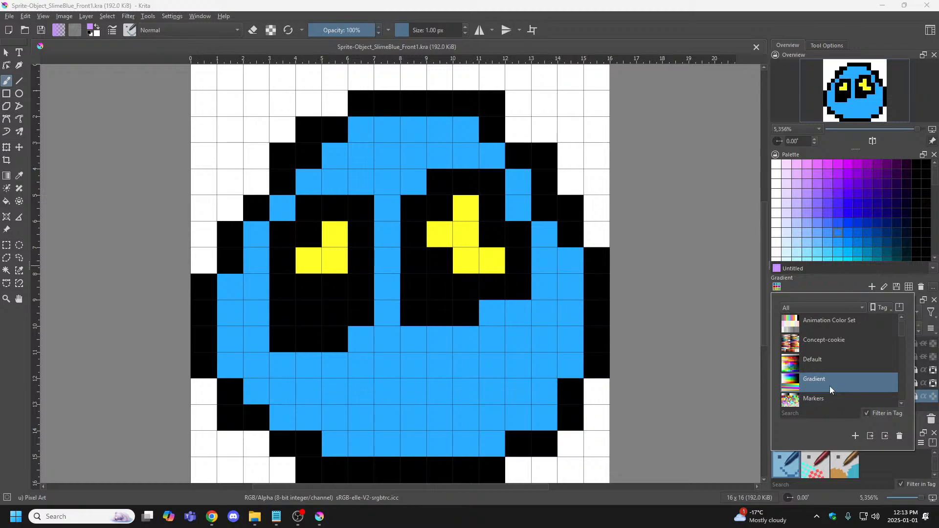
{"action": "mouse_move", "coordinate": [818, 387]}
{"action": "mouse_move", "coordinate": [859, 381]}
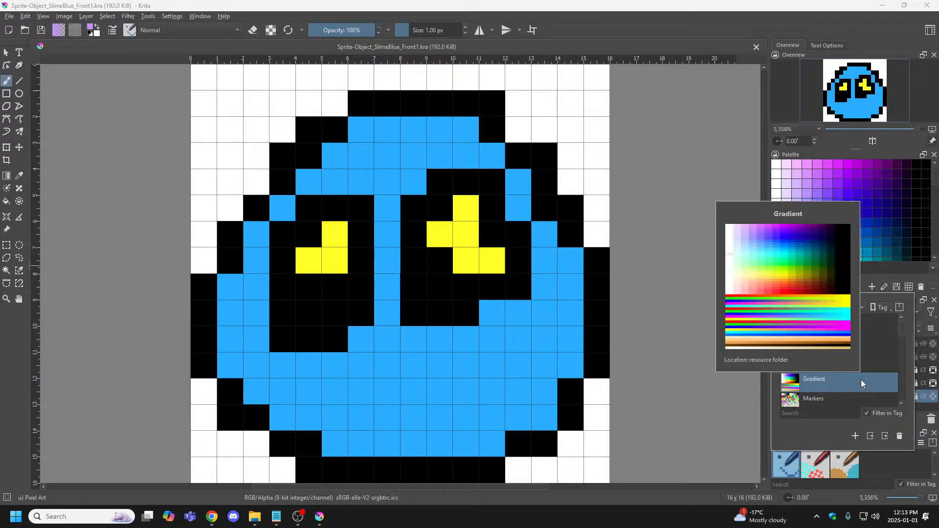
{"action": "left_click", "coordinate": [860, 289]}
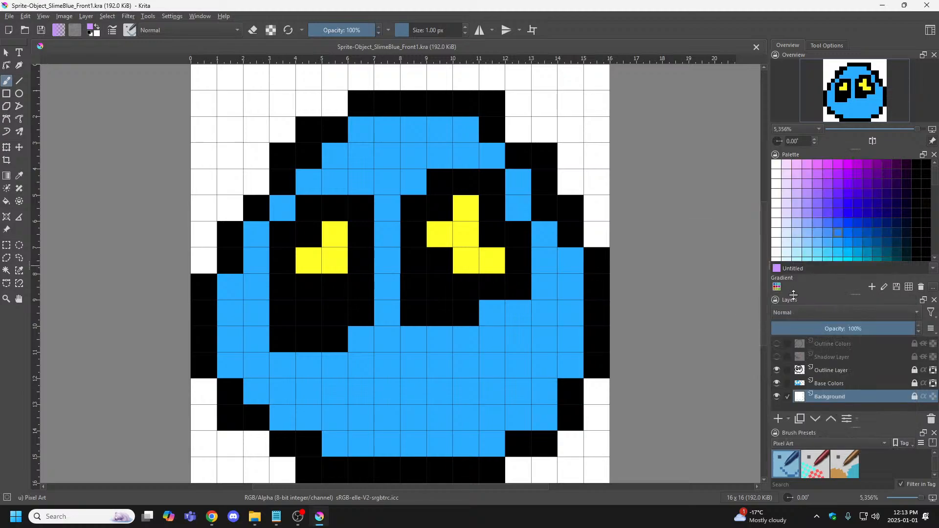
Load the Markers palette and replace it with the Pico8 Default palette.
{"action": "left_click", "coordinate": [776, 289]}
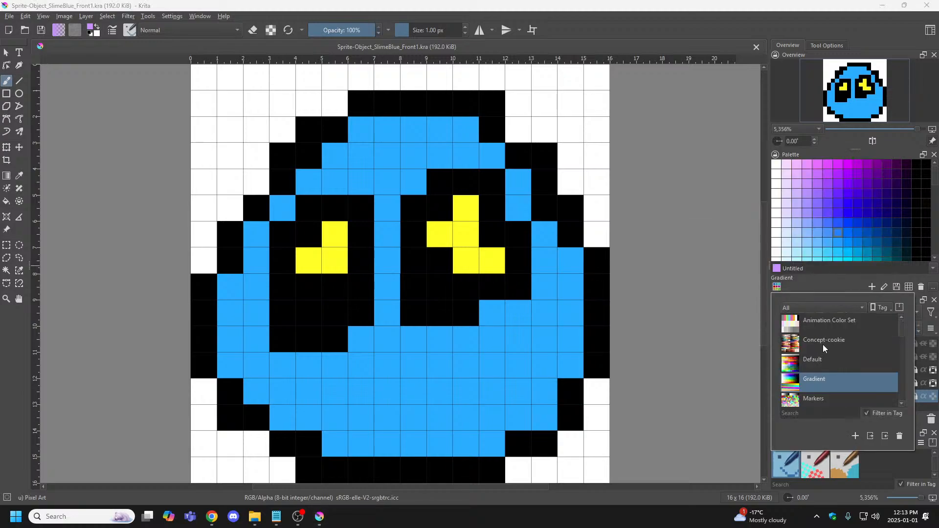
{"action": "mouse_move", "coordinate": [823, 348]}
{"action": "scroll", "coordinate": [900, 332], "scroll_direction": "down", "scroll_amount": 3}
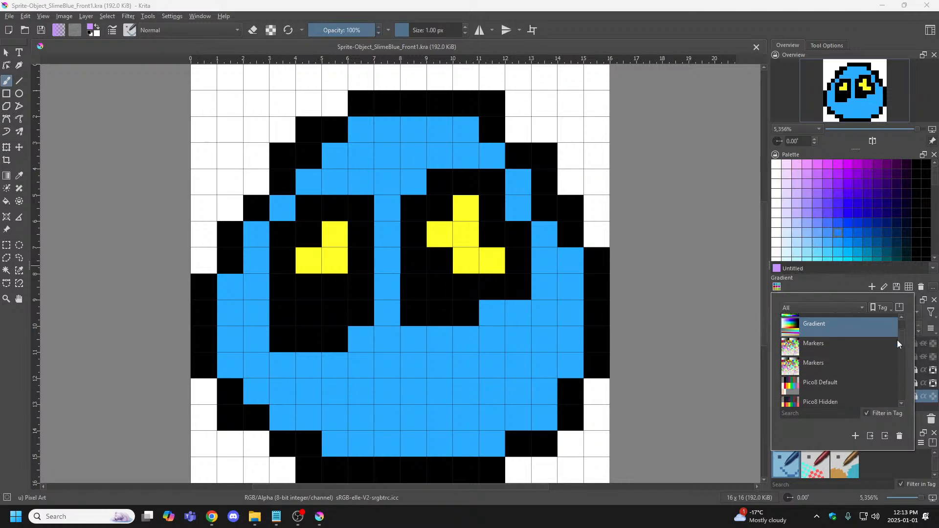
{"action": "left_click", "coordinate": [839, 343]}
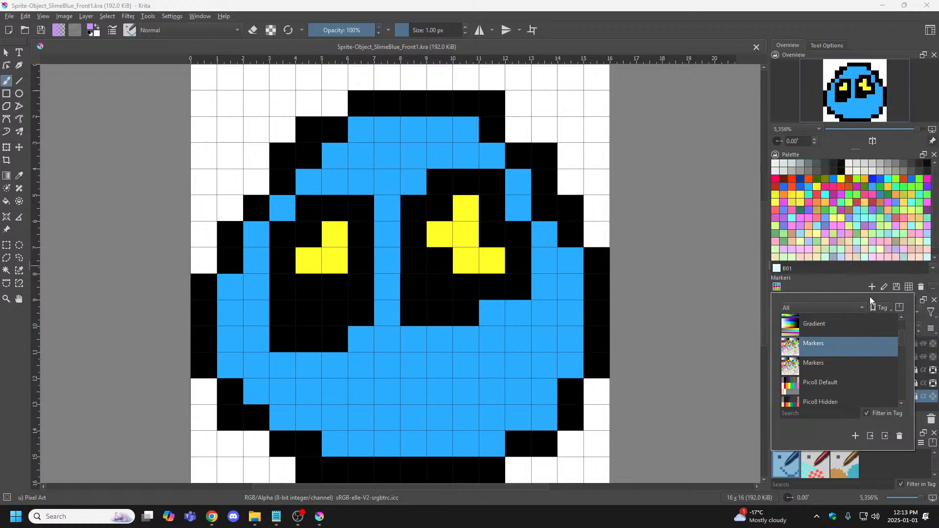
{"action": "mouse_move", "coordinate": [900, 340]}
{"action": "left_mouse_down"}
{"action": "mouse_move", "coordinate": [899, 331]}
{"action": "mouse_move", "coordinate": [894, 350]}
{"action": "left_mouse_up"}
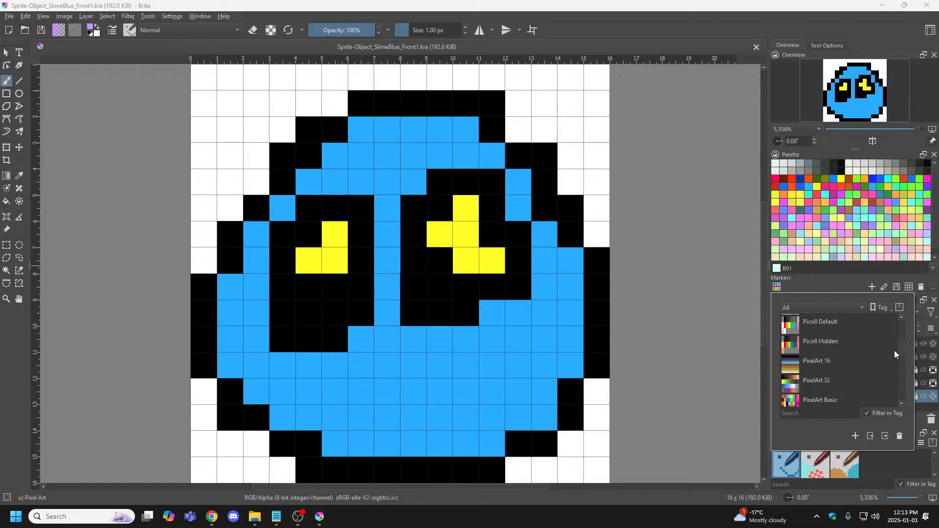
{"action": "left_click", "coordinate": [829, 325]}
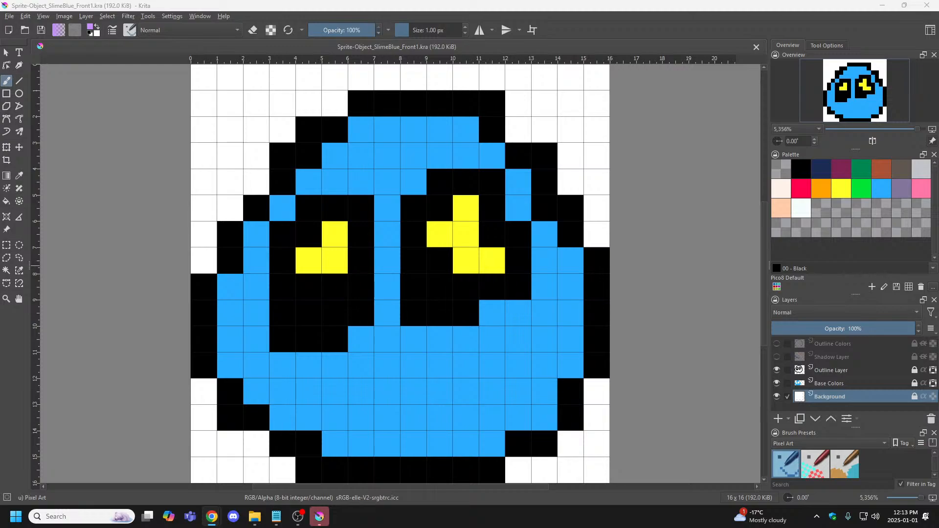
Switch to Chrome and view the default and hidden color tables on the PICO-8 palettes page.
{"action": "left_click_drag", "start_coordinate": [1, 97], "coordinate": [559, 7]}
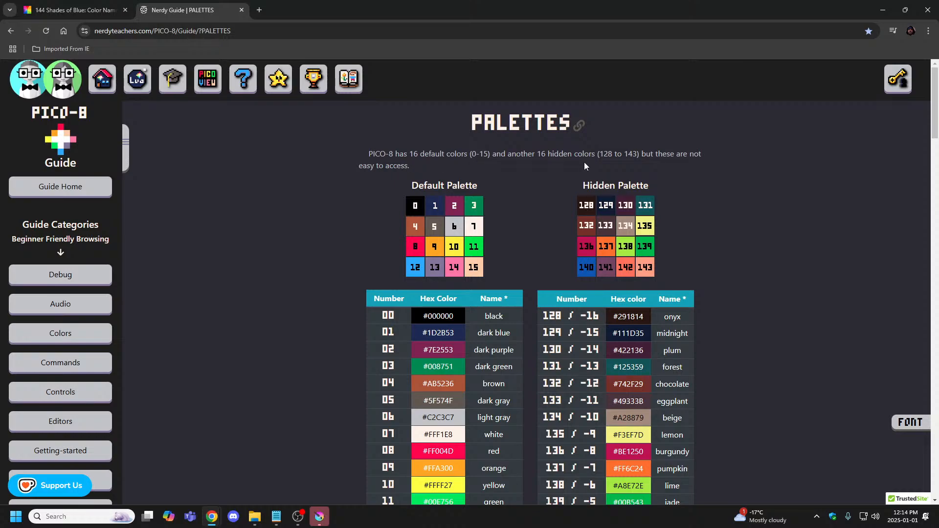
{"action": "scroll", "coordinate": [855, 249], "scroll_direction": "down", "scroll_amount": 2}
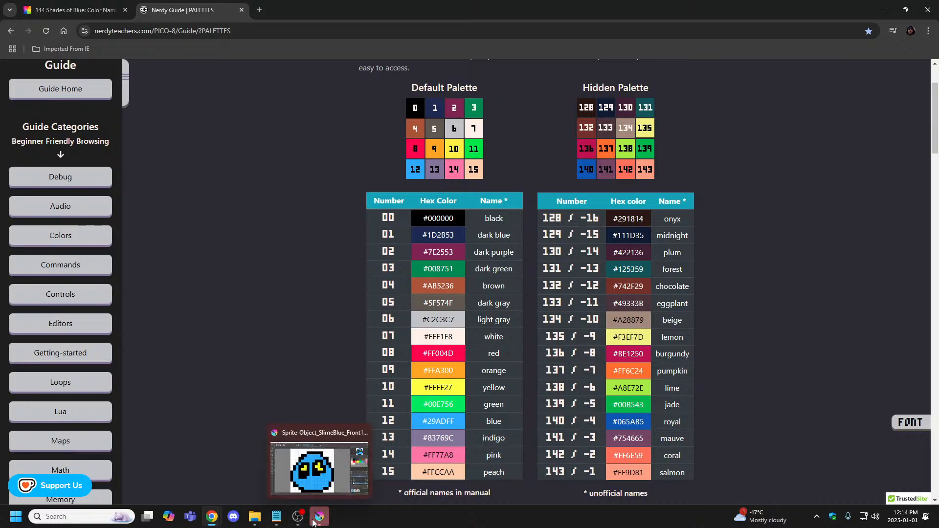
Return to Krita and look up the Pico8 entries in the list of available palettes.
{"action": "left_click", "coordinate": [319, 522]}
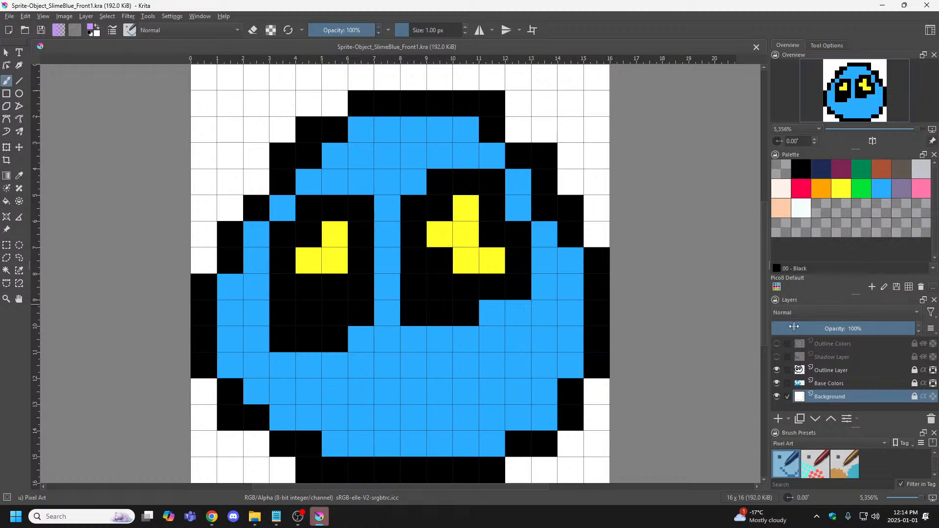
{"action": "left_click", "coordinate": [777, 287]}
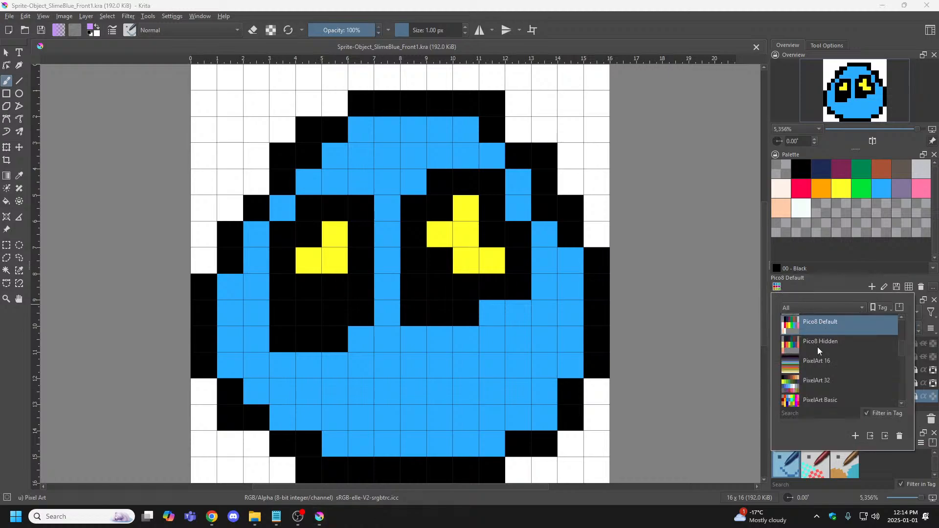
{"action": "mouse_move", "coordinate": [321, 524]}
{"action": "left_click", "coordinate": [324, 462]}
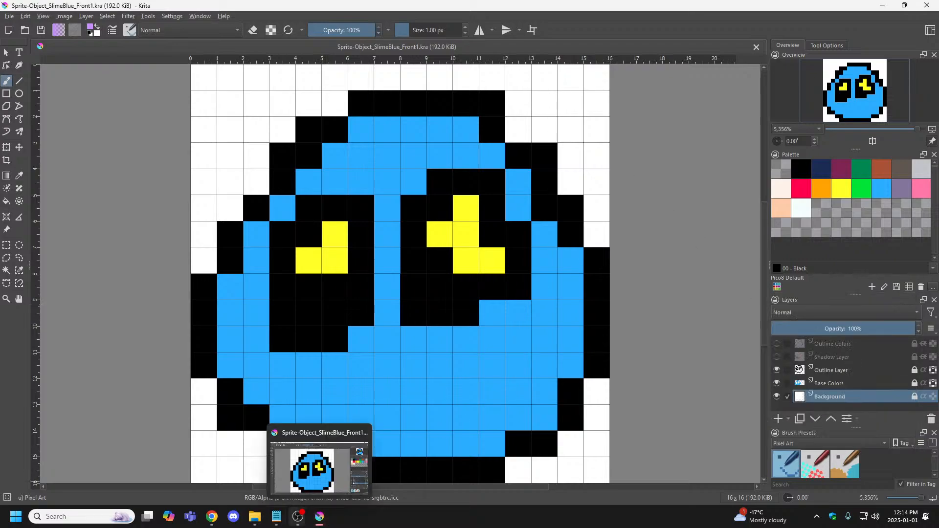
Switch back to Chrome and examine the hex codes and color names of both PICO-8 palettes.
{"action": "mouse_move", "coordinate": [212, 523]}
{"action": "left_click", "coordinate": [266, 468]}
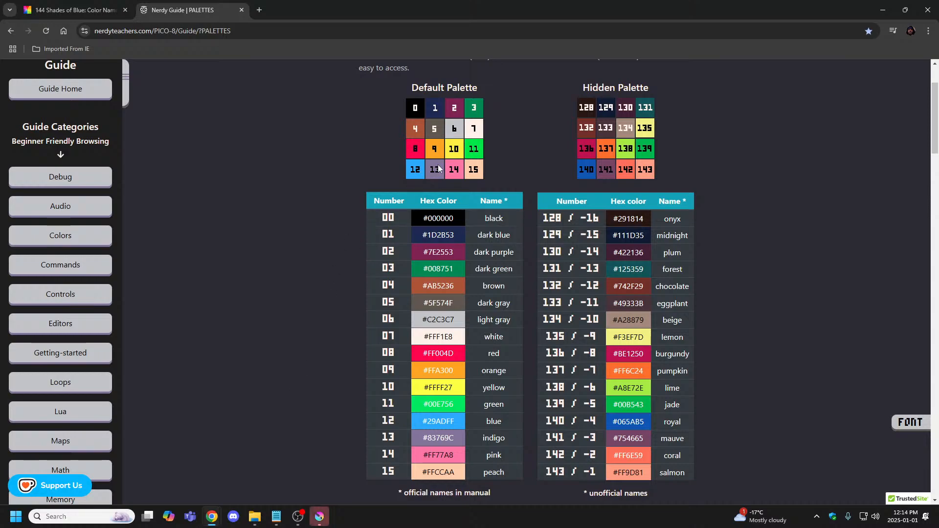
{"action": "scroll", "coordinate": [856, 219], "scroll_direction": "down", "scroll_amount": 2}
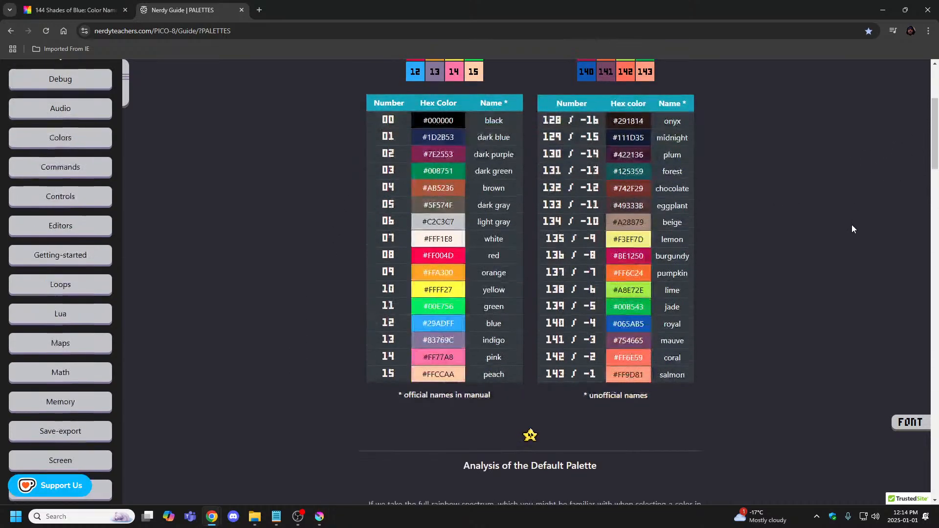
{"action": "scroll", "coordinate": [853, 225], "scroll_direction": "up", "scroll_amount": 4}
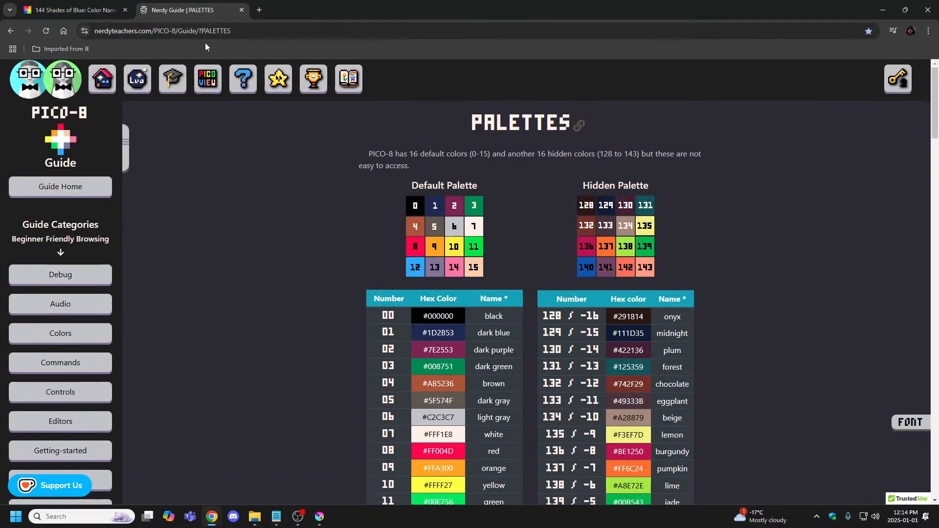
{"action": "scroll", "coordinate": [342, 147], "scroll_direction": "down", "scroll_amount": 2}
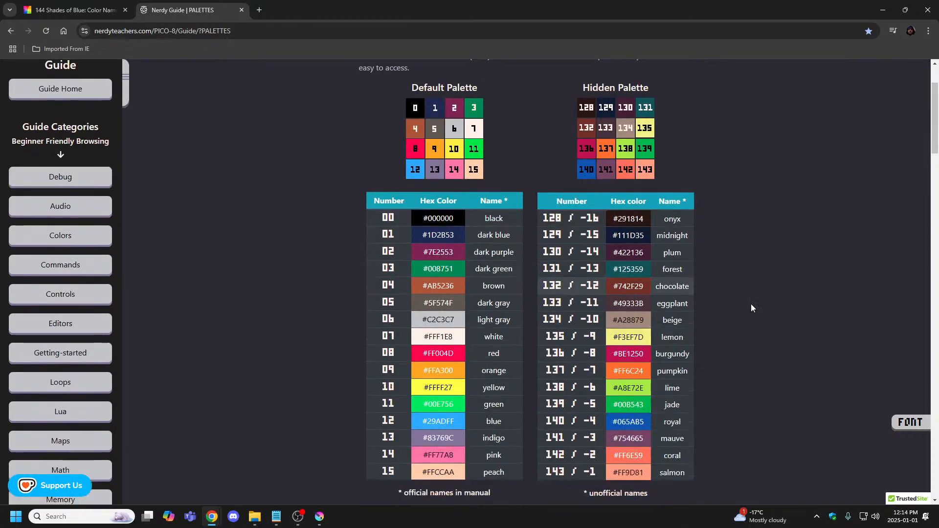
Examine the default palette's spectrum analysis and its color ramp examples for shading further down the PICO-8 page.
{"action": "scroll", "coordinate": [780, 314], "scroll_direction": "down", "scroll_amount": 2}
{"action": "scroll", "coordinate": [781, 317], "scroll_direction": "down", "scroll_amount": 2}
{"action": "scroll", "coordinate": [782, 316], "scroll_direction": "down", "scroll_amount": 2}
{"action": "scroll", "coordinate": [781, 316], "scroll_direction": "up", "scroll_amount": 4}
{"action": "scroll", "coordinate": [782, 315], "scroll_direction": "down", "scroll_amount": 8}
{"action": "scroll", "coordinate": [781, 318], "scroll_direction": "down", "scroll_amount": 4}
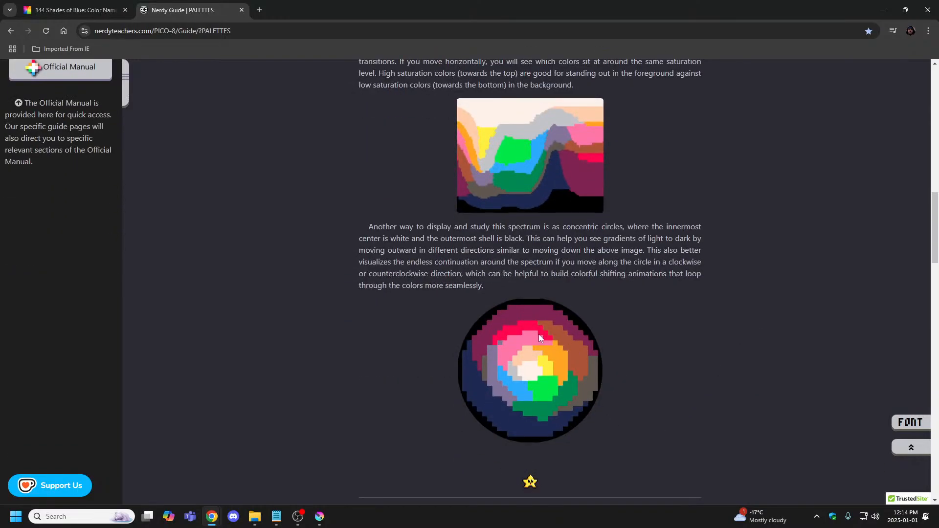
{"action": "scroll", "coordinate": [680, 420], "scroll_direction": "down", "scroll_amount": 8}
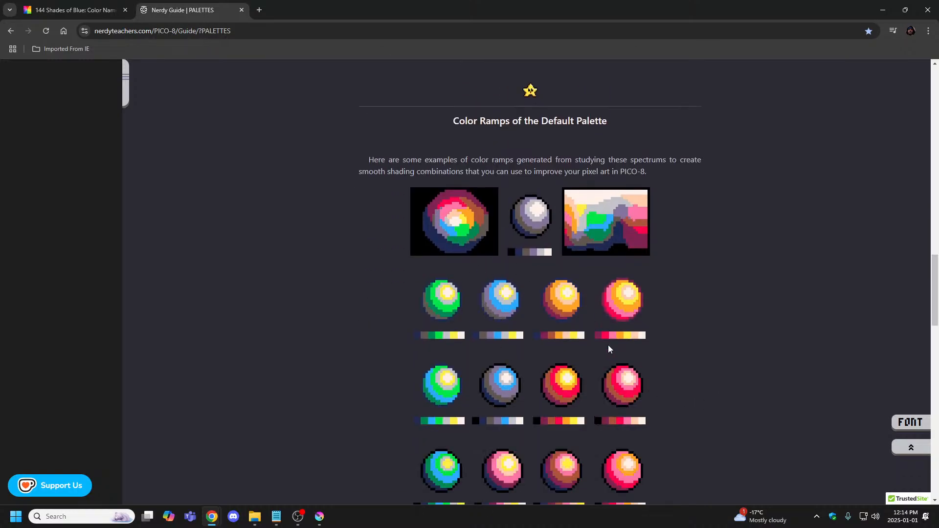
{"action": "scroll", "coordinate": [482, 291], "scroll_direction": "down", "scroll_amount": 2}
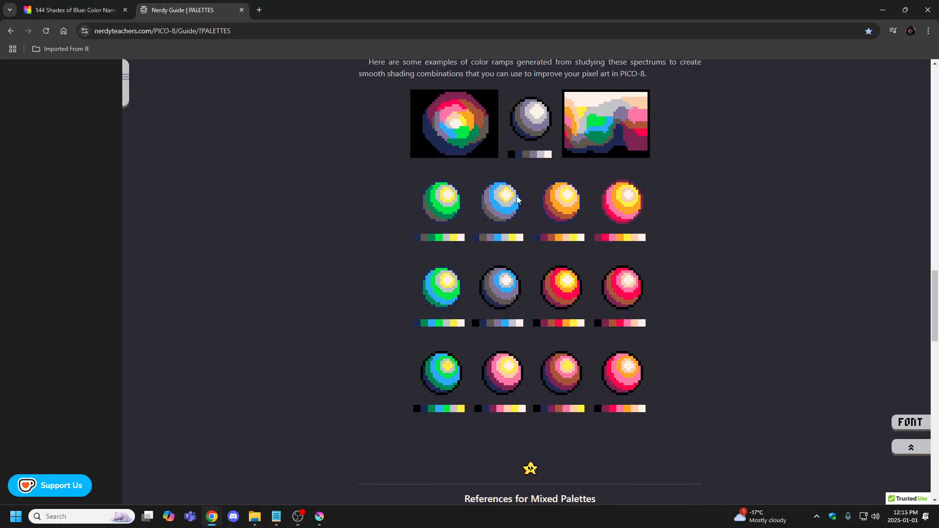
Review the PICO-8 page's color tables, default palette ramps and mixed palette references, and close the page.
{"action": "scroll", "coordinate": [706, 262], "scroll_direction": "up", "scroll_amount": 2}
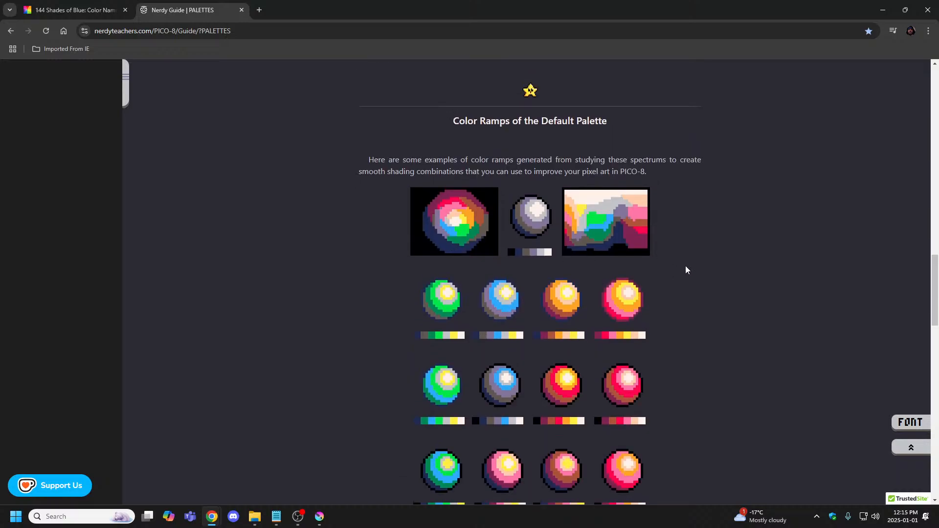
{"action": "scroll", "coordinate": [686, 269], "scroll_direction": "down", "scroll_amount": 2}
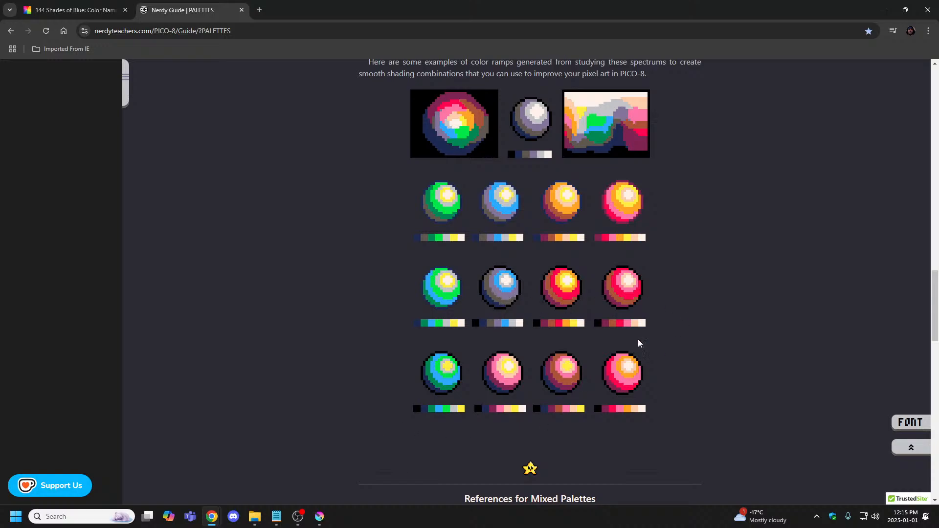
{"action": "scroll", "coordinate": [645, 323], "scroll_direction": "up", "scroll_amount": 15}
{"action": "scroll", "coordinate": [645, 324], "scroll_direction": "up", "scroll_amount": 8}
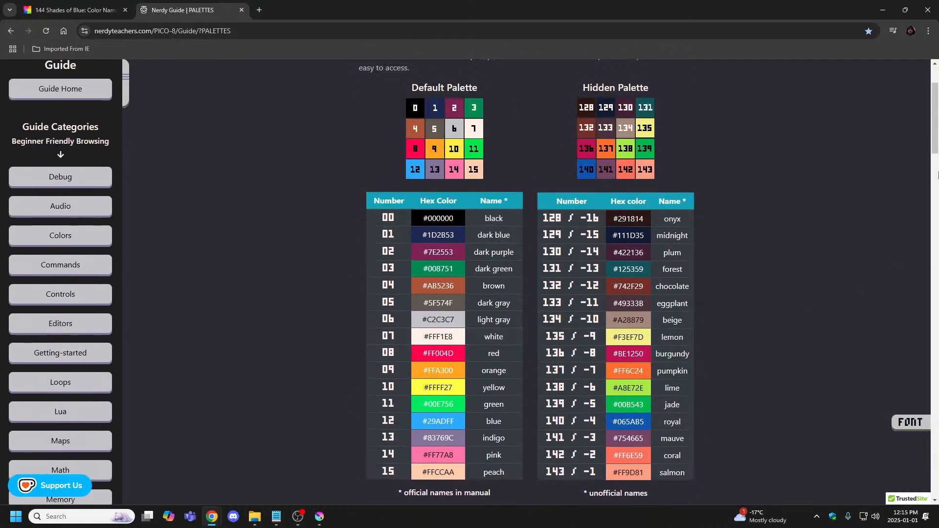
{"action": "scroll", "coordinate": [698, 312], "scroll_direction": "down", "scroll_amount": 2}
{"action": "scroll", "coordinate": [712, 358], "scroll_direction": "down", "scroll_amount": 4}
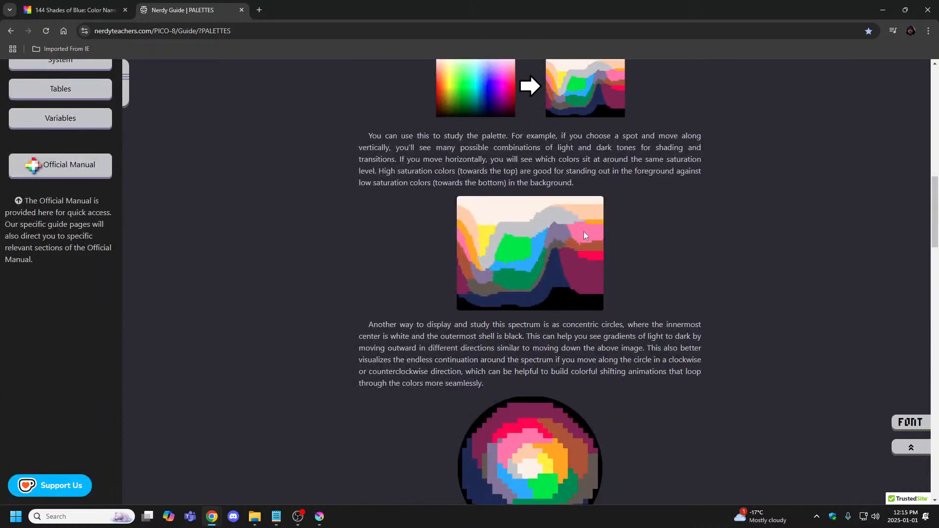
{"action": "scroll", "coordinate": [584, 235], "scroll_direction": "down", "scroll_amount": 2}
{"action": "scroll", "coordinate": [611, 290], "scroll_direction": "down", "scroll_amount": 11}
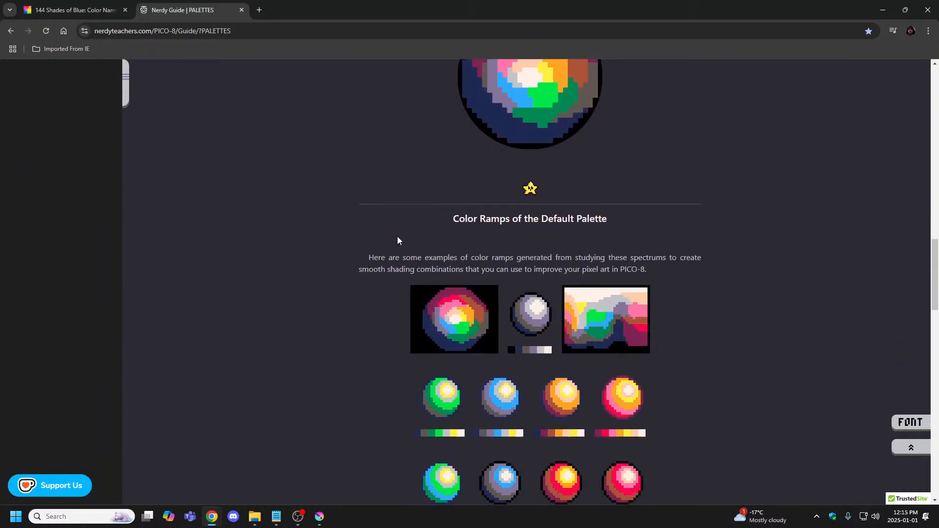
{"action": "scroll", "coordinate": [701, 295], "scroll_direction": "down", "scroll_amount": 12}
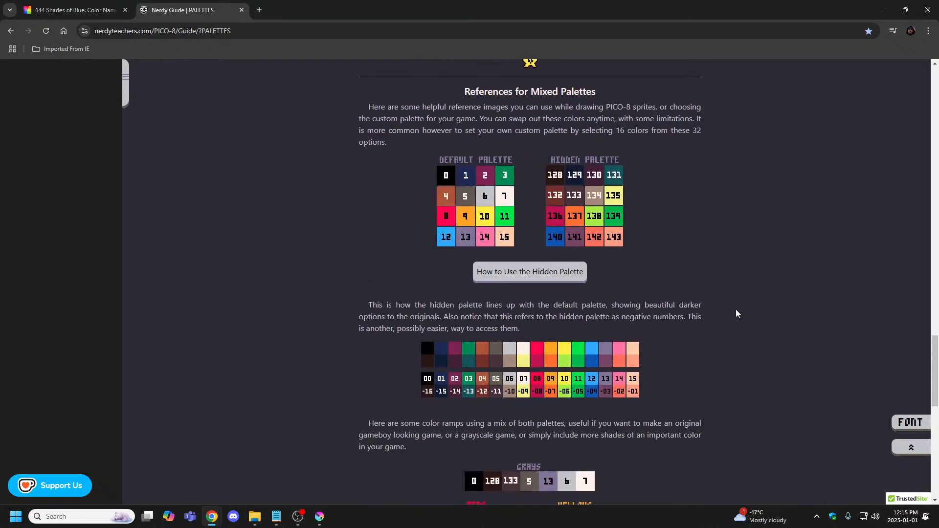
{"action": "scroll", "coordinate": [736, 317], "scroll_direction": "down", "scroll_amount": 6}
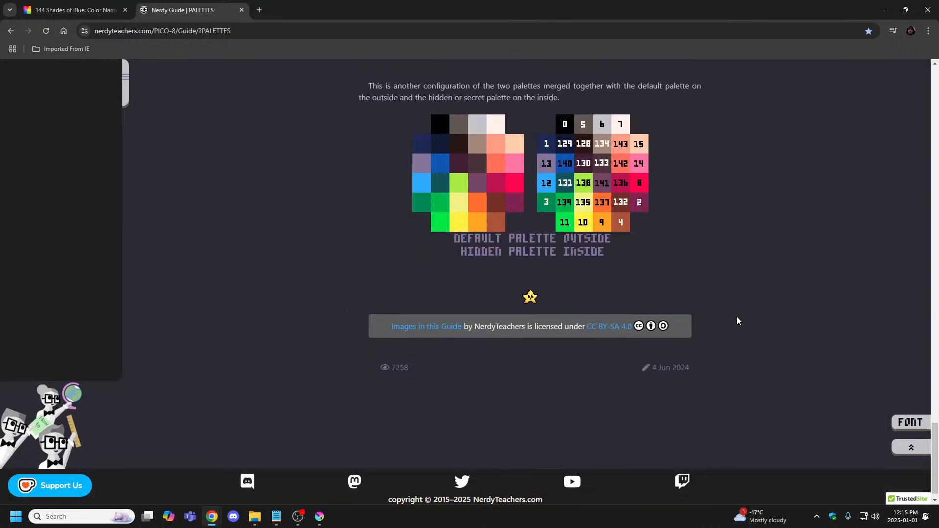
{"action": "left_click", "coordinate": [242, 10]}
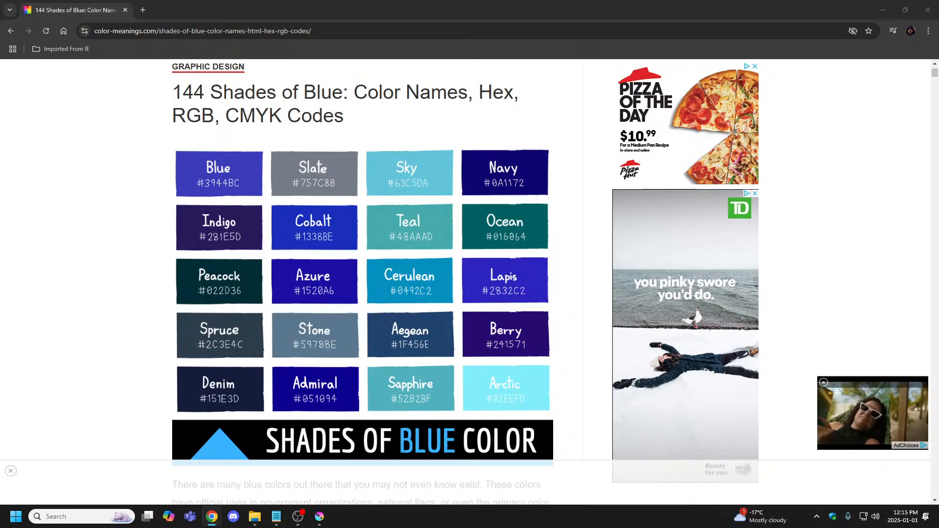
Open Photon Storm's 16×16 Pixel Art Tutorial and read its steps through to the finished example sprites.
{"action": "left_click_drag", "start_coordinate": [0, 47], "coordinate": [223, 9]}
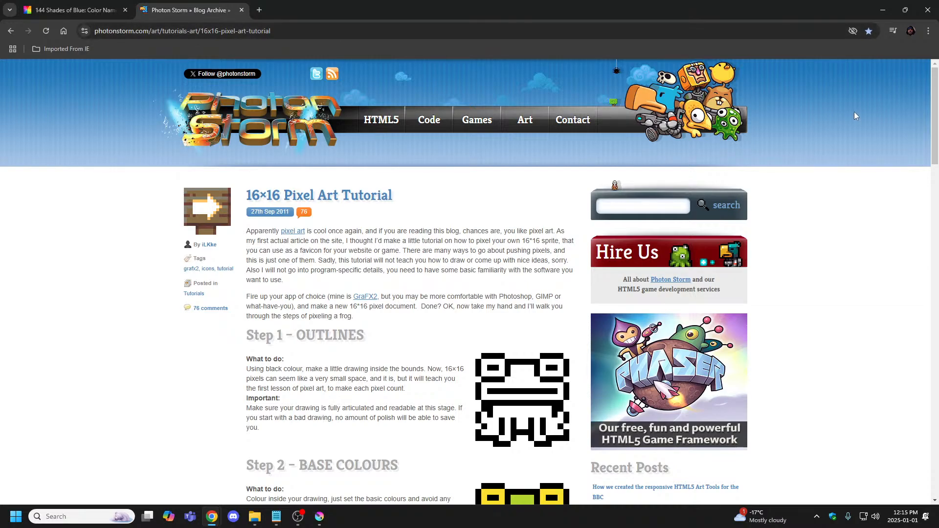
{"action": "left_click_drag", "start_coordinate": [937, 115], "coordinate": [937, 116]}
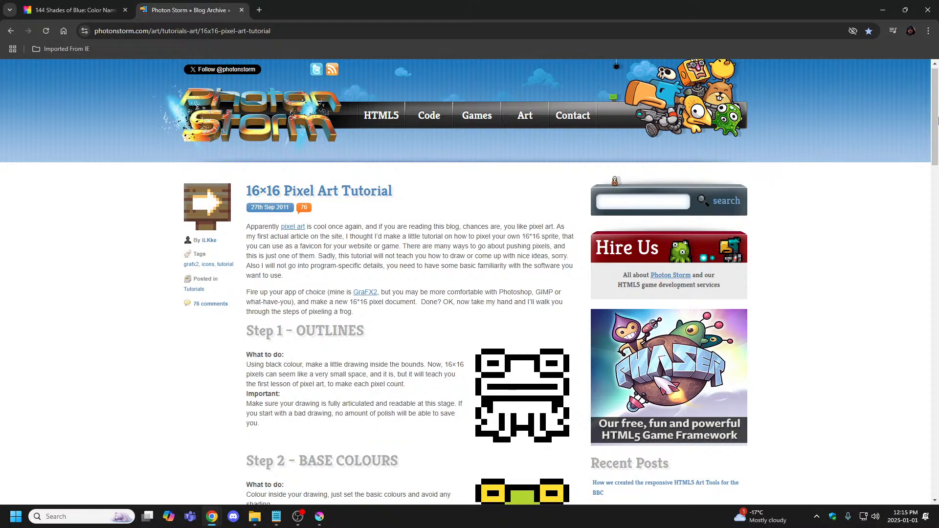
{"action": "left_click_drag", "start_coordinate": [937, 122], "coordinate": [932, 300]}
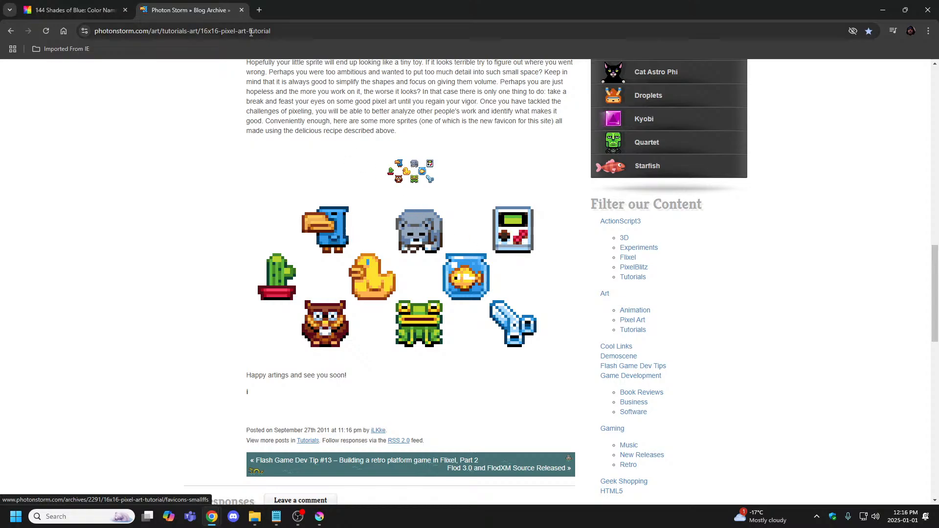
Look back over the tutorial's example sprites and its outline, base colour and shadow steps, and close the page.
{"action": "scroll", "coordinate": [508, 297], "scroll_direction": "down", "scroll_amount": 2}
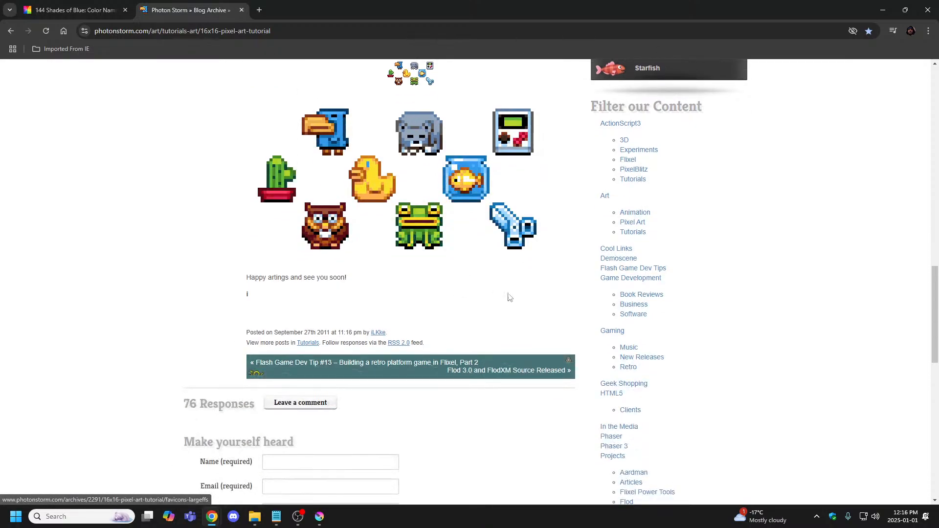
{"action": "scroll", "coordinate": [509, 297], "scroll_direction": "up", "scroll_amount": 4}
{"action": "scroll", "coordinate": [509, 297], "scroll_direction": "up", "scroll_amount": 10}
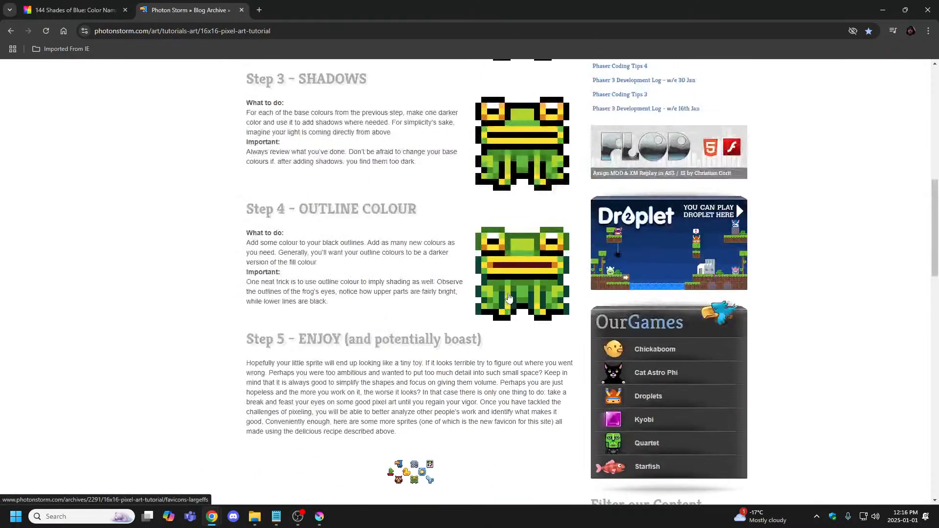
{"action": "scroll", "coordinate": [468, 295], "scroll_direction": "up", "scroll_amount": 2}
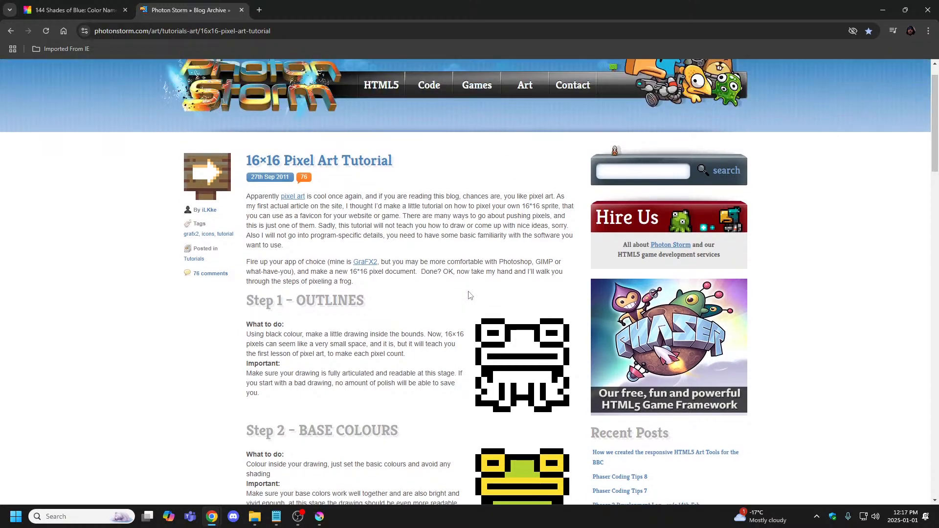
{"action": "scroll", "coordinate": [468, 295], "scroll_direction": "up", "scroll_amount": 1}
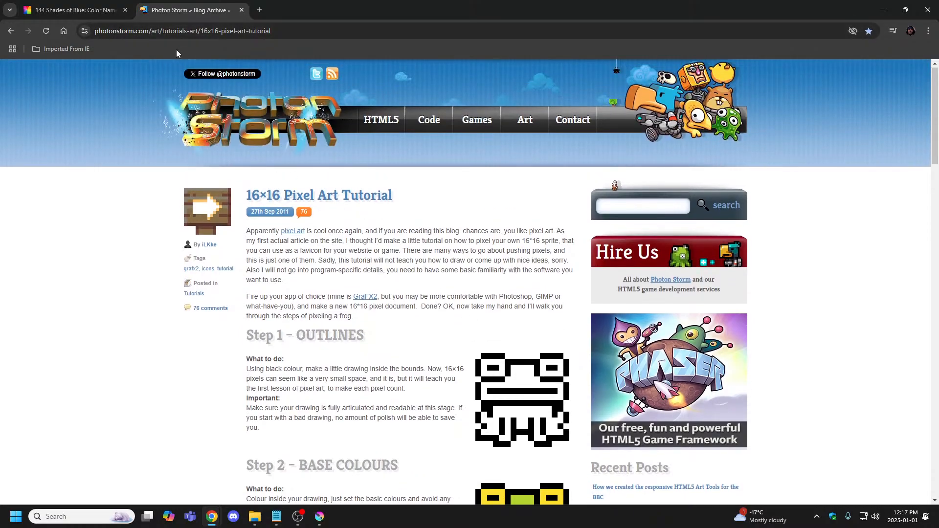
{"action": "scroll", "coordinate": [240, 239], "scroll_direction": "down", "scroll_amount": 2}
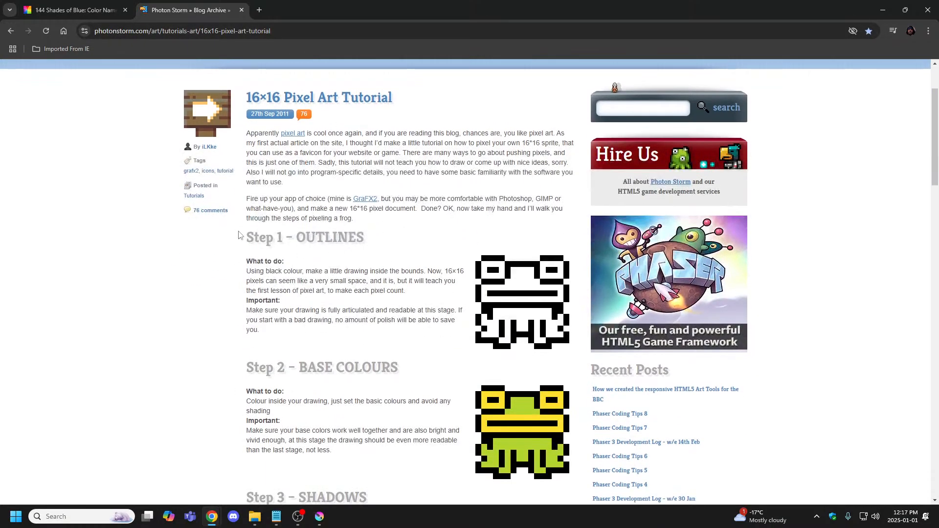
{"action": "left_click", "coordinate": [242, 10]}
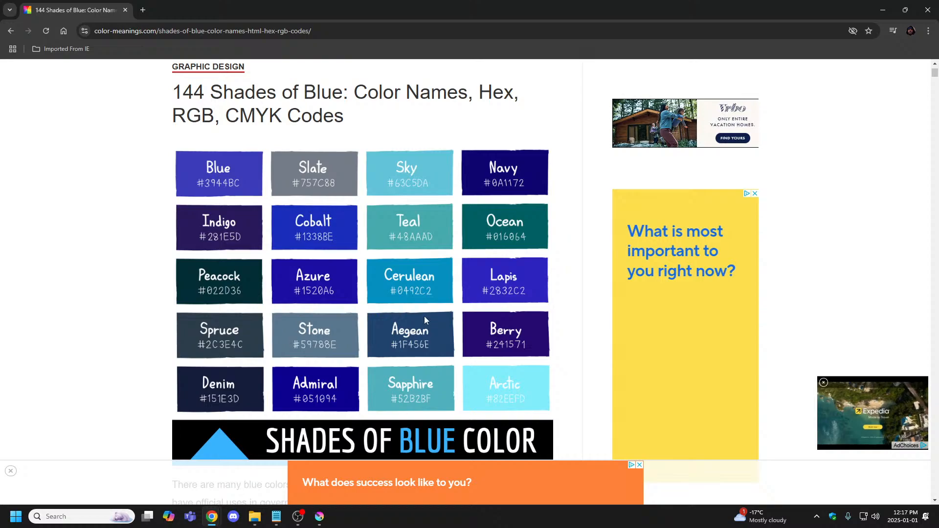
Switch to Krita and load the PixelArt Blue palette from the available palettes.
{"action": "left_click", "coordinate": [328, 523]}
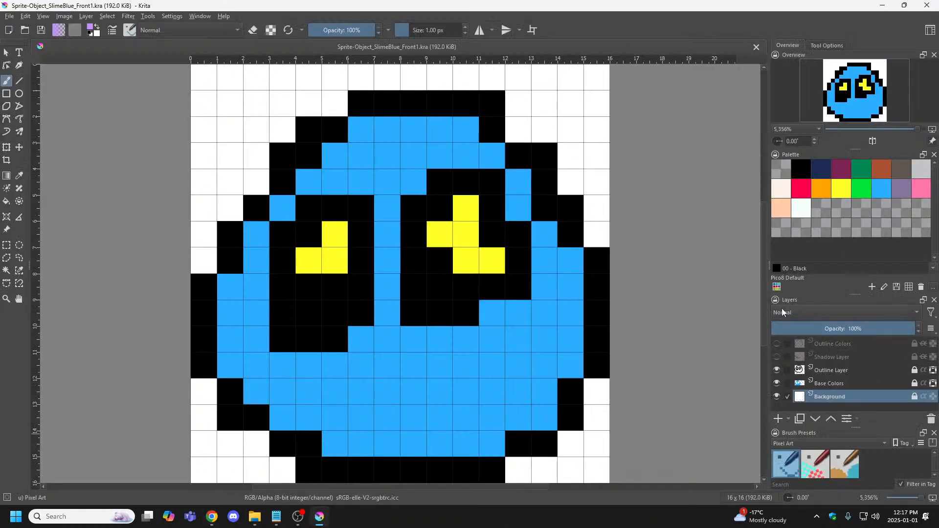
{"action": "left_click", "coordinate": [777, 287]}
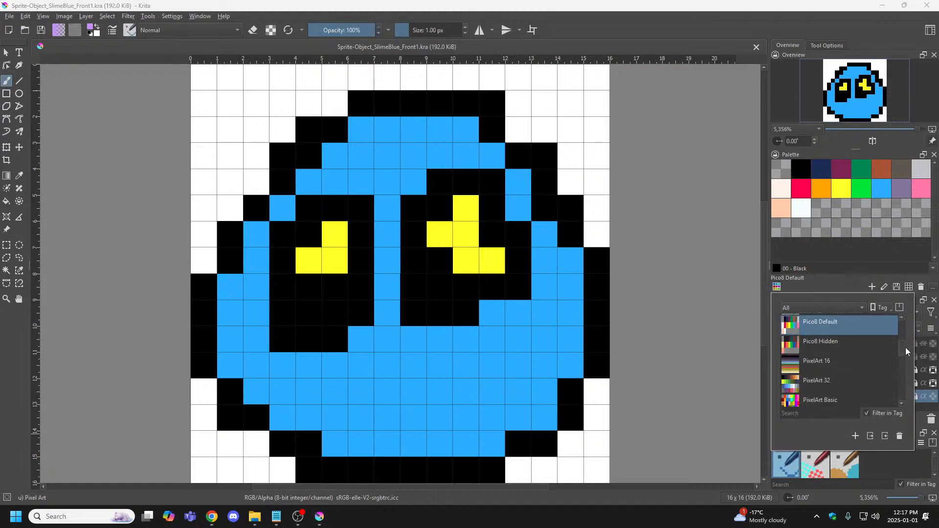
{"action": "left_click_drag", "start_coordinate": [902, 347], "coordinate": [900, 360]}
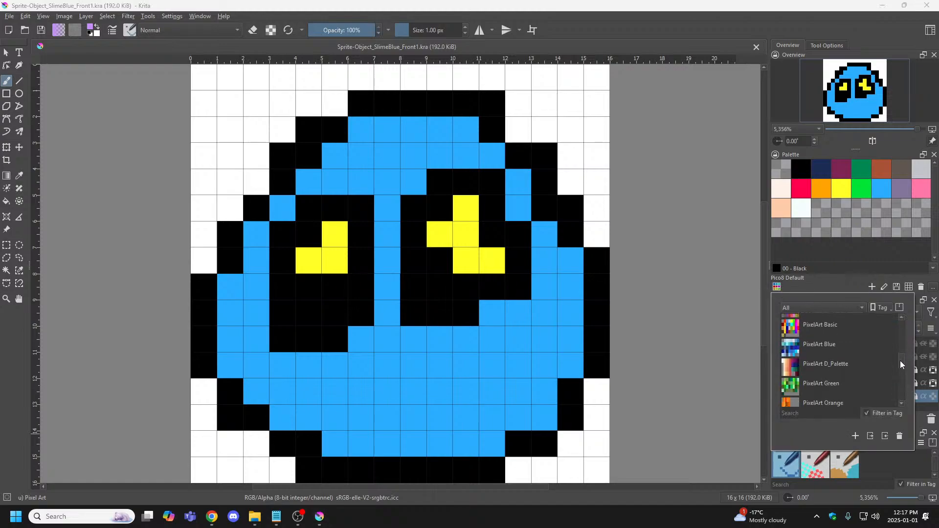
{"action": "left_click", "coordinate": [826, 347]}
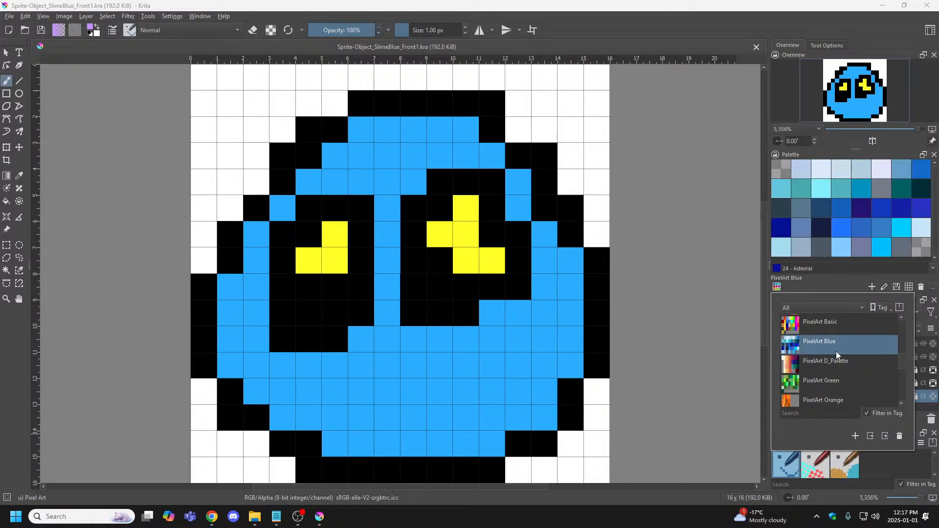
{"action": "left_click", "coordinate": [832, 274]}
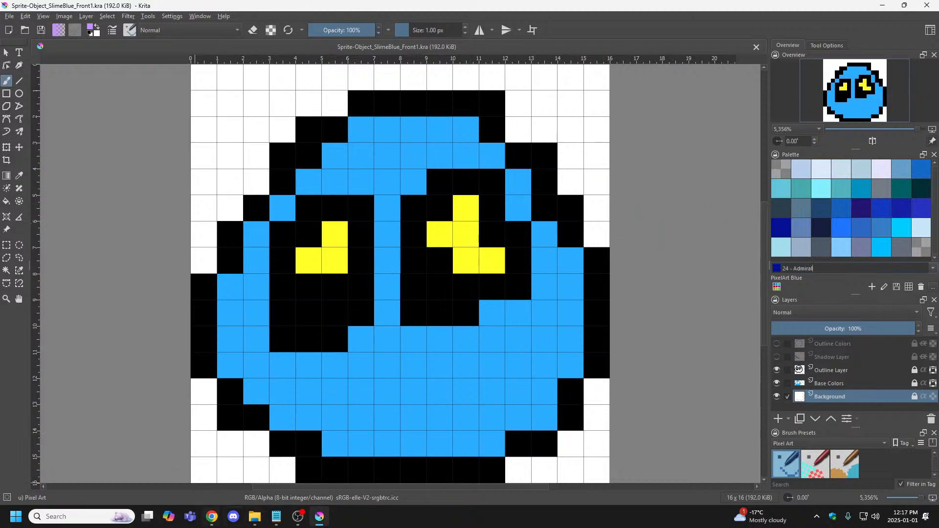
Switch to Chrome and examine the names and Hex, RGB and CMYK codes on the 144 Shades of Blue page.
{"action": "left_click", "coordinate": [209, 520]}
{"action": "left_click", "coordinate": [267, 463]}
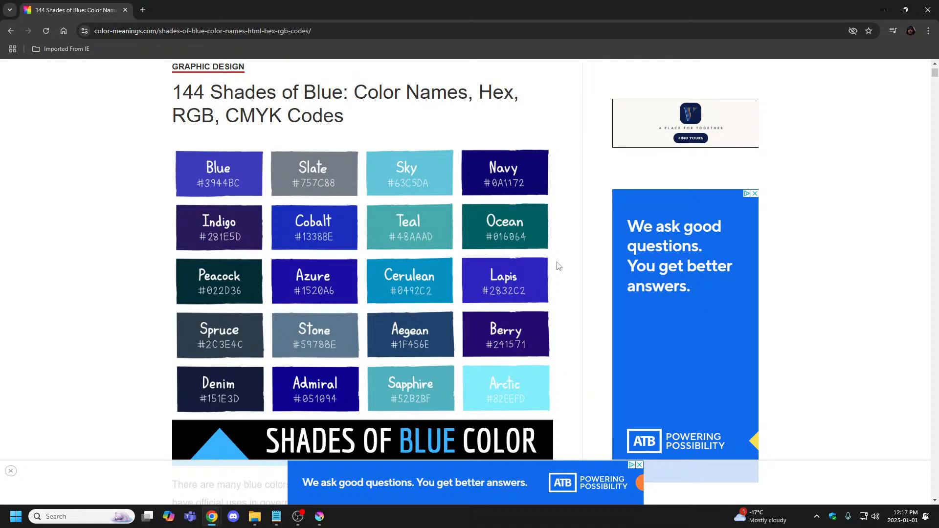
{"action": "scroll", "coordinate": [548, 264], "scroll_direction": "down", "scroll_amount": 20}
{"action": "scroll", "coordinate": [592, 296], "scroll_direction": "up", "scroll_amount": 8}
{"action": "scroll", "coordinate": [592, 299], "scroll_direction": "up", "scroll_amount": 5}
{"action": "scroll", "coordinate": [593, 302], "scroll_direction": "down", "scroll_amount": 20}
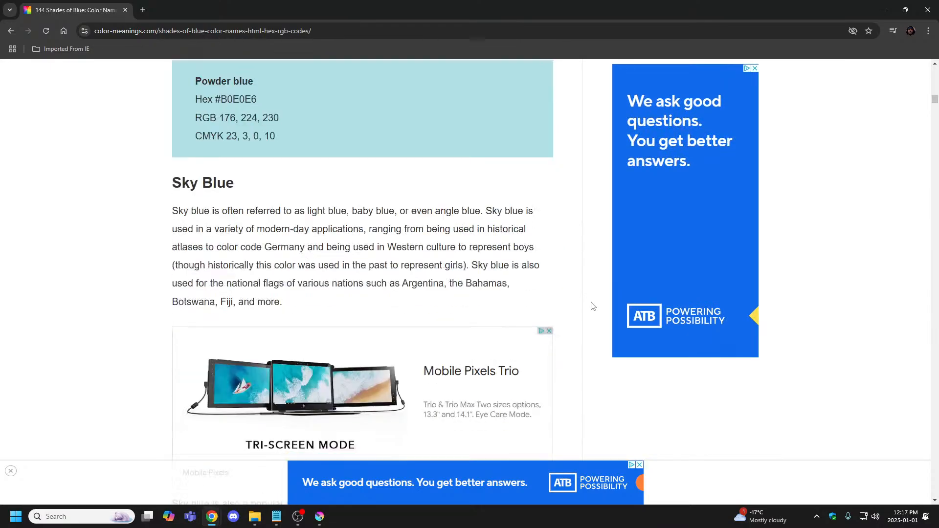
{"action": "scroll", "coordinate": [577, 323], "scroll_direction": "down", "scroll_amount": 8}
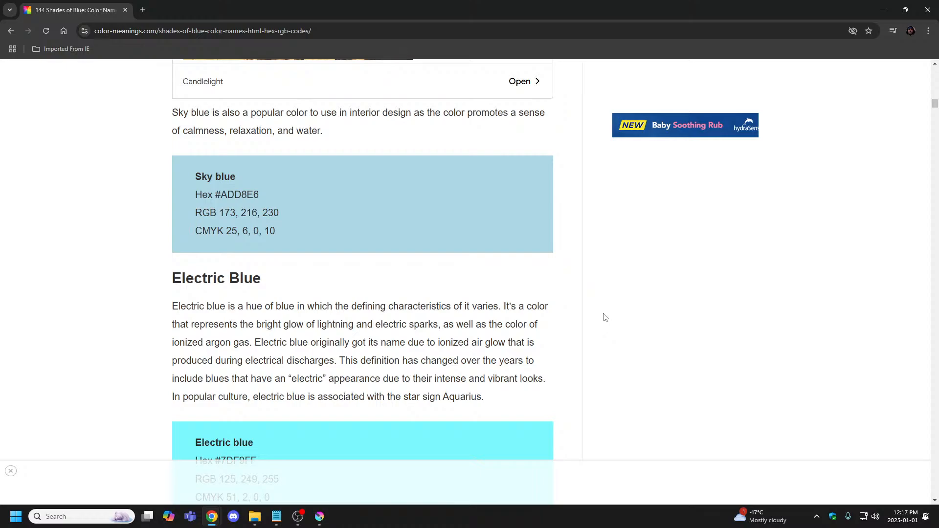
{"action": "scroll", "coordinate": [605, 318], "scroll_direction": "down", "scroll_amount": 8}
{"action": "scroll", "coordinate": [604, 317], "scroll_direction": "down", "scroll_amount": 8}
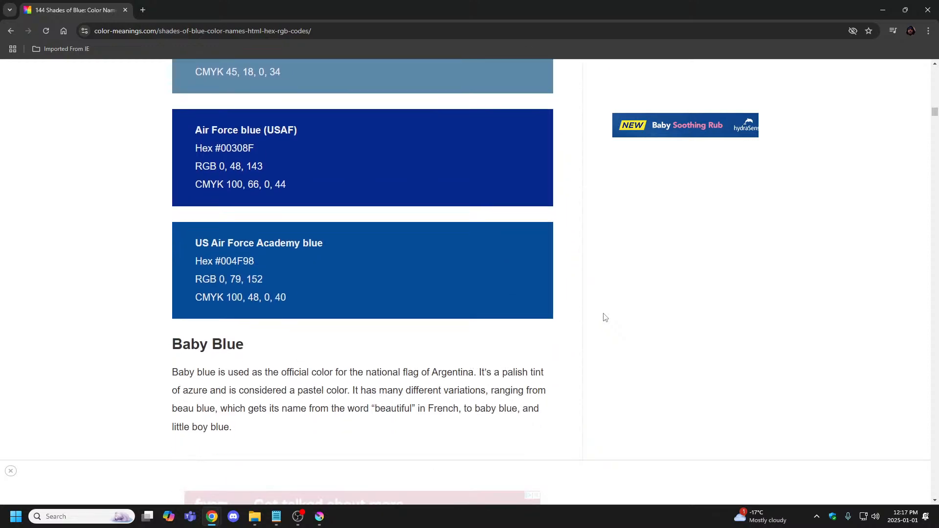
{"action": "scroll", "coordinate": [604, 317], "scroll_direction": "down", "scroll_amount": 4}
{"action": "scroll", "coordinate": [604, 317], "scroll_direction": "up", "scroll_amount": 4}
{"action": "scroll", "coordinate": [605, 317], "scroll_direction": "up", "scroll_amount": 2}
{"action": "scroll", "coordinate": [605, 318], "scroll_direction": "down", "scroll_amount": 15}
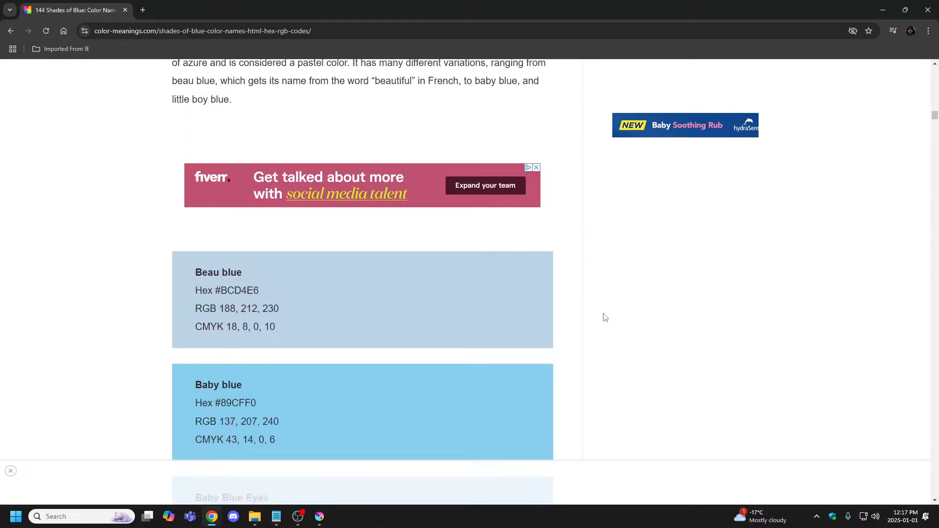
{"action": "scroll", "coordinate": [605, 317], "scroll_direction": "down", "scroll_amount": 8}
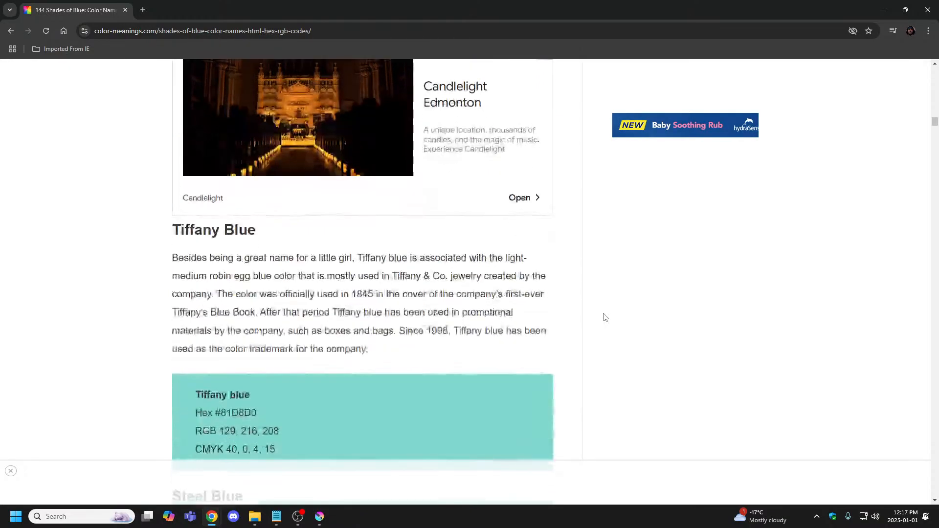
Leave the blue shades page, search Google for "rgb for red colormeanings.com" and copy the search phrase.
{"action": "left_click", "coordinate": [16, 33]}
{"action": "left_click", "coordinate": [18, 35]}
{"action": "left_click", "coordinate": [343, 200]}
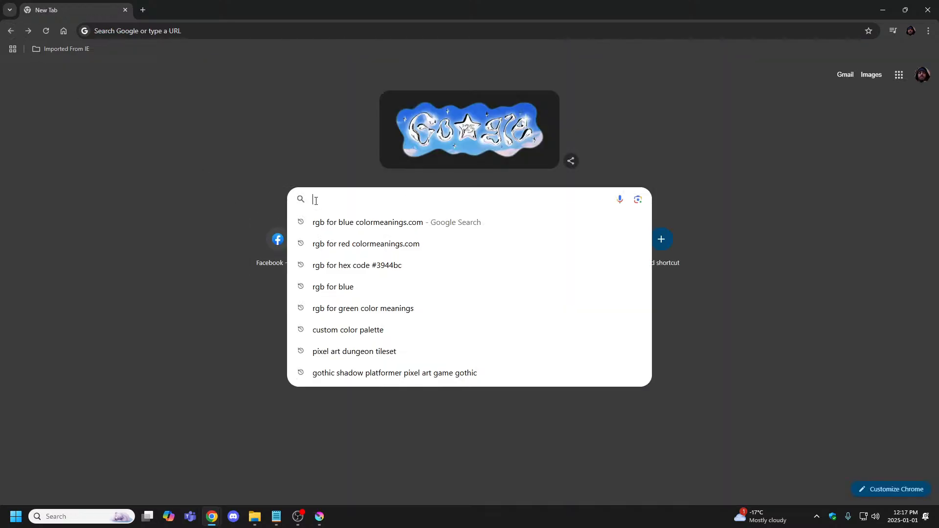
{"action": "left_click", "coordinate": [384, 243]}
{"action": "left_click_drag", "start_coordinate": [227, 84], "coordinate": [91, 87]}
{"action": "key", "text": "ctrl+c"}
Open the Color Meanings result on shades of red and examine its chart of named swatches and hex codes.
{"action": "scroll", "coordinate": [161, 329], "scroll_direction": "down", "scroll_amount": 12}
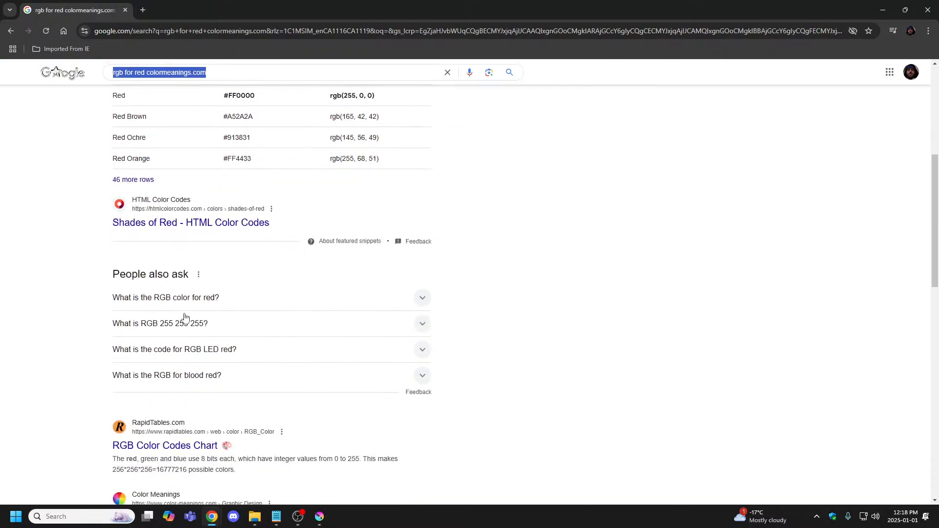
{"action": "left_click", "coordinate": [223, 225]}
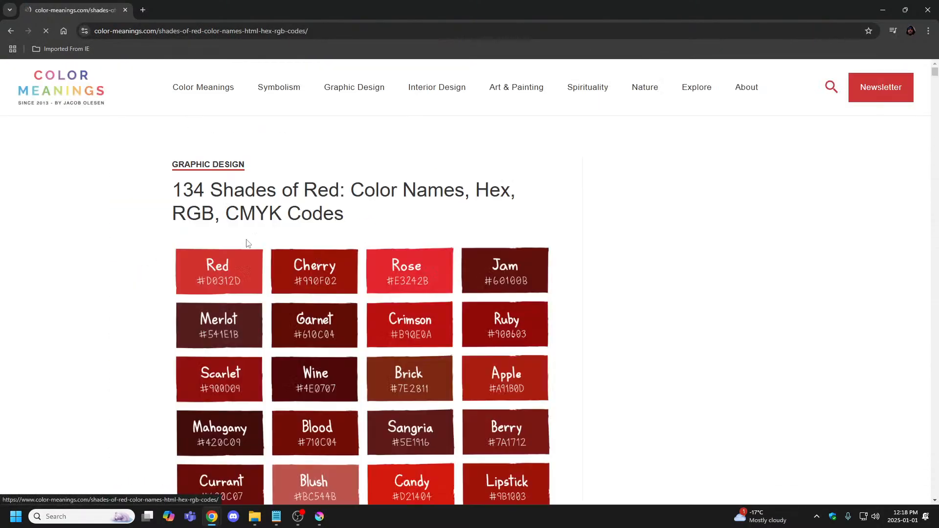
{"action": "scroll", "coordinate": [595, 313], "scroll_direction": "down", "scroll_amount": 2}
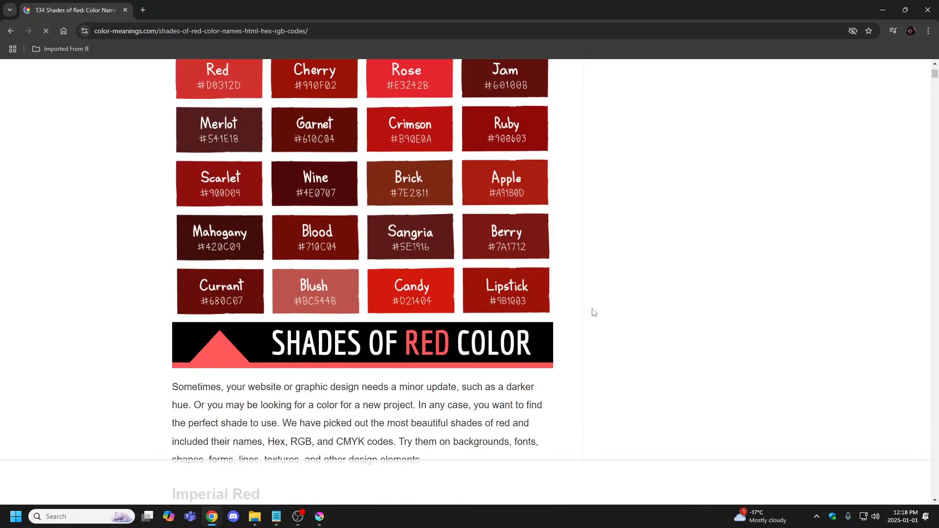
{"action": "scroll", "coordinate": [264, 215], "scroll_direction": "up", "scroll_amount": 2}
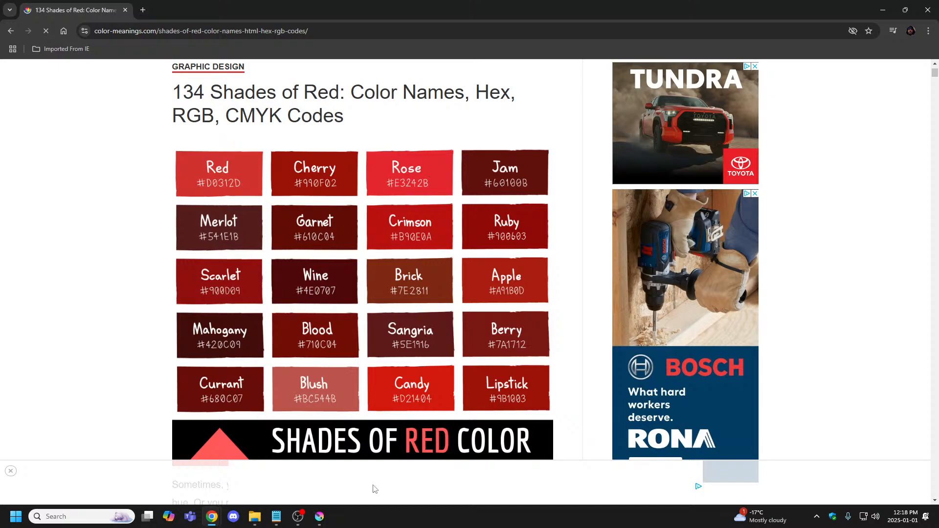
Switch to Krita and load the PixelArt Red palette from the available palettes.
{"action": "left_click", "coordinate": [319, 517]}
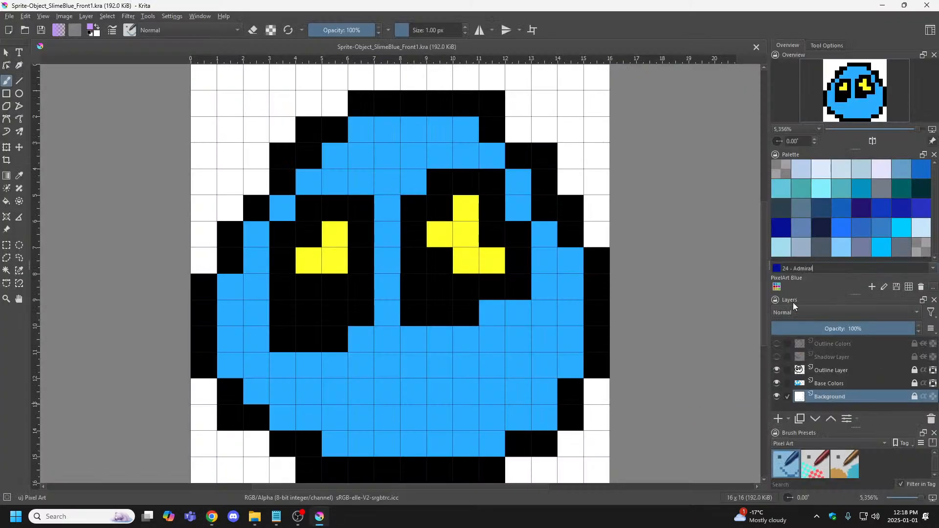
{"action": "left_click", "coordinate": [777, 287]}
{"action": "scroll", "coordinate": [839, 362], "scroll_direction": "down", "scroll_amount": 3}
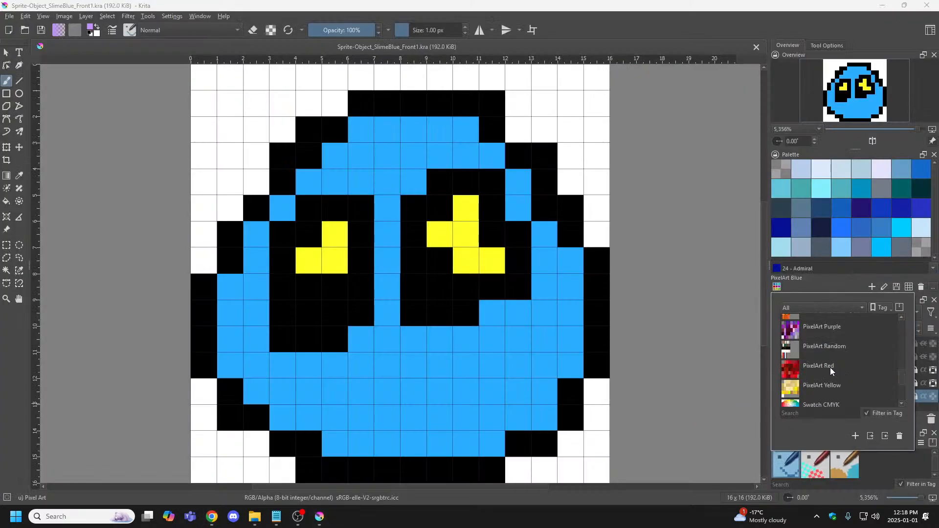
{"action": "left_click", "coordinate": [830, 368]}
{"action": "left_click", "coordinate": [833, 279]}
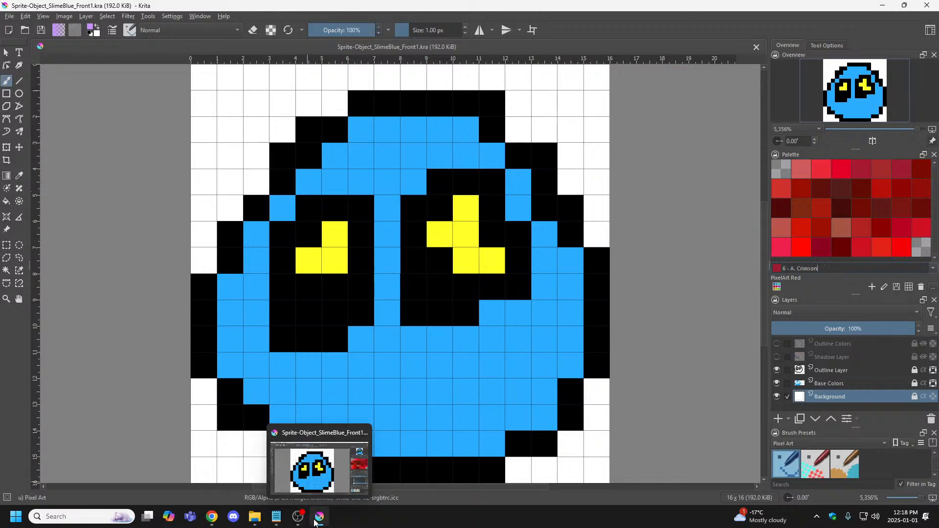
Switch to Chrome and examine the names and Hex, RGB and CMYK codes on the 134 Shades of Red page.
{"action": "mouse_move", "coordinate": [216, 524]}
{"action": "left_click", "coordinate": [264, 455]}
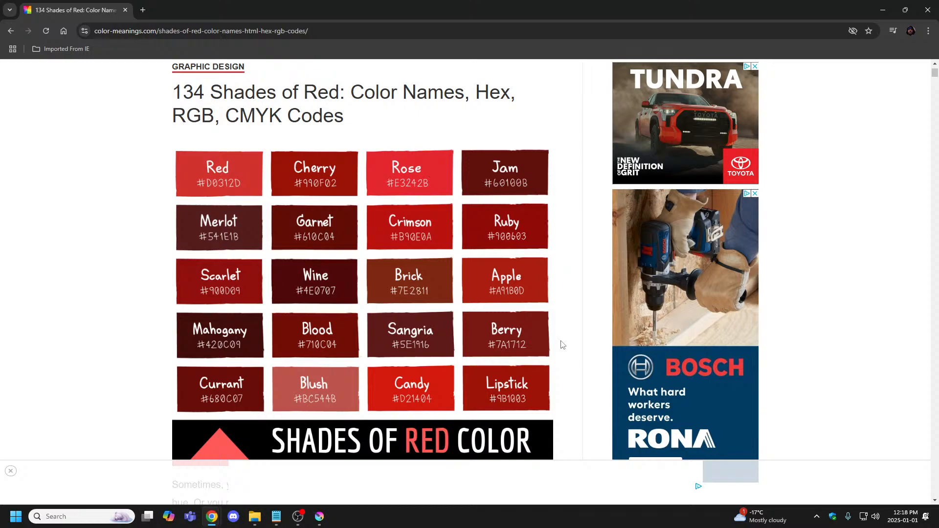
{"action": "scroll", "coordinate": [581, 346], "scroll_direction": "down", "scroll_amount": 10}
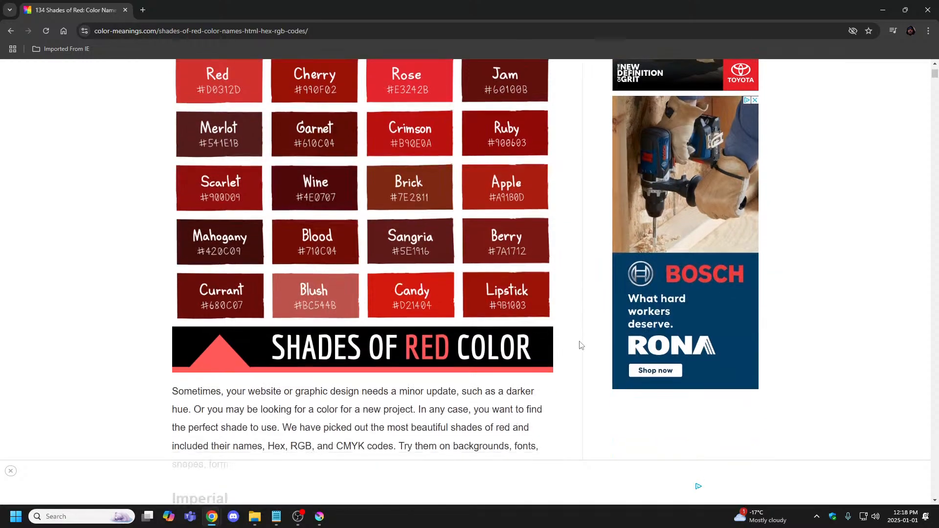
{"action": "scroll", "coordinate": [580, 345], "scroll_direction": "down", "scroll_amount": 10}
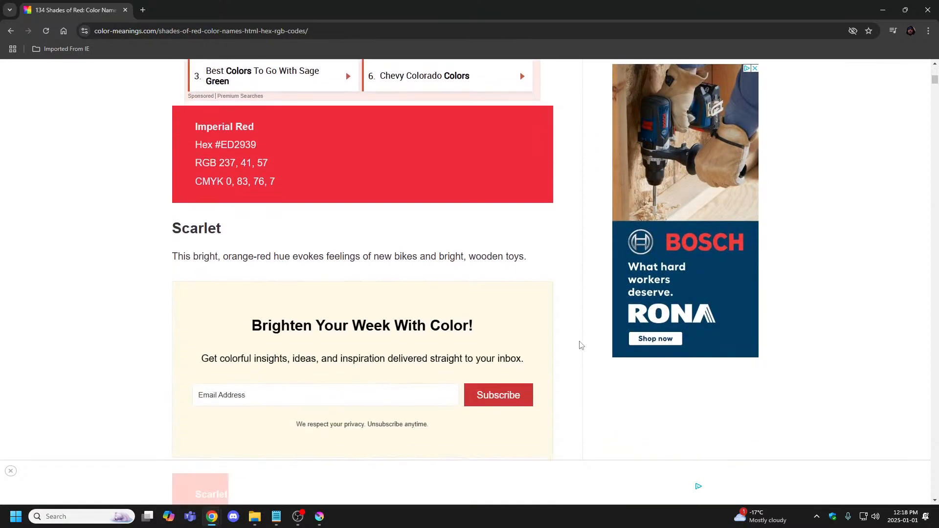
{"action": "scroll", "coordinate": [581, 346], "scroll_direction": "down", "scroll_amount": 10}
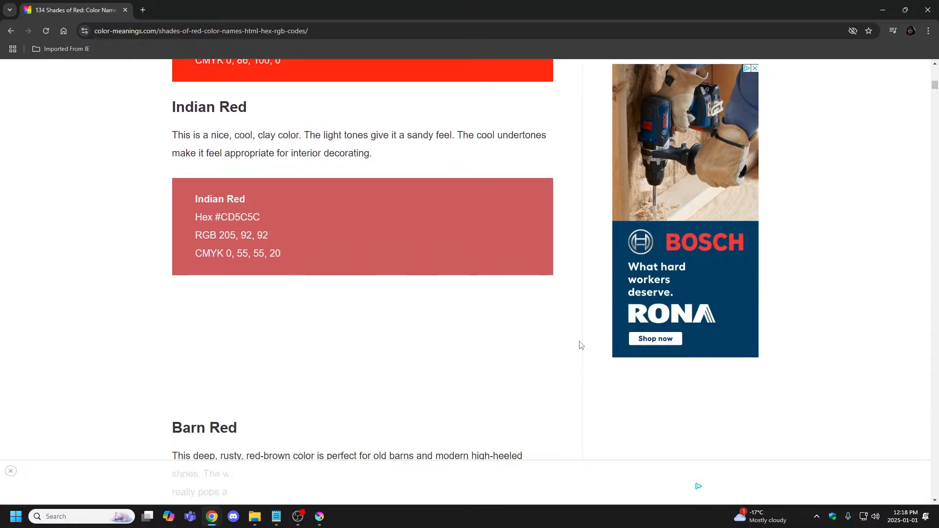
{"action": "scroll", "coordinate": [581, 346], "scroll_direction": "down", "scroll_amount": 8}
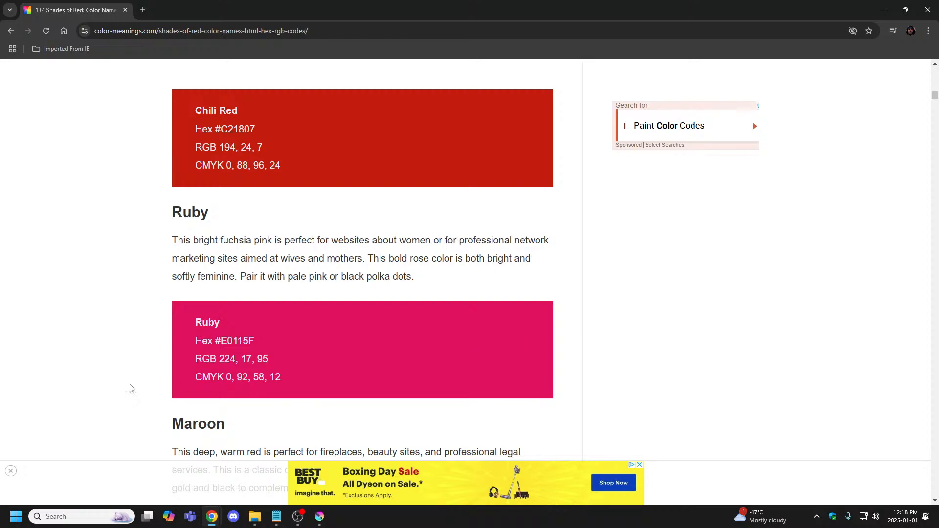
Leave the red shades page and search Google for "rgb for orange colormeanings.com" by adapting the copied search phrase.
{"action": "left_click", "coordinate": [10, 31]}
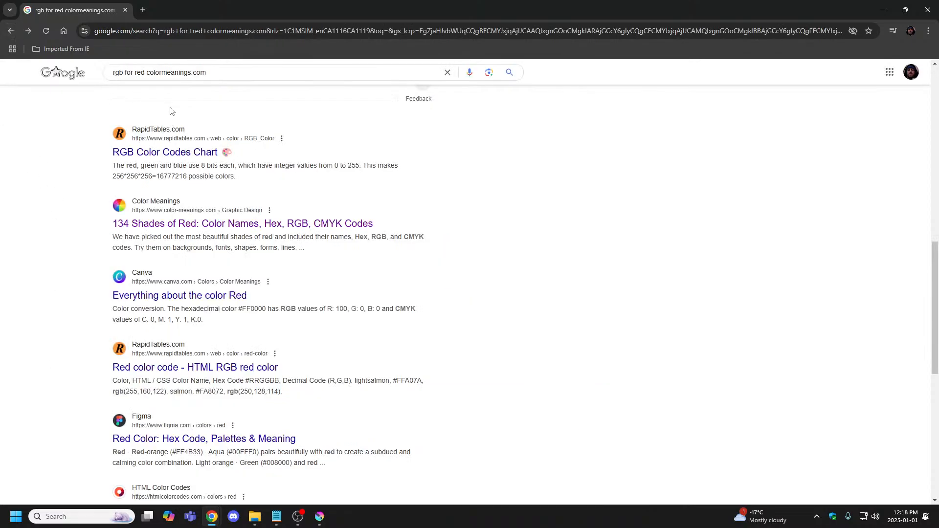
{"action": "left_click", "coordinate": [11, 31]}
{"action": "left_click", "coordinate": [338, 199]}
{"action": "key", "text": "ctrl+v"}
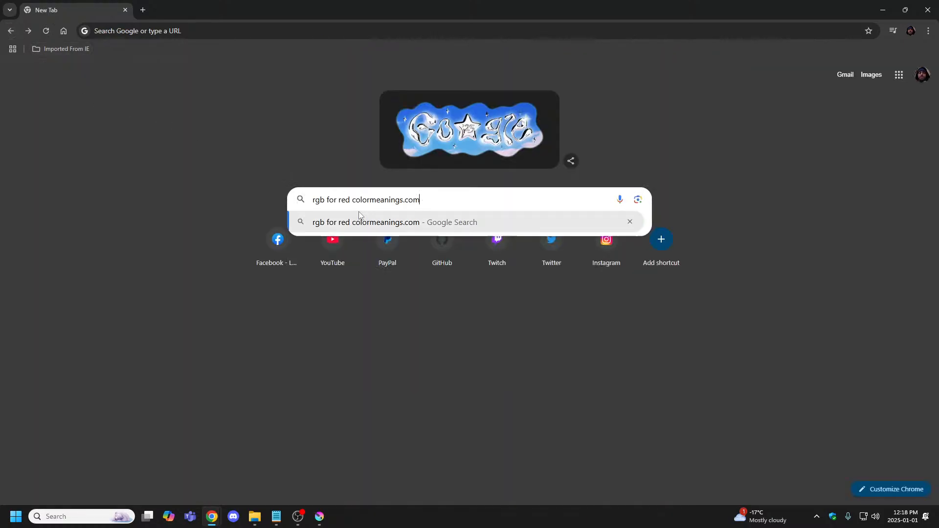
{"action": "left_click_drag", "start_coordinate": [348, 203], "coordinate": [339, 204]}
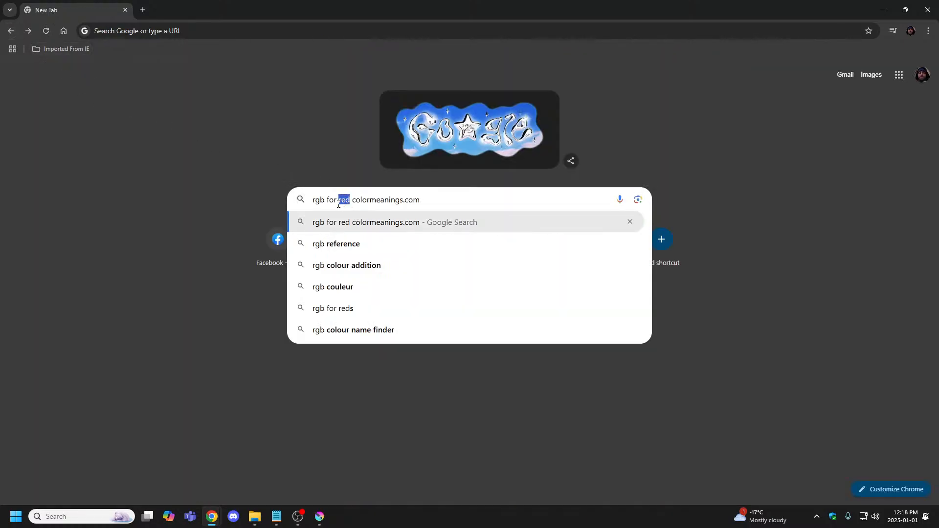
{"action": "type", "text": "orange"}
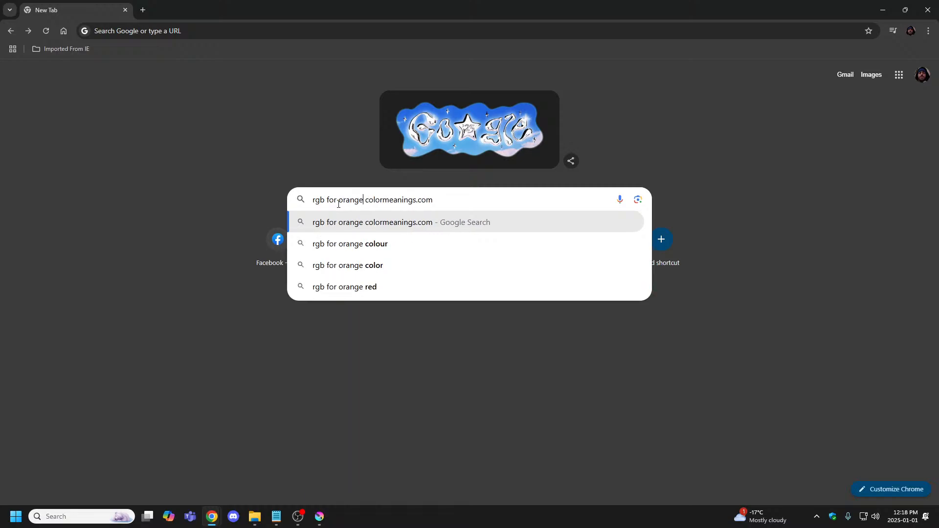
{"action": "key", "text": "Return"}
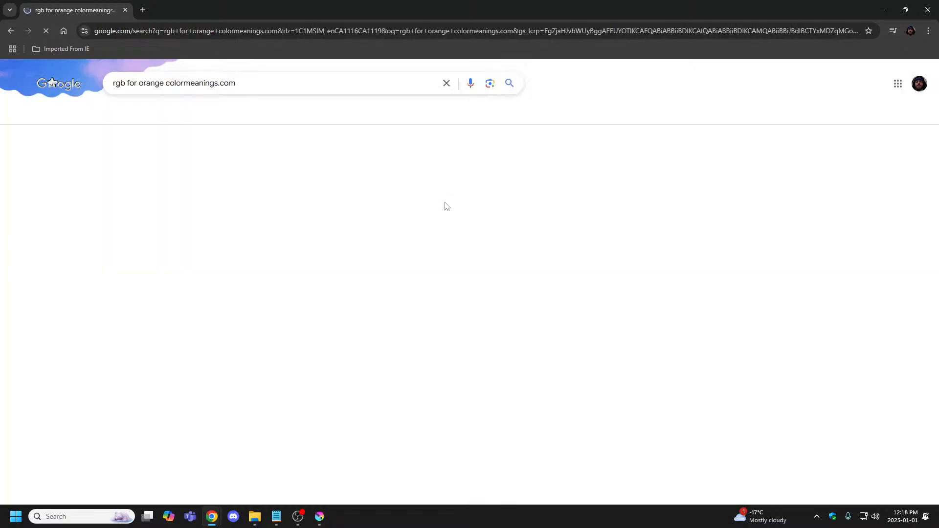
Open the Color Meanings result on shades of orange and examine its chart of named swatches and hex codes.
{"action": "scroll", "coordinate": [308, 250], "scroll_direction": "down", "scroll_amount": 4}
{"action": "scroll", "coordinate": [281, 285], "scroll_direction": "down", "scroll_amount": 8}
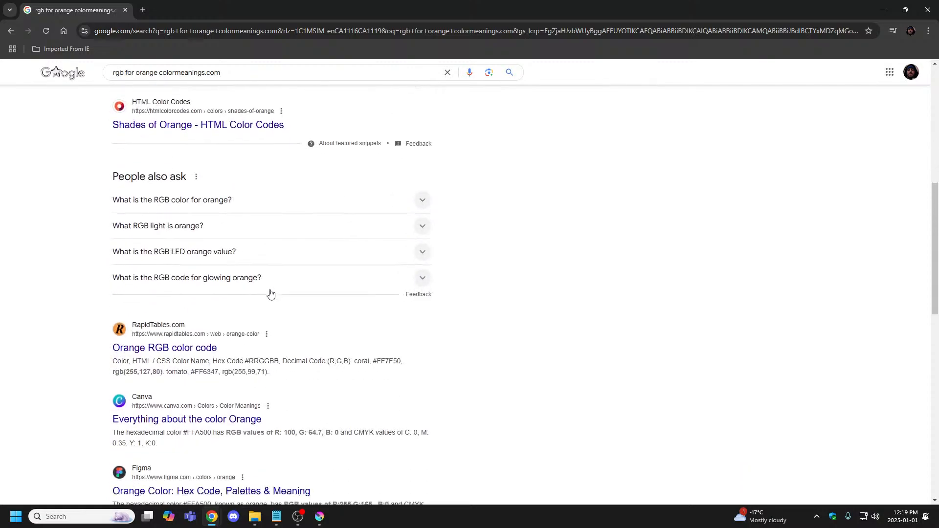
{"action": "scroll", "coordinate": [195, 306], "scroll_direction": "down", "scroll_amount": 2}
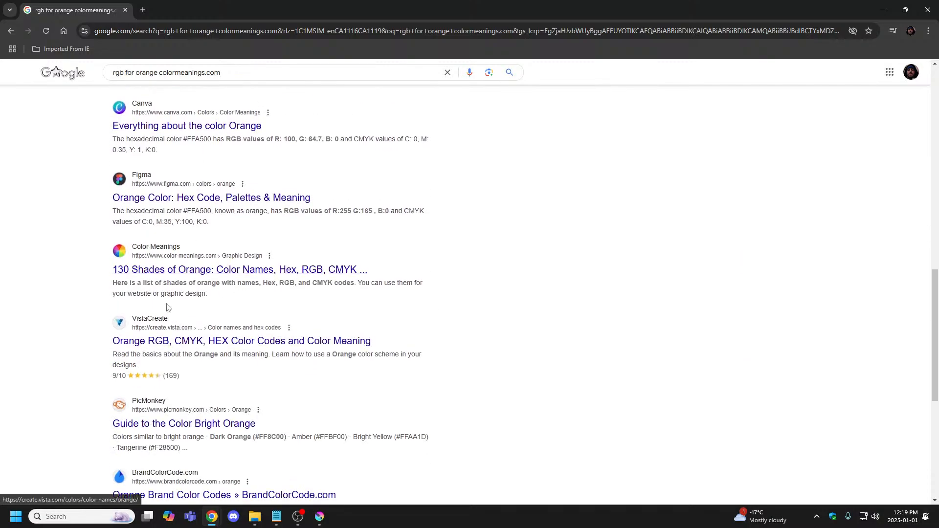
{"action": "left_click", "coordinate": [164, 273]}
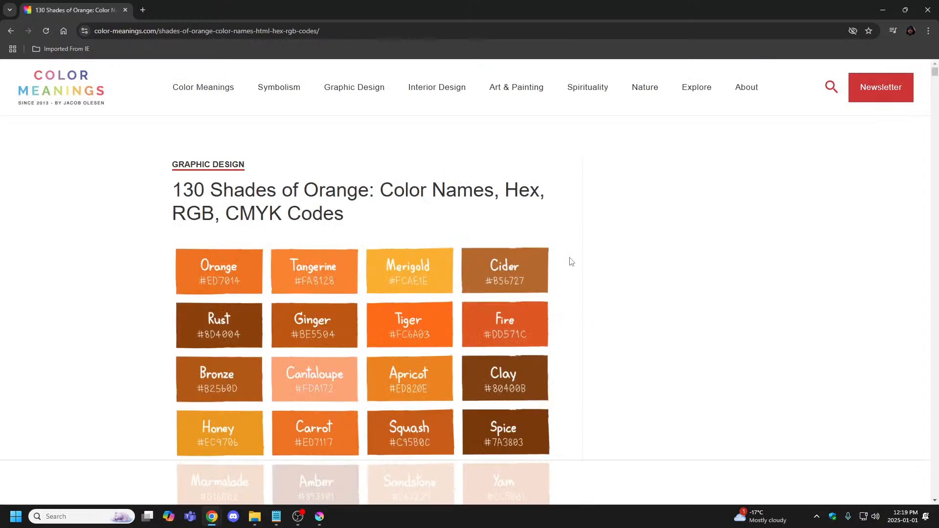
{"action": "scroll", "coordinate": [571, 262], "scroll_direction": "down", "scroll_amount": 2}
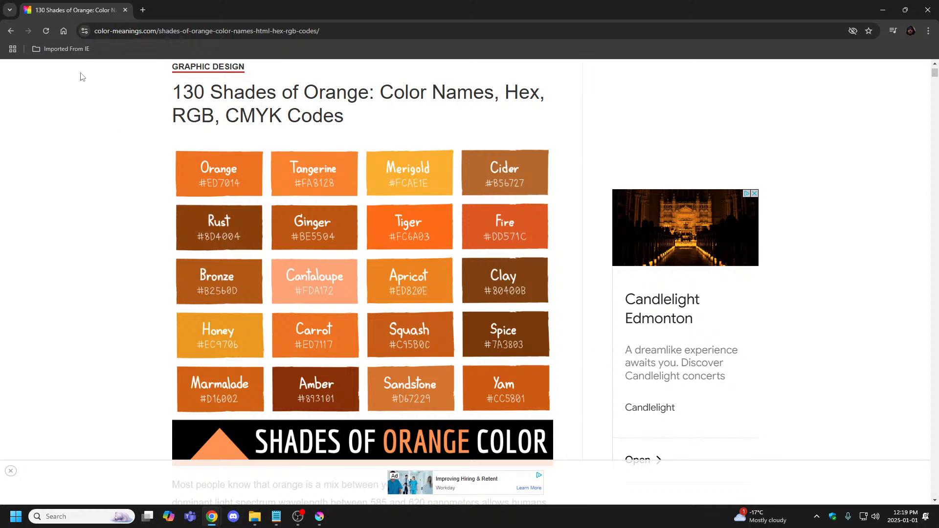
Leave the orange shades page and search Google for "rgb for clouds".
{"action": "left_click", "coordinate": [17, 32]}
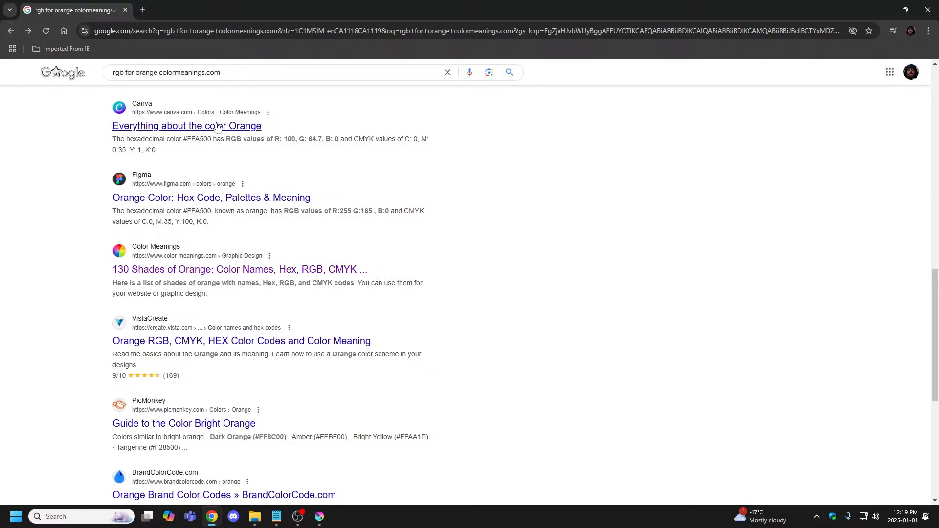
{"action": "left_click", "coordinate": [12, 32]}
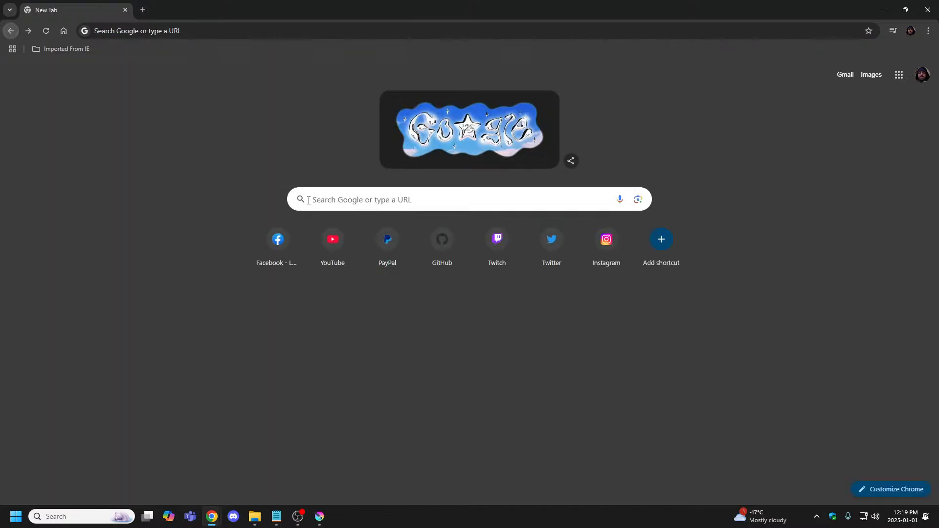
{"action": "left_click", "coordinate": [337, 204]}
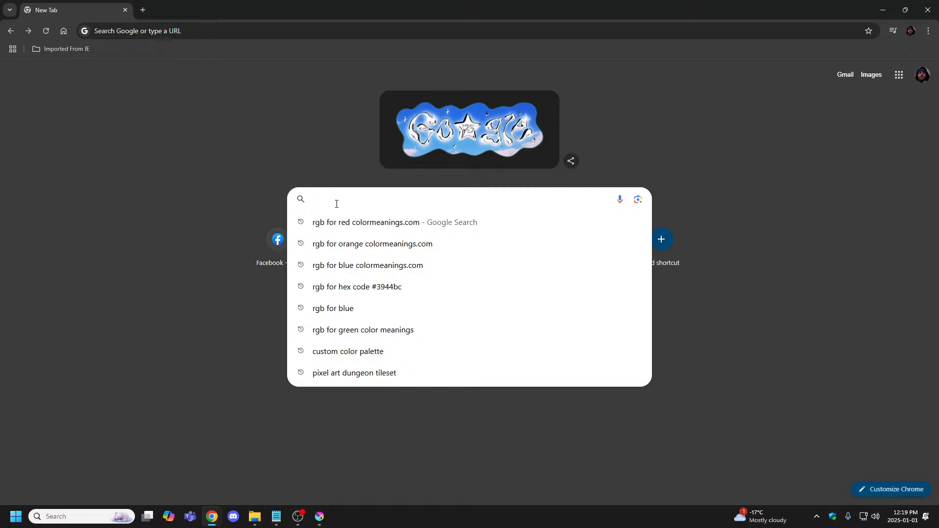
{"action": "type", "text": "rgb for cl"}
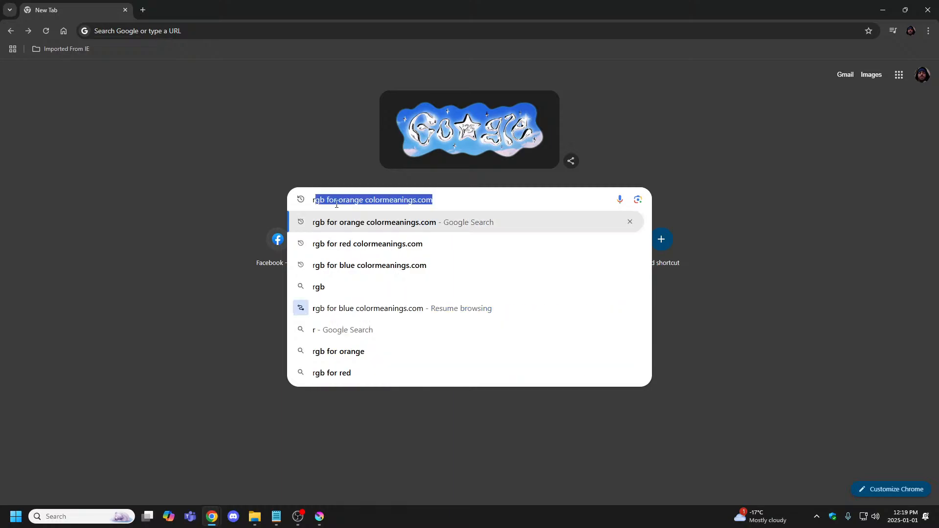
{"action": "type", "text": "ouds"}
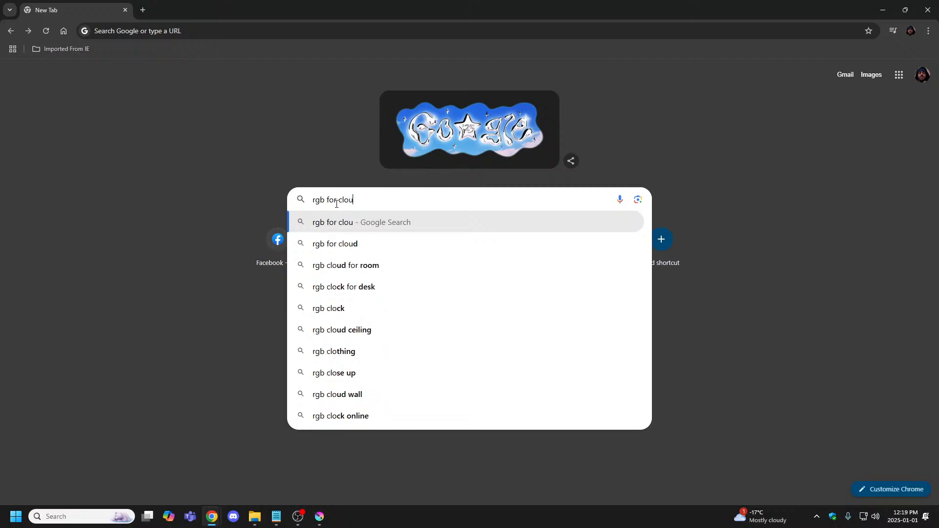
{"action": "key", "text": "Return"}
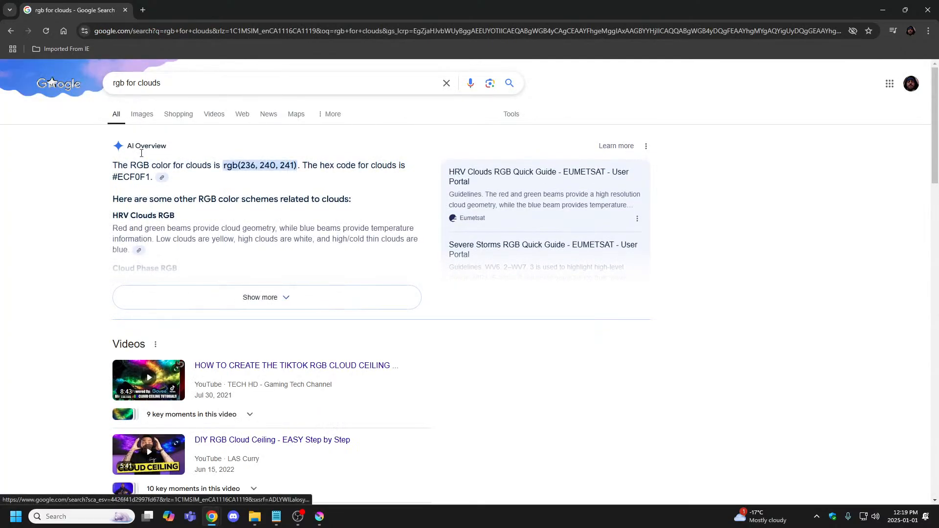
Open the Color Hex result for the Clouds Color Palette, compare it with Krita and highlight the hex code f6f6f6.
{"action": "scroll", "coordinate": [175, 296], "scroll_direction": "down", "scroll_amount": 10}
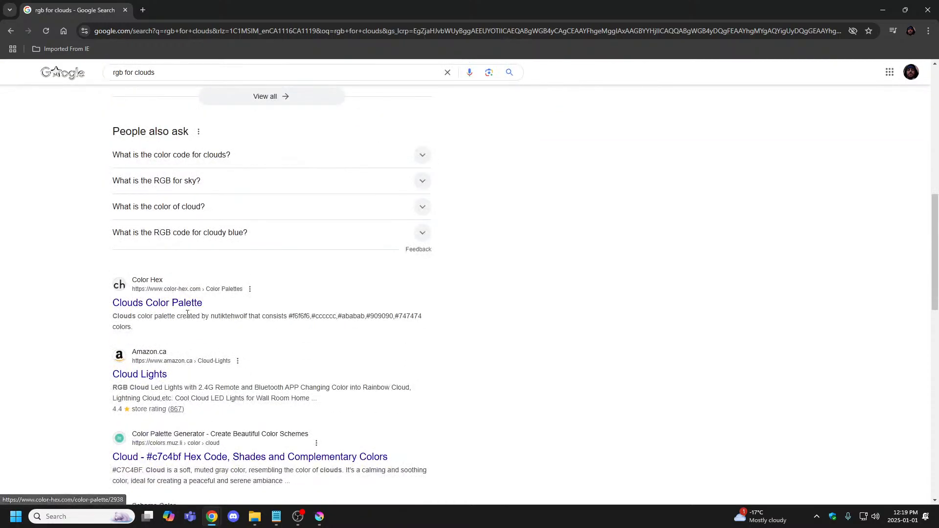
{"action": "left_click", "coordinate": [169, 307]}
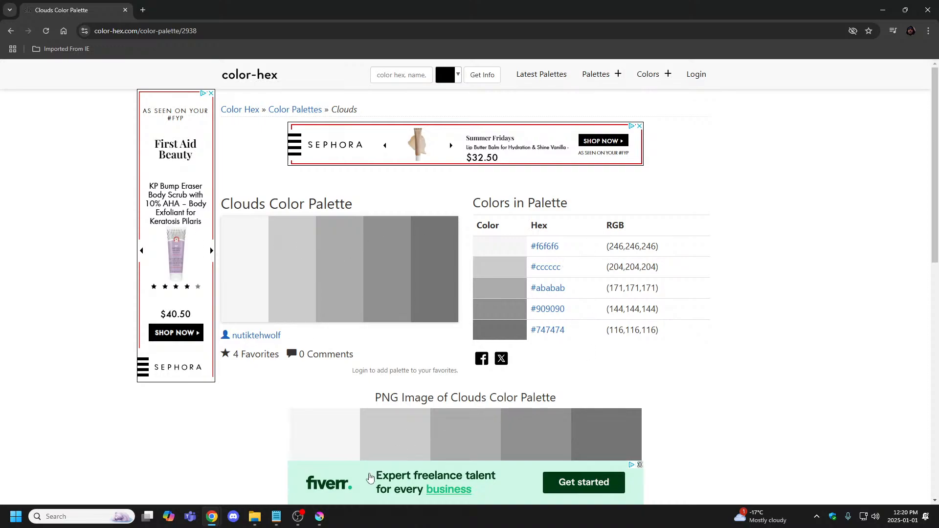
{"action": "left_click", "coordinate": [319, 516]}
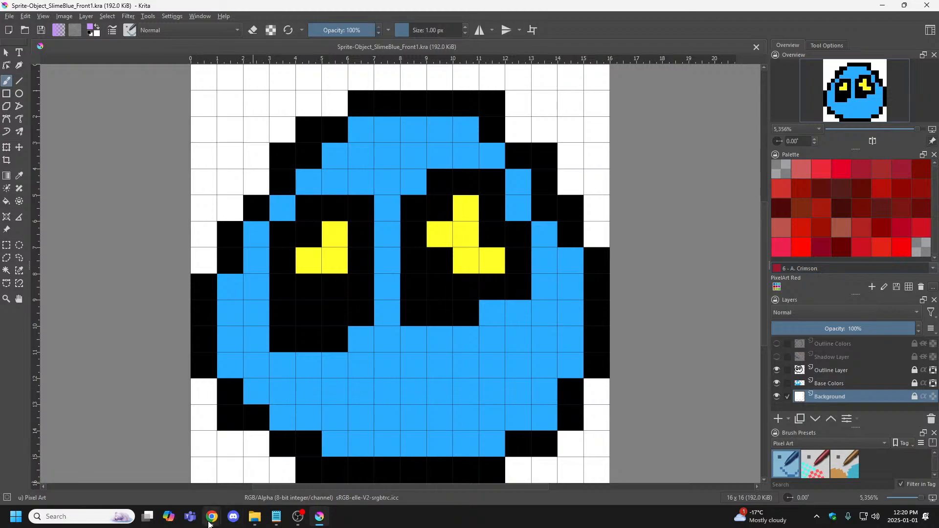
{"action": "mouse_move", "coordinate": [212, 517]}
{"action": "left_click", "coordinate": [258, 471]}
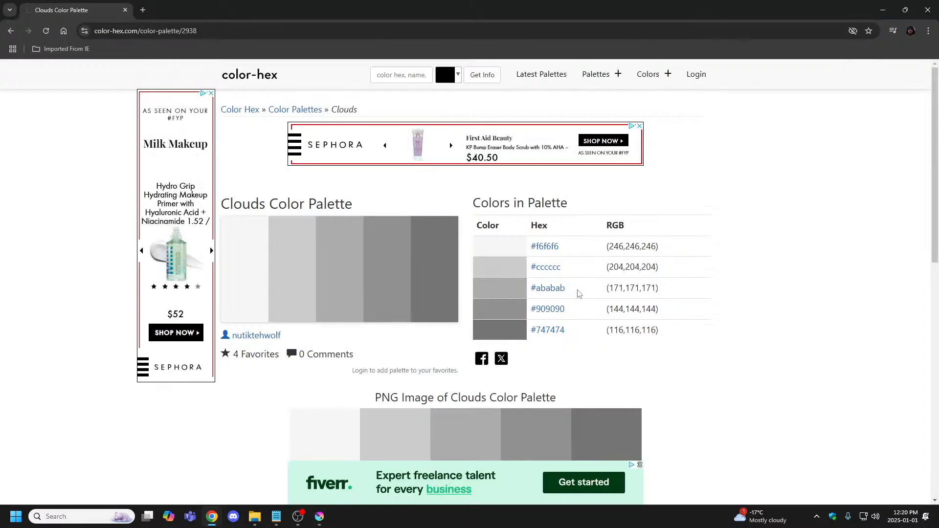
{"action": "double_click", "coordinate": [548, 246]}
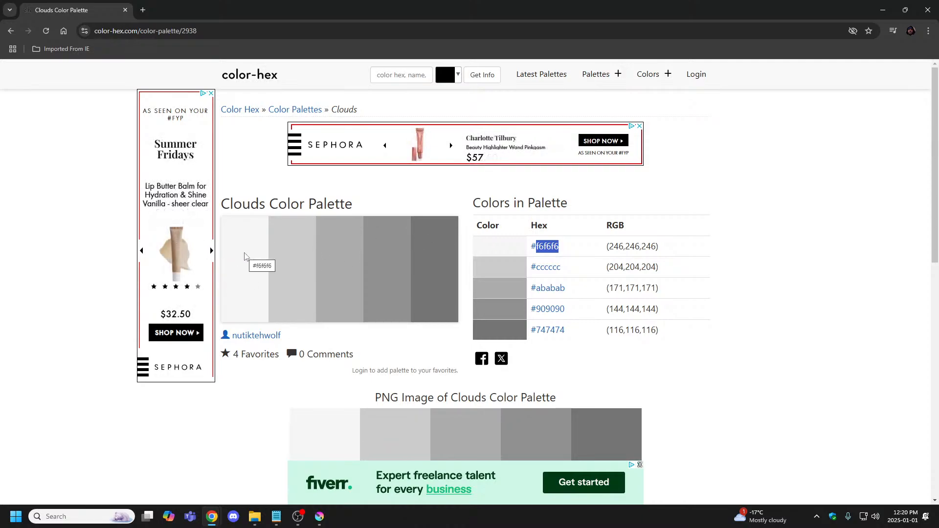
Return to the cloud search results, look through them and close Chrome.
{"action": "left_click", "coordinate": [11, 31]}
{"action": "scroll", "coordinate": [278, 310], "scroll_direction": "down", "scroll_amount": 4}
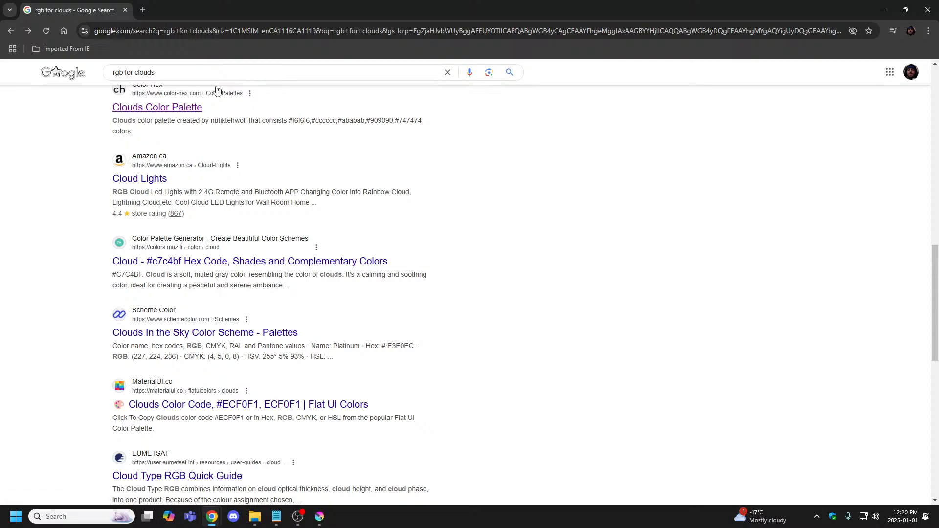
{"action": "left_click", "coordinate": [930, 8]}
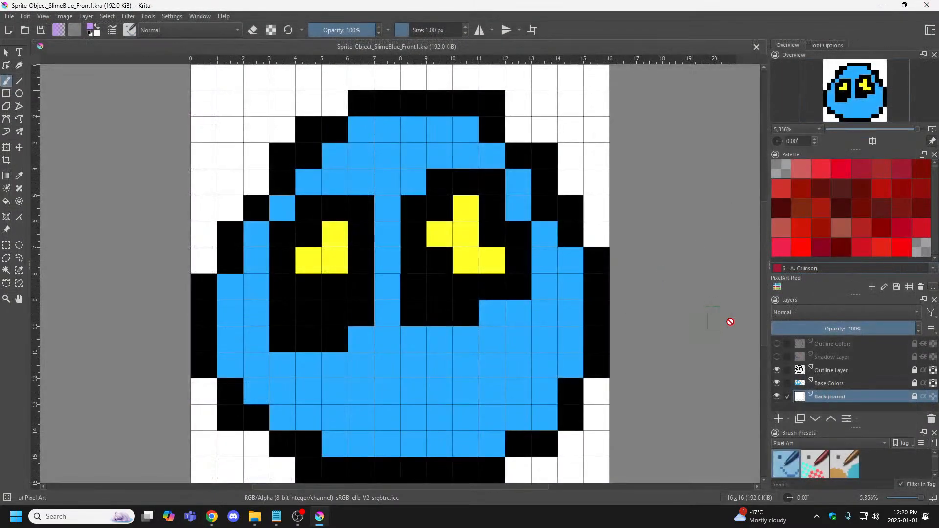
Browse the saved palettes, loading PixelArt Yellow, Swatch RGB, Swatches and Web in turn to compare their colors.
{"action": "left_click", "coordinate": [786, 286]}
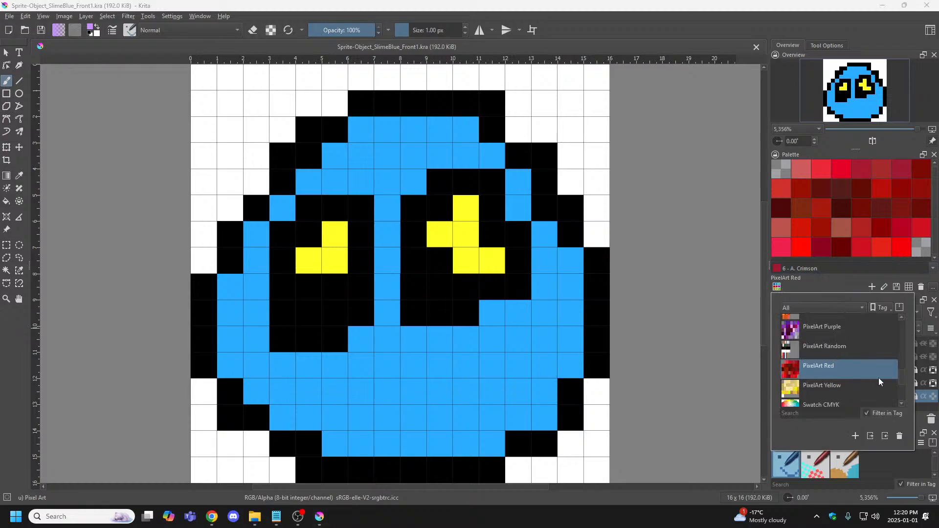
{"action": "left_click", "coordinate": [831, 384]}
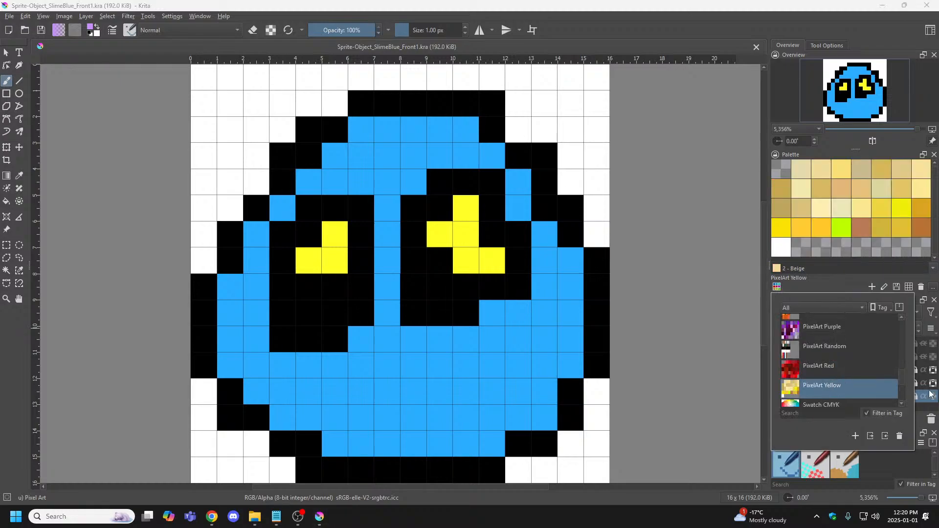
{"action": "left_click", "coordinate": [826, 330]}
{"action": "scroll", "coordinate": [902, 371], "scroll_direction": "down", "scroll_amount": 2}
{"action": "left_click_drag", "start_coordinate": [899, 377], "coordinate": [899, 386]}
{"action": "left_click", "coordinate": [819, 353]}
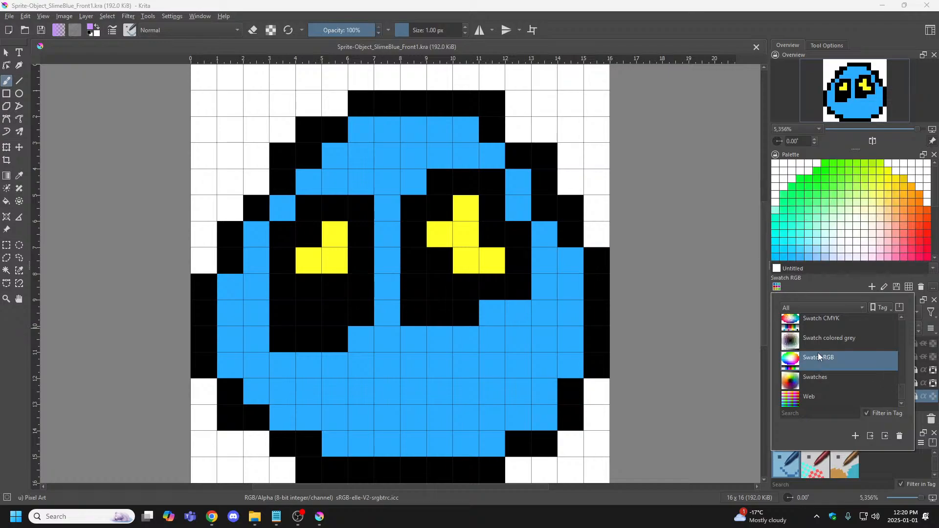
{"action": "left_click", "coordinate": [817, 380]}
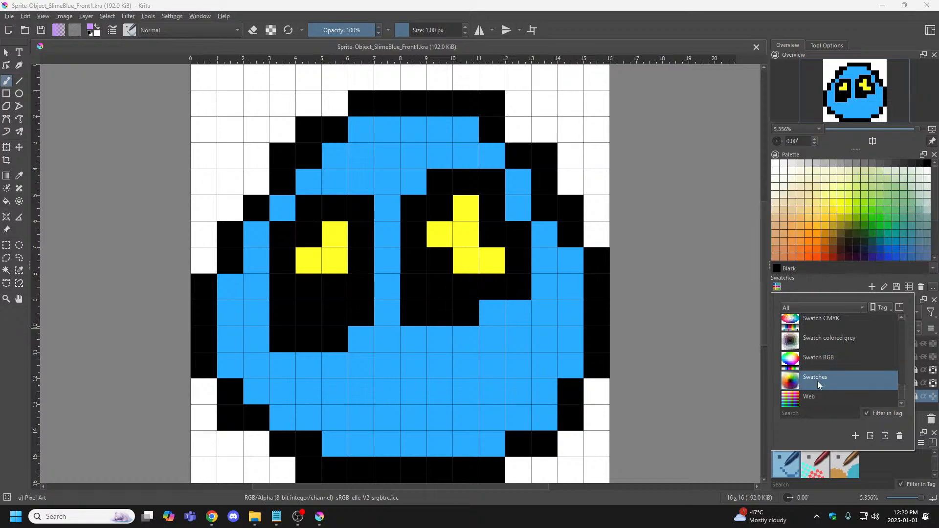
{"action": "left_click_drag", "start_coordinate": [902, 388], "coordinate": [899, 394]}
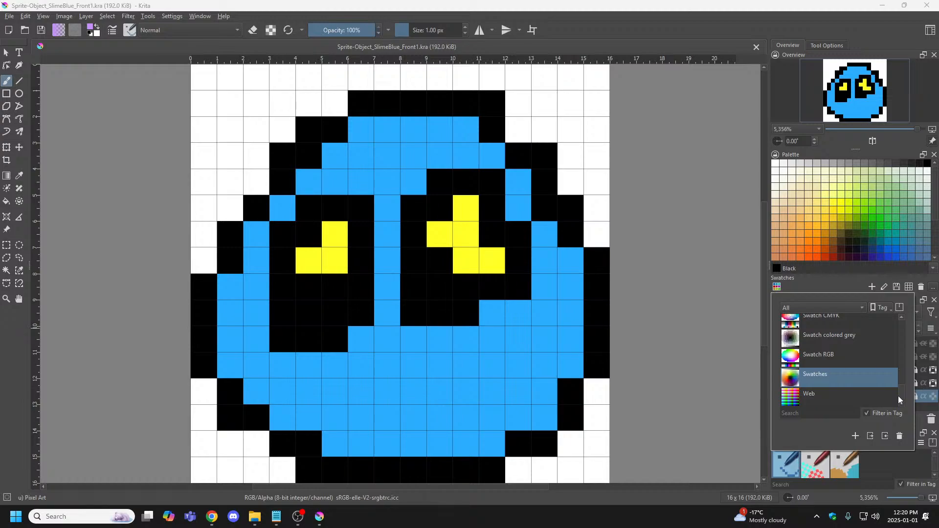
{"action": "left_click", "coordinate": [871, 398]}
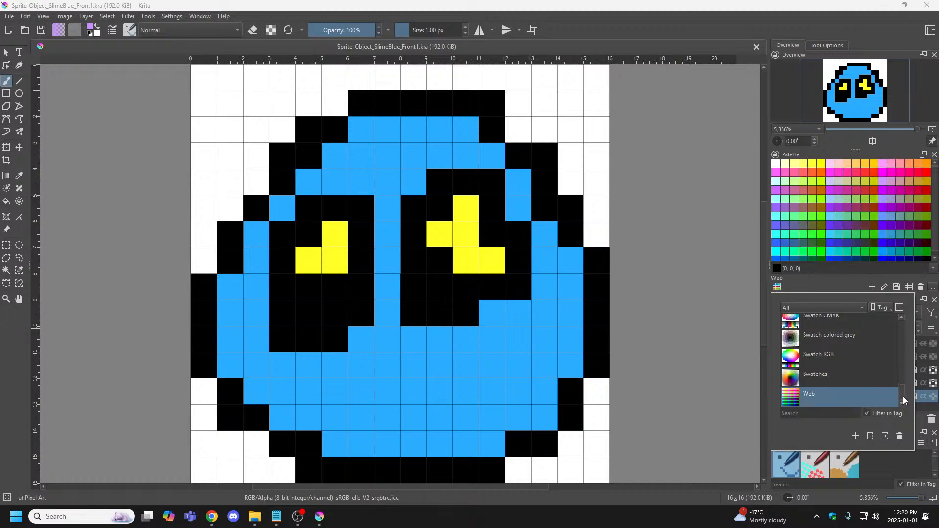
Load the Animation Color Set palette and pick each of its Cloud swatches from Cloud 17 to Cloud 22.
{"action": "left_click_drag", "start_coordinate": [903, 396], "coordinate": [901, 324]}
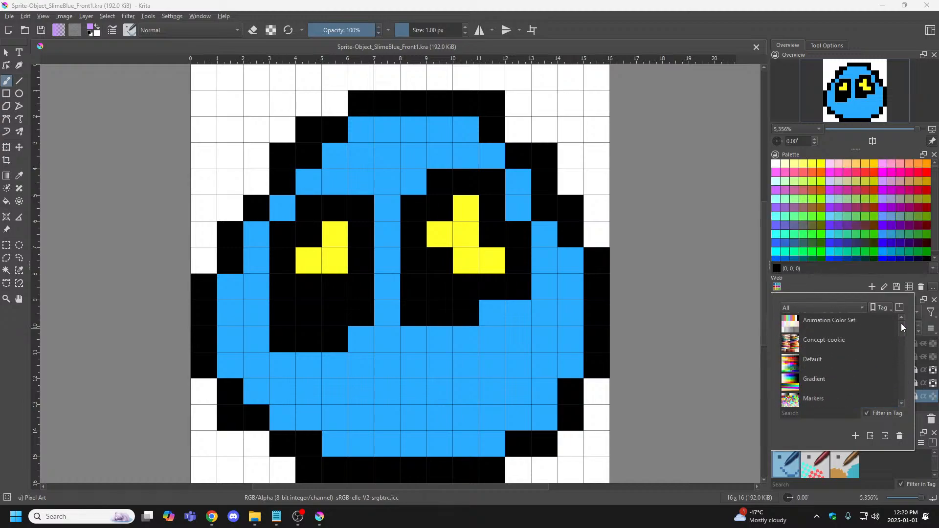
{"action": "left_click", "coordinate": [829, 327]}
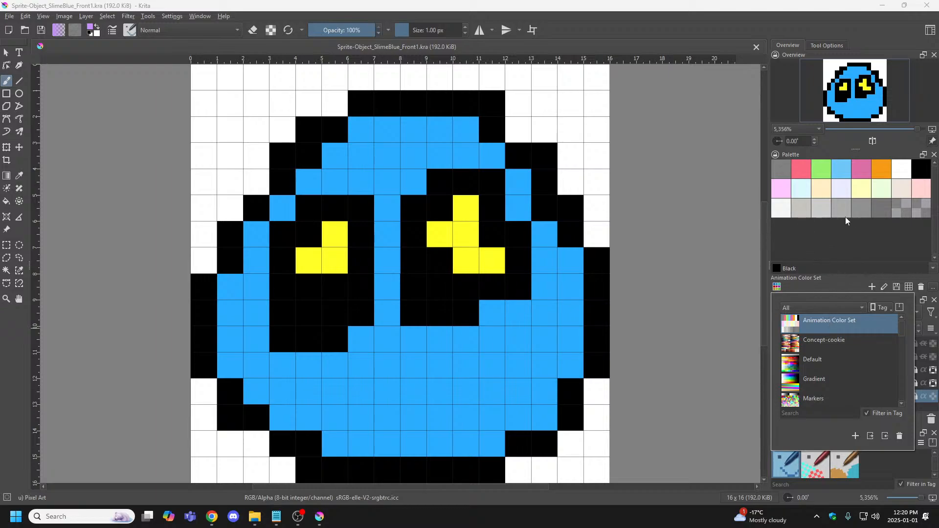
{"action": "left_click", "coordinate": [788, 217]}
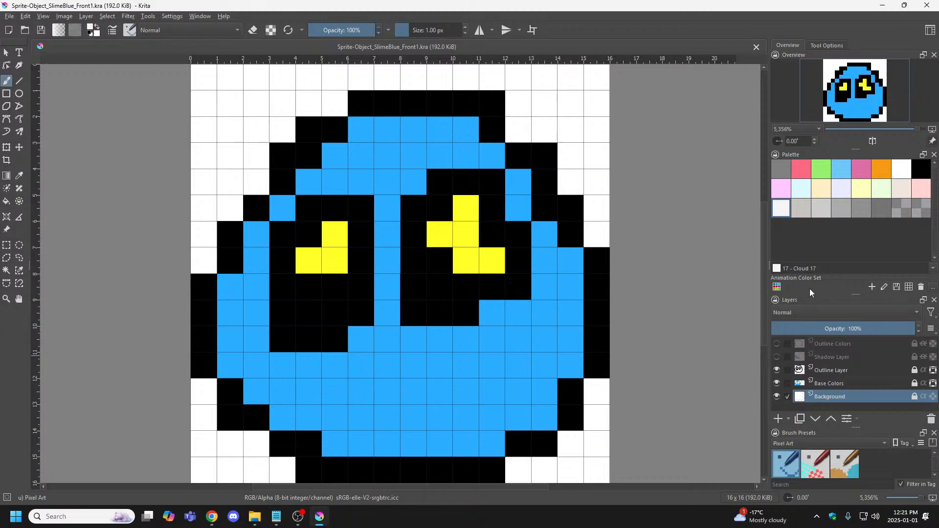
{"action": "left_click", "coordinate": [801, 209]}
{"action": "left_click", "coordinate": [822, 210]}
{"action": "left_click", "coordinate": [841, 212]}
{"action": "left_click", "coordinate": [865, 212]}
{"action": "left_click", "coordinate": [881, 212]}
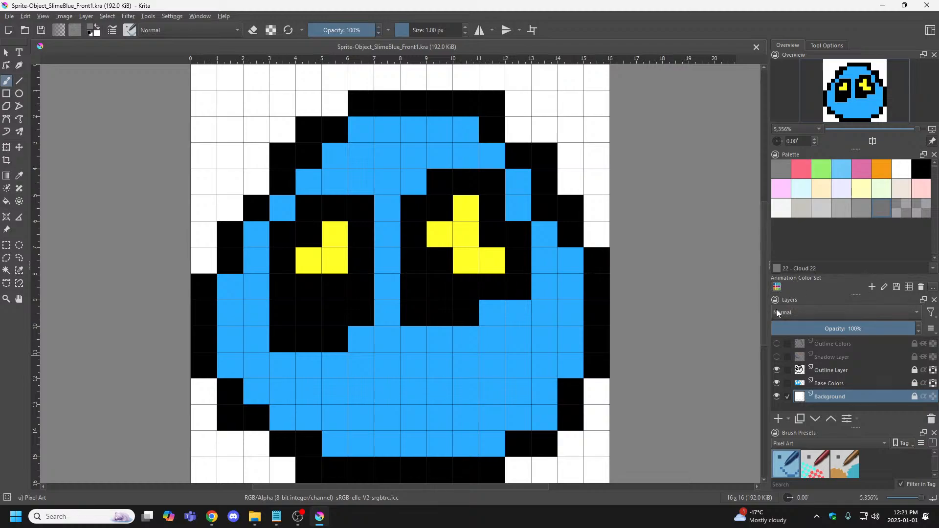
Load the Concept-cookie palette and look through its full range of swatches.
{"action": "left_click", "coordinate": [776, 288]}
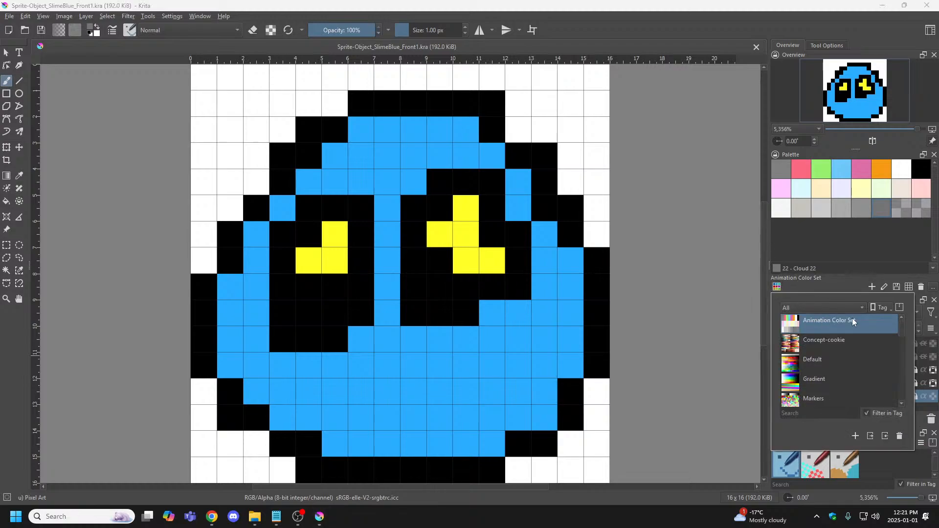
{"action": "left_click", "coordinate": [826, 338]}
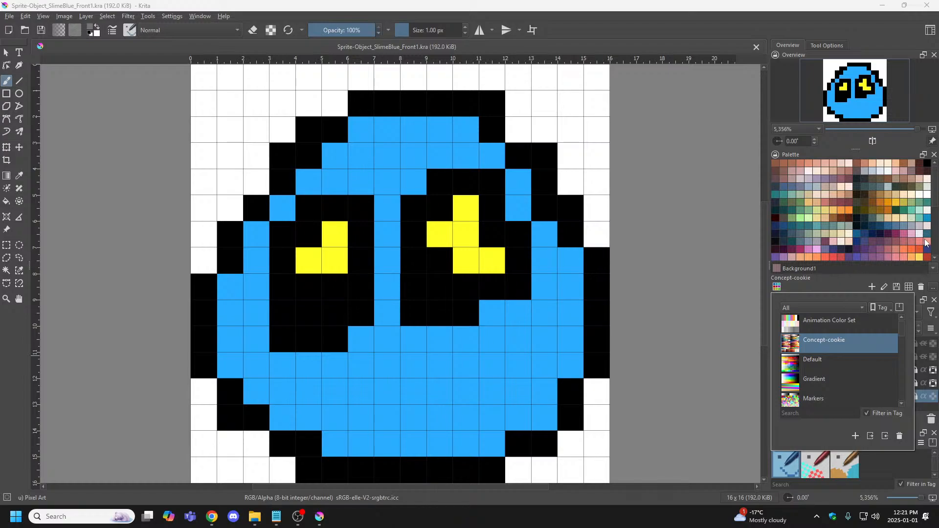
{"action": "left_click", "coordinate": [937, 197]}
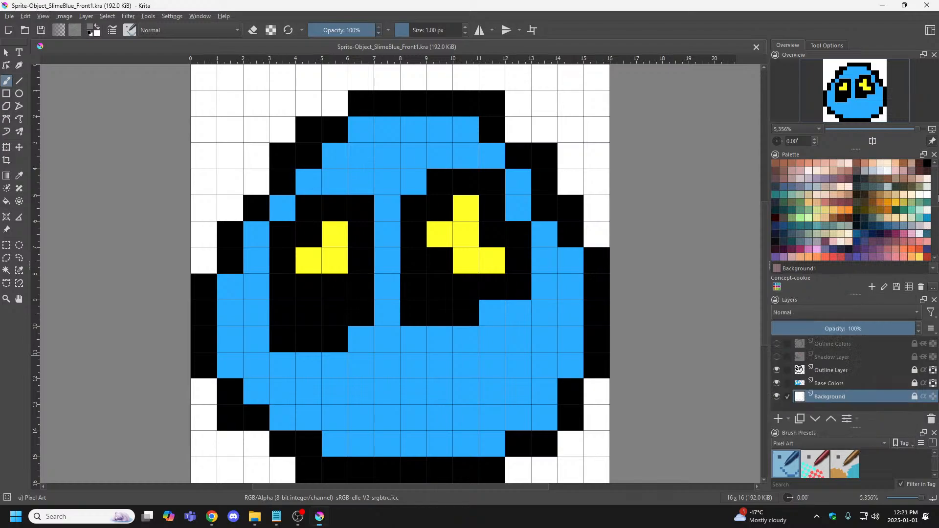
{"action": "left_click_drag", "start_coordinate": [936, 191], "coordinate": [935, 238]}
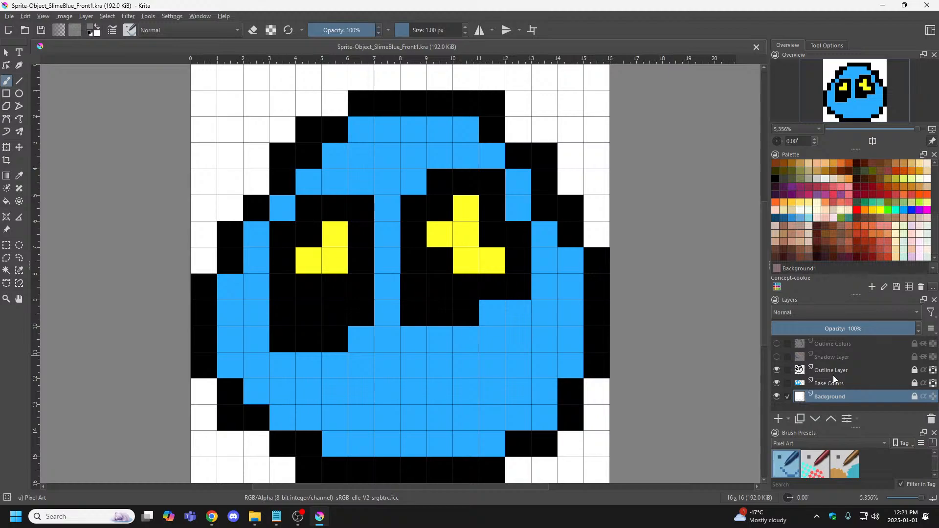
Switch to the Gradient palette and look through its color ramps.
{"action": "left_click", "coordinate": [778, 288]}
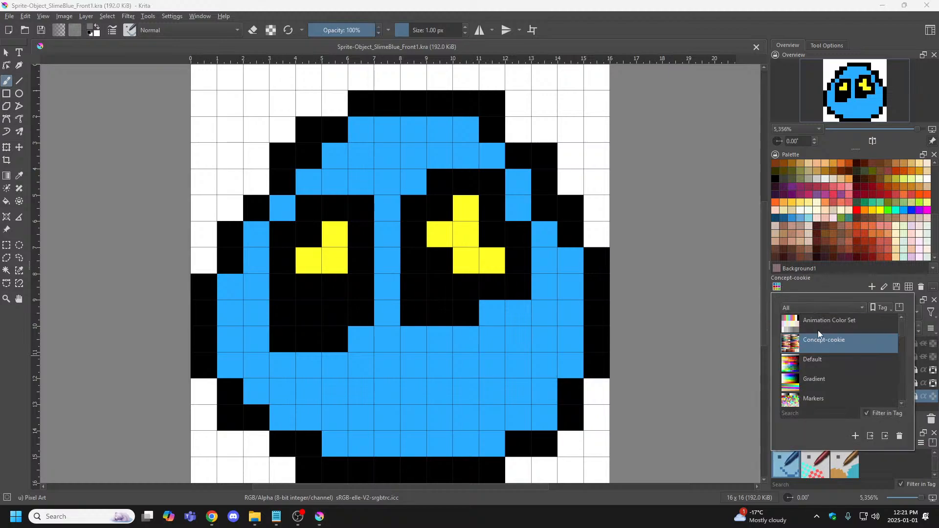
{"action": "left_click", "coordinate": [815, 380]}
{"action": "left_click", "coordinate": [935, 201]}
{"action": "left_click_drag", "start_coordinate": [935, 196], "coordinate": [937, 173]}
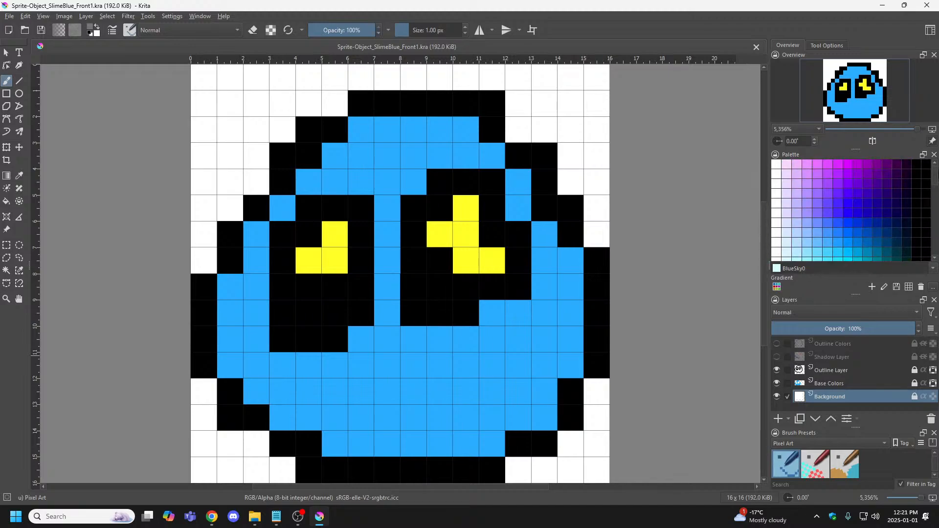
Return to the Concept-cookie palette, pick the Psychedelic7 swatch and check its swatch properties without changing them.
{"action": "left_click", "coordinate": [779, 287]}
{"action": "left_click", "coordinate": [825, 333]}
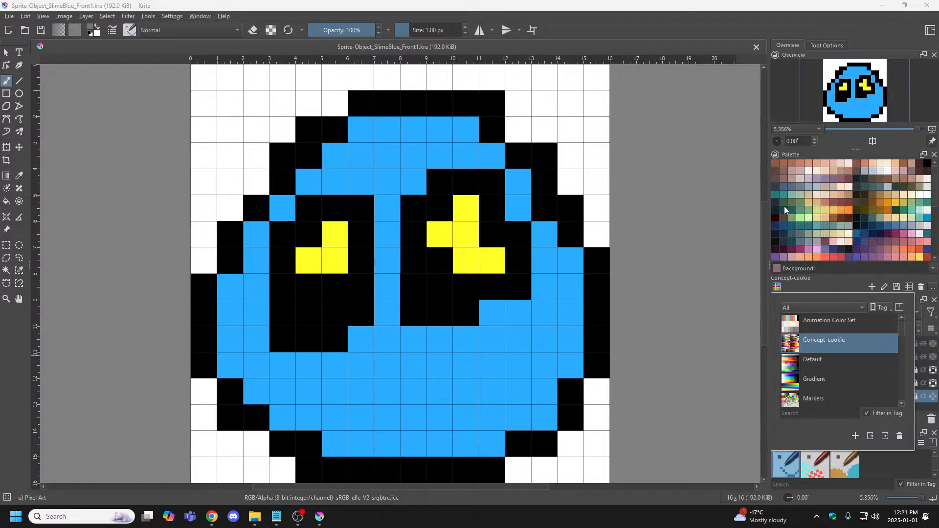
{"action": "left_click", "coordinate": [777, 186]}
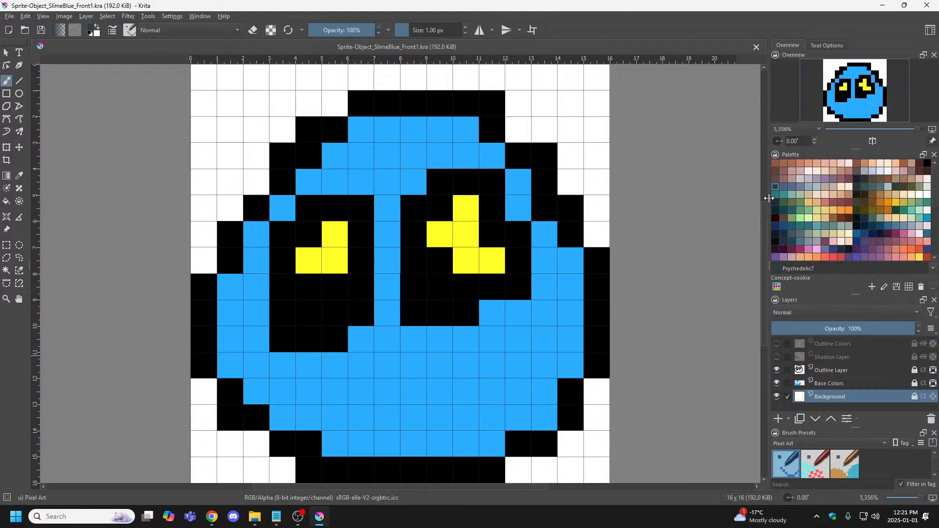
{"action": "right_click", "coordinate": [777, 187]}
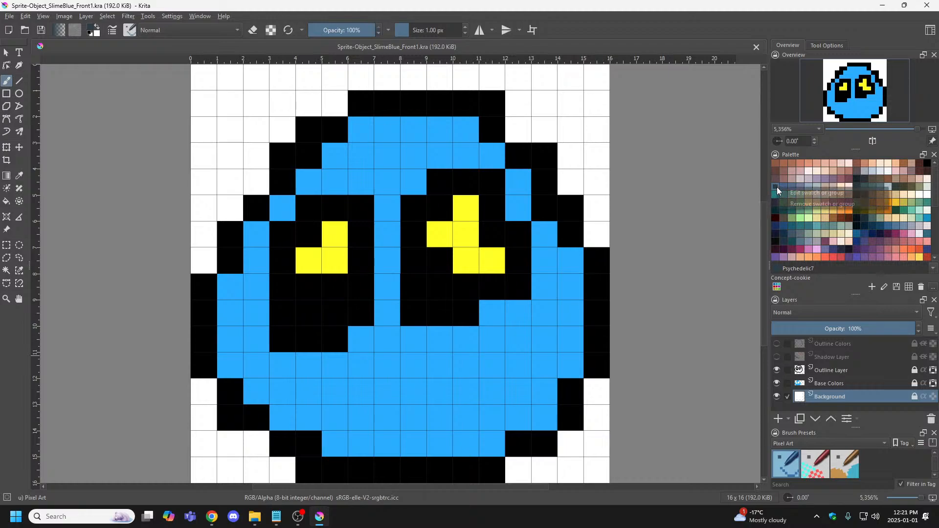
{"action": "left_click", "coordinate": [802, 194]}
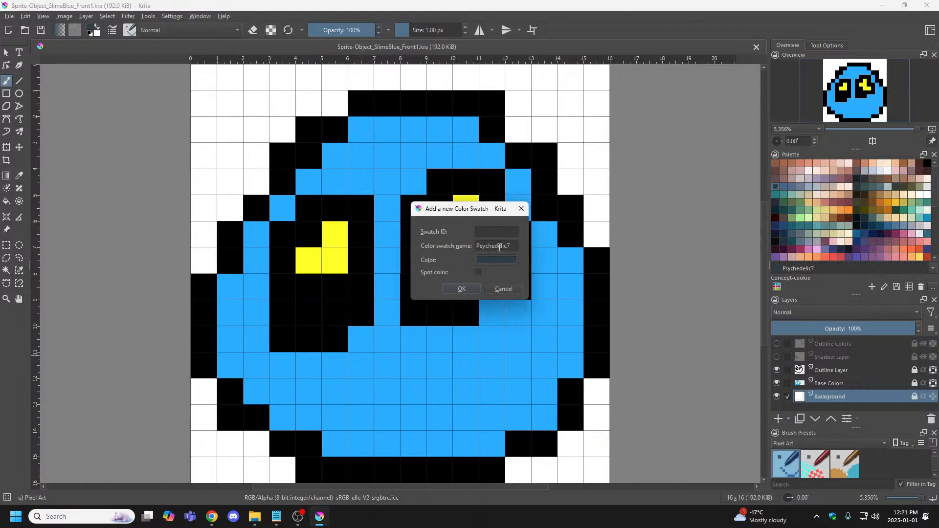
{"action": "left_click", "coordinate": [505, 289]}
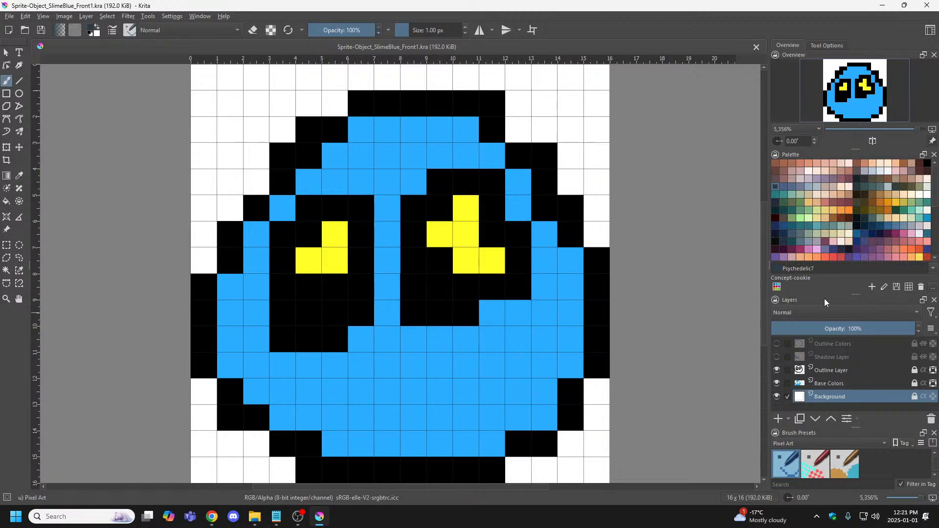
Load the Default palette, try its Cadmium yellow, an orange and the Grey 25% swatch, and look through the remaining colors.
{"action": "left_click", "coordinate": [779, 289]}
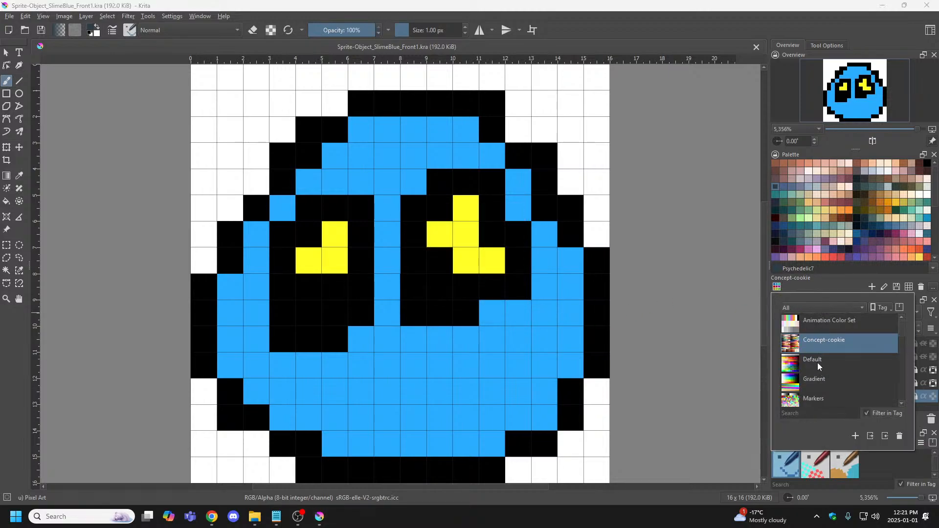
{"action": "left_click", "coordinate": [818, 363]}
{"action": "left_click", "coordinate": [797, 209]}
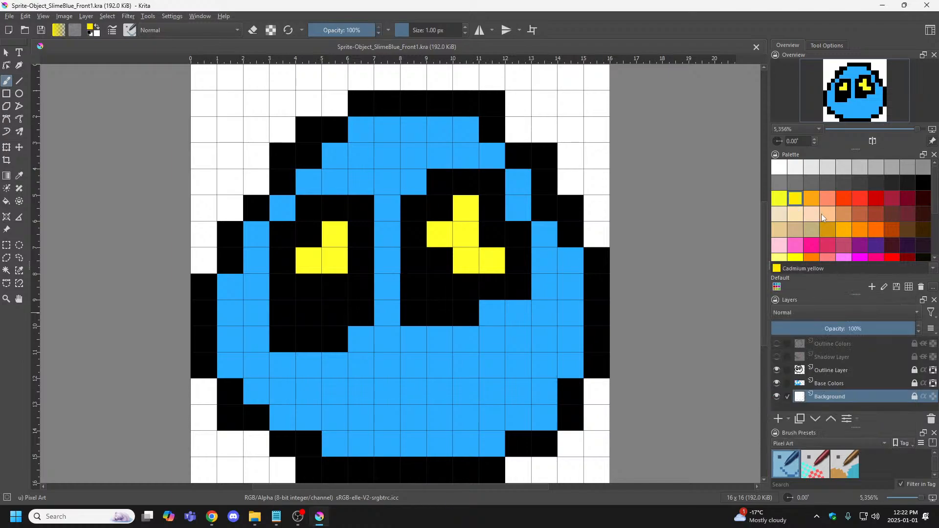
{"action": "left_click", "coordinate": [877, 235]}
{"action": "left_click", "coordinate": [841, 183]}
{"action": "scroll", "coordinate": [886, 207], "scroll_direction": "down", "scroll_amount": 3}
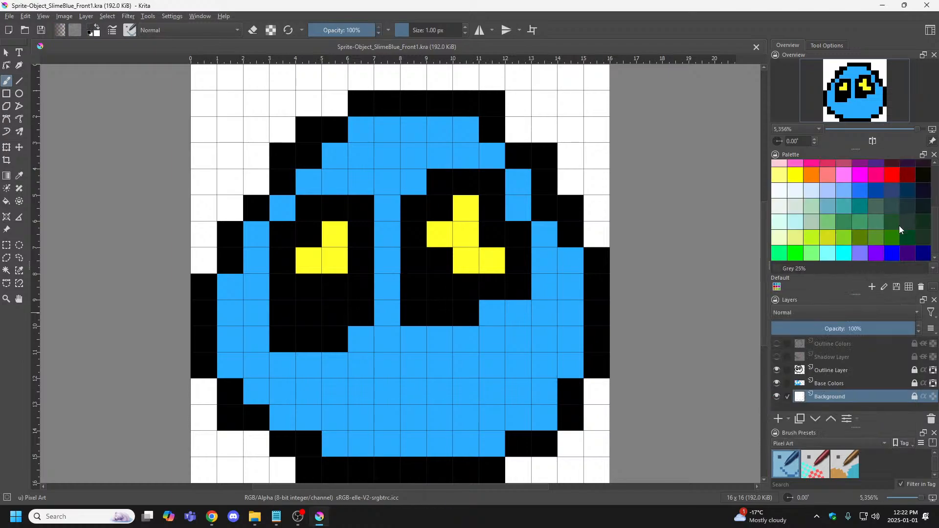
Load the Gradient palette, pick a light cyan swatch and look down to the two-color ramps.
{"action": "left_click", "coordinate": [776, 288]}
{"action": "left_click", "coordinate": [817, 378]}
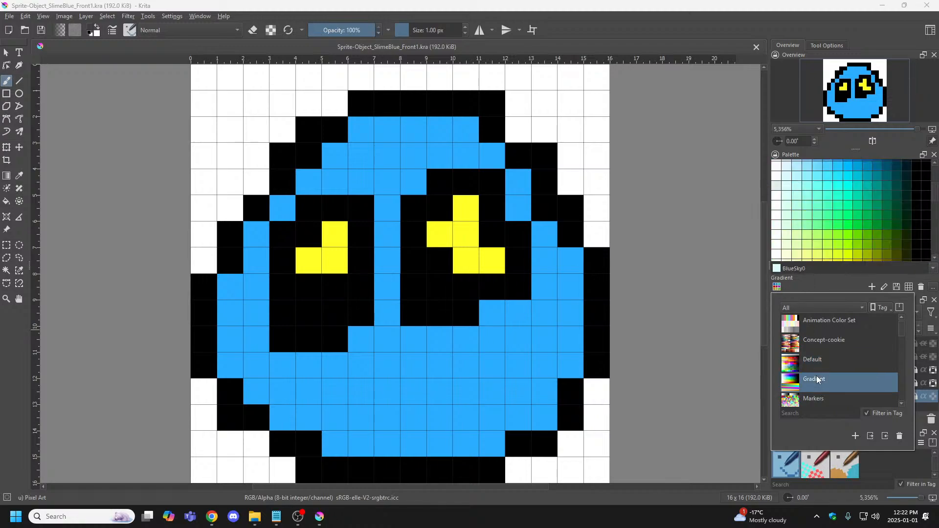
{"action": "left_click", "coordinate": [819, 189]}
{"action": "left_click", "coordinate": [819, 189]}
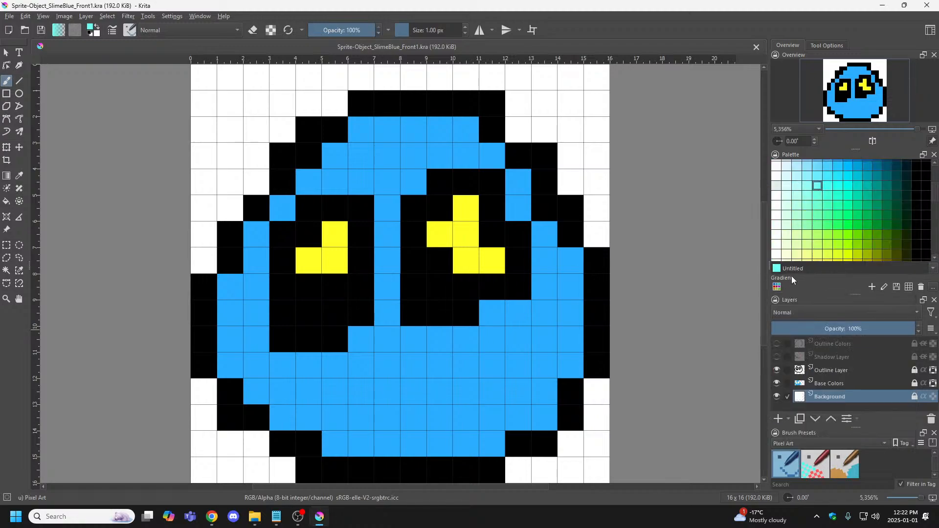
{"action": "right_click", "coordinate": [818, 186]}
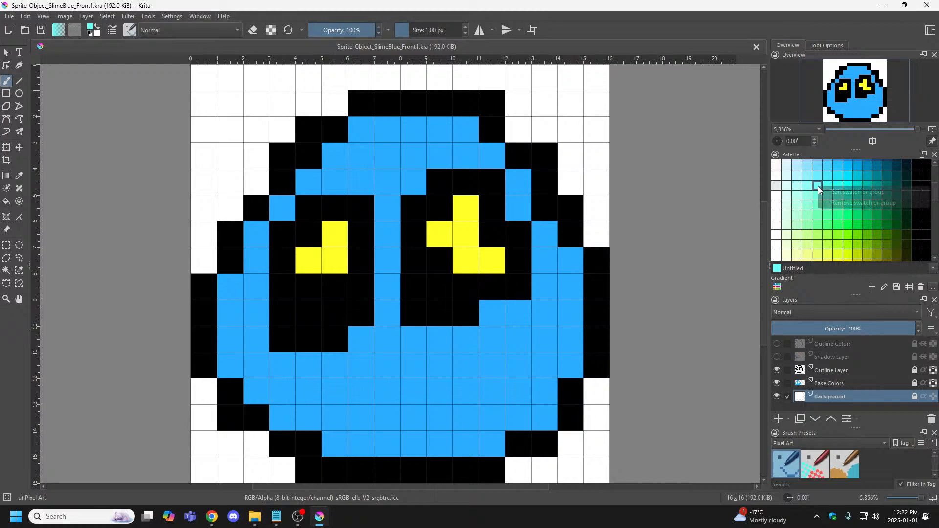
{"action": "left_click", "coordinate": [826, 276]}
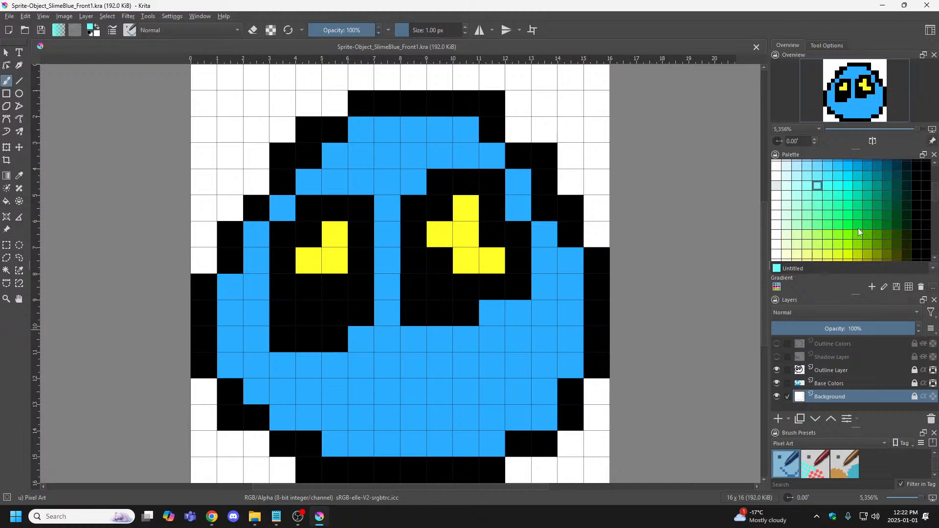
{"action": "scroll", "coordinate": [871, 210], "scroll_direction": "down", "scroll_amount": 3}
{"action": "left_click_drag", "start_coordinate": [934, 204], "coordinate": [932, 222]}
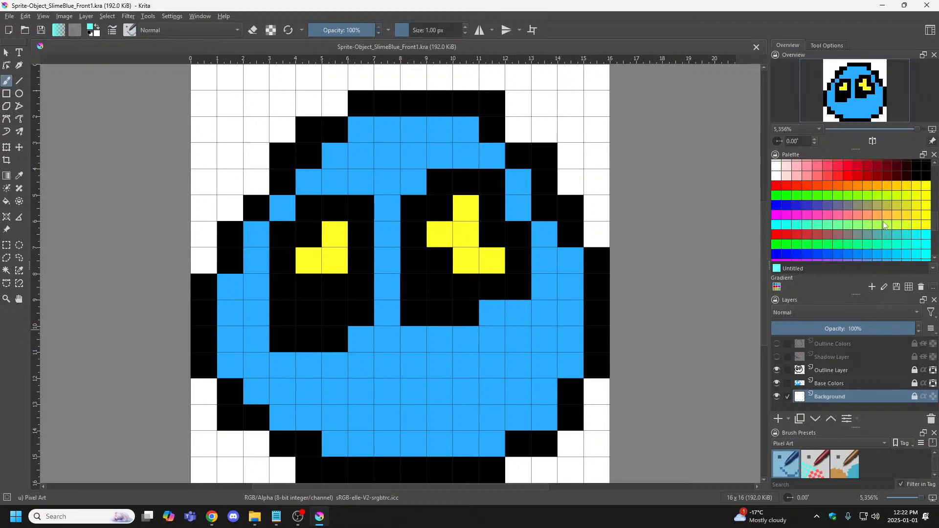
Pick a muted blue-violet swatch in the blue-to-yellow ramp and check its swatch name and color, leaving the swatch unedited.
{"action": "left_click", "coordinate": [830, 206]}
{"action": "right_click", "coordinate": [829, 207]}
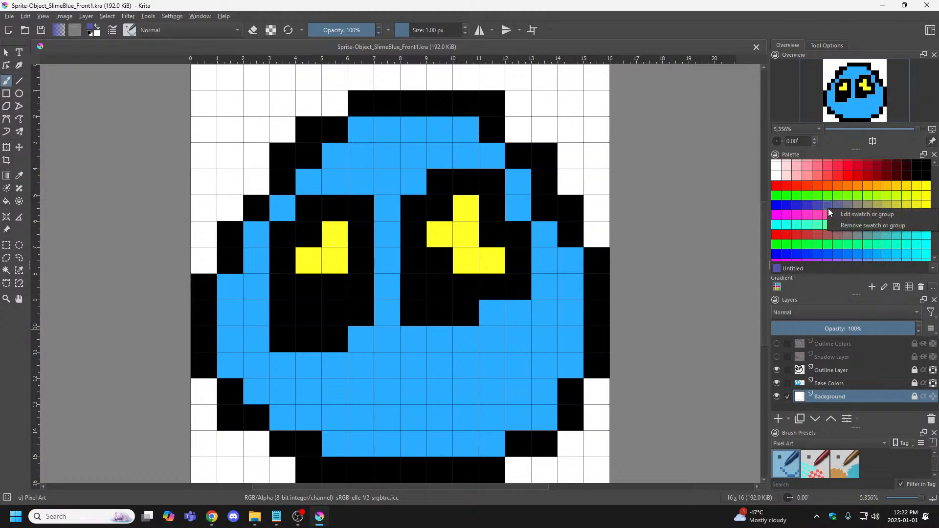
{"action": "left_click", "coordinate": [839, 214]}
{"action": "left_click_drag", "start_coordinate": [508, 252], "coordinate": [472, 247]}
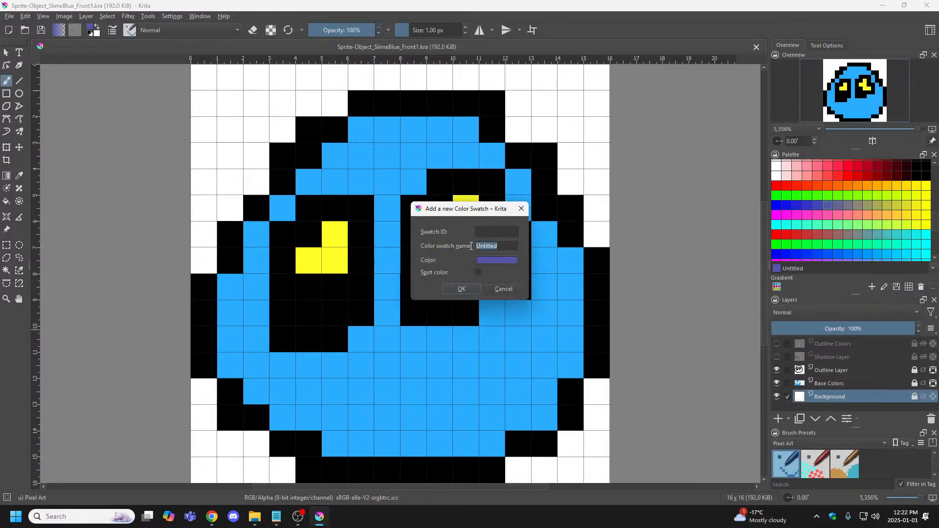
{"action": "left_click", "coordinate": [513, 292]}
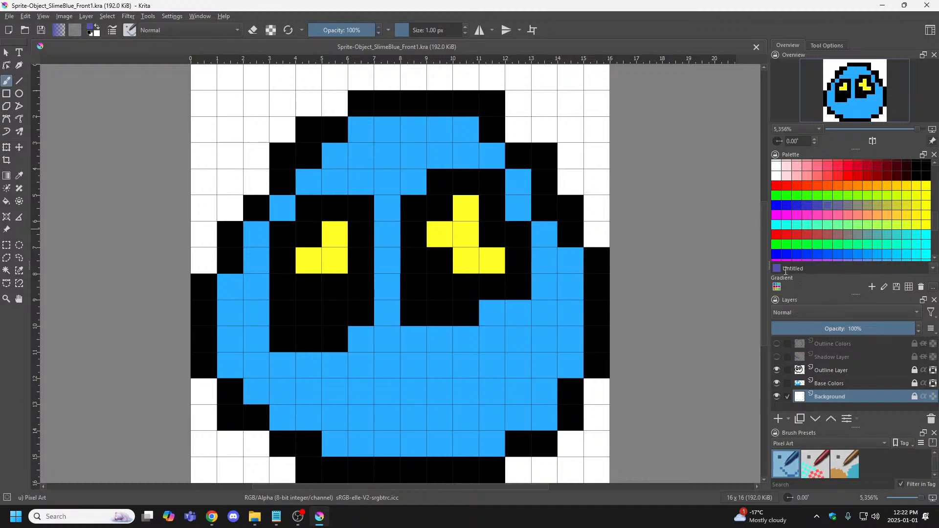
Examine the Gradient palette's shade rows and two-color ramps, and reopen the list of saved palettes.
{"action": "left_click", "coordinate": [777, 287]}
{"action": "left_click", "coordinate": [777, 287]}
{"action": "scroll", "coordinate": [821, 209], "scroll_direction": "up", "scroll_amount": 5}
{"action": "scroll", "coordinate": [819, 177], "scroll_direction": "down", "scroll_amount": 2}
{"action": "scroll", "coordinate": [818, 174], "scroll_direction": "up", "scroll_amount": 2}
{"action": "scroll", "coordinate": [813, 178], "scroll_direction": "down", "scroll_amount": 2}
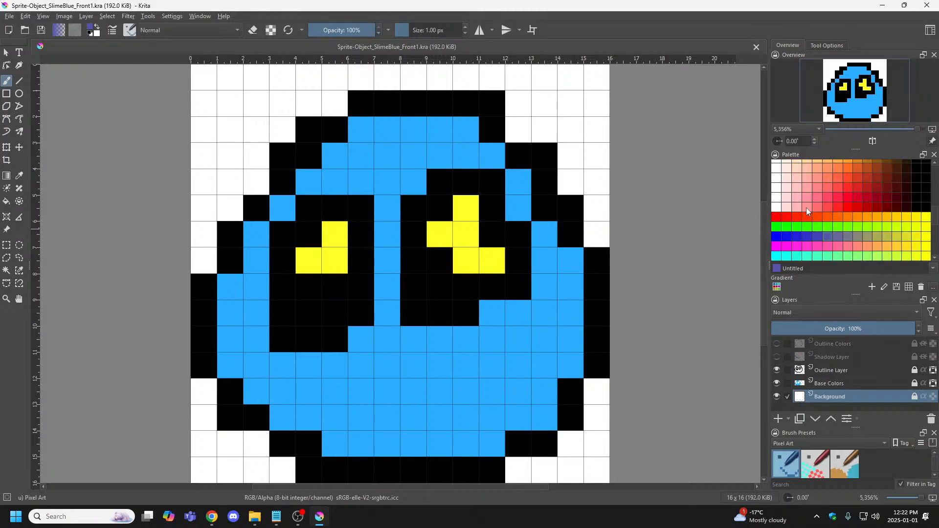
{"action": "scroll", "coordinate": [854, 222], "scroll_direction": "up", "scroll_amount": 1}
{"action": "scroll", "coordinate": [854, 222], "scroll_direction": "down", "scroll_amount": 1}
{"action": "scroll", "coordinate": [911, 201], "scroll_direction": "up", "scroll_amount": 2}
{"action": "scroll", "coordinate": [912, 200], "scroll_direction": "down", "scroll_amount": 3}
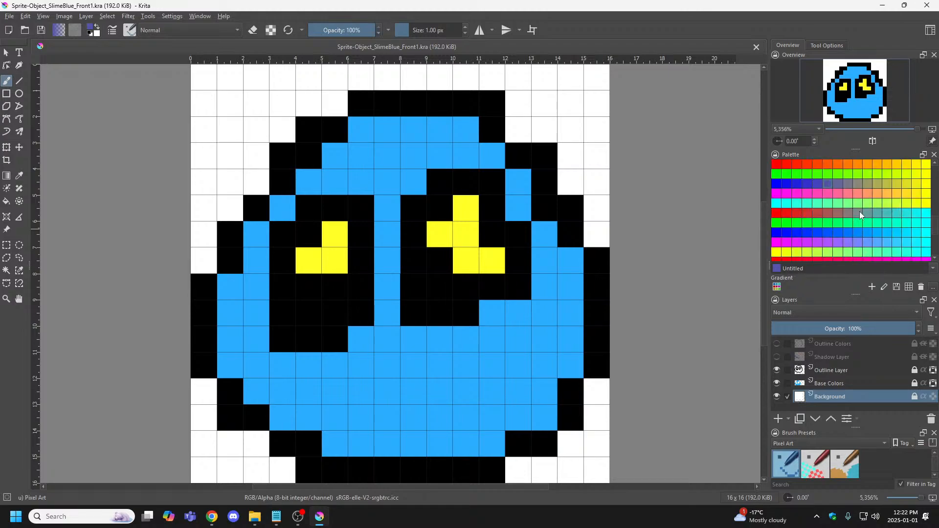
{"action": "left_click", "coordinate": [778, 288]}
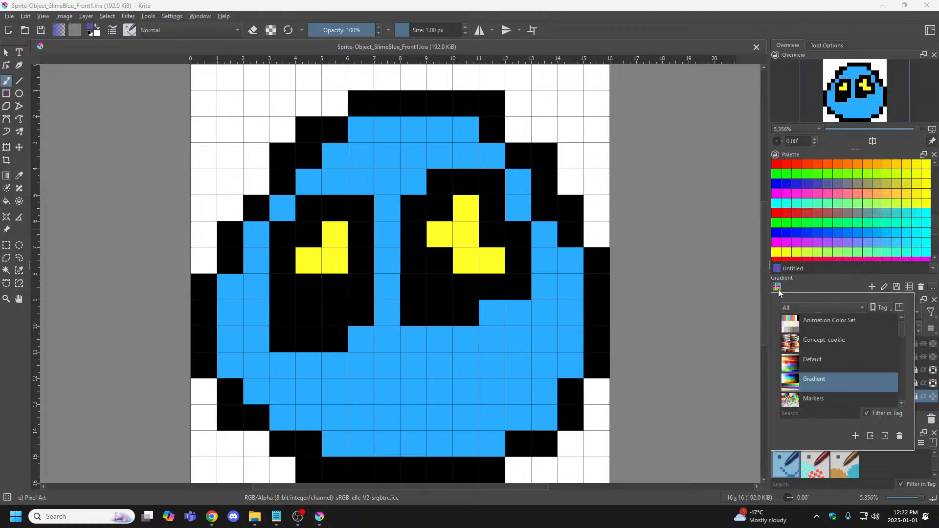
Load the Concept-cookie palette, pick its dark blue swatch and check that swatch's name and color, leaving it unedited.
{"action": "left_click", "coordinate": [815, 342]}
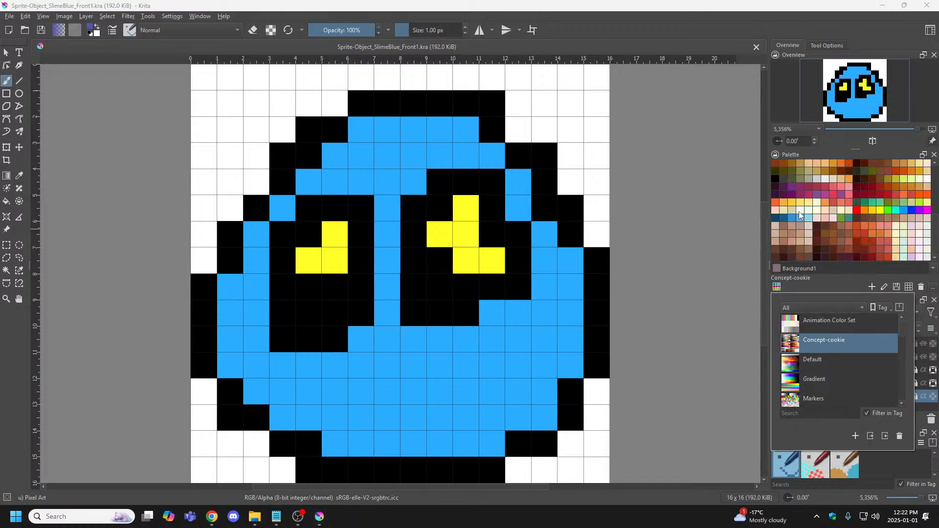
{"action": "left_click", "coordinate": [779, 219]}
{"action": "right_click", "coordinate": [777, 218]}
{"action": "left_click", "coordinate": [797, 224]}
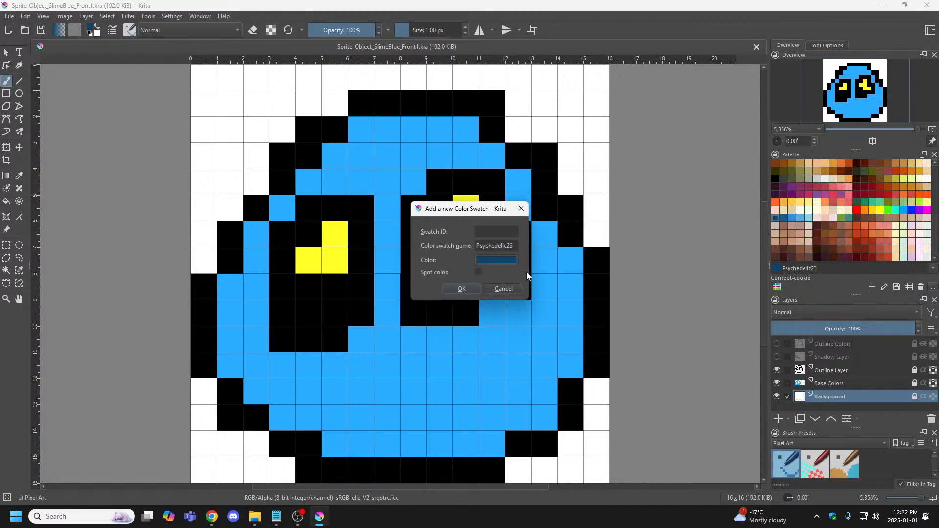
{"action": "left_click", "coordinate": [504, 289]}
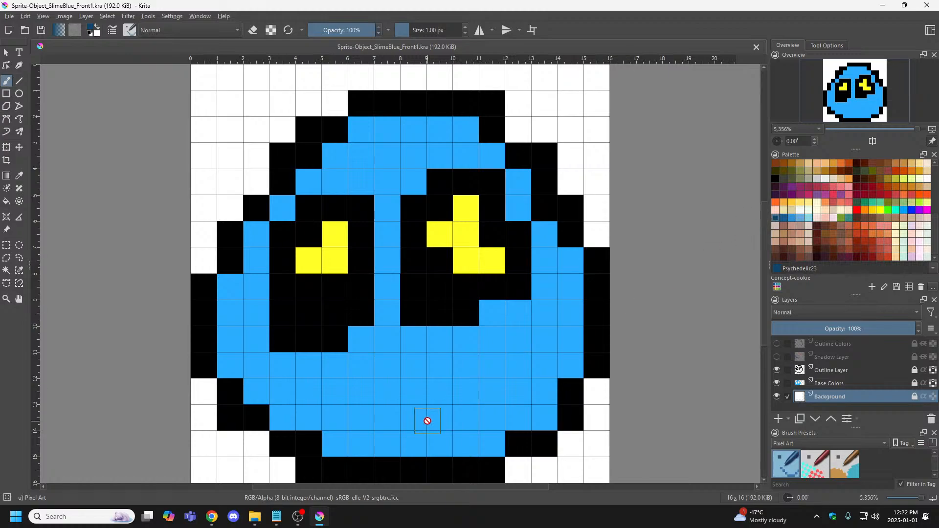
Open the PixelArt-Psychedelic_Front2 reference image from File Explorer, examine its nested blue and teal shades, and close it.
{"action": "left_click", "coordinate": [254, 517]}
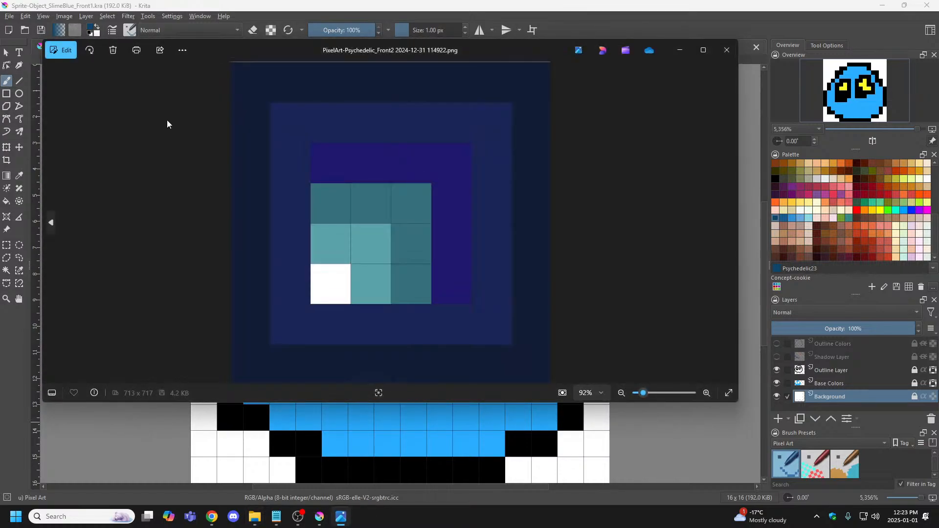
{"action": "left_click_drag", "start_coordinate": [507, 53], "coordinate": [568, 64]}
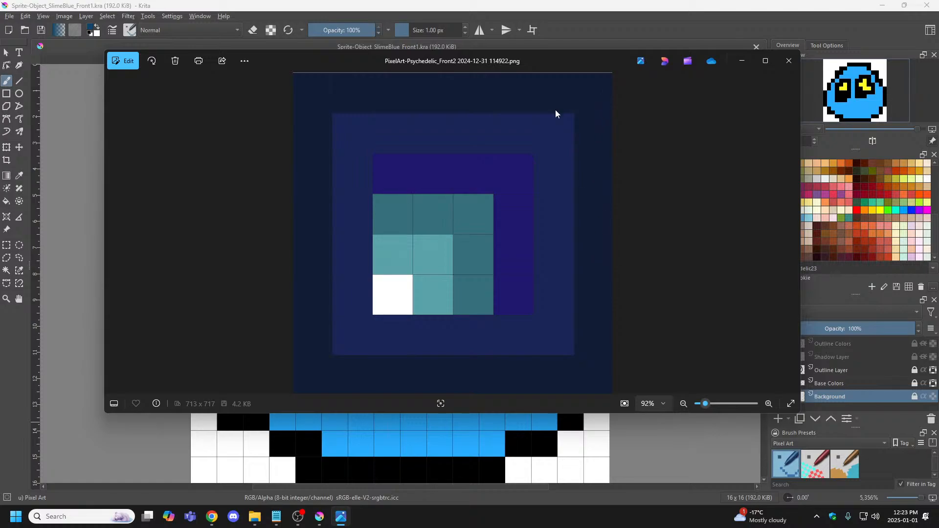
{"action": "left_click_drag", "start_coordinate": [570, 59], "coordinate": [528, 74]}
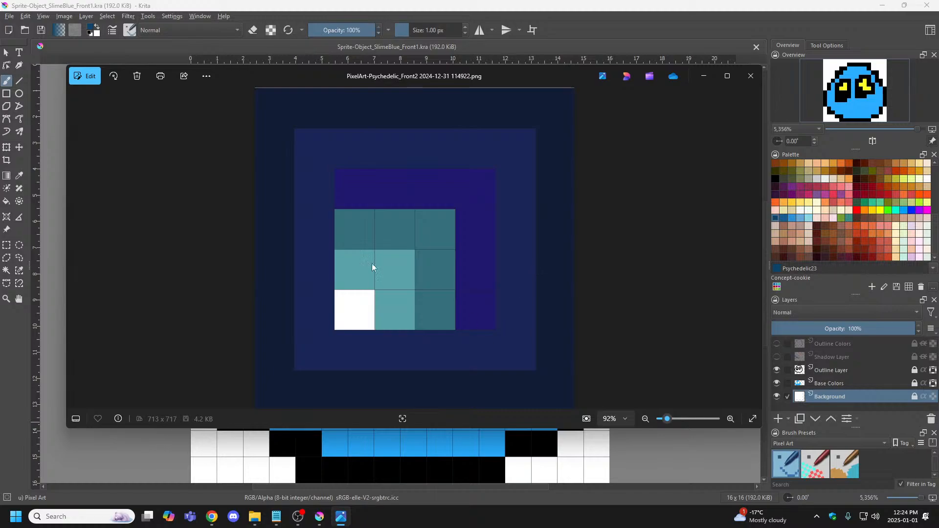
{"action": "left_click", "coordinate": [751, 78]}
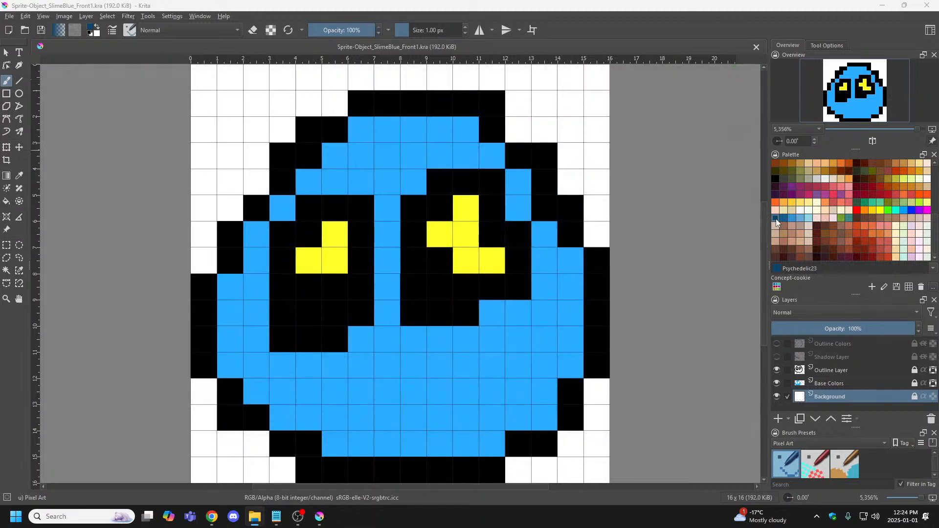
Pick the black swatch in the Concept-cookie palette and look through the palette's remaining colors.
{"action": "left_click", "coordinate": [776, 180]}
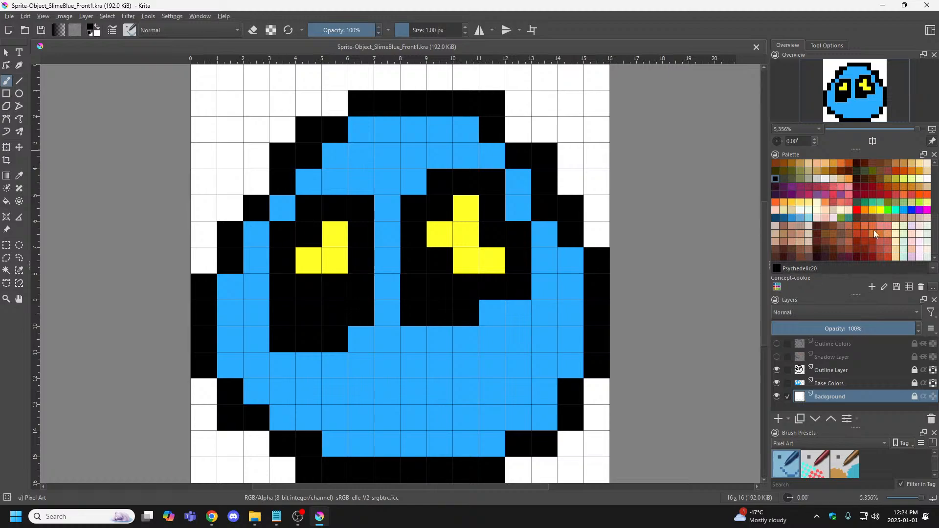
{"action": "scroll", "coordinate": [851, 218], "scroll_direction": "down", "scroll_amount": 5}
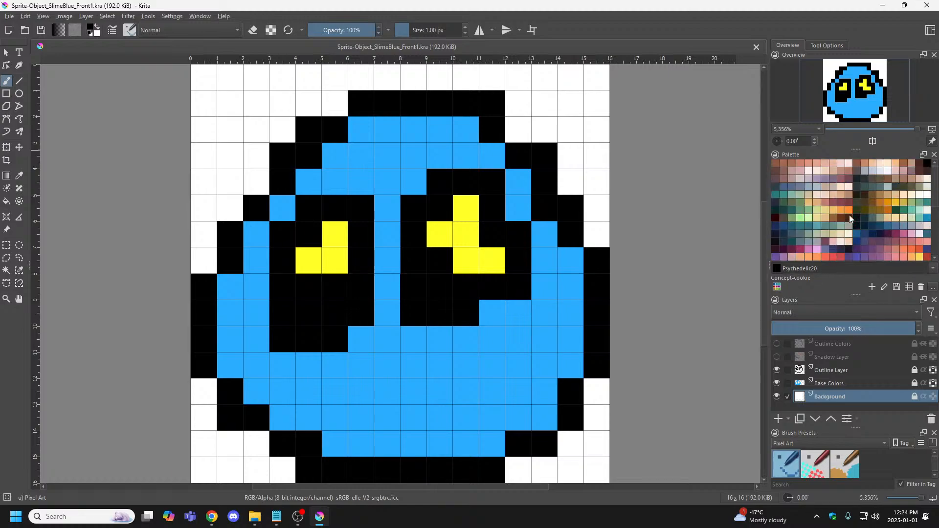
{"action": "scroll", "coordinate": [849, 218], "scroll_direction": "up", "scroll_amount": 5}
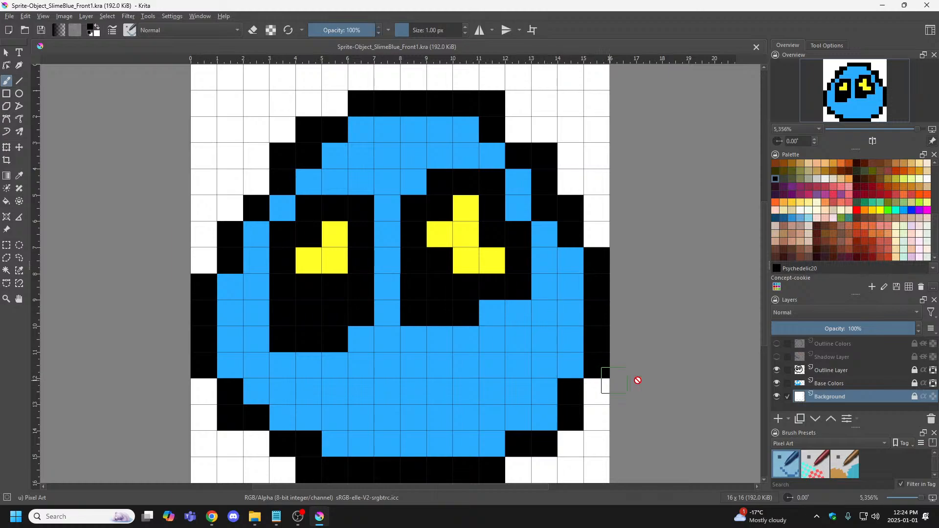
Load the Pico8 Default palette and the Pico8 Hidden palette to compare their colors.
{"action": "left_click", "coordinate": [778, 287]}
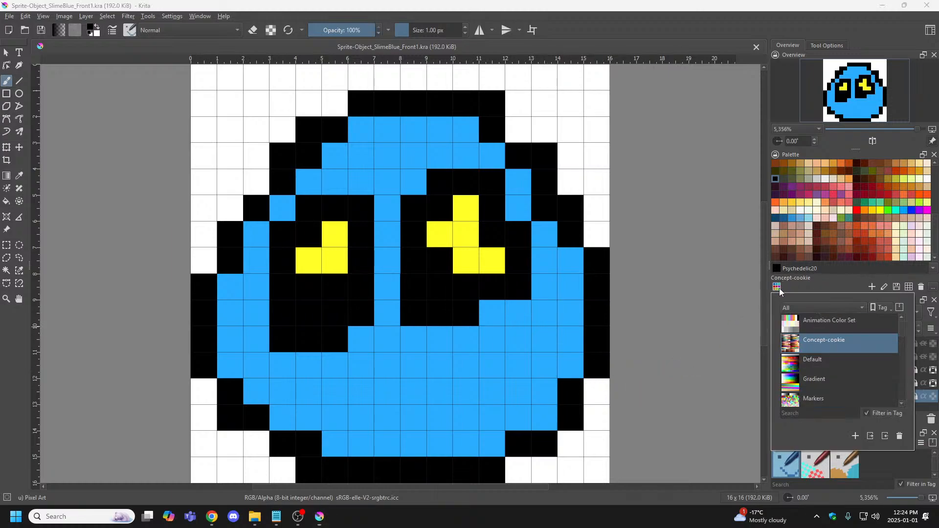
{"action": "scroll", "coordinate": [838, 362], "scroll_direction": "down", "scroll_amount": 2}
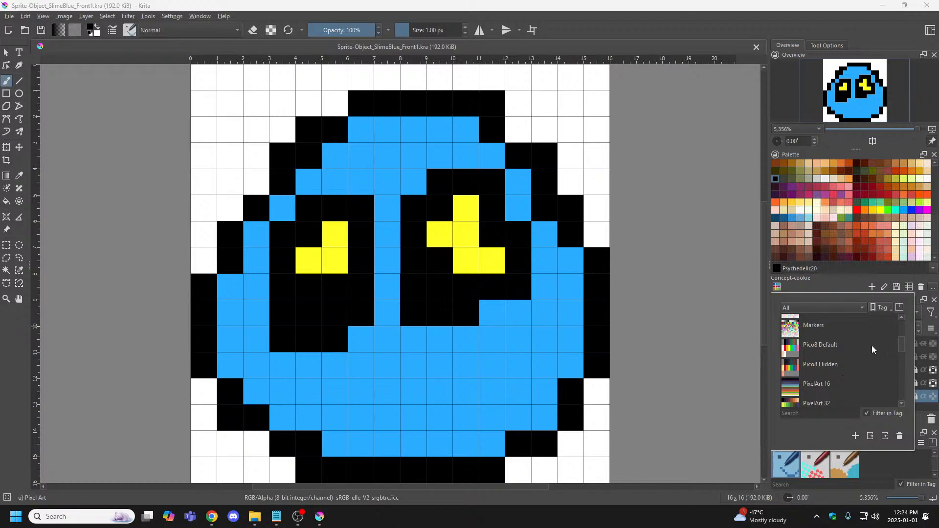
{"action": "left_click", "coordinate": [805, 348]}
{"action": "left_click", "coordinate": [829, 365]}
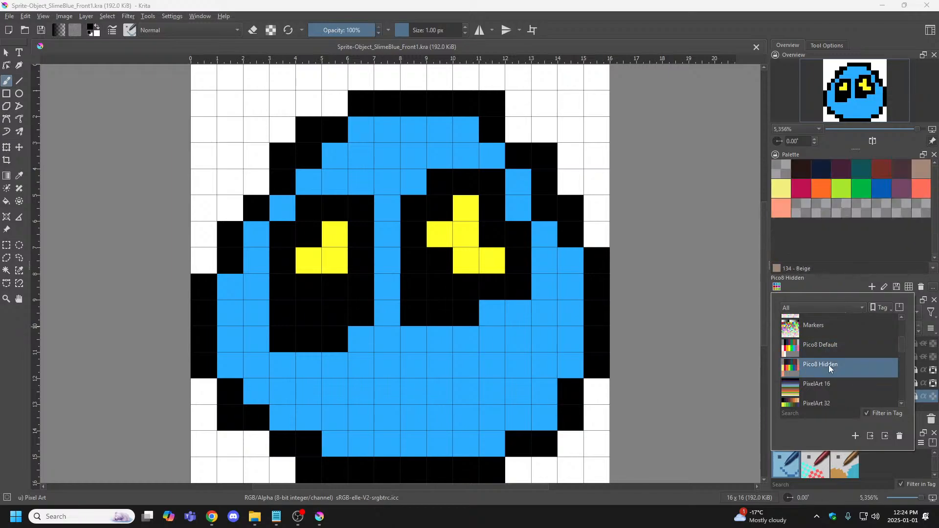
Load the PixelArt 16 palette and check its column and row settings in the Palette Editor, leaving them unchanged.
{"action": "left_click_drag", "start_coordinate": [904, 345], "coordinate": [902, 354]}
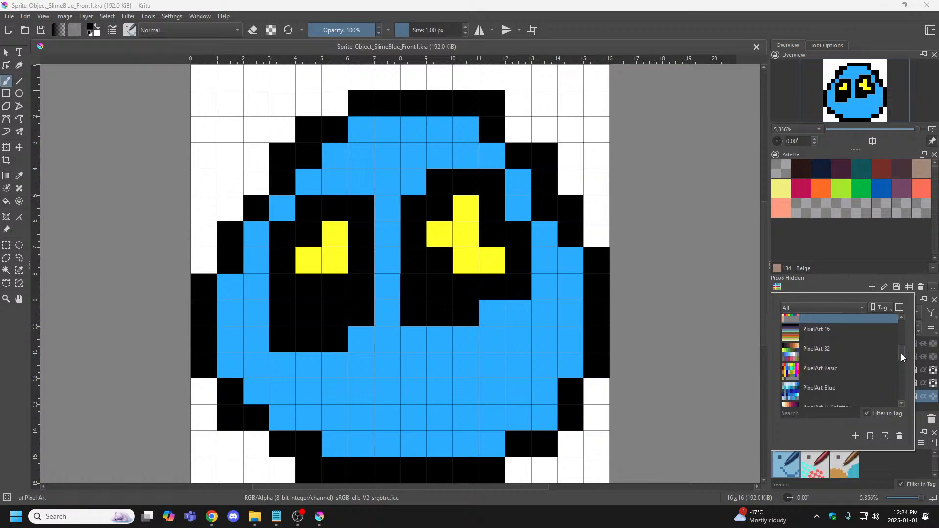
{"action": "left_click", "coordinate": [828, 333]}
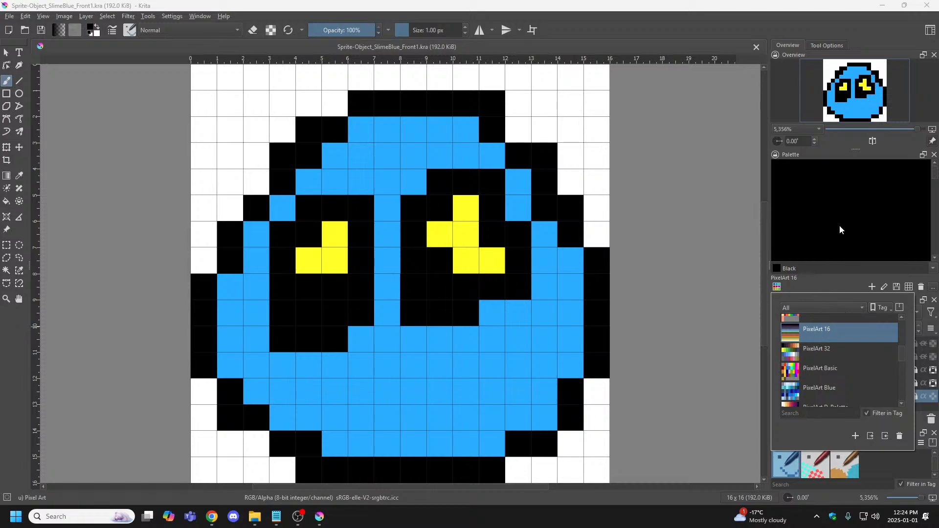
{"action": "left_click", "coordinate": [936, 179]}
{"action": "mouse_move", "coordinate": [936, 179]}
{"action": "left_mouse_down"}
{"action": "mouse_move", "coordinate": [936, 190]}
{"action": "mouse_move", "coordinate": [936, 169]}
{"action": "left_mouse_up"}
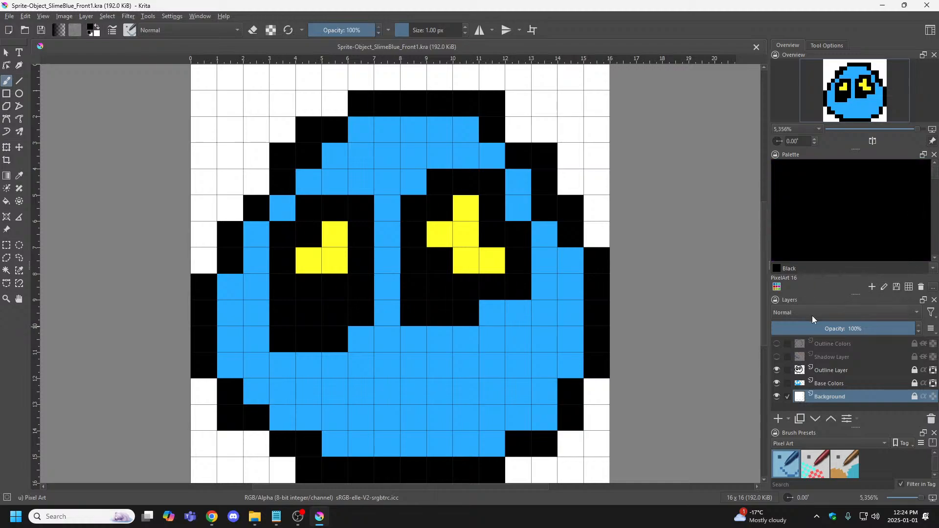
{"action": "left_click", "coordinate": [909, 287]}
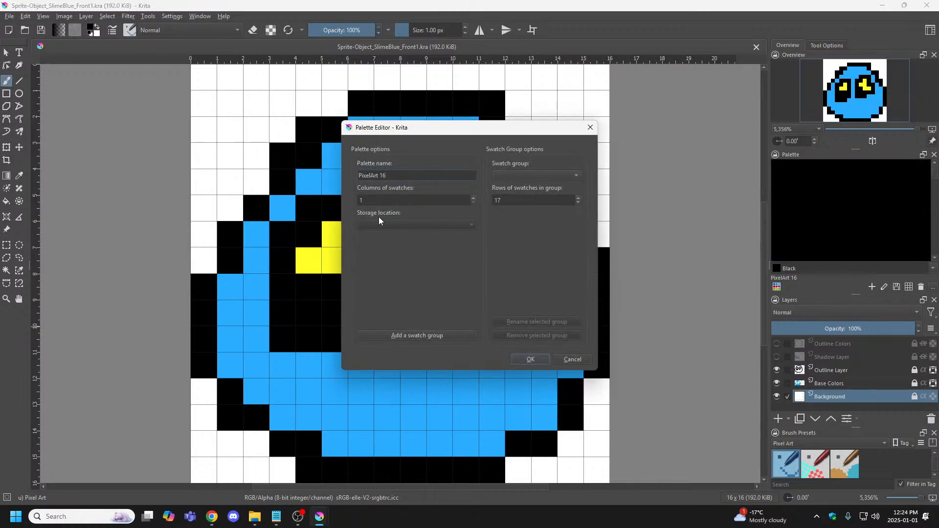
{"action": "left_click", "coordinate": [573, 361]}
{"action": "left_click_drag", "start_coordinate": [936, 182], "coordinate": [924, 161]}
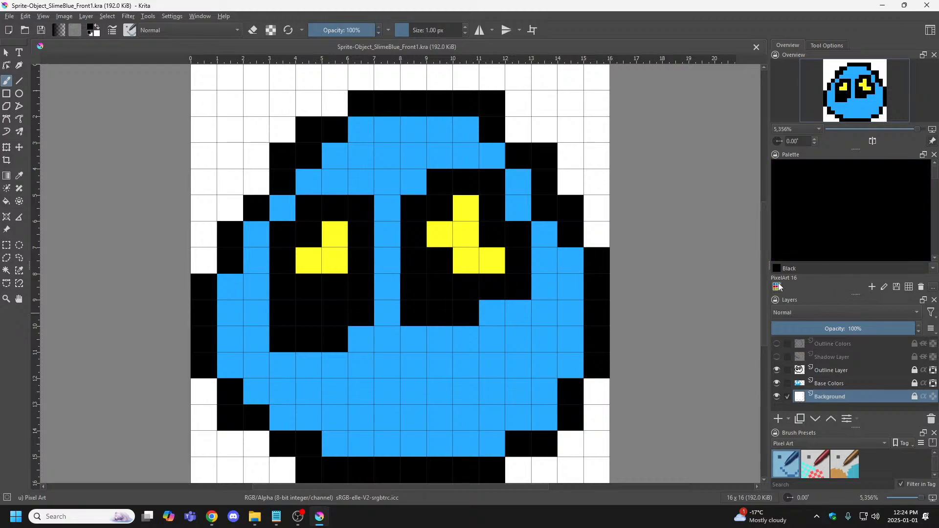
Load the PixelArt 32 palette, view its colors and close the list of saved palettes.
{"action": "left_click", "coordinate": [778, 287]}
{"action": "left_click", "coordinate": [822, 350]}
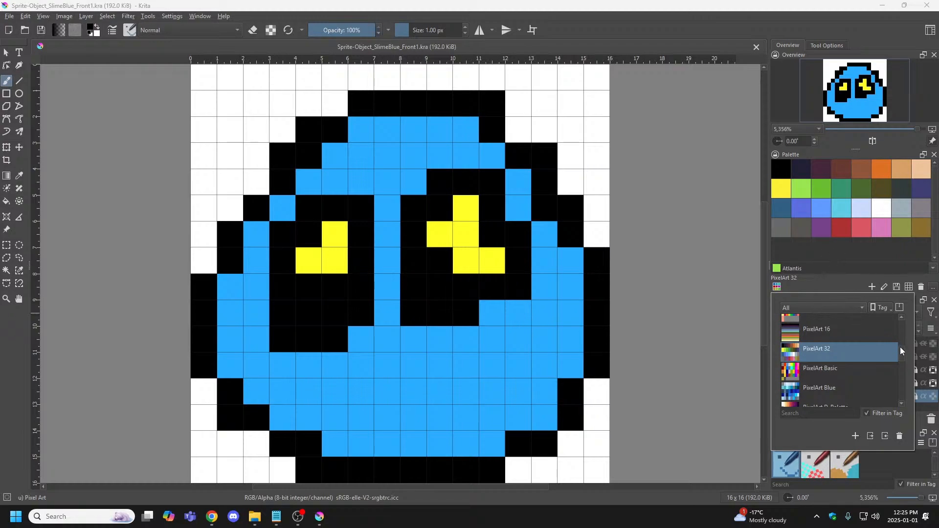
{"action": "scroll", "coordinate": [901, 347], "scroll_direction": "up", "scroll_amount": 1}
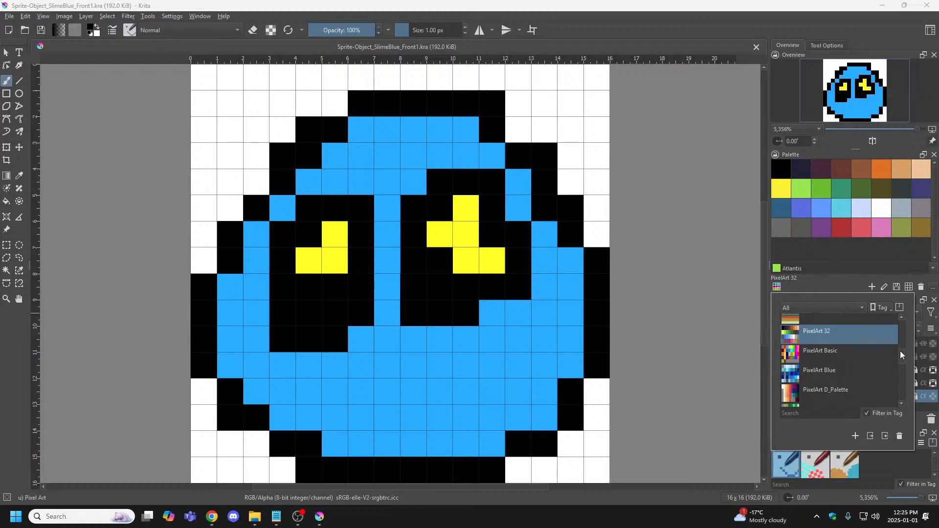
{"action": "left_click", "coordinate": [797, 277]}
Return to the Pico8 Default and Pico8 Hidden palettes and view their swatches again.
{"action": "left_click", "coordinate": [777, 288]}
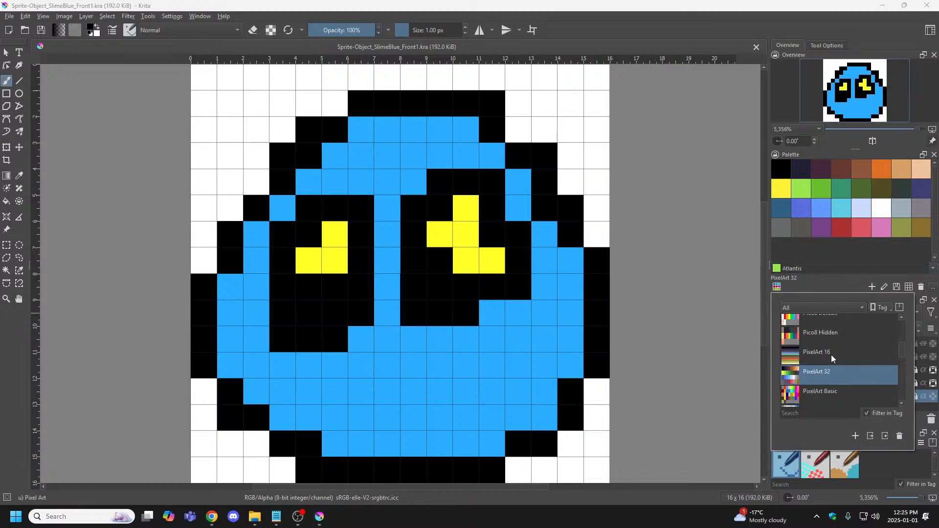
{"action": "left_click_drag", "start_coordinate": [902, 354], "coordinate": [902, 344]}
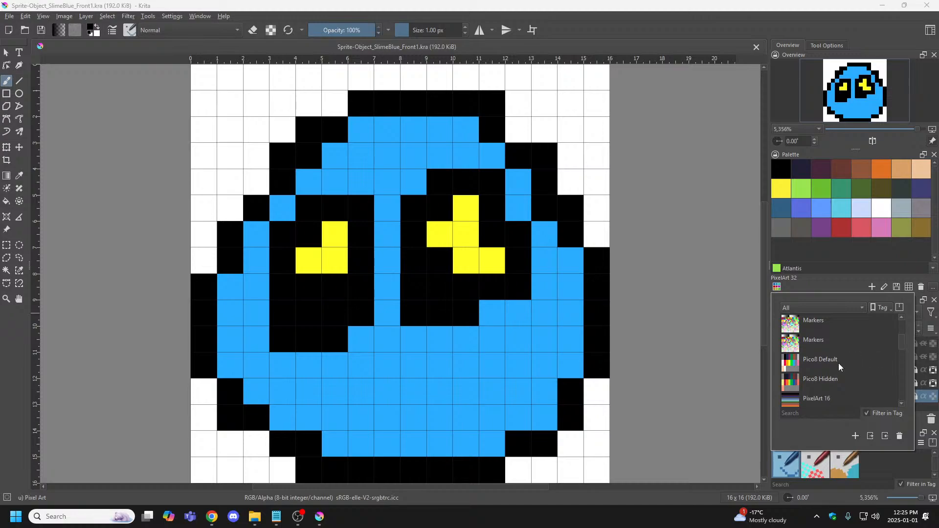
{"action": "left_click", "coordinate": [836, 359]}
{"action": "left_click", "coordinate": [850, 378]}
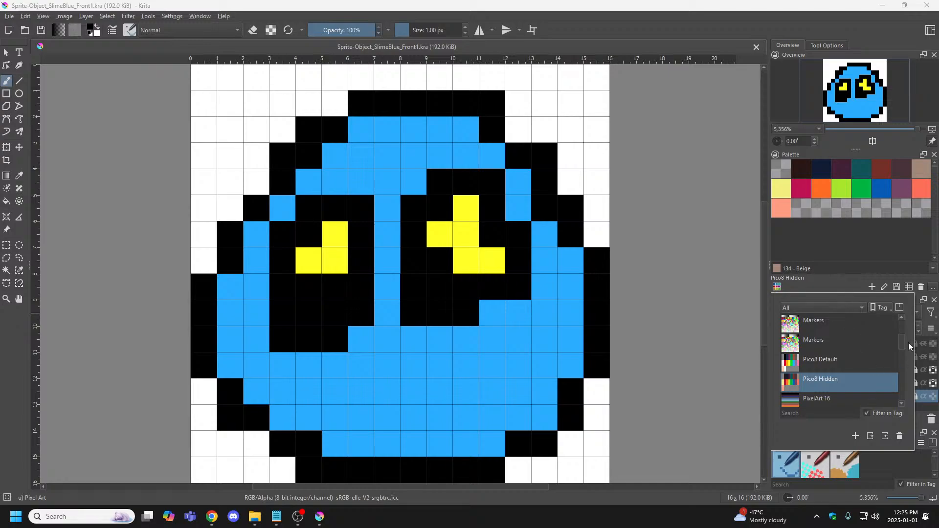
Load the PixelArt D_Palette palette and examine its warm and cool shade rows.
{"action": "left_click_drag", "start_coordinate": [902, 345], "coordinate": [900, 361]}
{"action": "left_click_drag", "start_coordinate": [900, 362], "coordinate": [900, 364]}
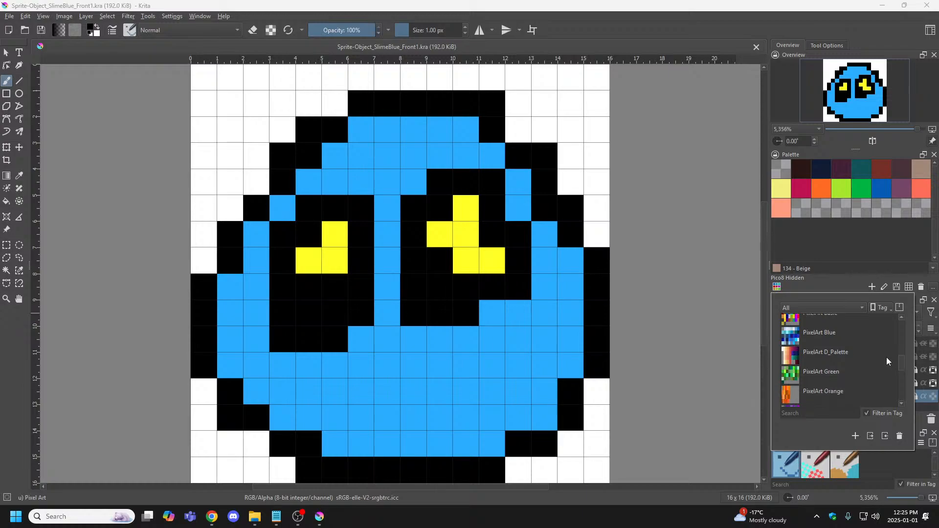
{"action": "left_click", "coordinate": [826, 352]}
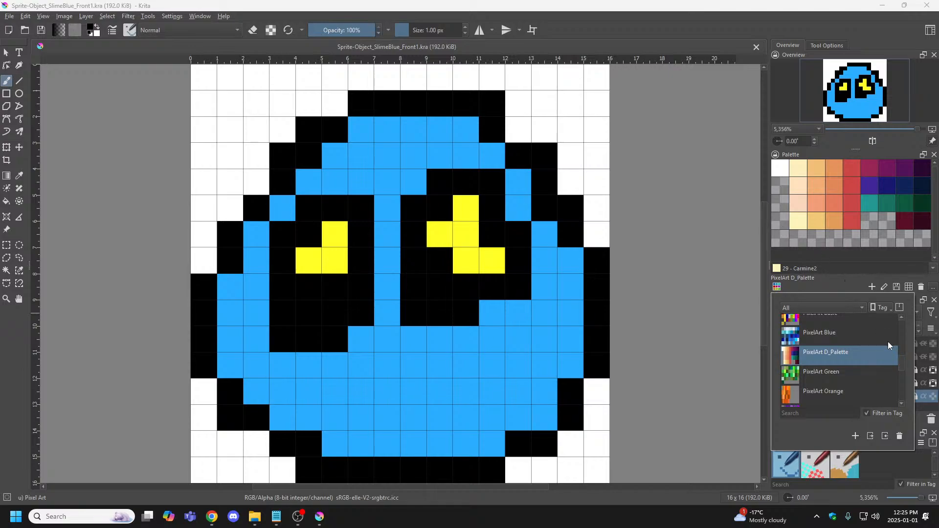
Preview and load the Gradient palette, and look down through its light-to-dark shade rows.
{"action": "left_click_drag", "start_coordinate": [900, 361], "coordinate": [901, 335]}
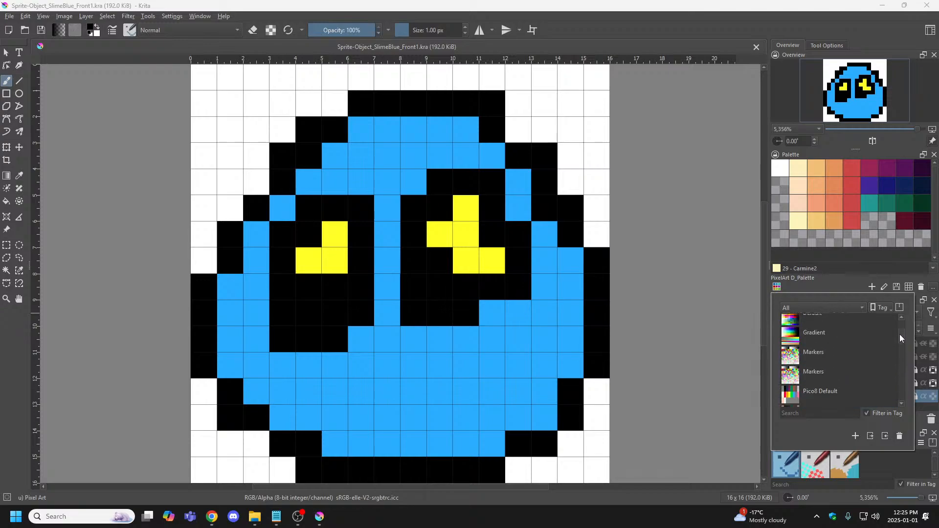
{"action": "mouse_move", "coordinate": [861, 338]}
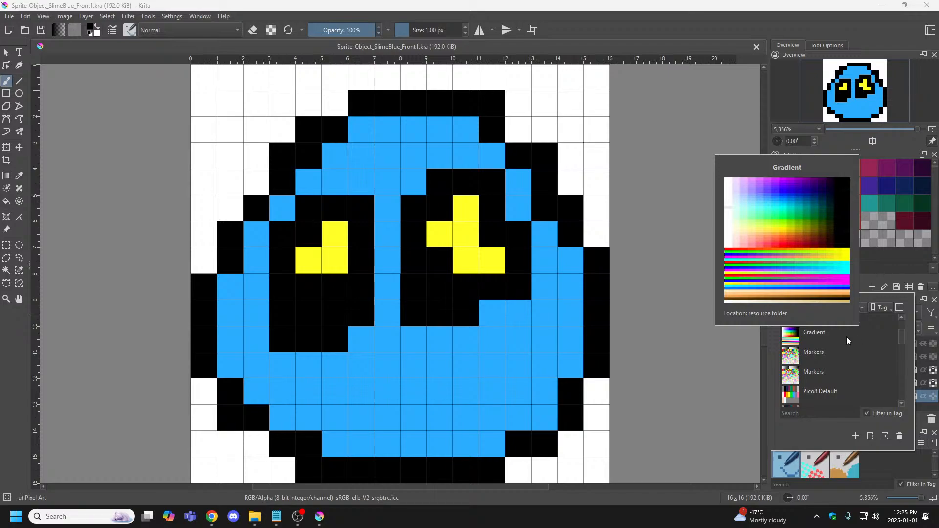
{"action": "left_click", "coordinate": [846, 340]}
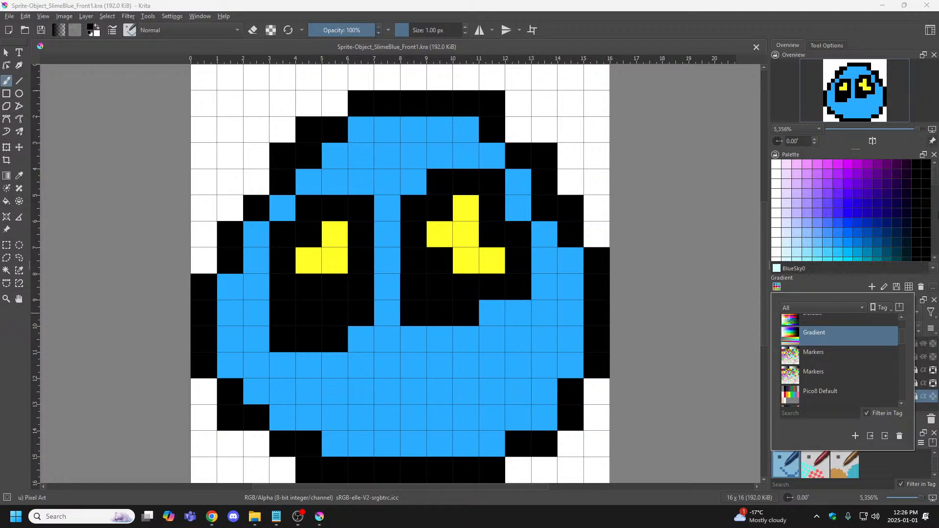
{"action": "left_click_drag", "start_coordinate": [935, 179], "coordinate": [935, 206]}
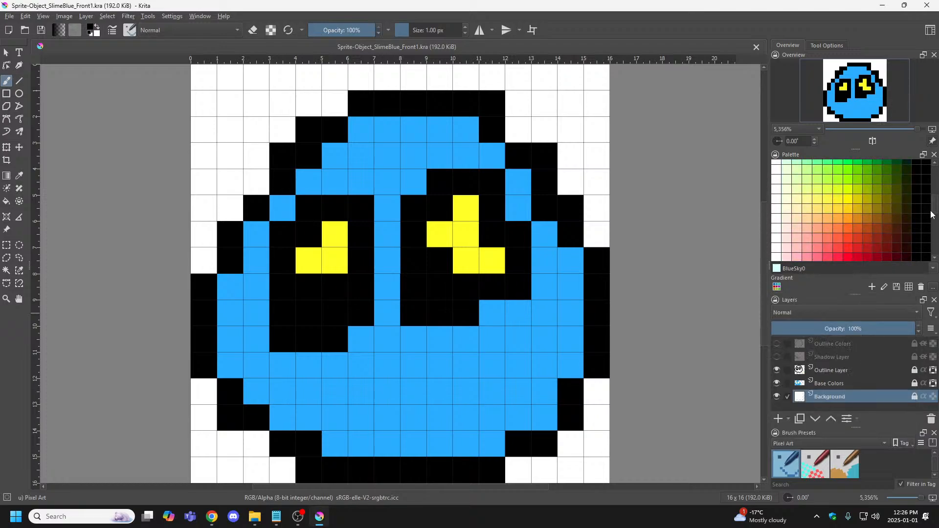
Load the Concept-cookie palette again and look through its full range of colors.
{"action": "left_click", "coordinate": [779, 287]}
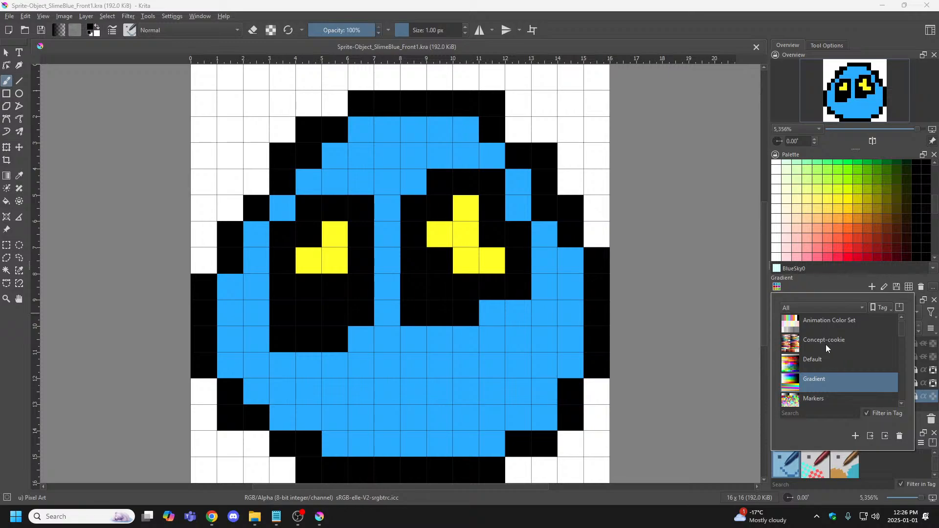
{"action": "left_click", "coordinate": [827, 341]}
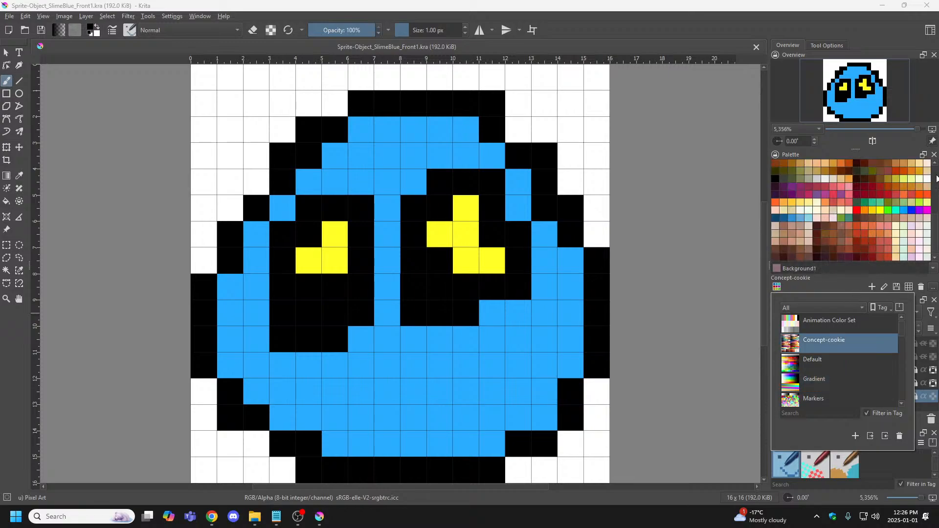
{"action": "left_click", "coordinate": [935, 221]}
{"action": "left_click_drag", "start_coordinate": [936, 233], "coordinate": [935, 182]}
Switch from the Concept-cookie palette to PixelArt D_Palette in the list of saved palettes.
{"action": "left_click", "coordinate": [777, 287]}
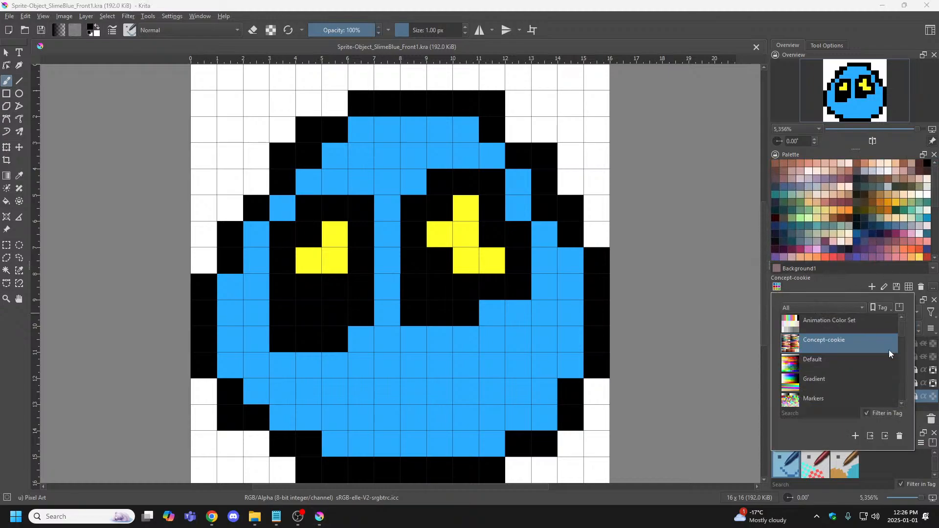
{"action": "left_click_drag", "start_coordinate": [902, 326], "coordinate": [900, 345]}
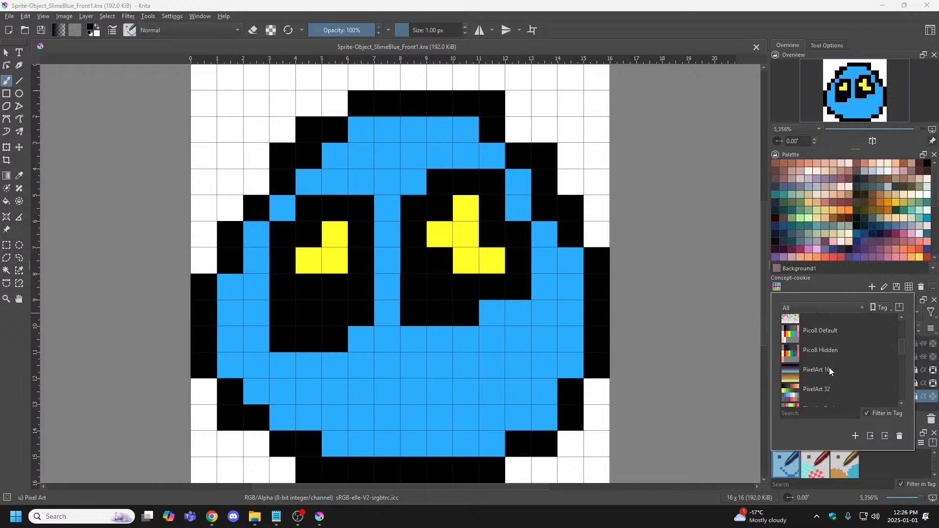
{"action": "left_click_drag", "start_coordinate": [906, 342], "coordinate": [878, 365]}
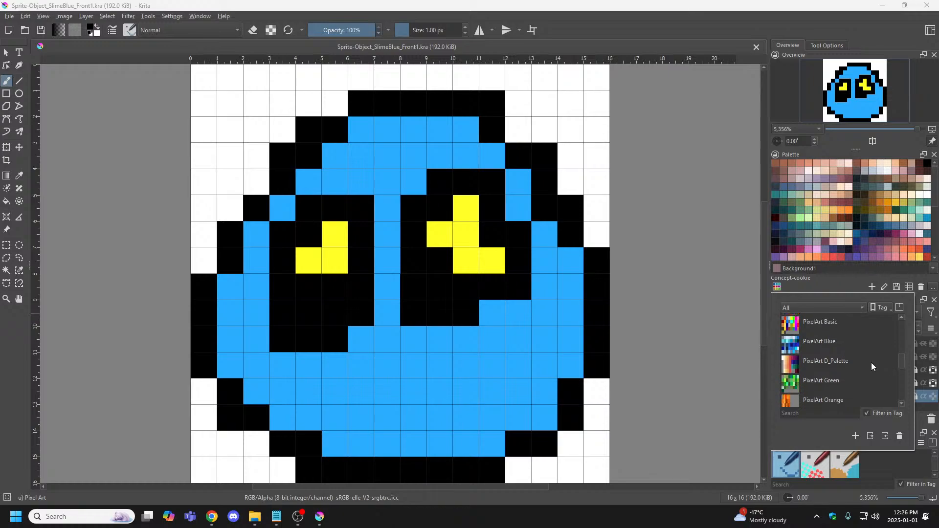
{"action": "left_click", "coordinate": [834, 366]}
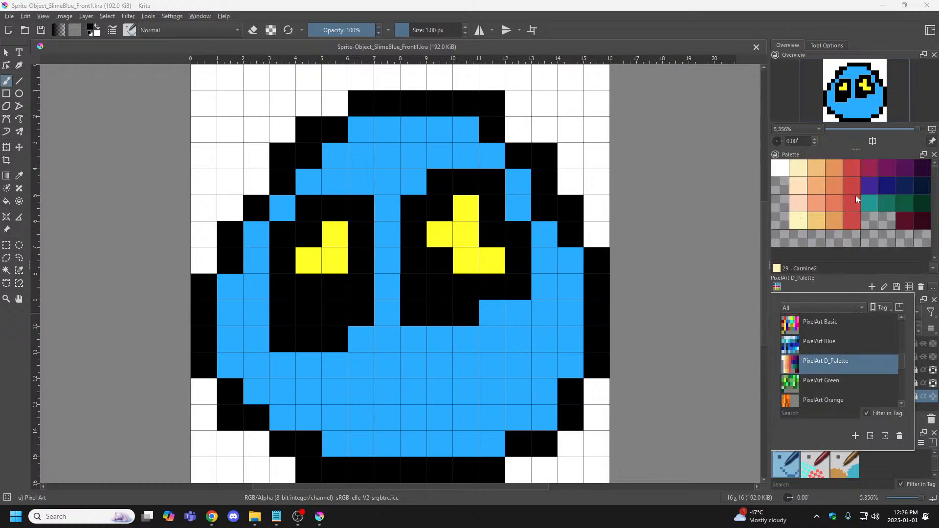
Load the PixelArt Green, Orange, Purple and Random palettes in turn to compare their swatches.
{"action": "left_click", "coordinate": [833, 384]}
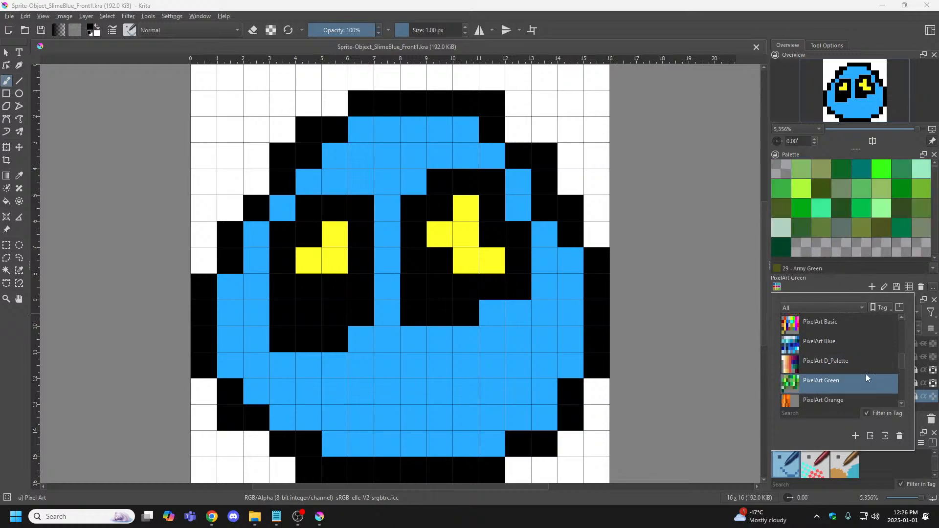
{"action": "left_click_drag", "start_coordinate": [902, 362], "coordinate": [902, 373]}
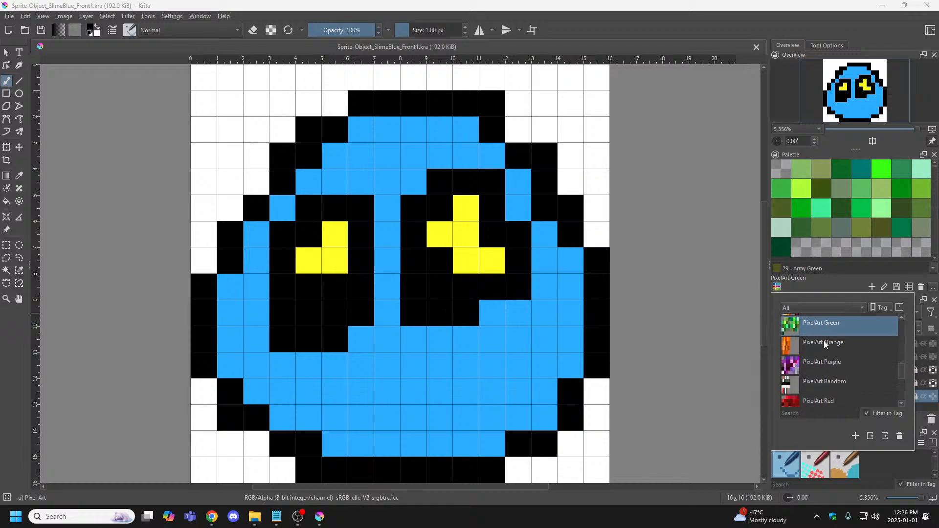
{"action": "left_click", "coordinate": [823, 346]}
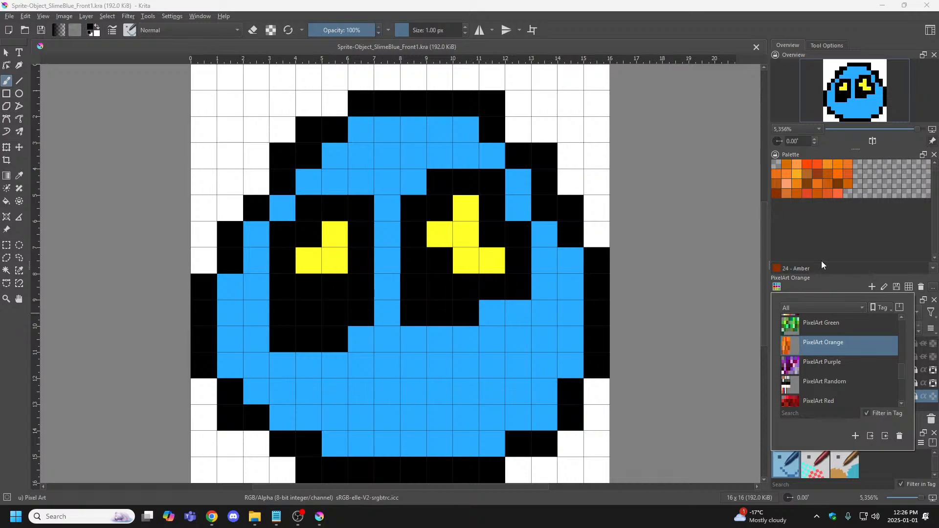
{"action": "left_click", "coordinate": [822, 366]}
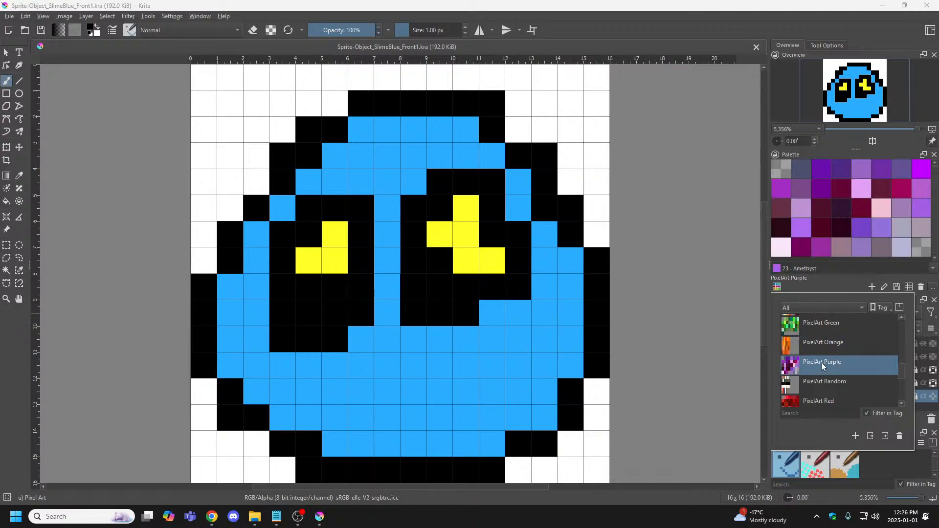
{"action": "left_click", "coordinate": [839, 384]}
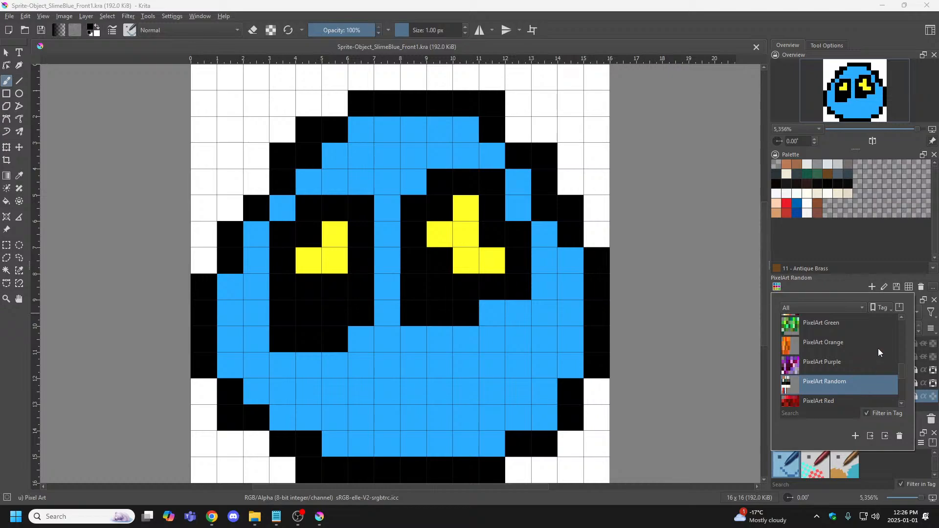
{"action": "left_click", "coordinate": [821, 286]}
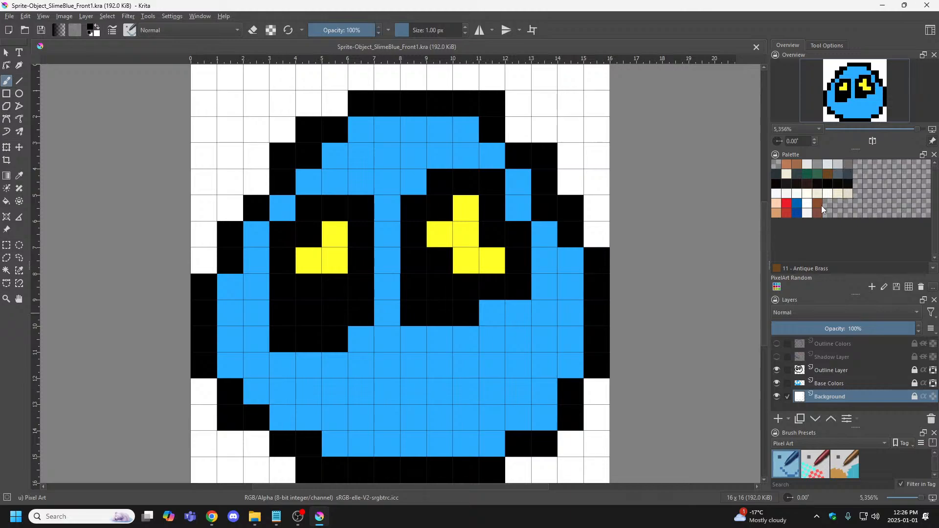
Set the PixelArt Random palette to 8 columns of swatches.
{"action": "left_click", "coordinate": [909, 287]}
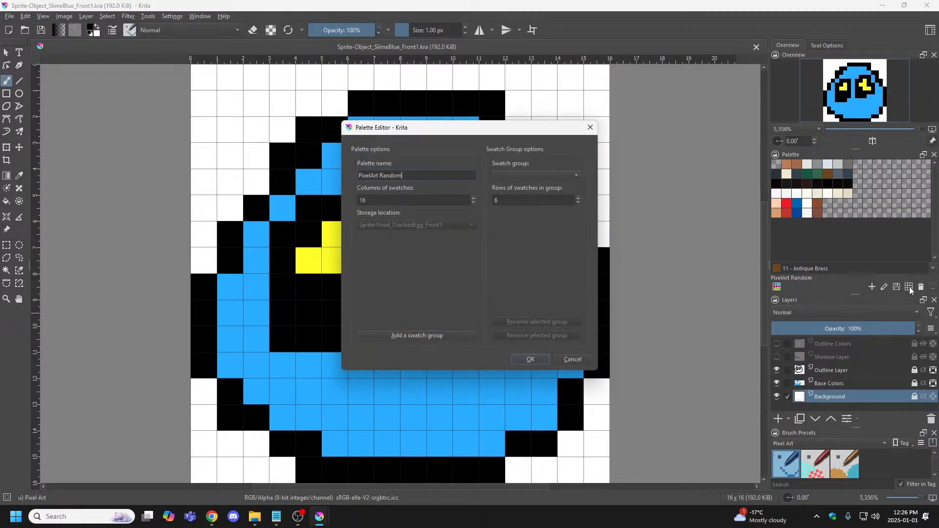
{"action": "left_click_drag", "start_coordinate": [405, 201], "coordinate": [348, 199]}
{"action": "left_click", "coordinate": [532, 361]}
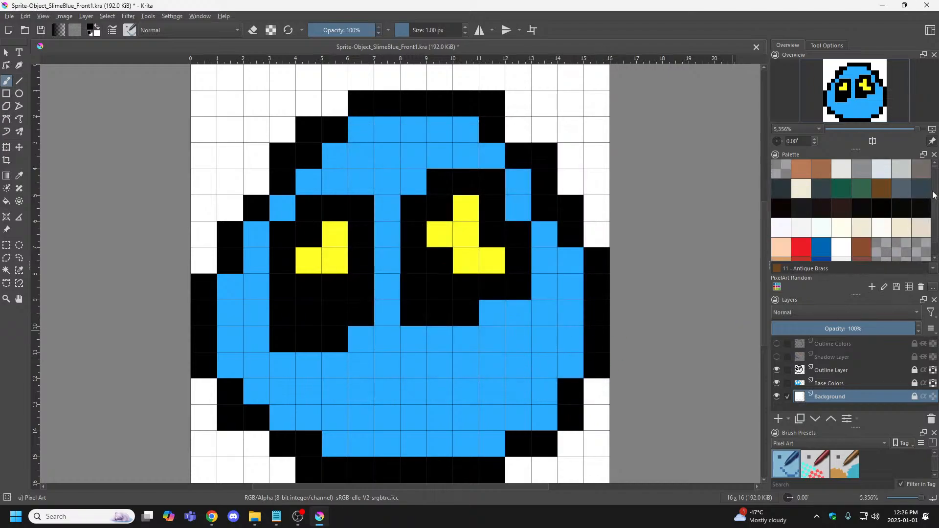
Look through the PixelArt Random swatches and sample the Mario cream, red, blue, white and brown colors.
{"action": "scroll", "coordinate": [861, 225], "scroll_direction": "down", "scroll_amount": 2}
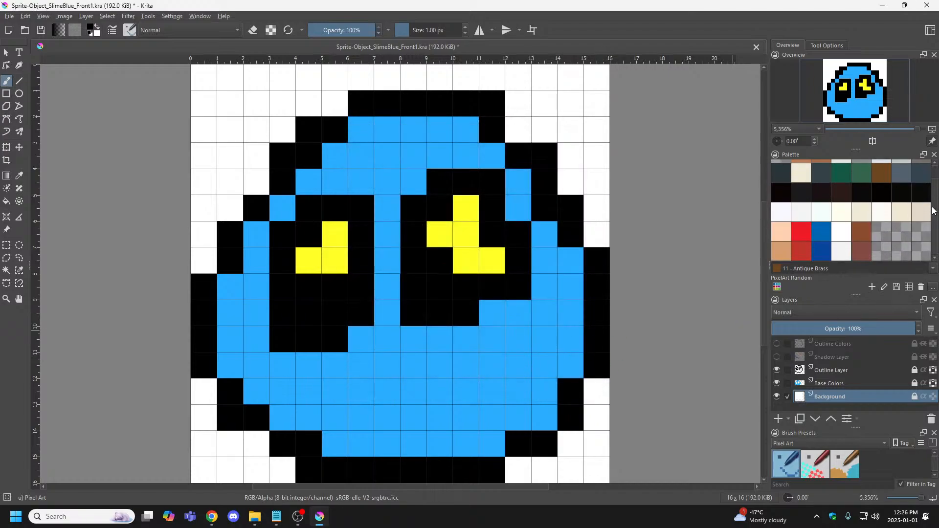
{"action": "left_click", "coordinate": [782, 235]}
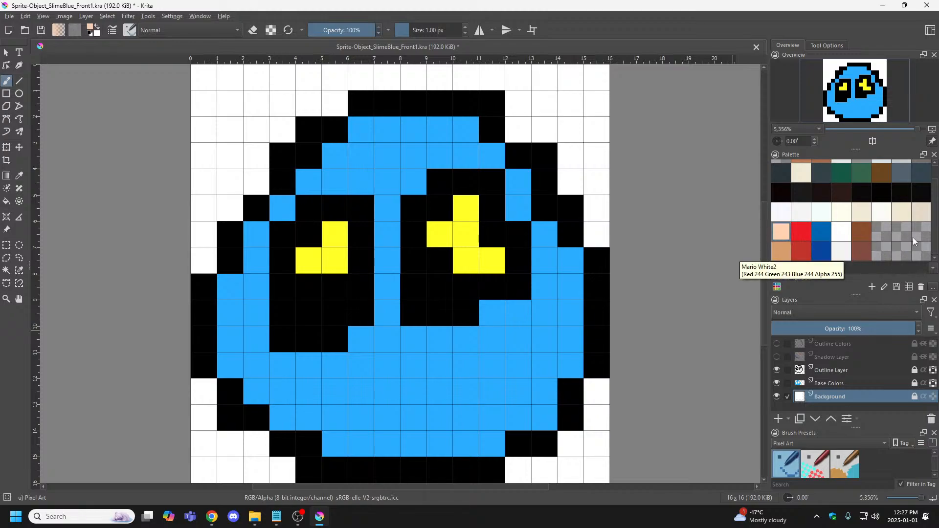
{"action": "scroll", "coordinate": [914, 237], "scroll_direction": "up", "scroll_amount": 1}
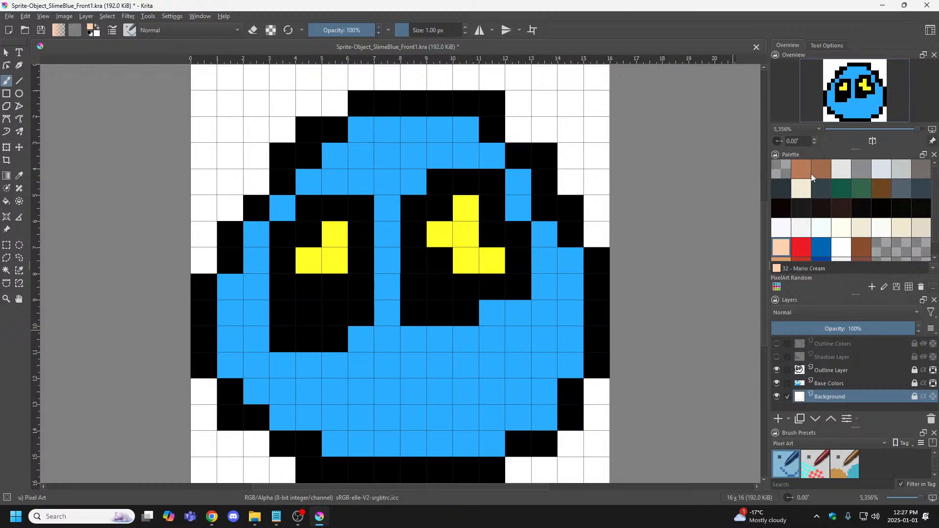
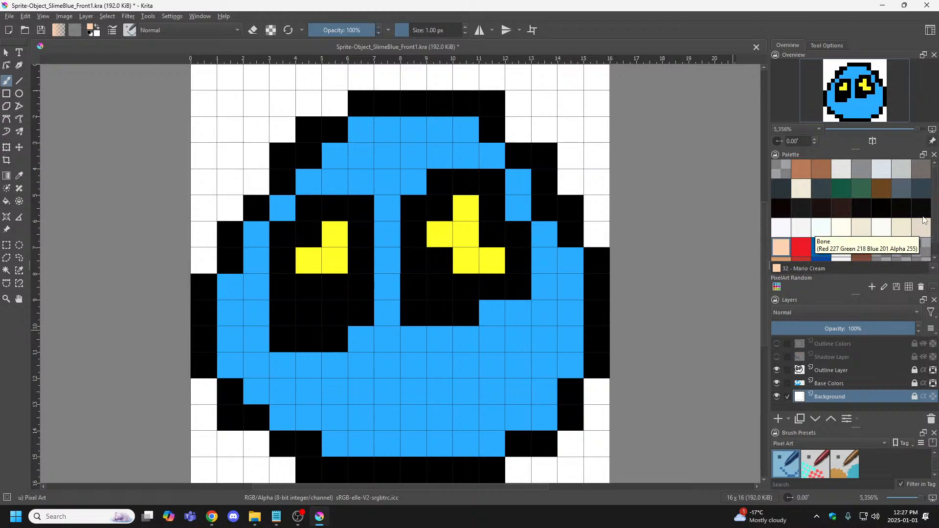
{"action": "scroll", "coordinate": [935, 211], "scroll_direction": "down", "scroll_amount": 1}
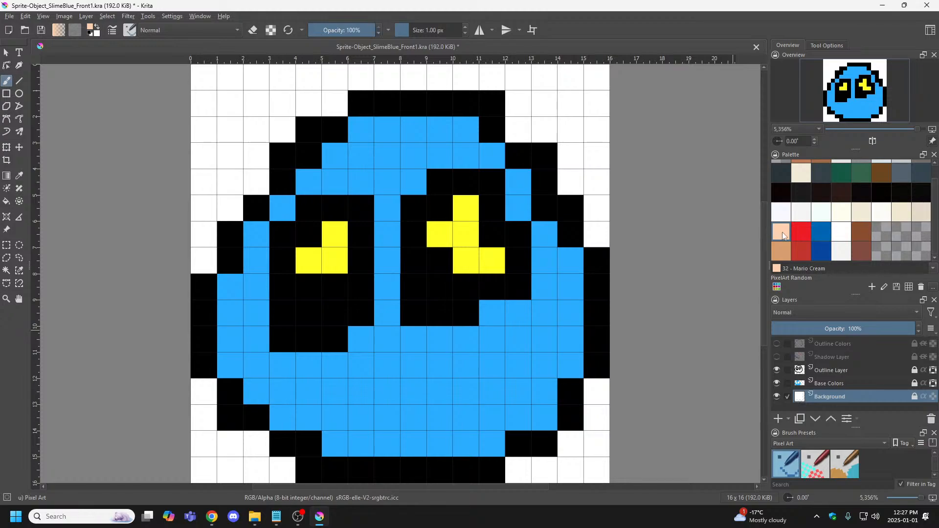
{"action": "left_click", "coordinate": [801, 232]}
{"action": "left_click", "coordinate": [819, 233]}
{"action": "left_click", "coordinate": [841, 232]}
{"action": "left_click", "coordinate": [862, 233]}
Load the PixelArt Red palette and switch to PixelArt Yellow to compare their shades.
{"action": "left_click", "coordinate": [778, 287]}
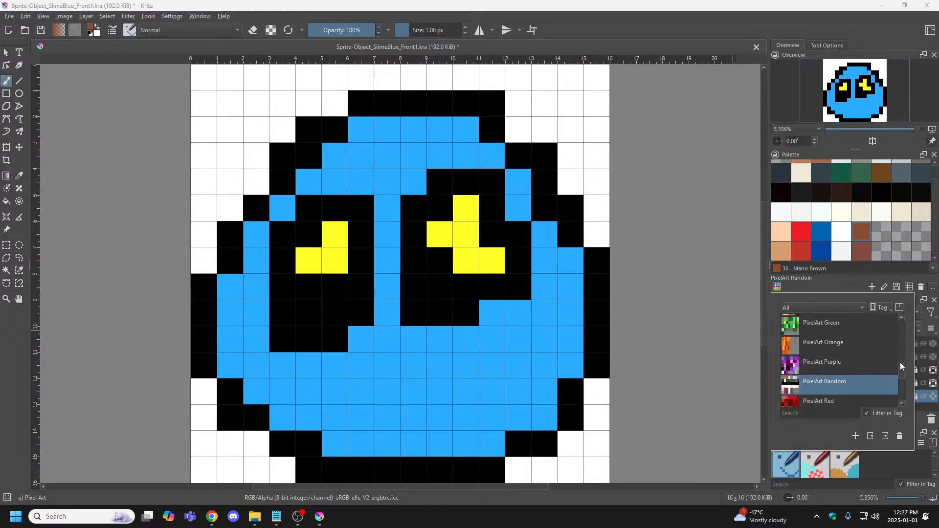
{"action": "scroll", "coordinate": [901, 373], "scroll_direction": "down", "scroll_amount": 2}
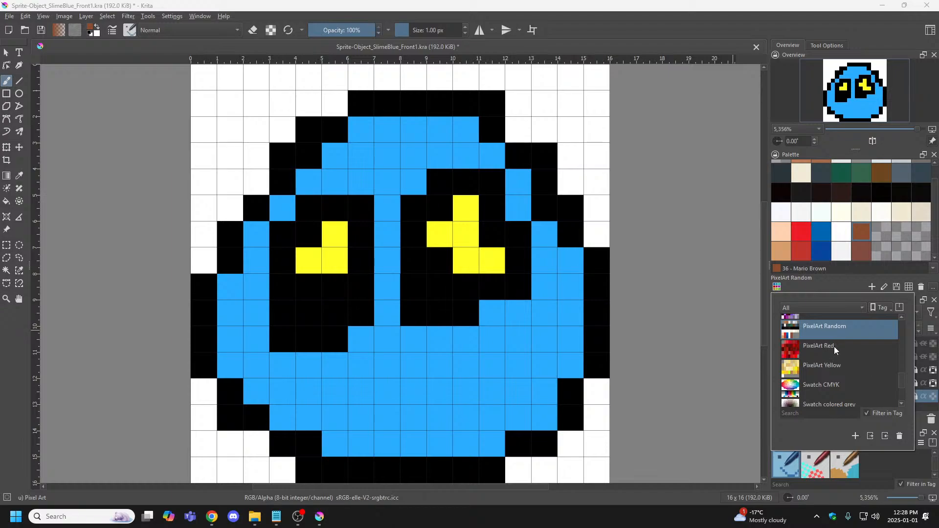
{"action": "left_click", "coordinate": [834, 350]}
{"action": "left_click", "coordinate": [834, 367]}
{"action": "left_click_drag", "start_coordinate": [899, 374], "coordinate": [901, 319]}
{"action": "left_click", "coordinate": [832, 289]}
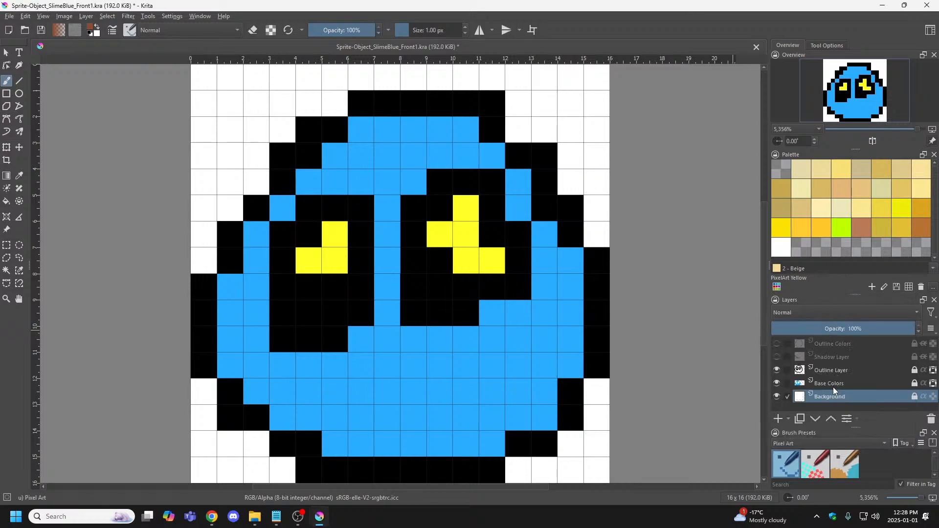
Load the Pico8 Default palette from the list of saved palettes.
{"action": "left_click", "coordinate": [782, 287]}
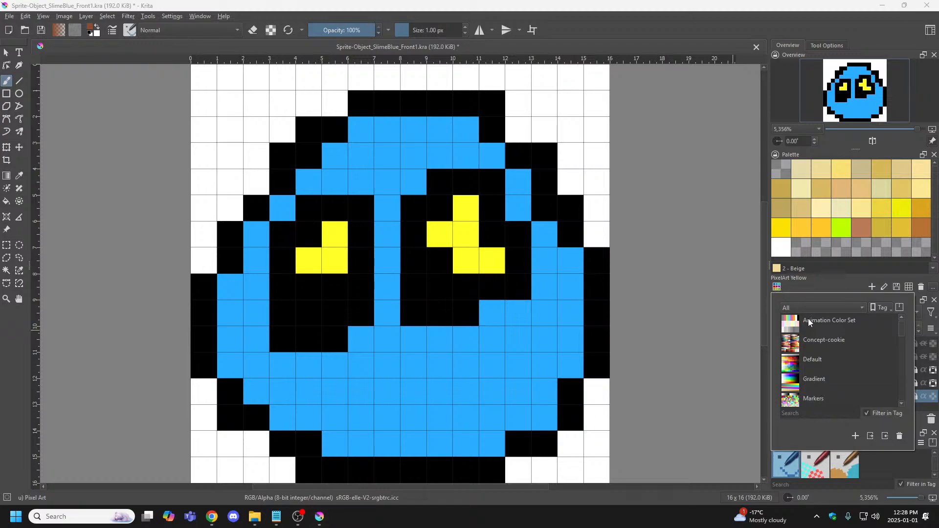
{"action": "scroll", "coordinate": [815, 364], "scroll_direction": "down", "scroll_amount": 1}
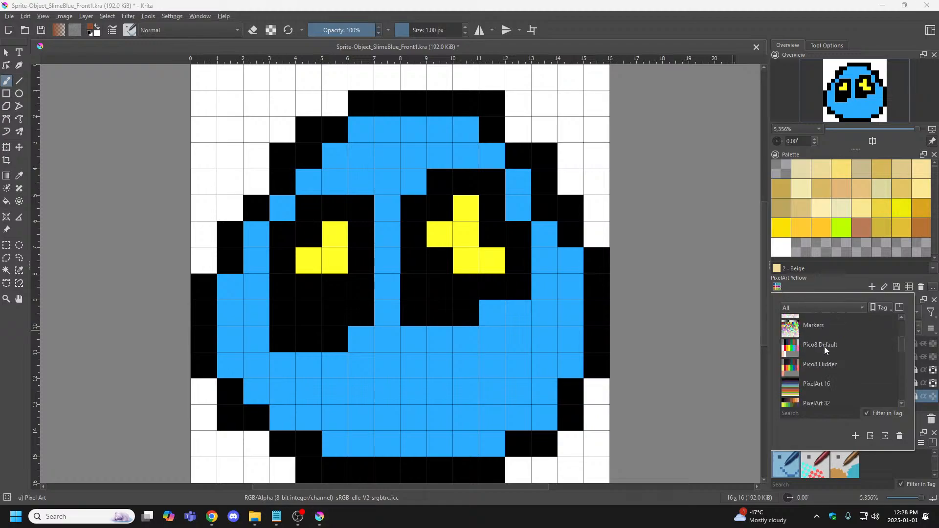
{"action": "left_click", "coordinate": [825, 348]}
{"action": "left_click", "coordinate": [828, 284]}
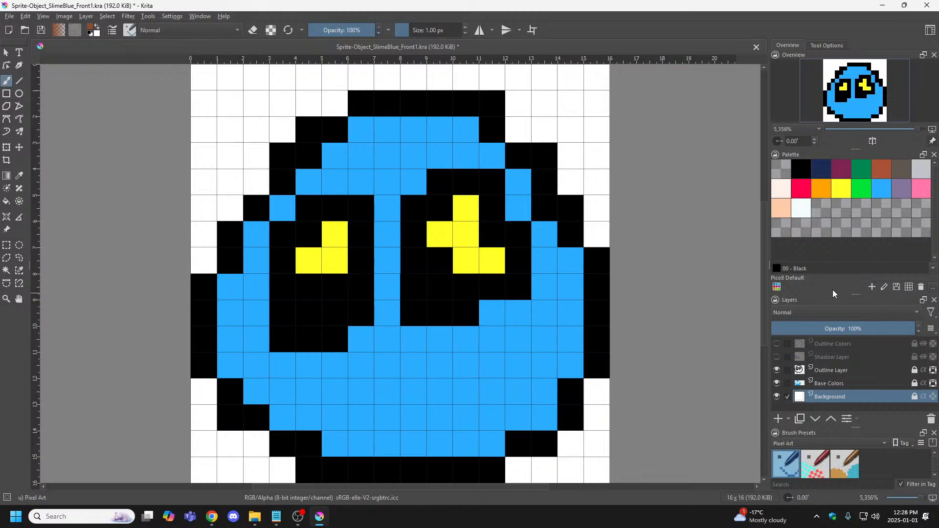
{"action": "left_click", "coordinate": [778, 290]}
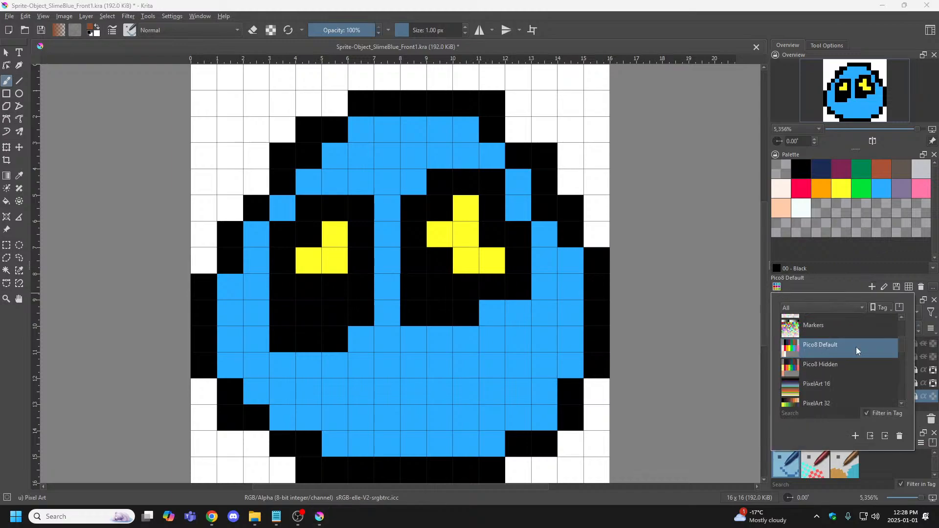
{"action": "left_click", "coordinate": [856, 436]}
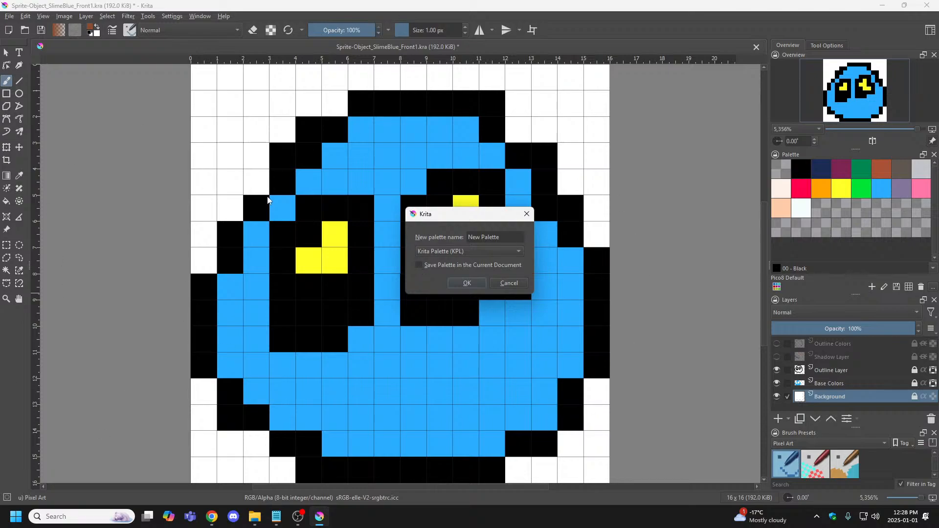
{"action": "left_click", "coordinate": [511, 285]}
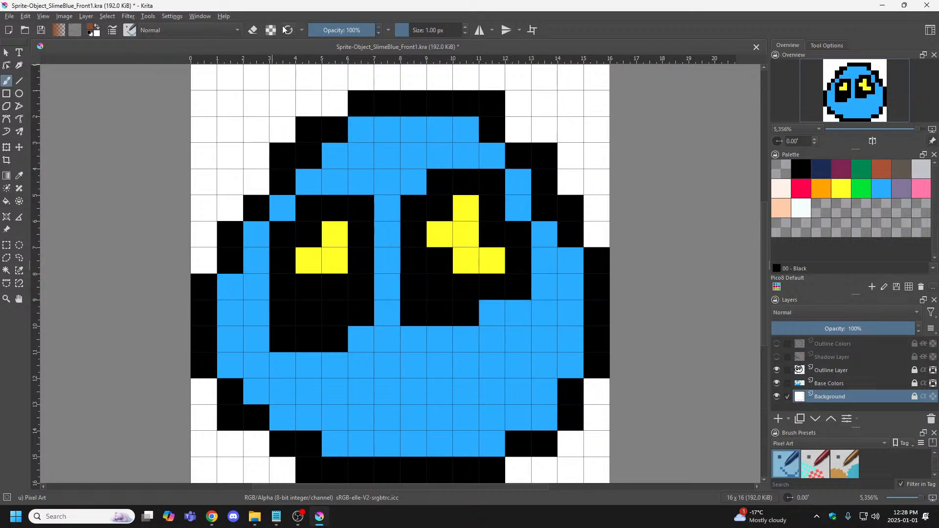
Close the slime sprite without saving its changes and reopen Sprite-Object_SlimeBlue_Front1.kra from the recent images.
{"action": "key", "text": "ctrl+w"}
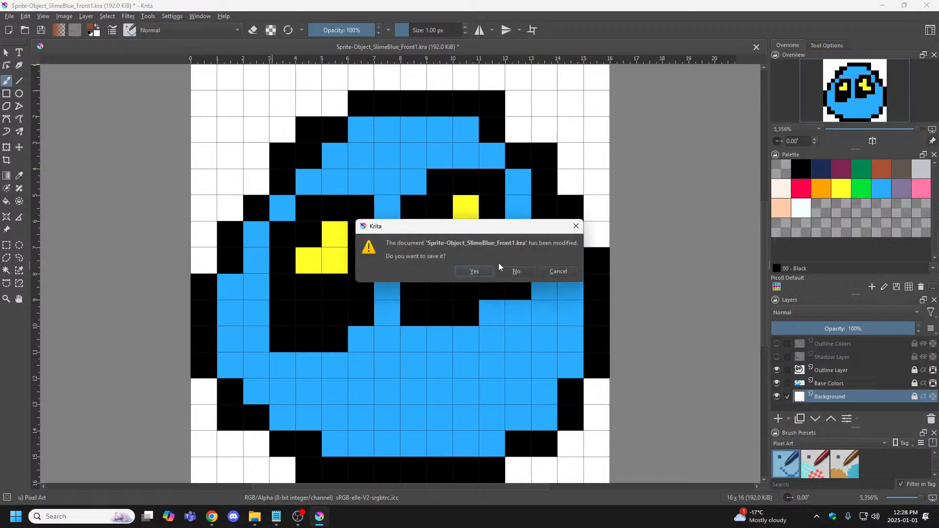
{"action": "left_click", "coordinate": [517, 273]}
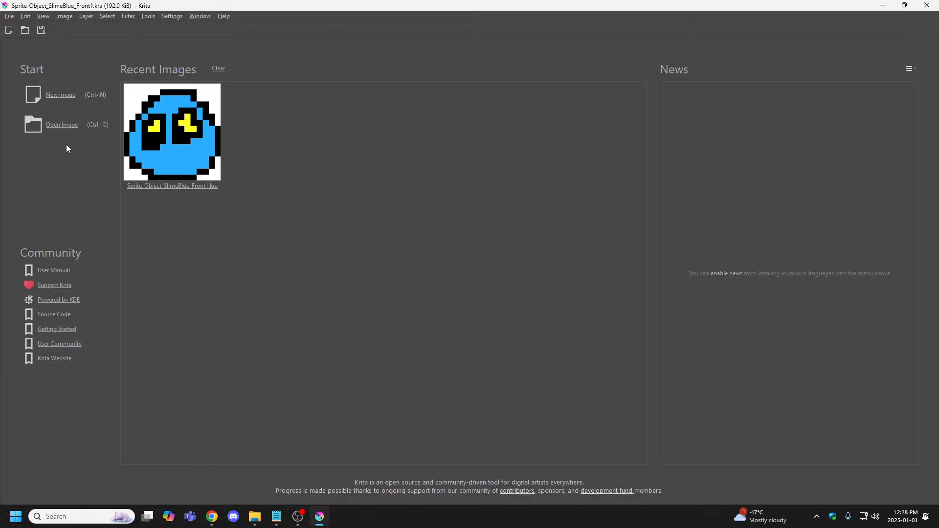
{"action": "left_click", "coordinate": [187, 184]}
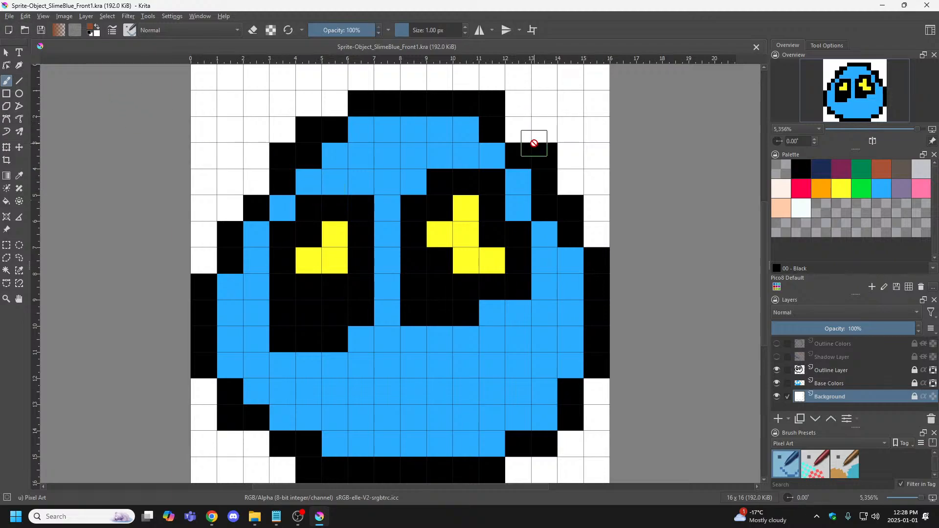
Try to save the sprite as a separate Krita document named Sprite-Object_SlimeBlue_Front2.
{"action": "left_click", "coordinate": [8, 16]}
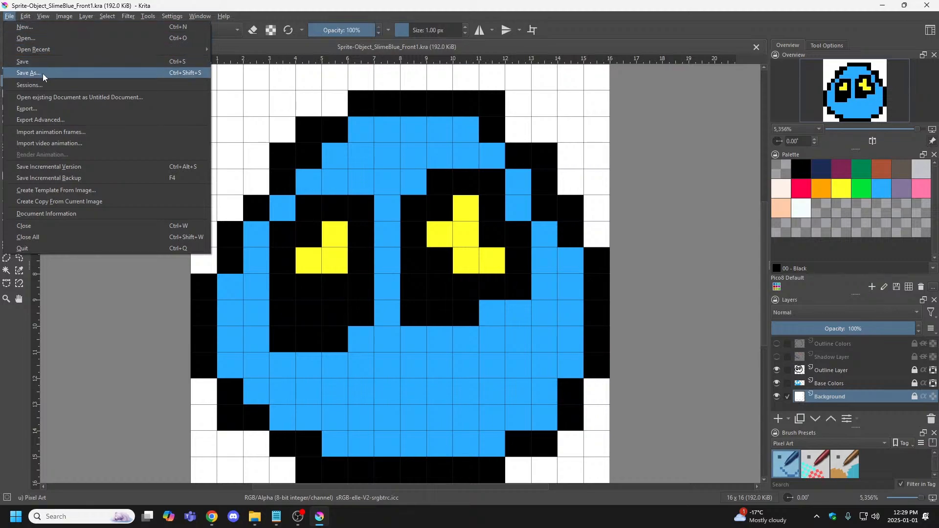
{"action": "left_click", "coordinate": [28, 72]}
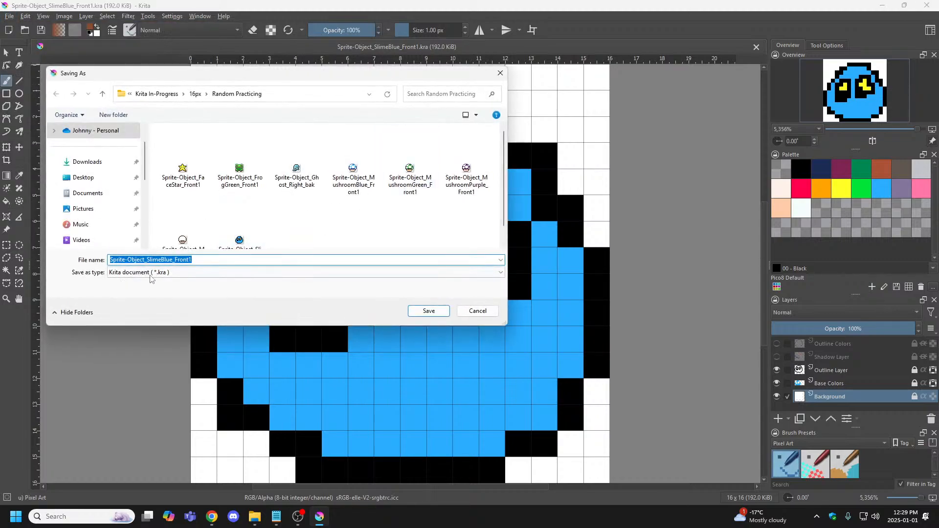
{"action": "left_click", "coordinate": [195, 262]}
{"action": "key", "text": "BackSpace"}
{"action": "type", "text": "2"}
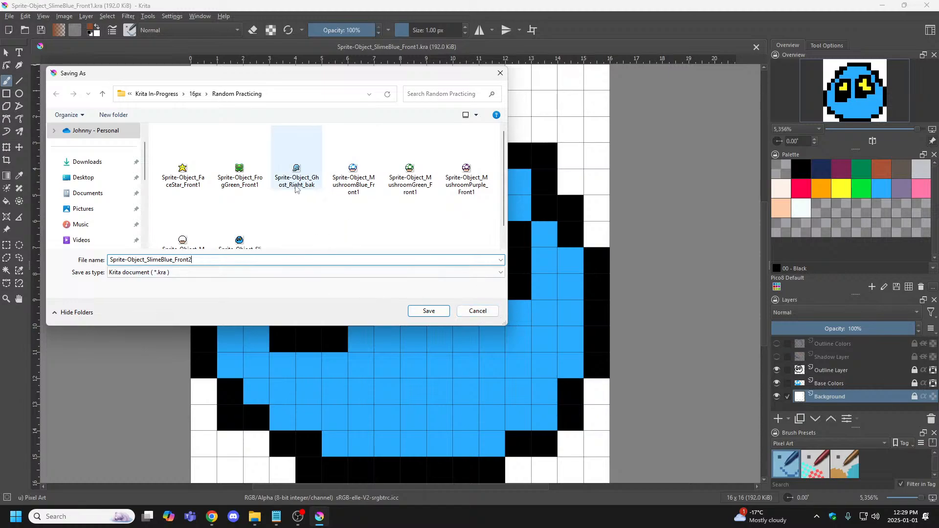
{"action": "left_click", "coordinate": [478, 311]}
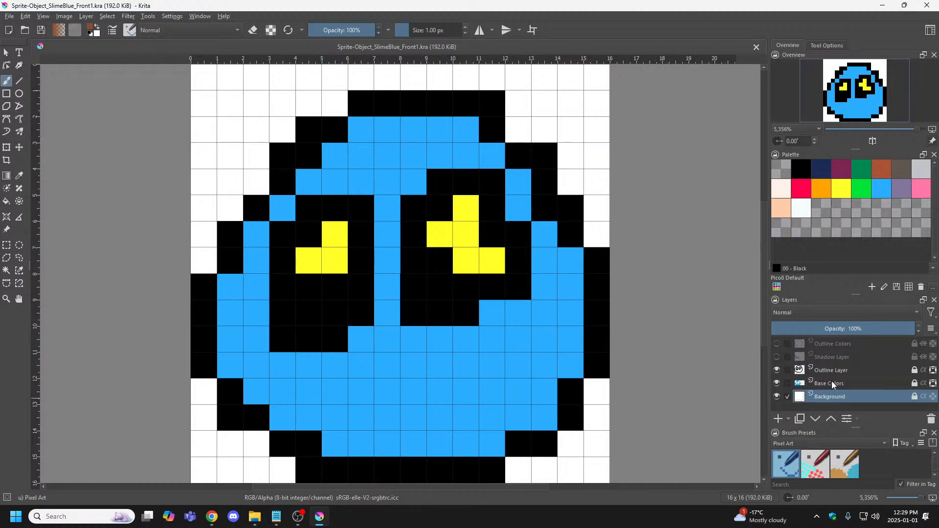
{"action": "left_click", "coordinate": [776, 288]}
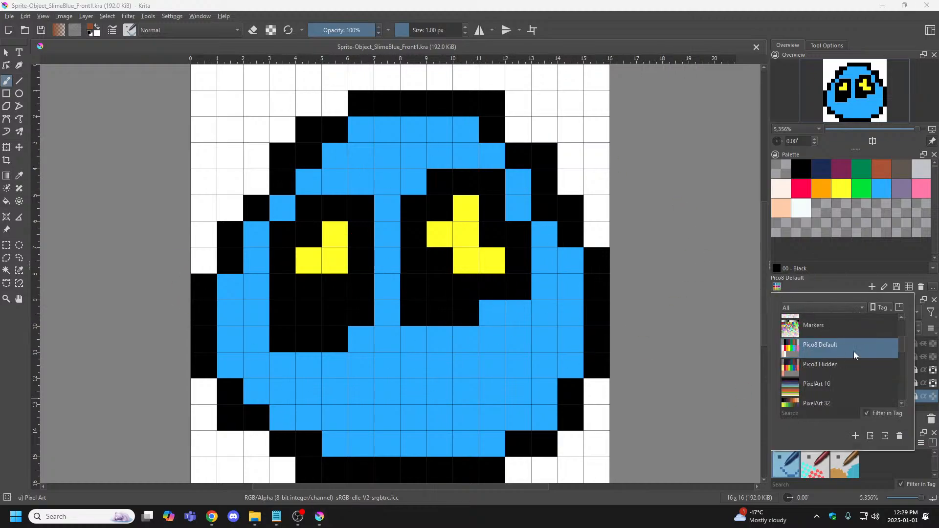
{"action": "left_click_drag", "start_coordinate": [904, 343], "coordinate": [902, 345]}
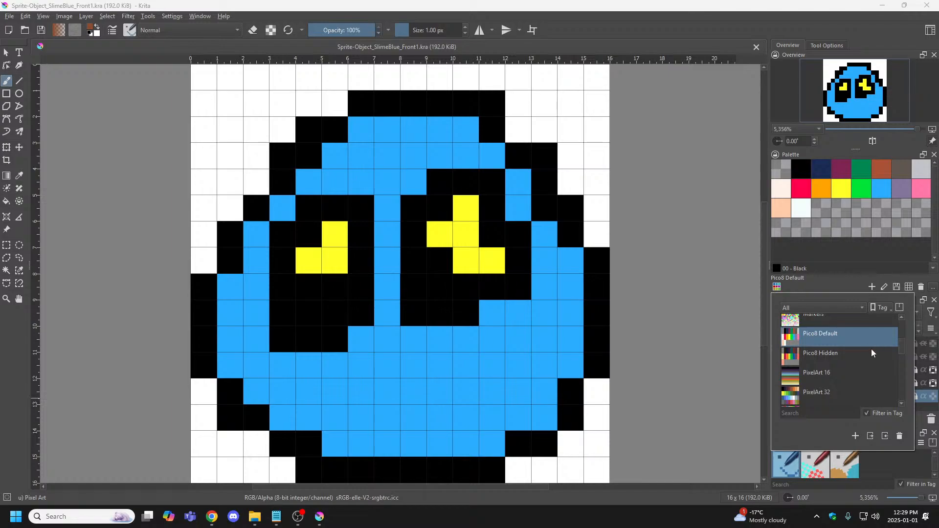
{"action": "left_click", "coordinate": [856, 436]}
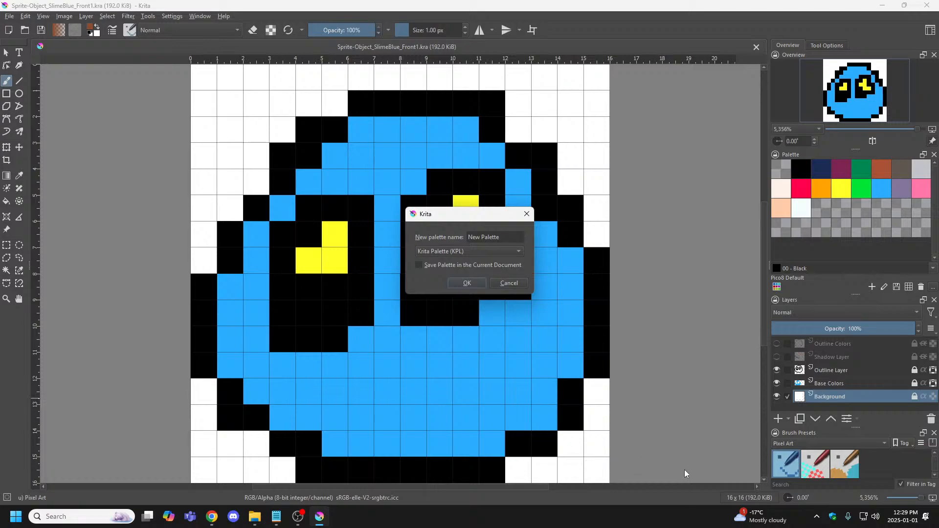
{"action": "left_click", "coordinate": [506, 286]}
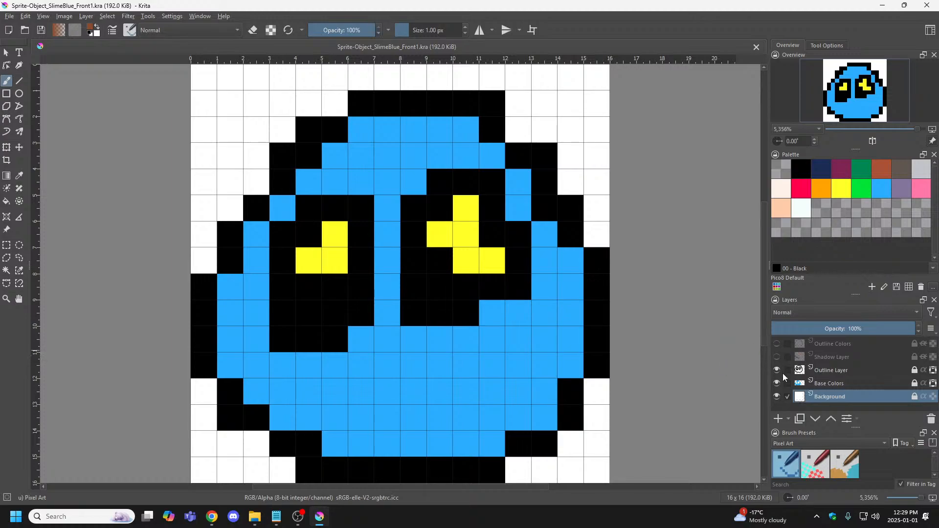
Review the name, format and save-in-document options for creating a new palette, and close them without creating one.
{"action": "left_click", "coordinate": [778, 287]}
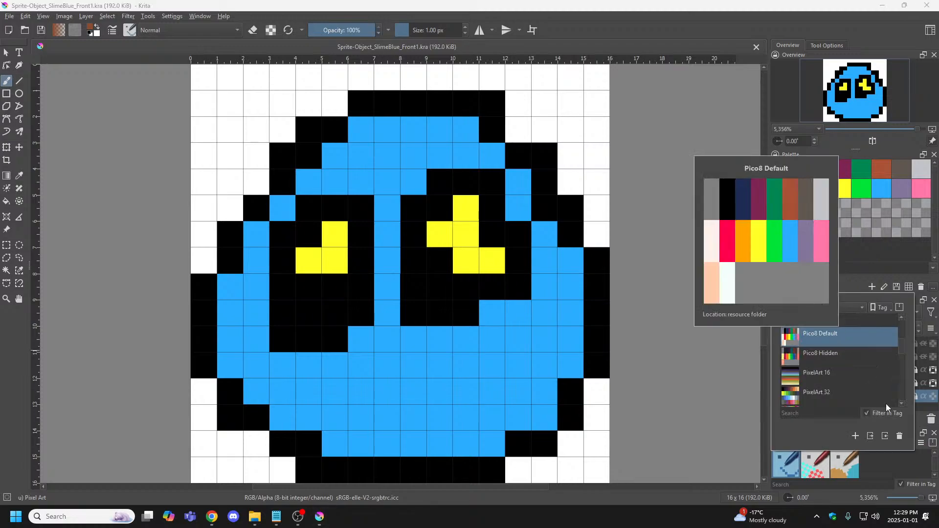
{"action": "left_click", "coordinate": [856, 436]}
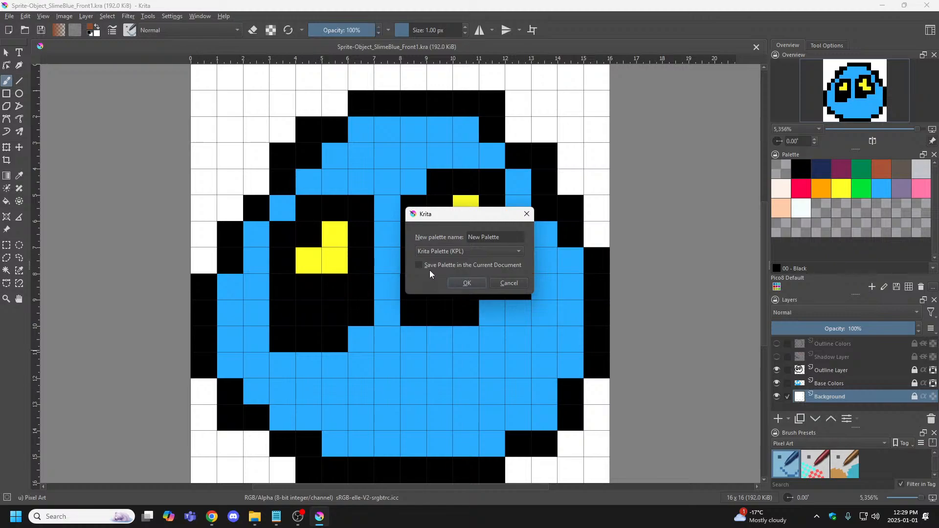
{"action": "left_click", "coordinate": [509, 283]}
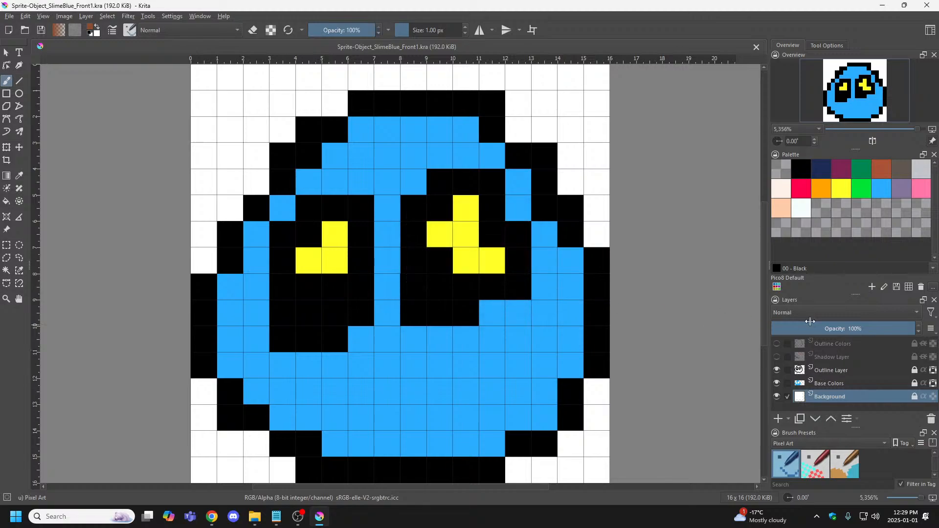
Examine the backed-up KPL palette files in the palette_backup folder from the palette export dialog, and cancel the export.
{"action": "left_click", "coordinate": [778, 288]}
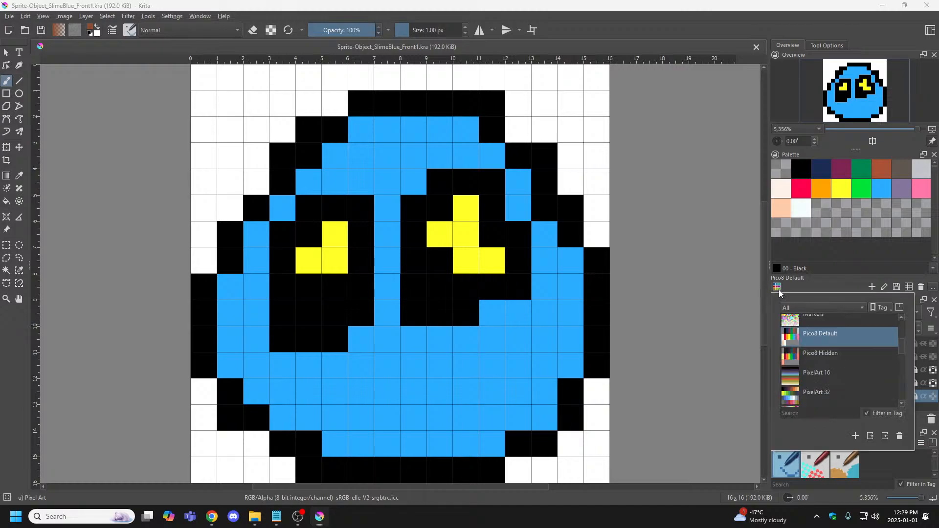
{"action": "left_click", "coordinate": [870, 437]}
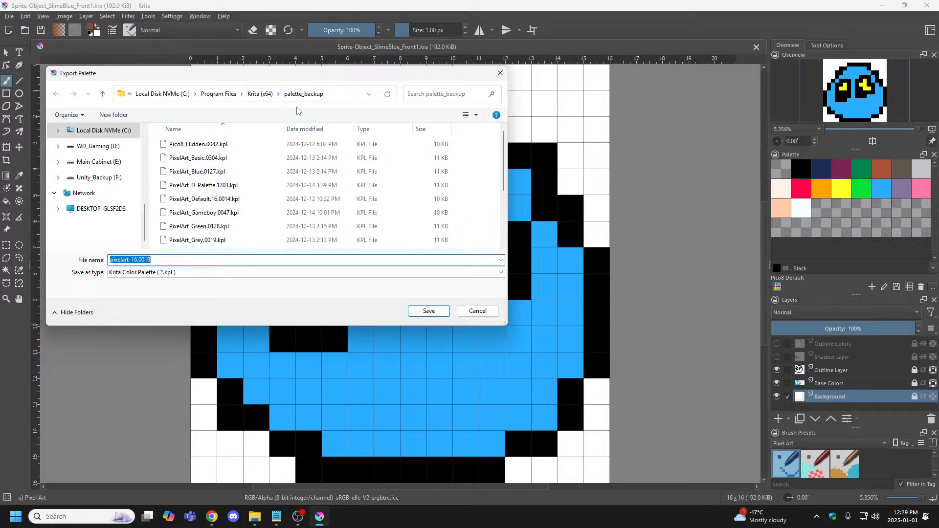
{"action": "scroll", "coordinate": [287, 169], "scroll_direction": "down", "scroll_amount": 2}
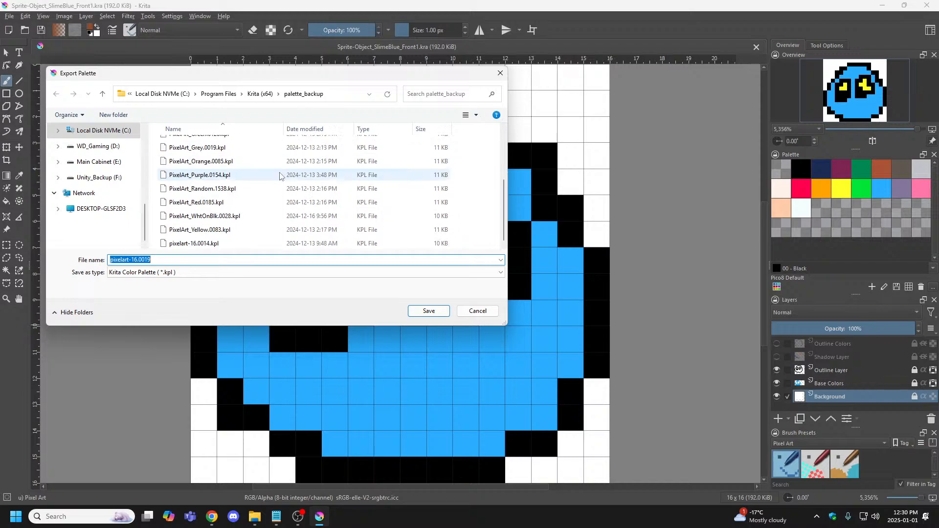
{"action": "scroll", "coordinate": [279, 212], "scroll_direction": "up", "scroll_amount": 2}
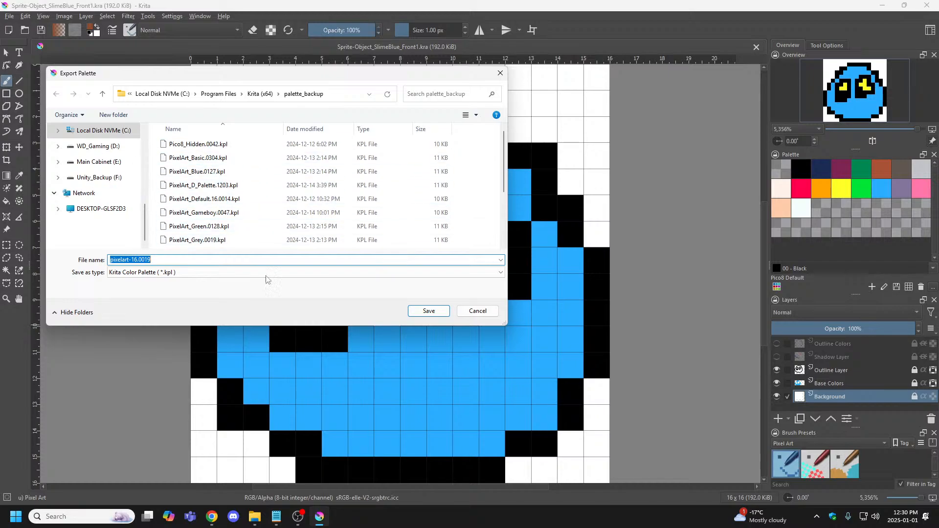
{"action": "left_click", "coordinate": [478, 312]}
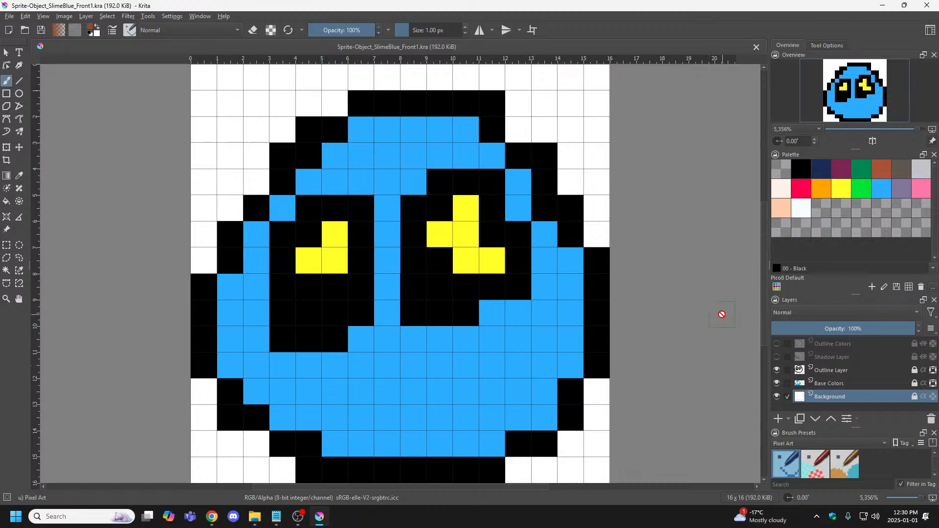
Close the slime sprite, clear the recent images and create a new 16 x 16 px RGB/Alpha document.
{"action": "key", "text": "ctrl"}
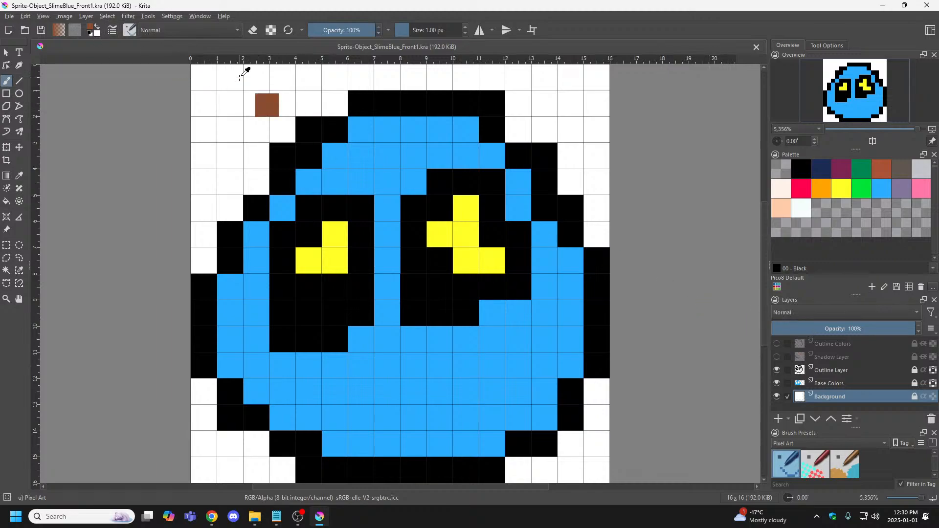
{"action": "key", "text": "ctrl+w"}
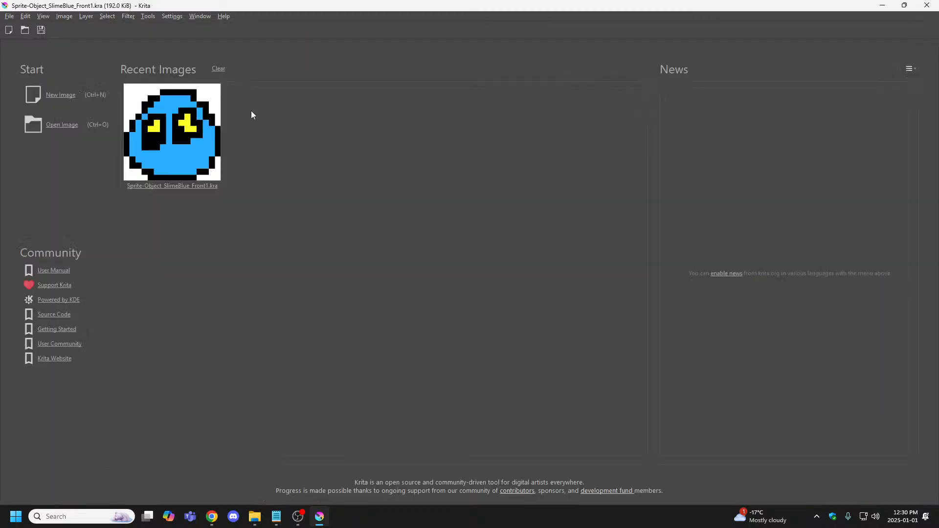
{"action": "left_click", "coordinate": [222, 70]}
{"action": "left_click", "coordinate": [69, 95]}
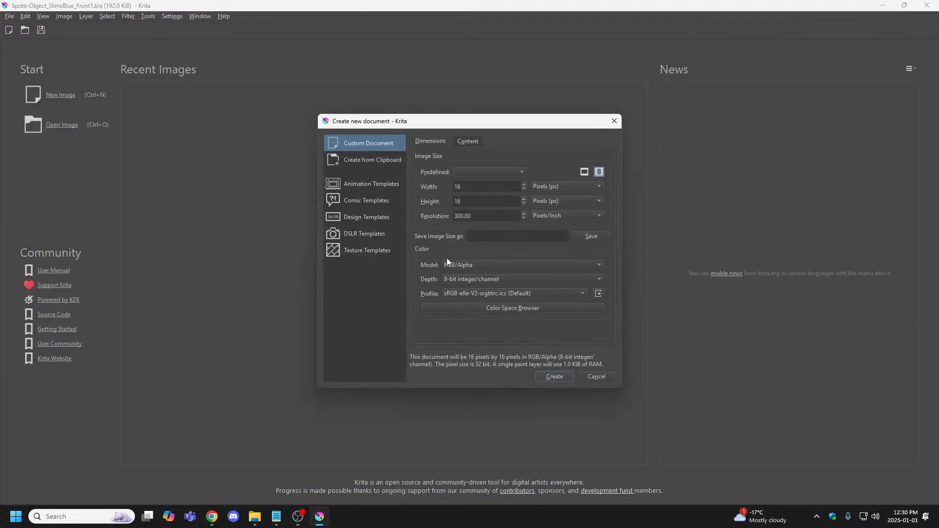
{"action": "left_click", "coordinate": [561, 380]}
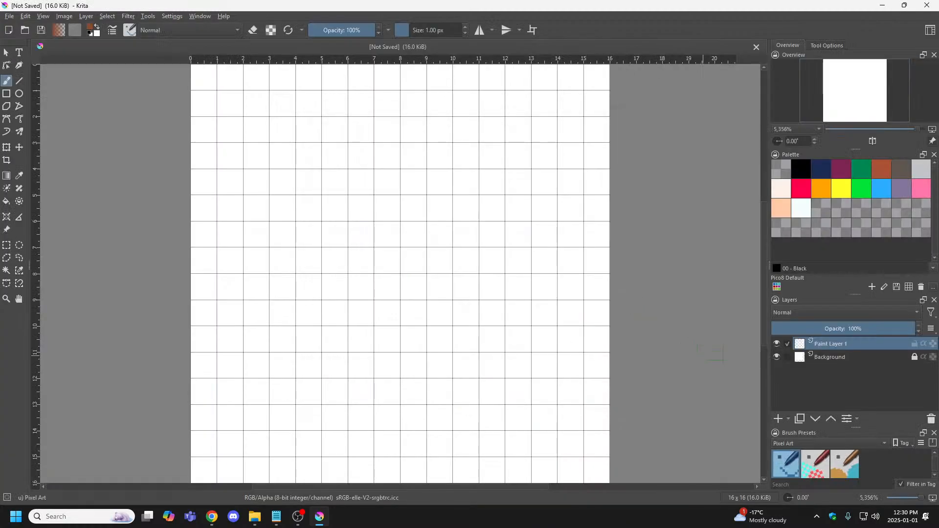
Browse the saved palettes to examine which ones are available around Pico8 Default in the blank document.
{"action": "left_click", "coordinate": [778, 288]}
{"action": "scroll", "coordinate": [847, 347], "scroll_direction": "up", "scroll_amount": 2}
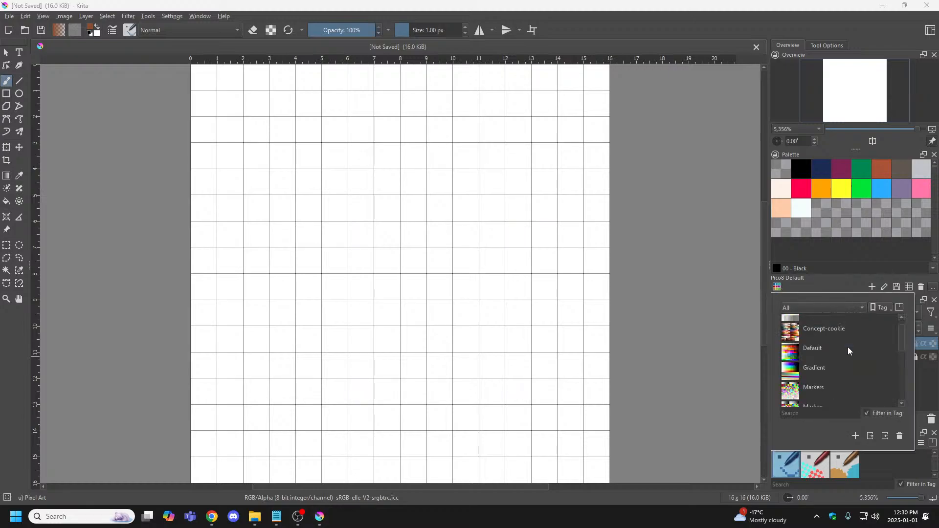
{"action": "scroll", "coordinate": [847, 347], "scroll_direction": "up", "scroll_amount": 1}
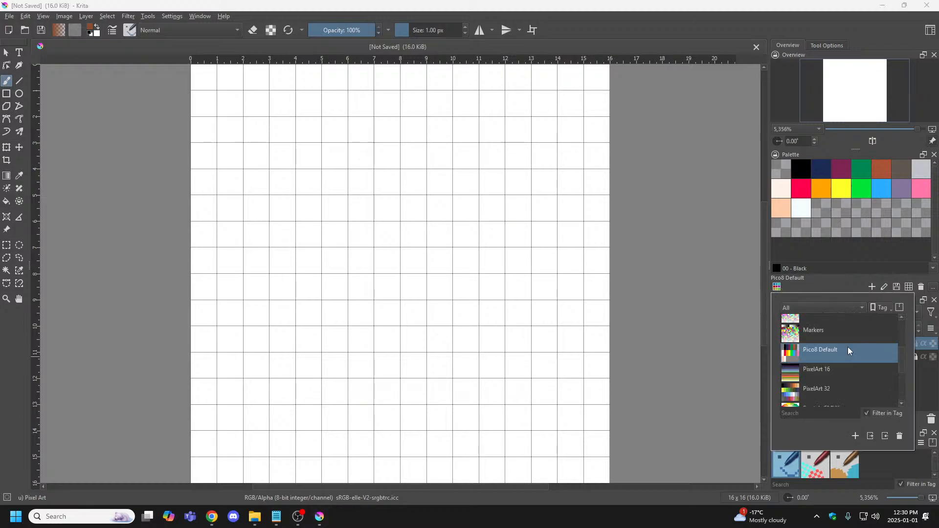
{"action": "mouse_move", "coordinate": [903, 361]}
{"action": "left_mouse_down"}
{"action": "mouse_move", "coordinate": [904, 332]}
{"action": "mouse_move", "coordinate": [905, 367]}
{"action": "left_mouse_up"}
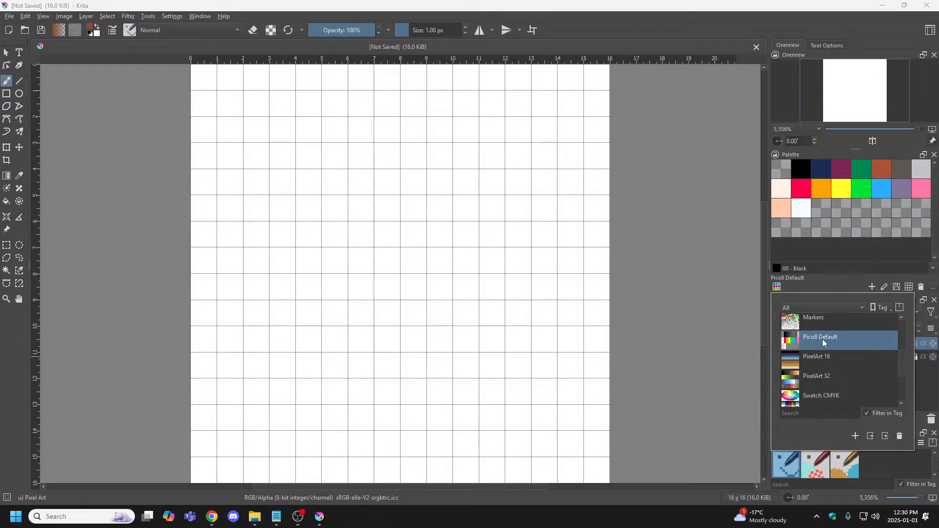
{"action": "mouse_move", "coordinate": [899, 359]}
{"action": "left_mouse_down"}
{"action": "mouse_move", "coordinate": [905, 331]}
{"action": "mouse_move", "coordinate": [903, 346]}
{"action": "mouse_move", "coordinate": [882, 357]}
{"action": "left_mouse_up"}
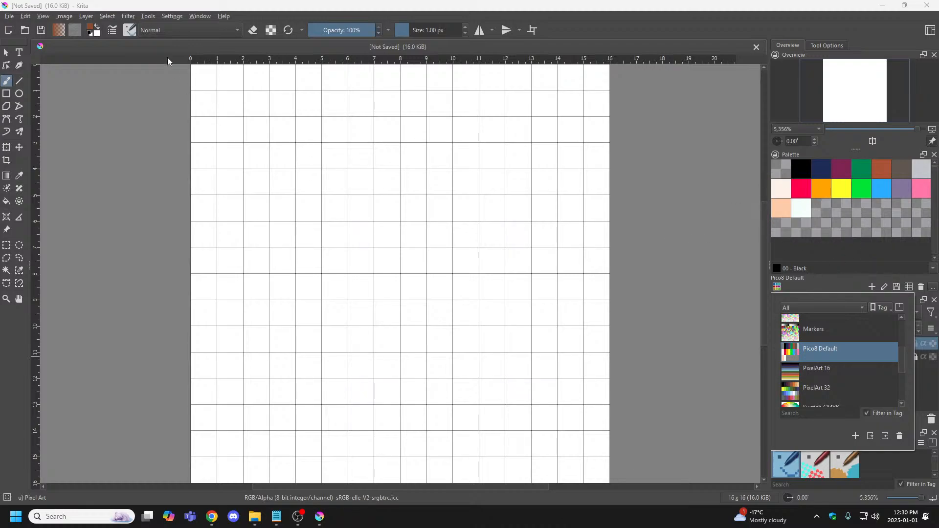
Close the blank document and open Sprite-Object_SlimeBlue_Front1 from the Random Practicing folder.
{"action": "left_click", "coordinate": [189, 6]}
{"action": "key", "text": "ctrl+w"}
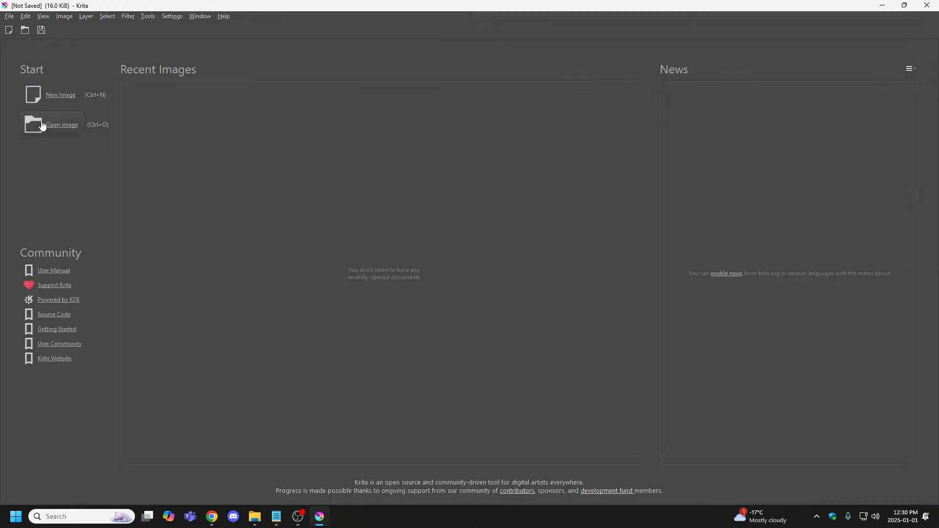
{"action": "left_click", "coordinate": [70, 128]}
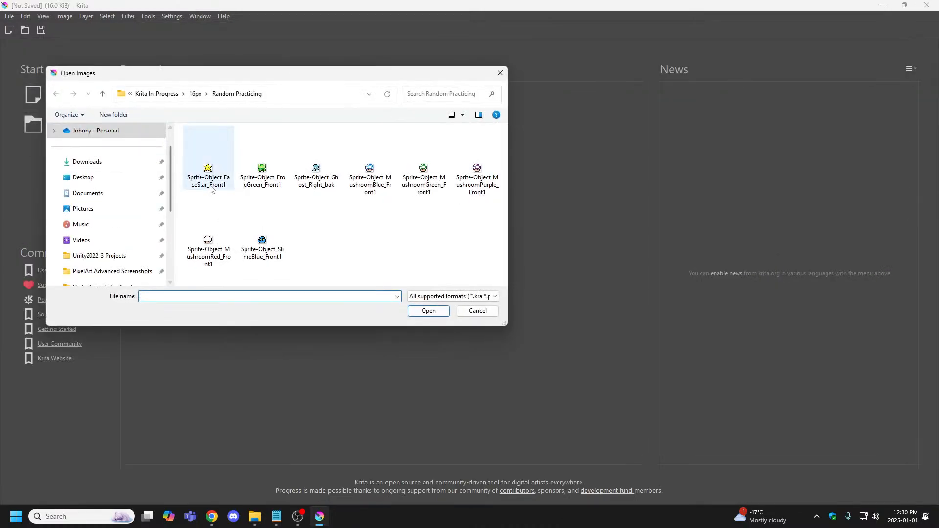
{"action": "left_click", "coordinate": [262, 240]}
{"action": "double_click", "coordinate": [262, 241]}
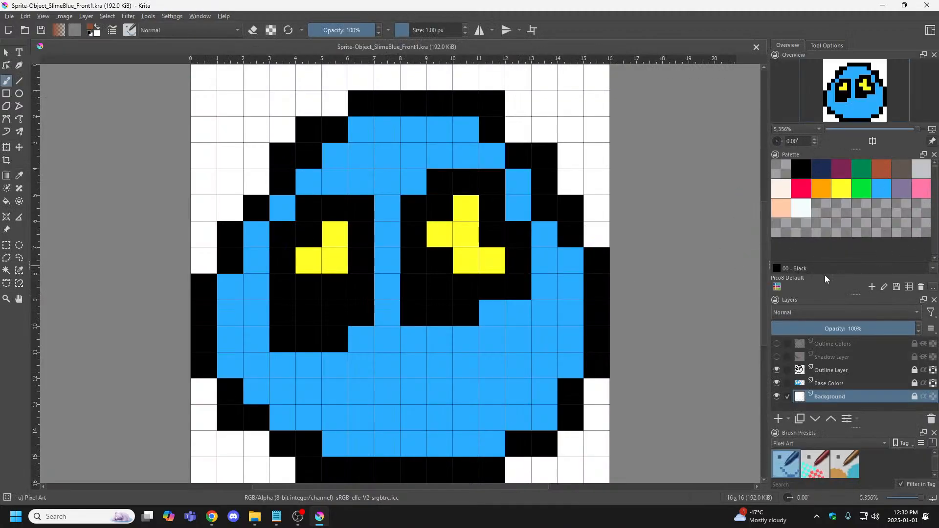
Load the PixelArt Blue palette for the slime sprite from the list of saved palettes.
{"action": "left_click", "coordinate": [781, 292]}
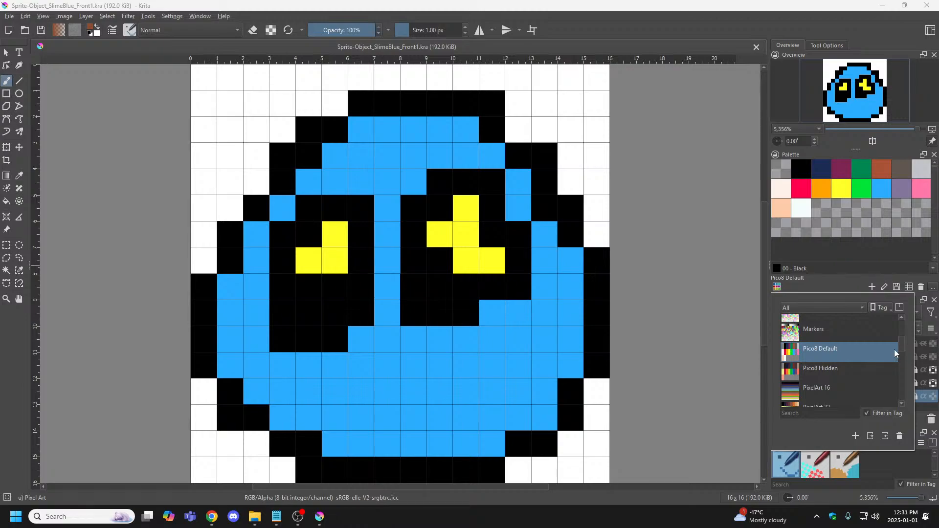
{"action": "scroll", "coordinate": [900, 358], "scroll_direction": "down", "scroll_amount": 2}
{"action": "left_click", "coordinate": [839, 351]}
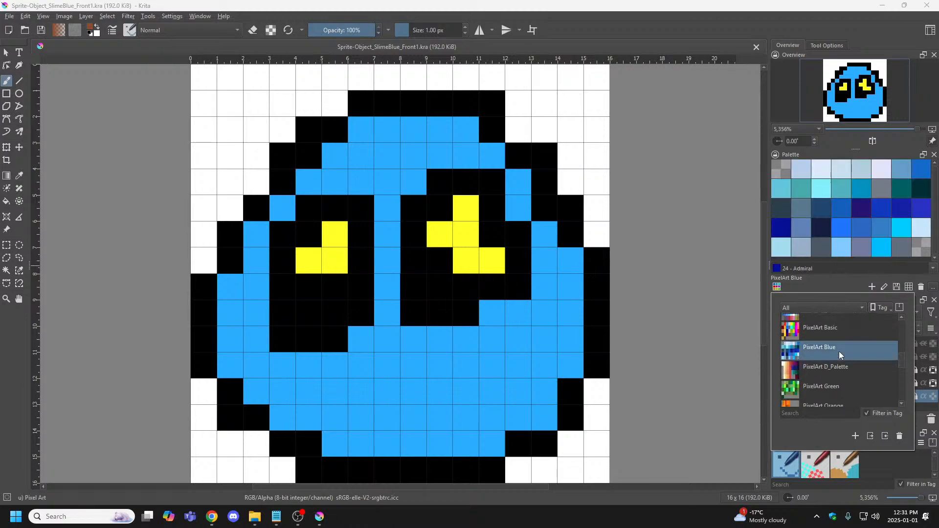
{"action": "left_click", "coordinate": [840, 284]}
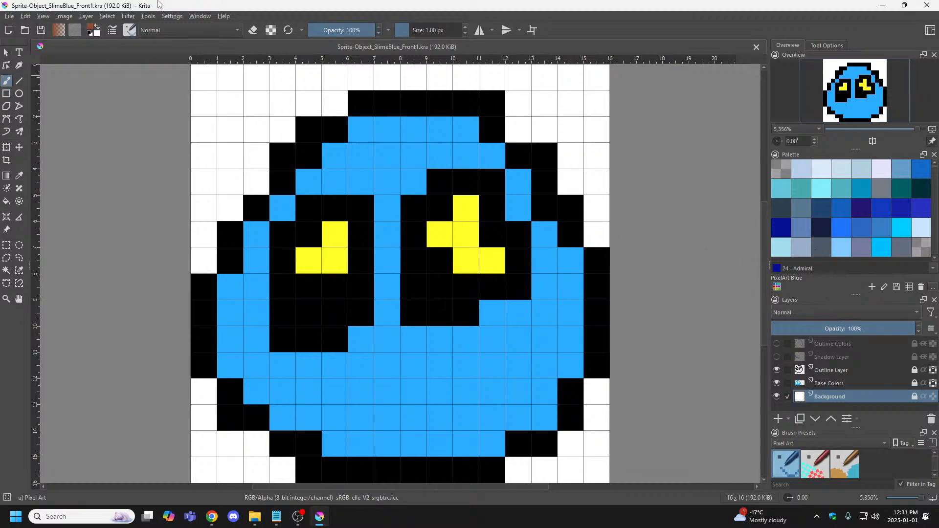
Close the slime sprite, clear the recent images again and create a blank 16 x 16 px document at 300 pixels/inch.
{"action": "key", "text": "ctrl+w"}
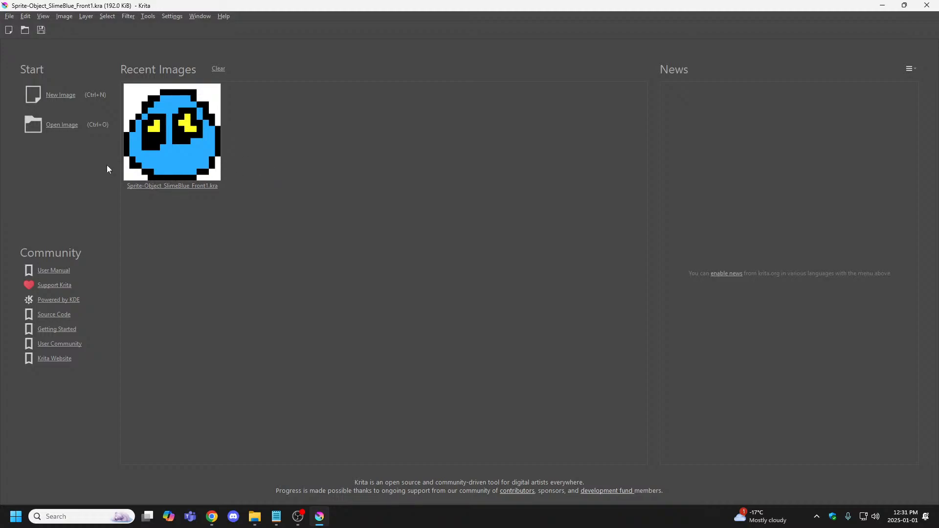
{"action": "left_click", "coordinate": [220, 69]}
{"action": "left_click", "coordinate": [74, 132]}
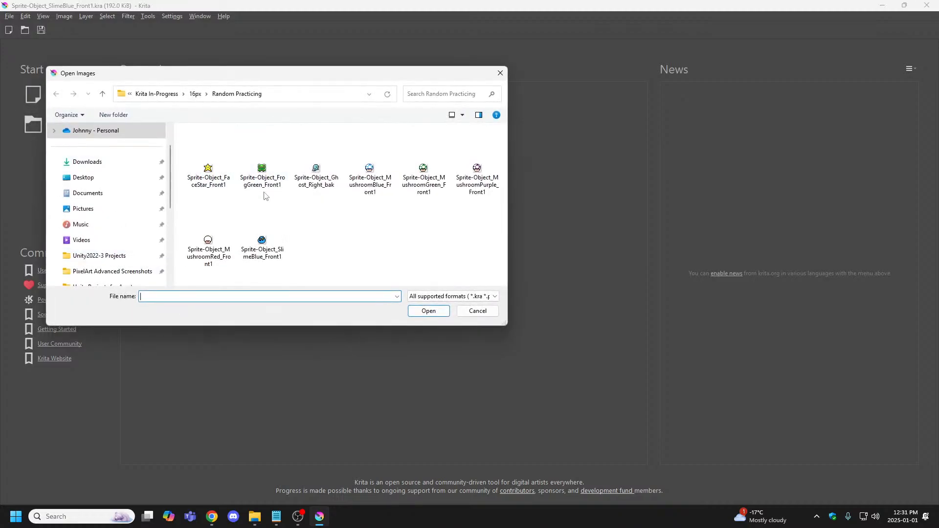
{"action": "left_click", "coordinate": [478, 311]}
{"action": "left_click", "coordinate": [54, 98]}
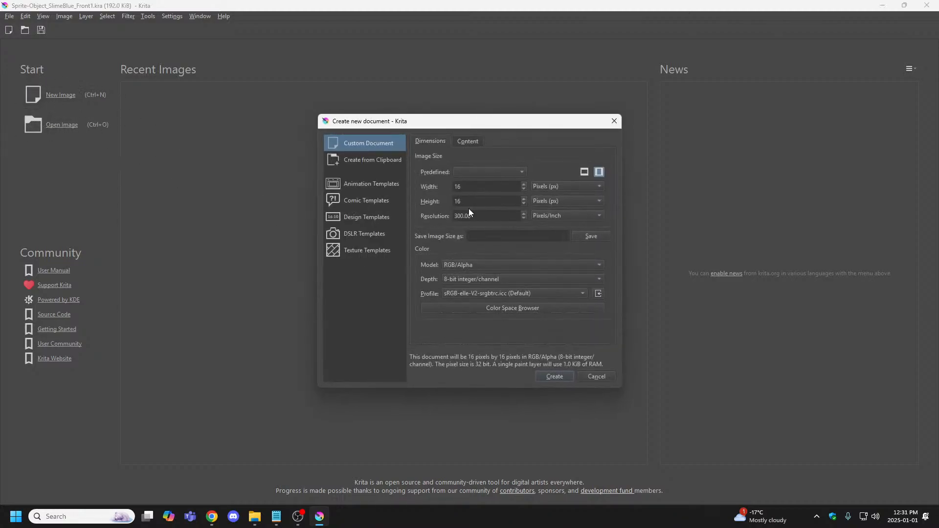
{"action": "left_click", "coordinate": [555, 377]}
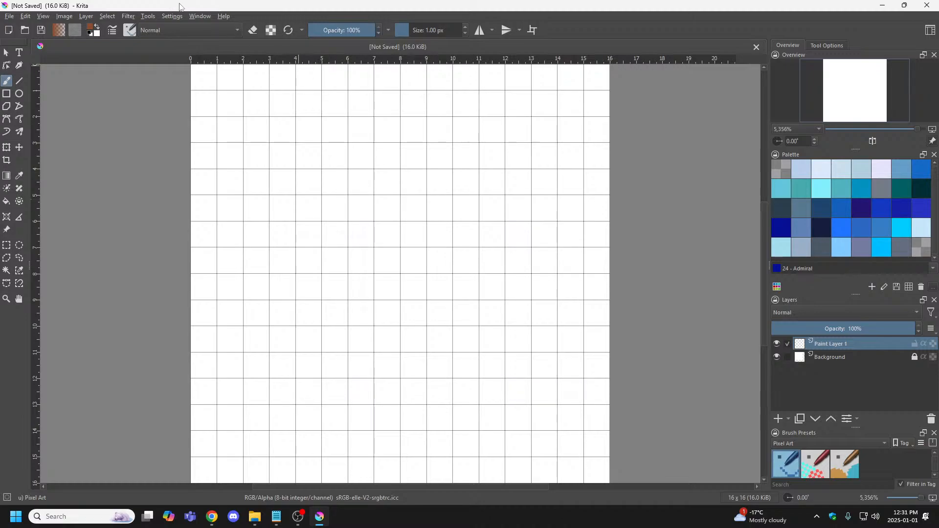
Examine the pixel grid color and starting zoom among the display settings for canvas decorations, and cancel without changes.
{"action": "left_click", "coordinate": [176, 18]}
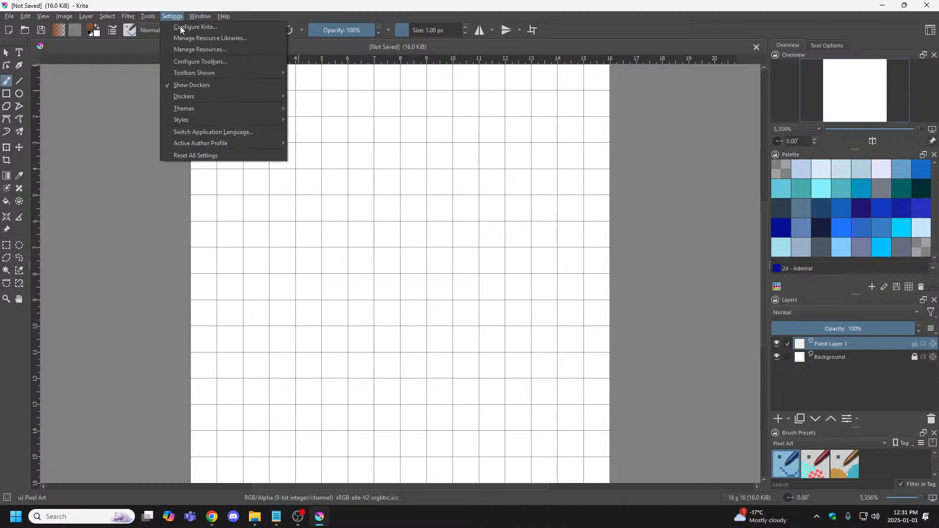
{"action": "left_click", "coordinate": [181, 27]}
{"action": "left_click", "coordinate": [495, 126]}
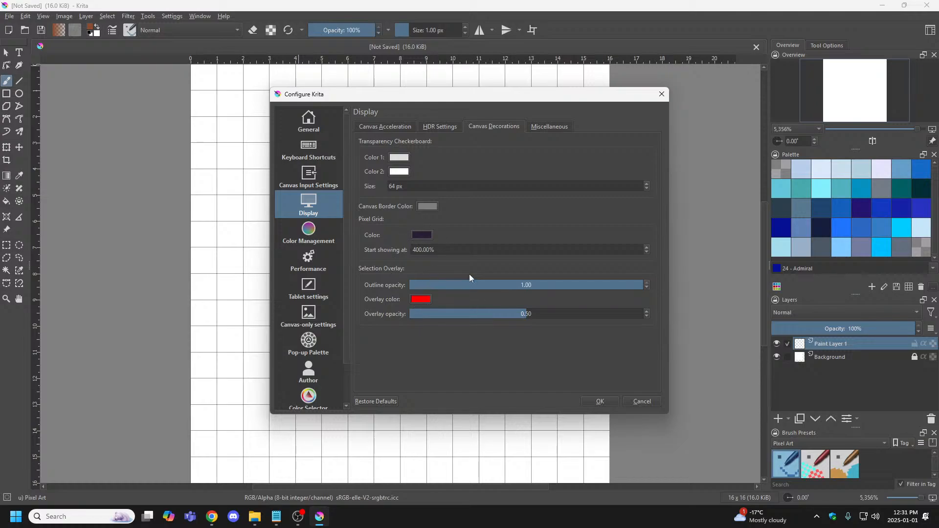
{"action": "left_click", "coordinate": [642, 402]}
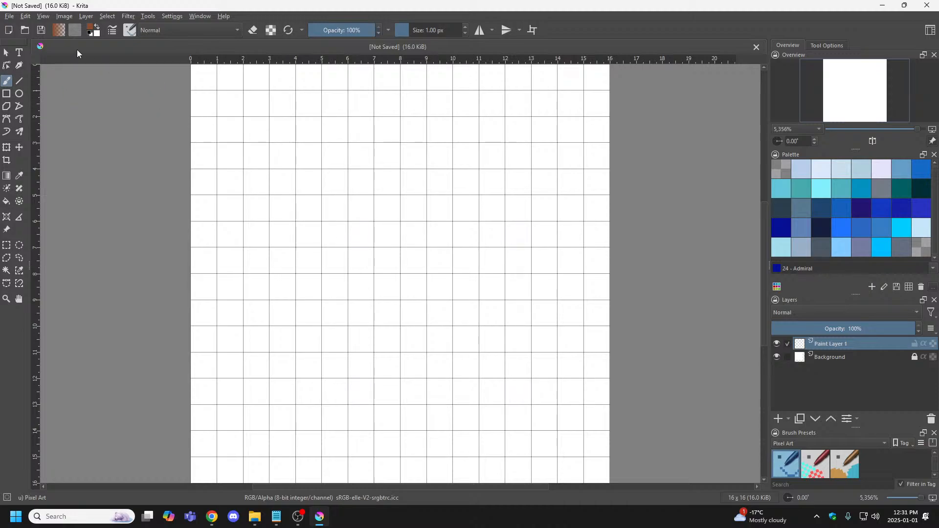
Resize the canvas of the blank document to 32 px wide and 32 px high.
{"action": "left_click", "coordinate": [64, 17]}
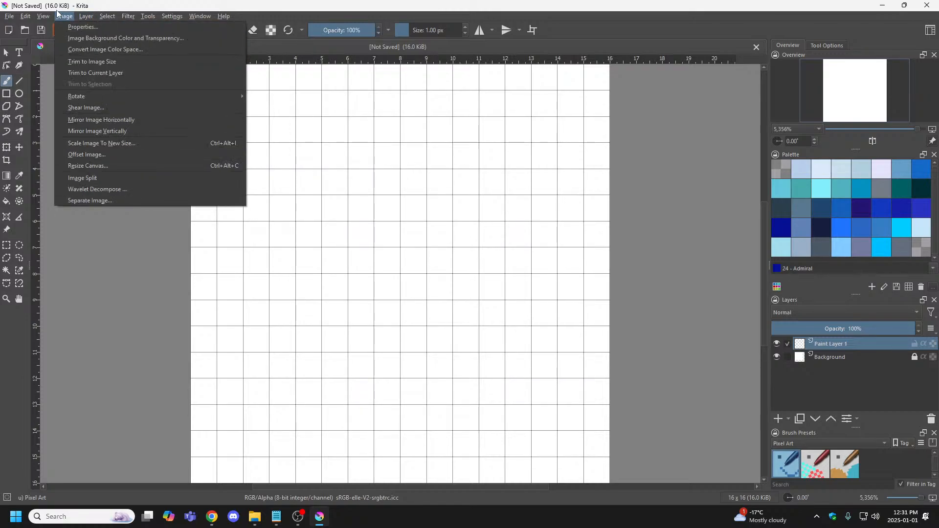
{"action": "left_click", "coordinate": [78, 166]}
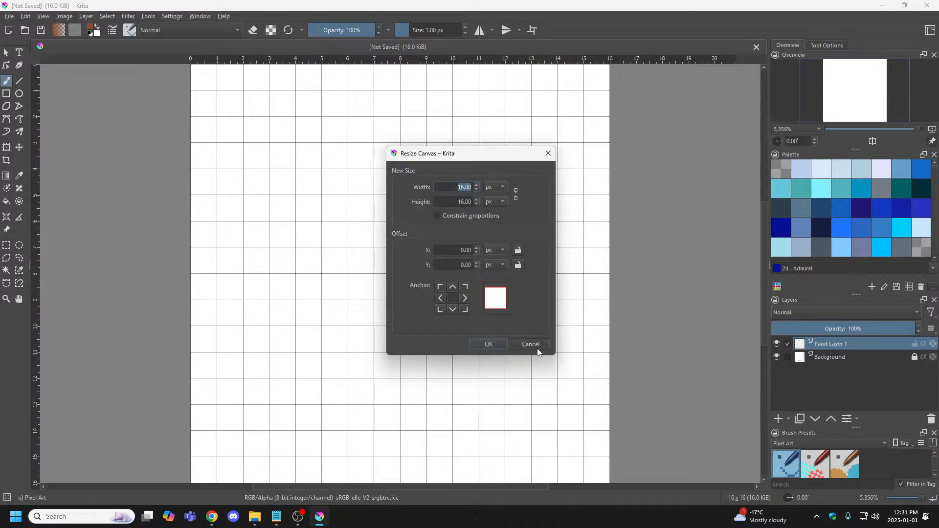
{"action": "left_click", "coordinate": [464, 187]}
{"action": "key", "text": "BackSpace"}
{"action": "key", "text": "BackSpace"}
{"action": "type", "text": "32"}
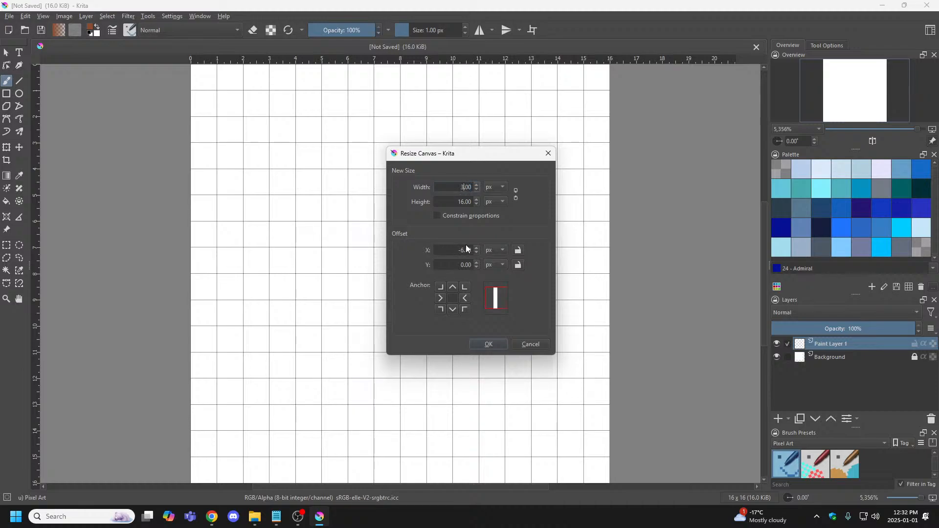
{"action": "left_click", "coordinate": [464, 202]}
{"action": "key", "text": "BackSpace"}
{"action": "key", "text": "BackSpace"}
{"action": "type", "text": "32"}
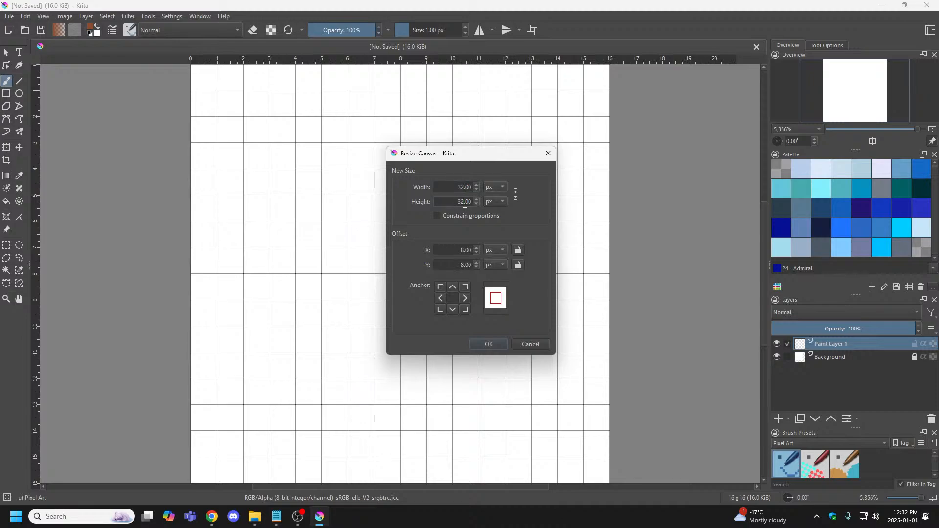
{"action": "left_click", "coordinate": [489, 345]}
Sketch a rough brown box outline about 20 by 18 px on Paint Layer 1 near the middle of the canvas.
{"action": "scroll", "coordinate": [372, 294], "scroll_direction": "down", "scroll_amount": 2}
{"action": "left_click_drag", "start_coordinate": [370, 289], "coordinate": [353, 243]}
{"action": "left_click_drag", "start_coordinate": [278, 170], "coordinate": [288, 317]}
{"action": "left_click", "coordinate": [268, 169]}
{"action": "mouse_move", "coordinate": [267, 169]}
{"action": "left_mouse_down"}
{"action": "mouse_move", "coordinate": [458, 169]}
{"action": "mouse_move", "coordinate": [456, 291]}
{"action": "mouse_move", "coordinate": [316, 326]}
{"action": "mouse_move", "coordinate": [263, 316]}
{"action": "left_mouse_up"}
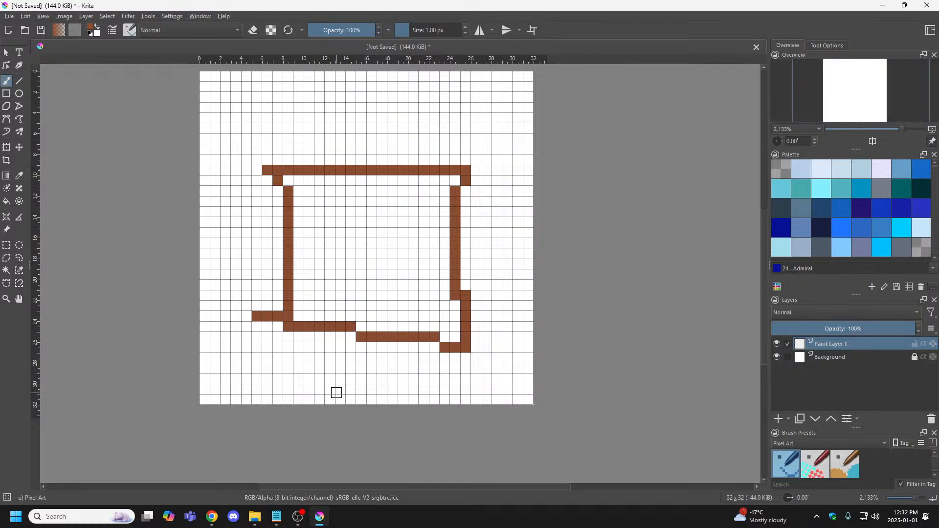
{"action": "left_click_drag", "start_coordinate": [309, 222], "coordinate": [291, 260]}
{"action": "scroll", "coordinate": [288, 293], "scroll_direction": "up", "scroll_amount": 1}
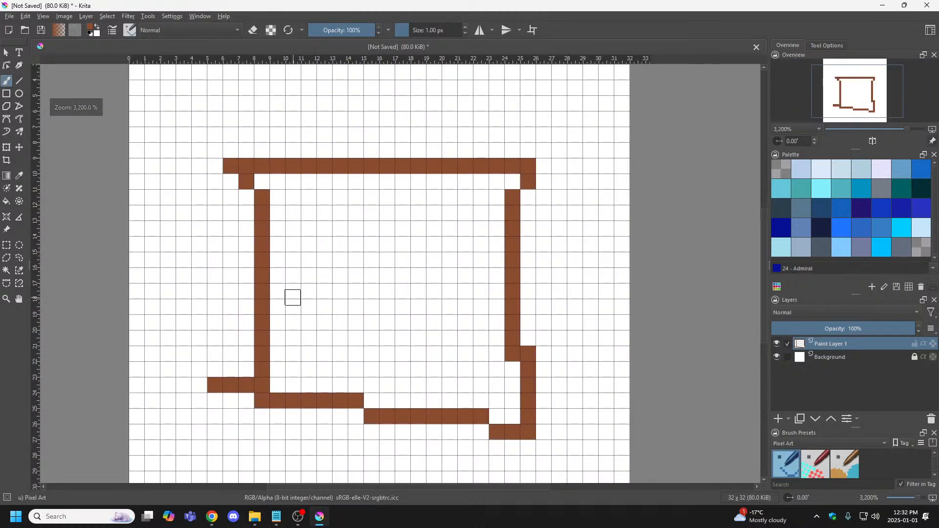
Draw a brown smiling mouth about 10 px wide and two small eyes above it inside the box outline.
{"action": "scroll", "coordinate": [419, 249], "scroll_direction": "up", "scroll_amount": 1}
{"action": "left_click_drag", "start_coordinate": [419, 249], "coordinate": [405, 187]}
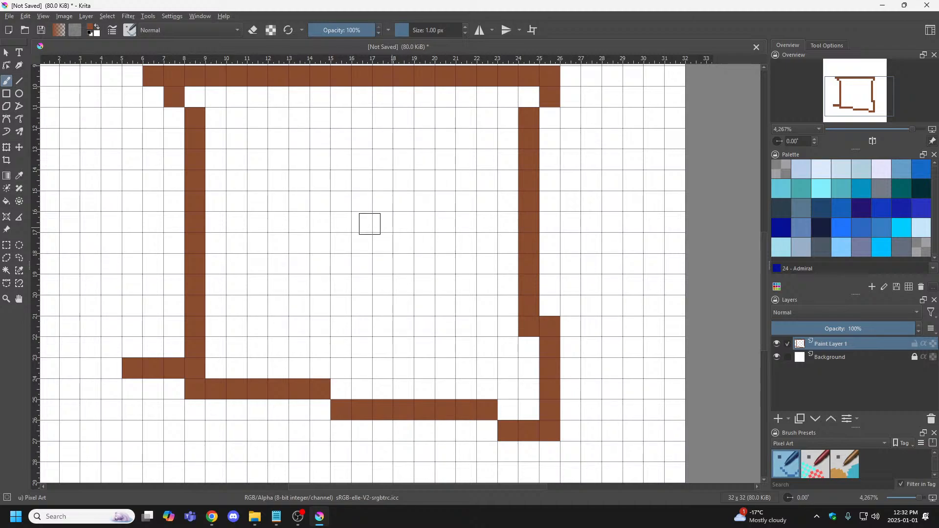
{"action": "scroll", "coordinate": [352, 262], "scroll_direction": "down", "scroll_amount": 1}
{"action": "mouse_move", "coordinate": [301, 244]}
{"action": "left_mouse_down"}
{"action": "mouse_move", "coordinate": [423, 269]}
{"action": "mouse_move", "coordinate": [438, 247]}
{"action": "left_mouse_up"}
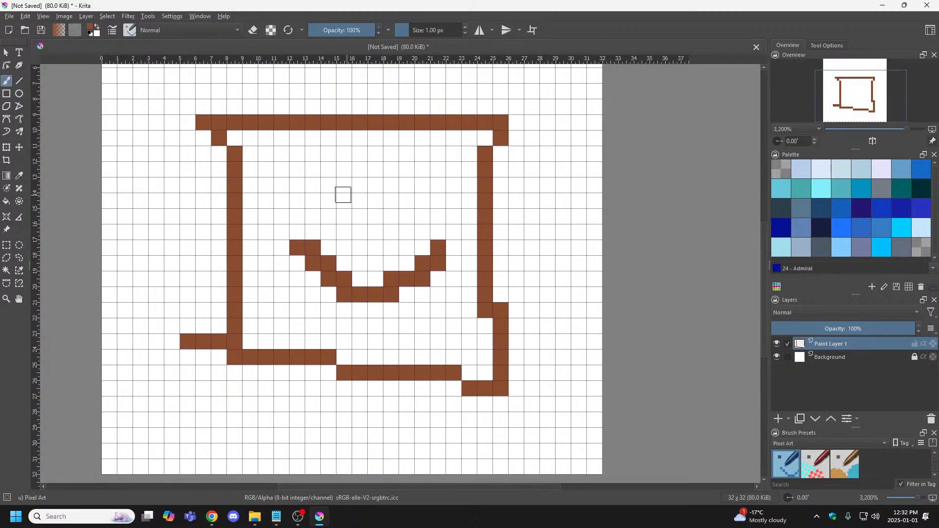
{"action": "left_click_drag", "start_coordinate": [315, 170], "coordinate": [313, 186]}
{"action": "left_click_drag", "start_coordinate": [423, 169], "coordinate": [408, 186]}
{"action": "left_click_drag", "start_coordinate": [557, 315], "coordinate": [569, 329]}
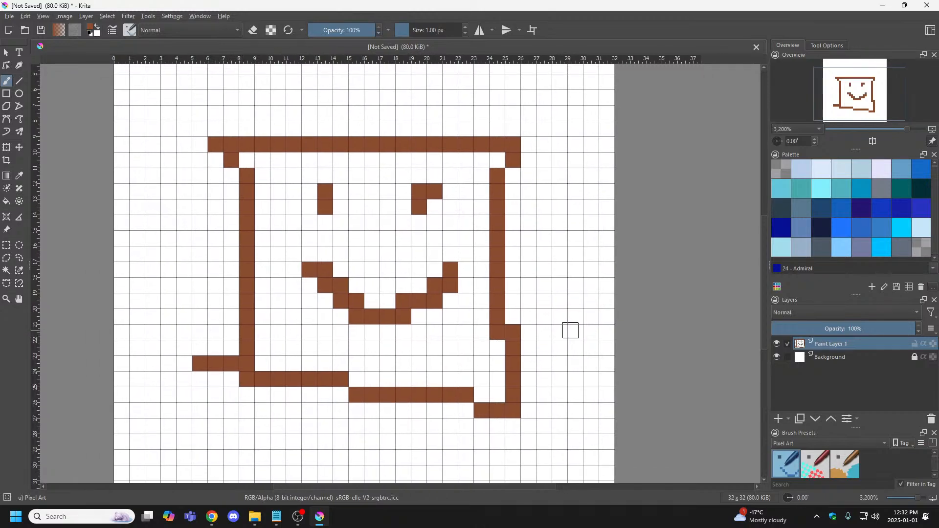
Extend the box's upper edge into a hat brim about 24 px wide and add a crown about 11 px wide with a feather.
{"action": "scroll", "coordinate": [569, 330], "scroll_direction": "down", "scroll_amount": 1}
{"action": "scroll", "coordinate": [569, 330], "scroll_direction": "up", "scroll_amount": 1}
{"action": "left_click_drag", "start_coordinate": [559, 266], "coordinate": [539, 317]}
{"action": "left_click_drag", "start_coordinate": [191, 190], "coordinate": [165, 191]}
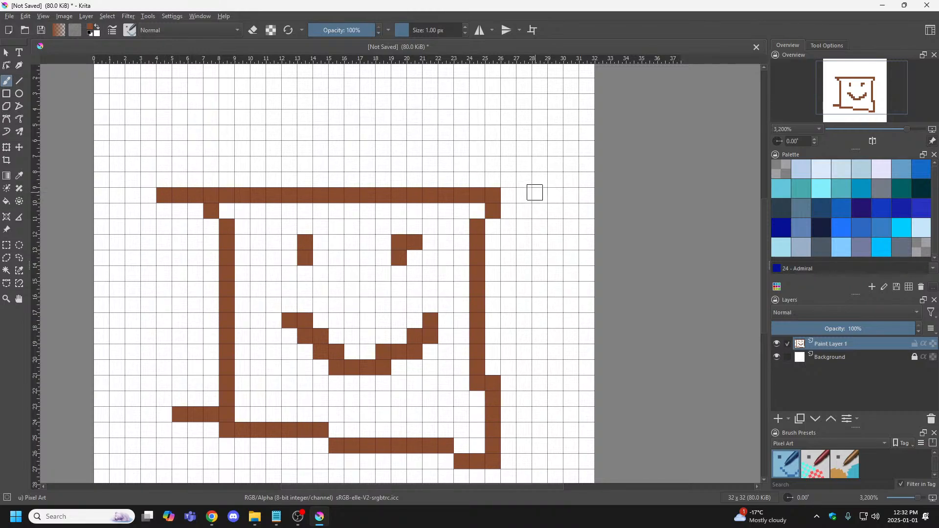
{"action": "left_click_drag", "start_coordinate": [490, 190], "coordinate": [533, 191]}
{"action": "mouse_move", "coordinate": [276, 191]}
{"action": "left_mouse_down"}
{"action": "mouse_move", "coordinate": [283, 135]}
{"action": "mouse_move", "coordinate": [433, 142]}
{"action": "mouse_move", "coordinate": [431, 180]}
{"action": "left_mouse_up"}
{"action": "scroll", "coordinate": [555, 281], "scroll_direction": "down", "scroll_amount": 1}
{"action": "left_click_drag", "start_coordinate": [530, 333], "coordinate": [466, 295]}
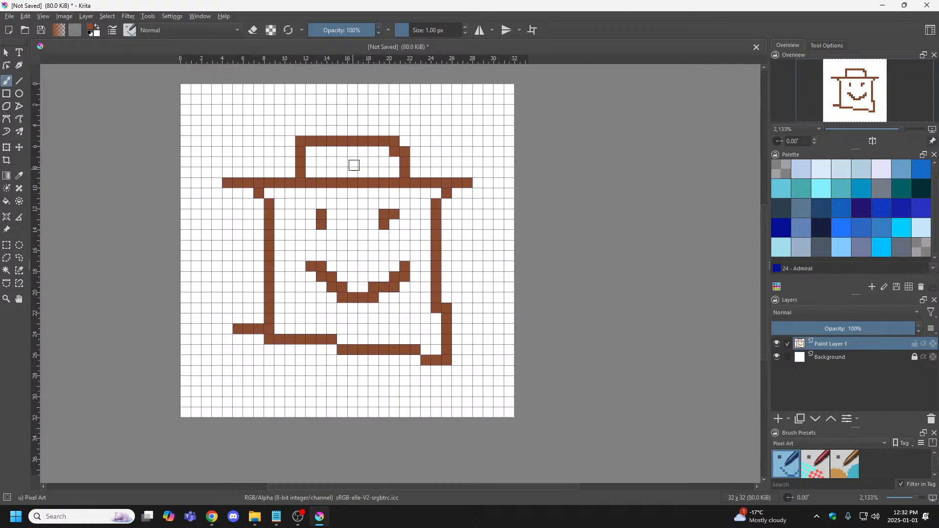
{"action": "left_click_drag", "start_coordinate": [321, 131], "coordinate": [289, 110]}
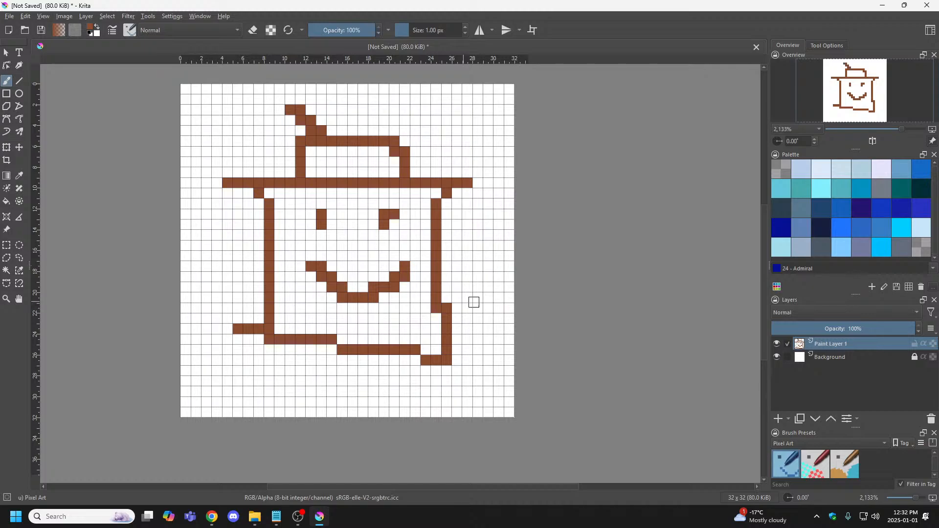
Draw brown shoulders and outer arms down to the canvas's lower edge, plus two short inner arm lines.
{"action": "left_click_drag", "start_coordinate": [235, 335], "coordinate": [228, 401]}
{"action": "mouse_move", "coordinate": [448, 340]}
{"action": "left_mouse_down"}
{"action": "mouse_move", "coordinate": [487, 344]}
{"action": "mouse_move", "coordinate": [487, 411]}
{"action": "left_mouse_up"}
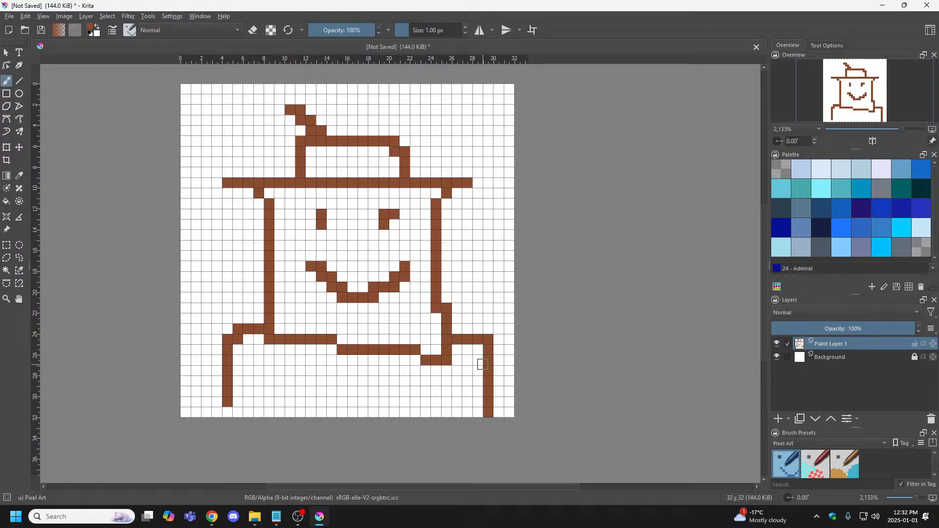
{"action": "left_click", "coordinate": [227, 412]}
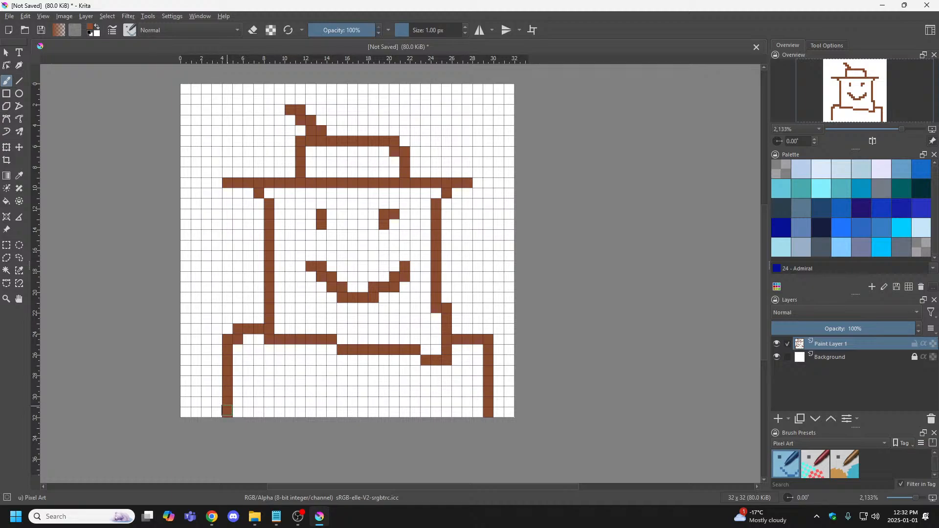
{"action": "left_click_drag", "start_coordinate": [289, 382], "coordinate": [290, 412]}
{"action": "left_click_drag", "start_coordinate": [414, 391], "coordinate": [425, 412]}
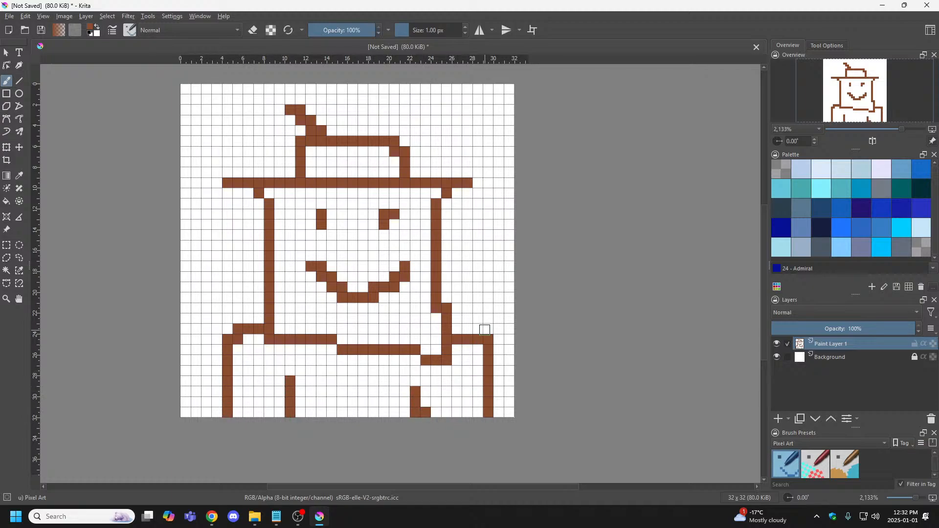
Switch to the Animation Color Set palette, examine the backup files offered when exporting it, and cancel the export.
{"action": "scroll", "coordinate": [426, 230], "scroll_direction": "up", "scroll_amount": 1}
{"action": "scroll", "coordinate": [426, 230], "scroll_direction": "down", "scroll_amount": 1}
{"action": "left_click_drag", "start_coordinate": [426, 231], "coordinate": [460, 236]}
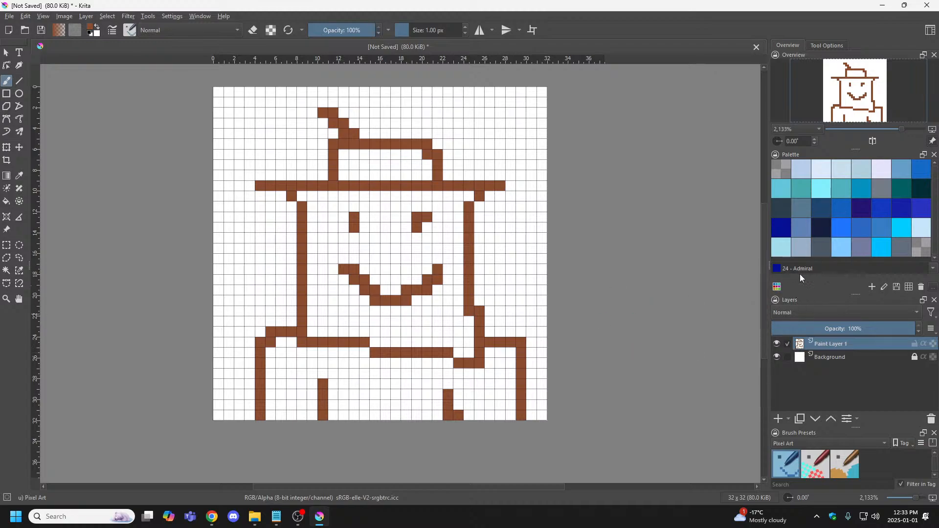
{"action": "left_click", "coordinate": [779, 288]}
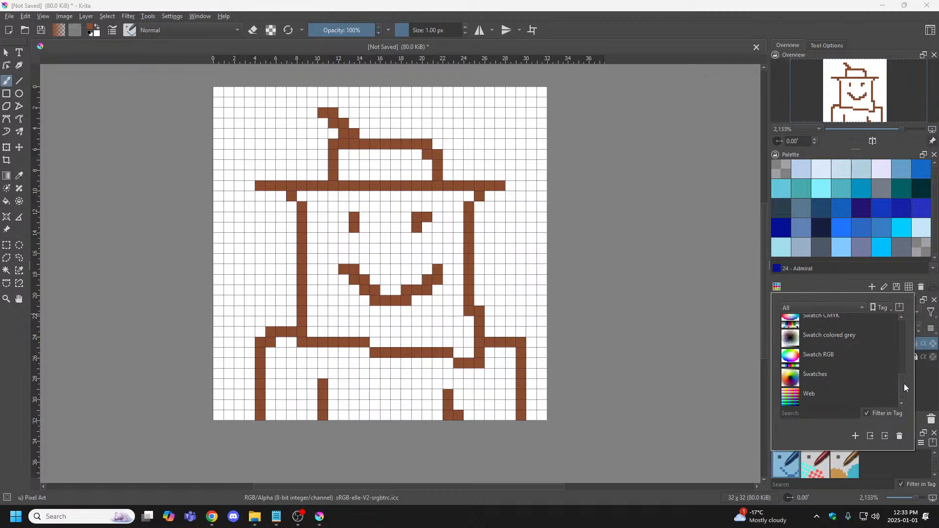
{"action": "mouse_move", "coordinate": [902, 386]}
{"action": "left_mouse_down"}
{"action": "mouse_move", "coordinate": [901, 337]}
{"action": "mouse_move", "coordinate": [901, 380]}
{"action": "left_mouse_up"}
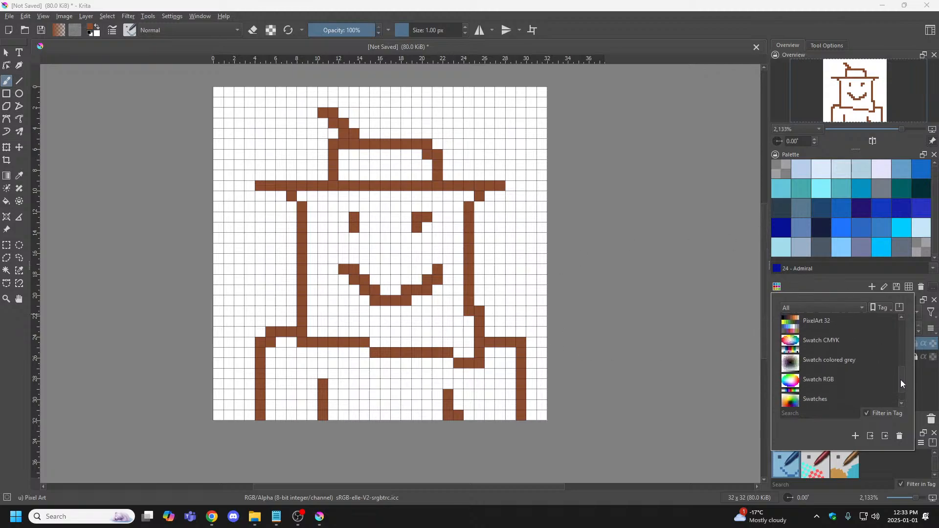
{"action": "left_click", "coordinate": [872, 437]}
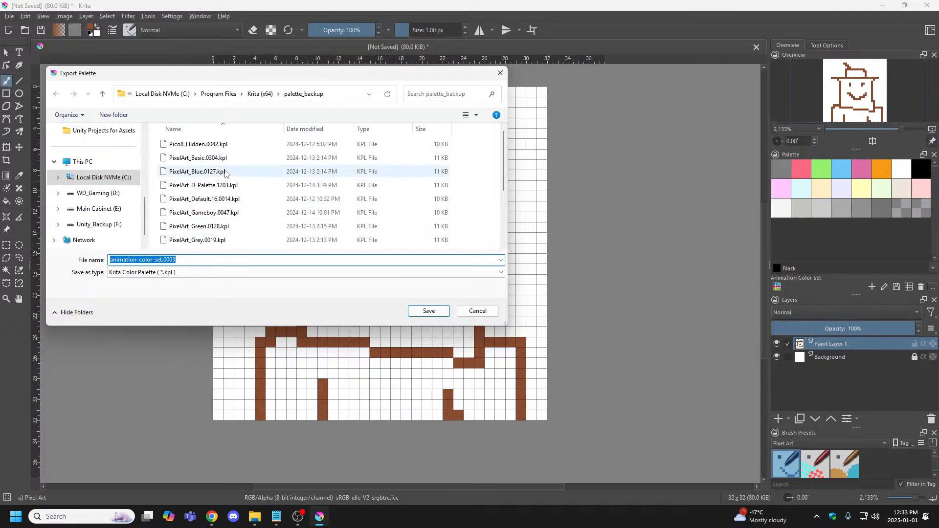
{"action": "scroll", "coordinate": [220, 169], "scroll_direction": "down", "scroll_amount": 3}
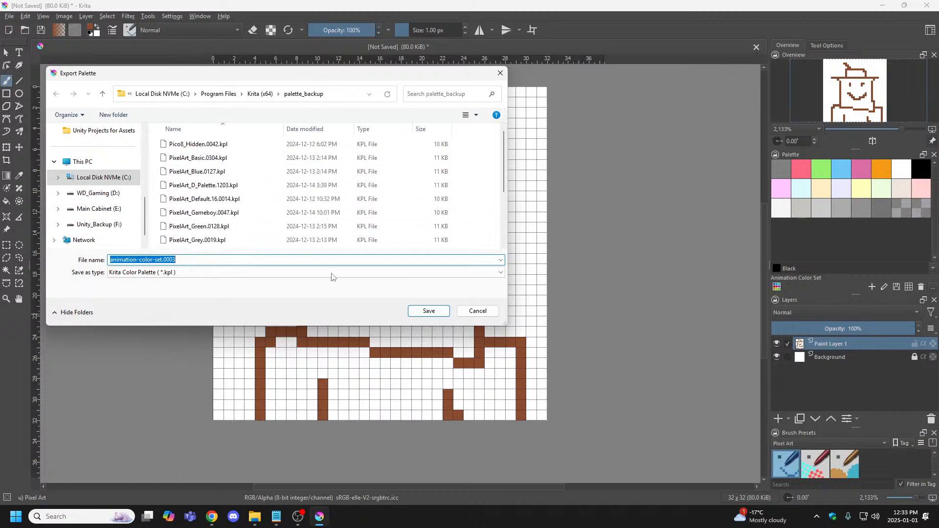
{"action": "left_click", "coordinate": [478, 311]}
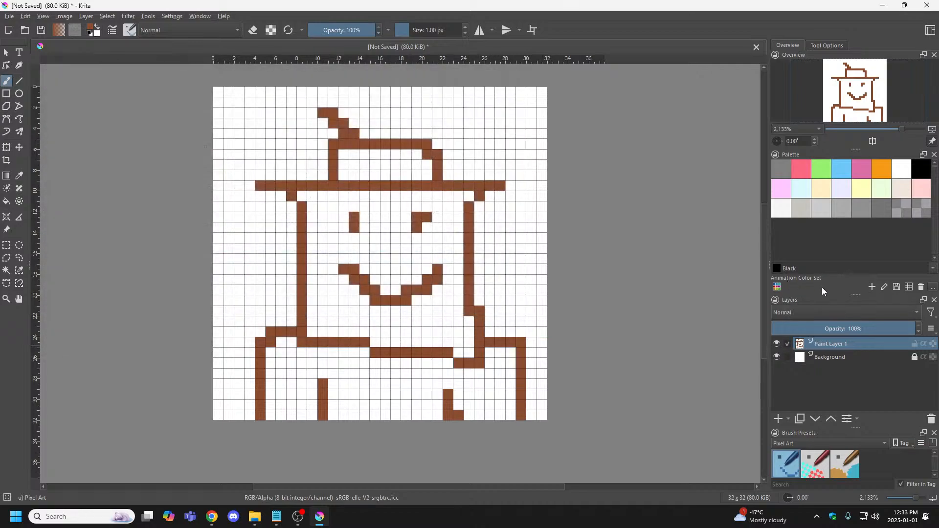
Examine the palette_backup folder in the Import Palette dialog and cancel without importing.
{"action": "left_click", "coordinate": [779, 288]}
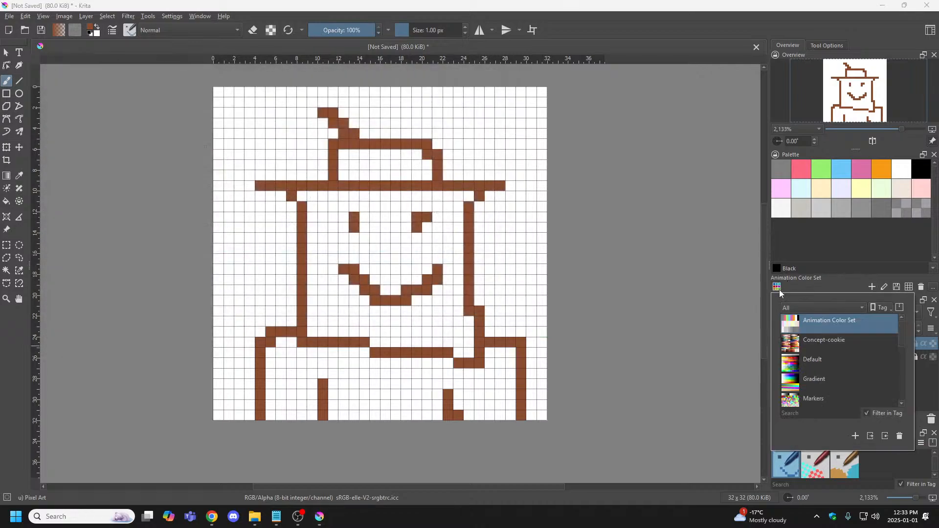
{"action": "left_click", "coordinate": [778, 293]}
{"action": "left_click", "coordinate": [777, 289]}
{"action": "left_click", "coordinate": [887, 436]}
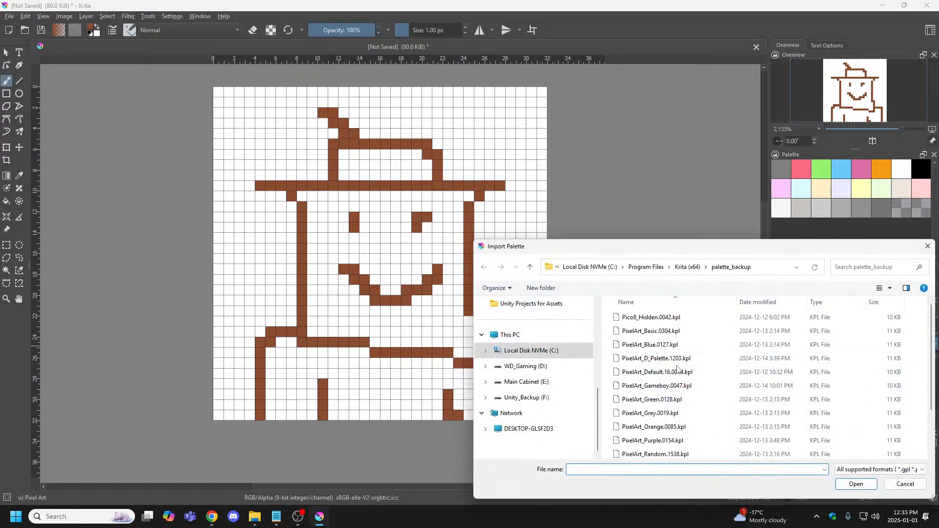
{"action": "left_click", "coordinate": [906, 484]}
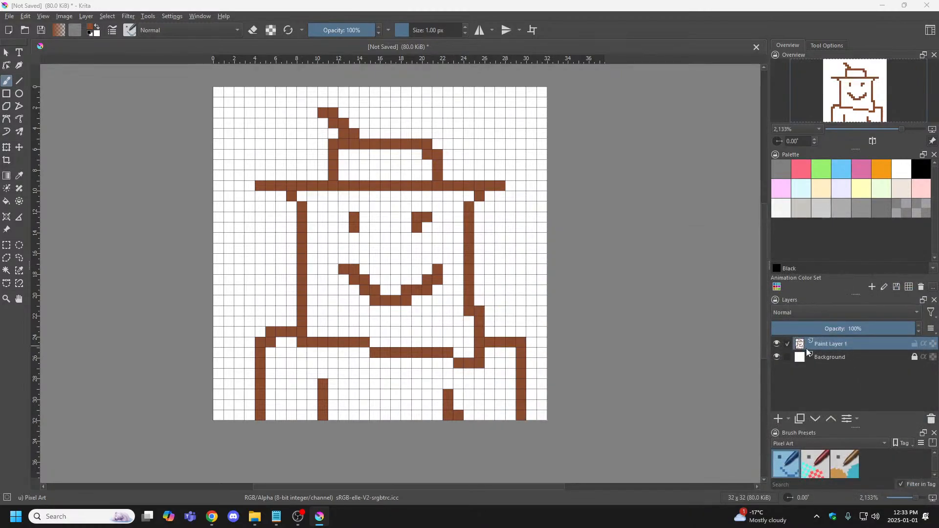
Choose Pico8 Default from the list of available palettes.
{"action": "left_click", "coordinate": [777, 287]}
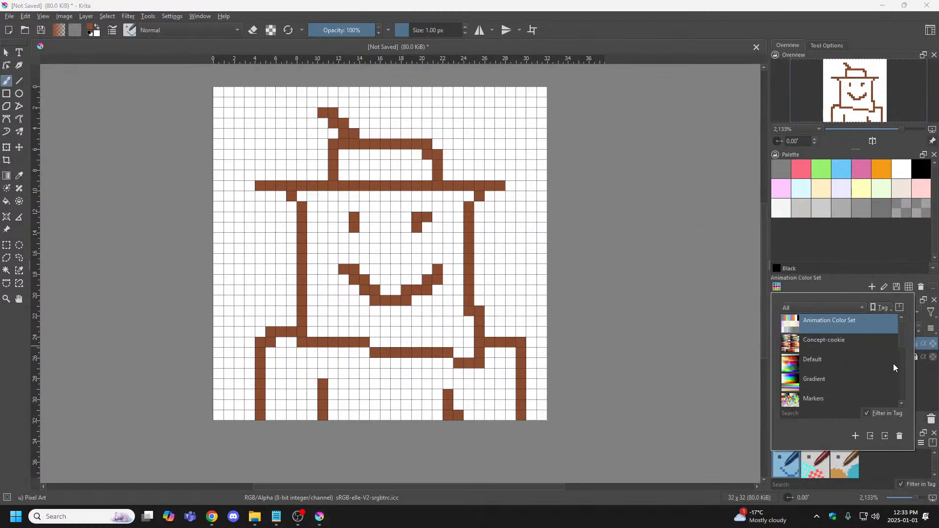
{"action": "scroll", "coordinate": [904, 346], "scroll_direction": "down", "scroll_amount": 2}
{"action": "scroll", "coordinate": [904, 342], "scroll_direction": "down", "scroll_amount": 3}
{"action": "scroll", "coordinate": [849, 360], "scroll_direction": "down", "scroll_amount": 3}
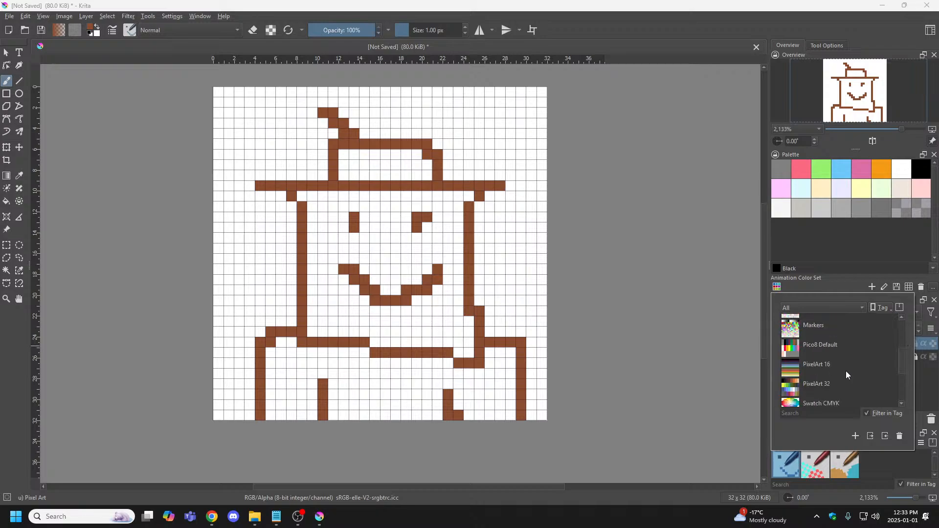
{"action": "left_click", "coordinate": [823, 346]}
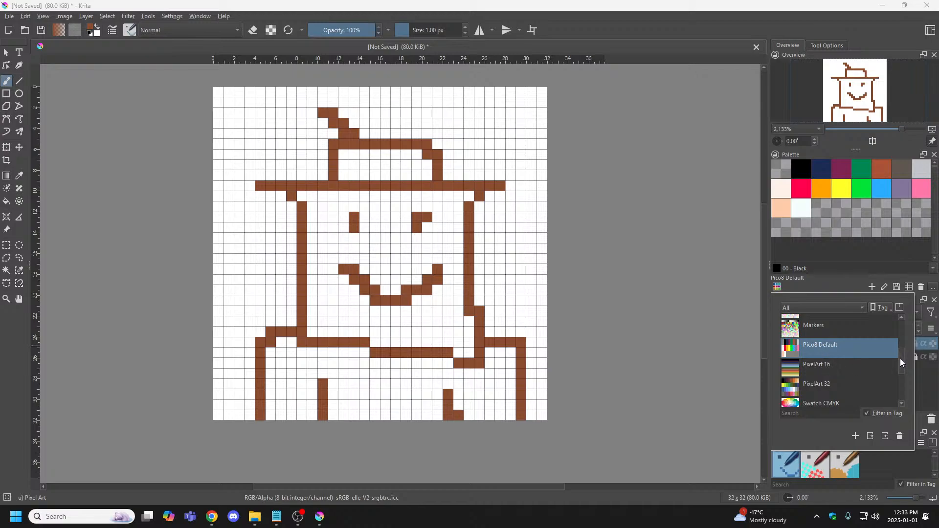
Review the remaining palettes in the list and the backup palette files available for import, without importing any.
{"action": "left_click_drag", "start_coordinate": [903, 357], "coordinate": [891, 390]}
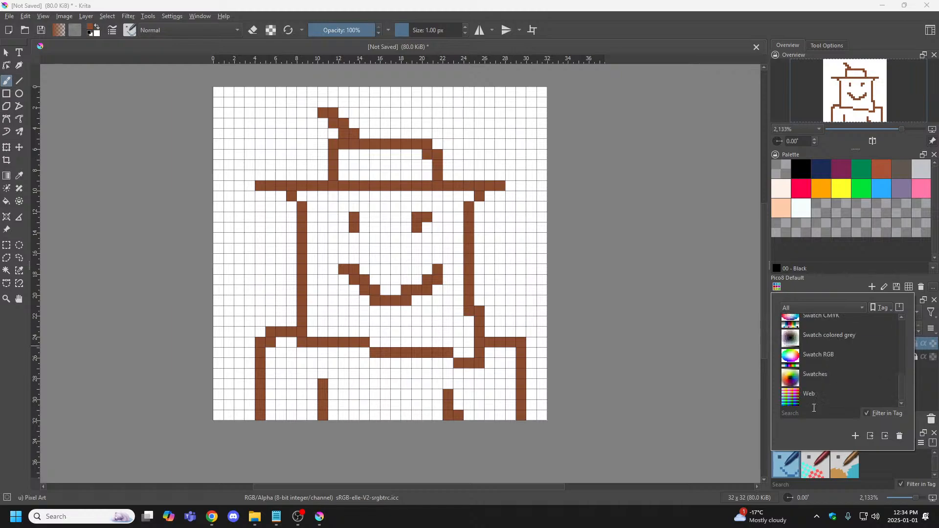
{"action": "left_click", "coordinate": [887, 437]}
{"action": "left_click_drag", "start_coordinate": [678, 252], "coordinate": [309, 88]}
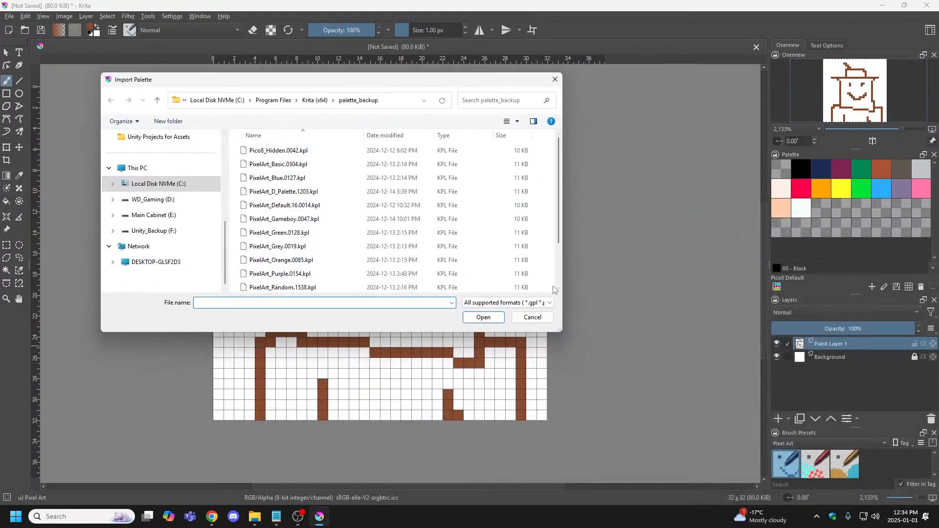
{"action": "left_click", "coordinate": [540, 319]}
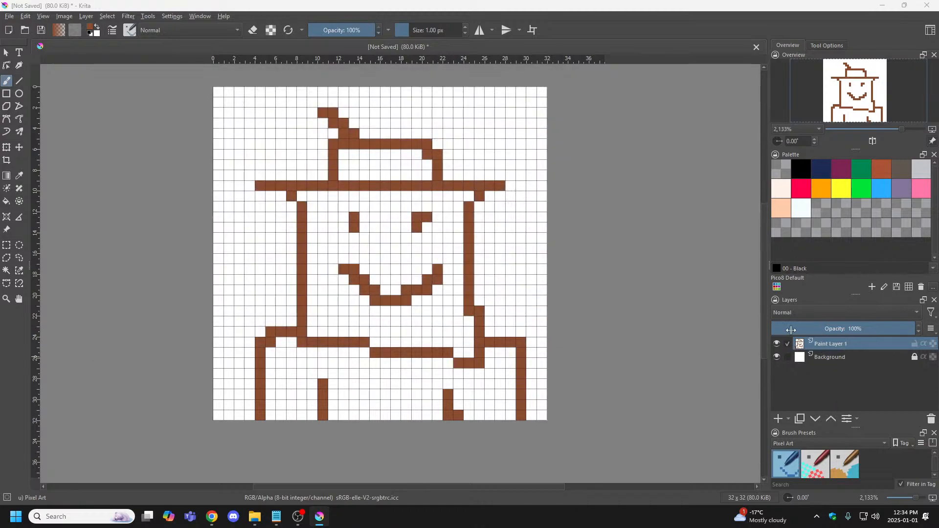
Import PixelArt_Blue.0127.kpl from the palette_backup folder and store the palette in the current image.
{"action": "left_click", "coordinate": [778, 287]}
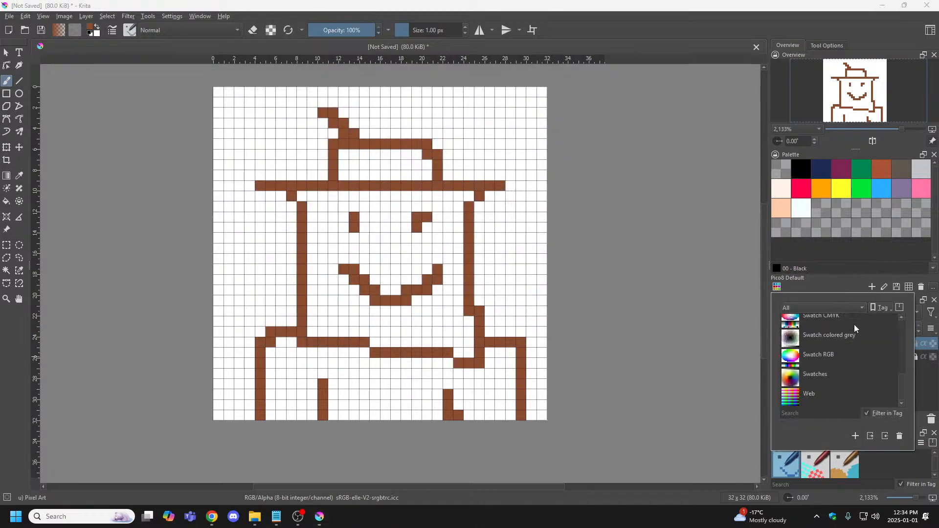
{"action": "left_click", "coordinate": [885, 436]}
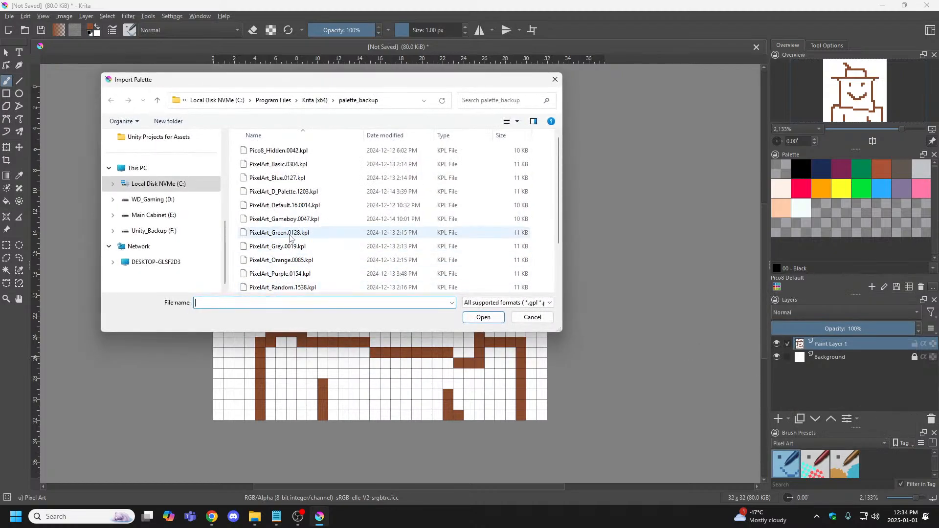
{"action": "left_click", "coordinate": [277, 178]}
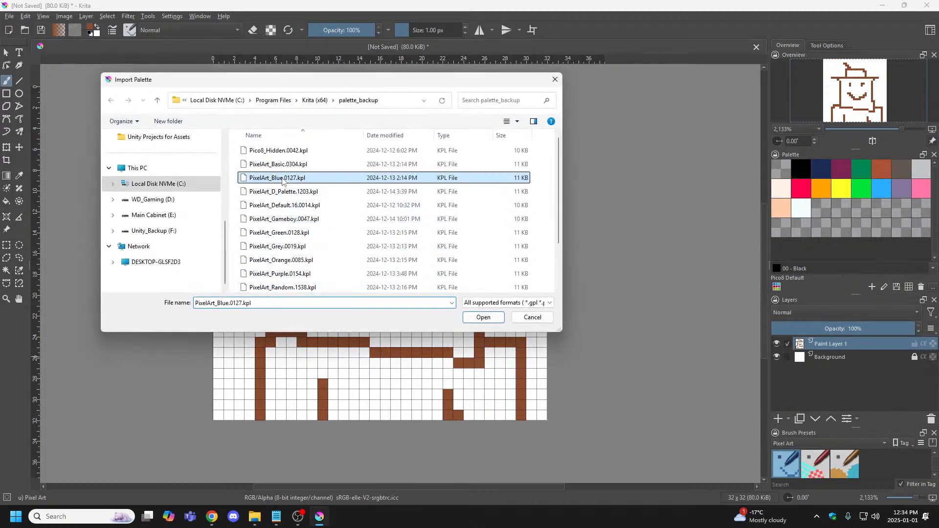
{"action": "left_click", "coordinate": [480, 318]}
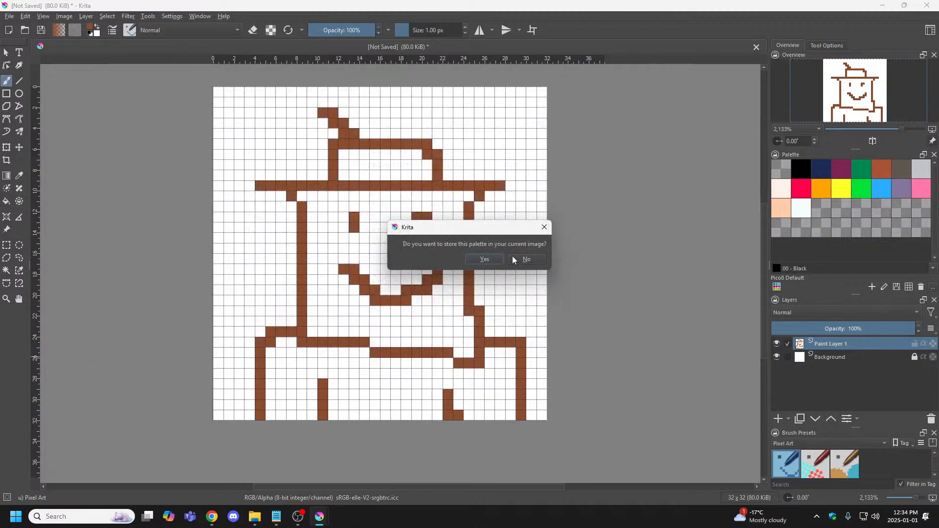
{"action": "left_click", "coordinate": [484, 259]}
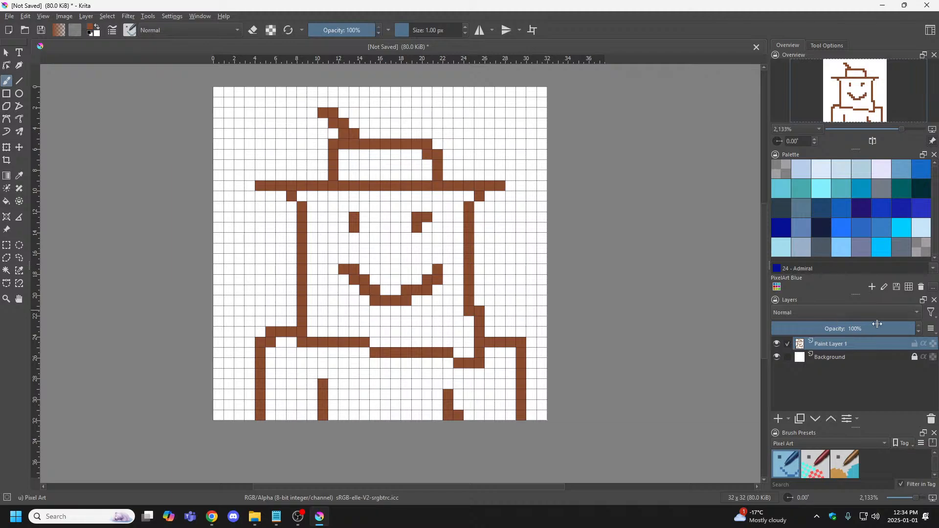
Check where PixelArt Blue appears among the available palettes, review the list's first entries and close the list.
{"action": "left_click", "coordinate": [788, 289]}
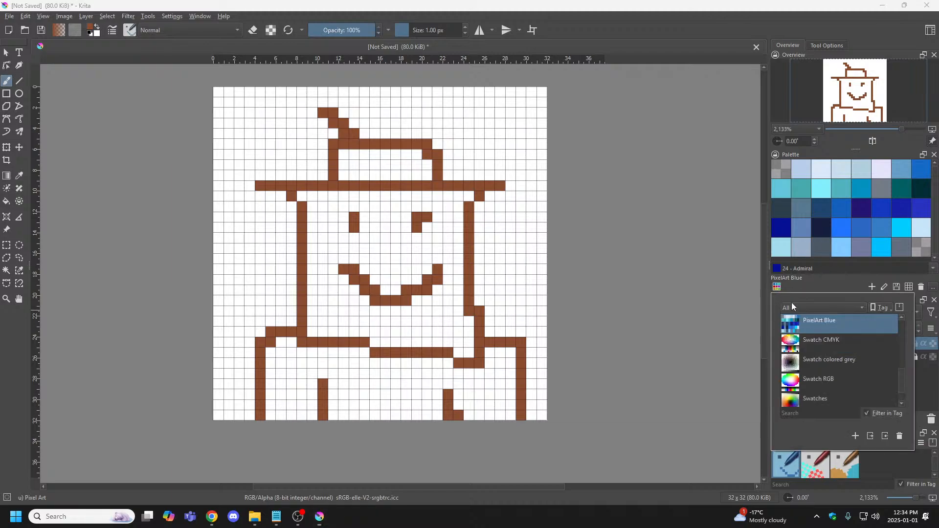
{"action": "left_click_drag", "start_coordinate": [899, 373], "coordinate": [903, 331]}
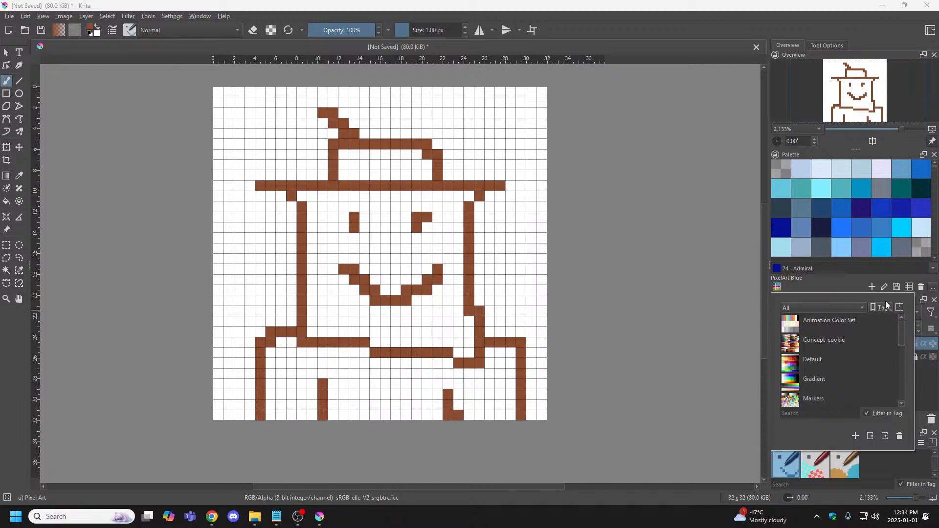
{"action": "left_click", "coordinate": [850, 281]}
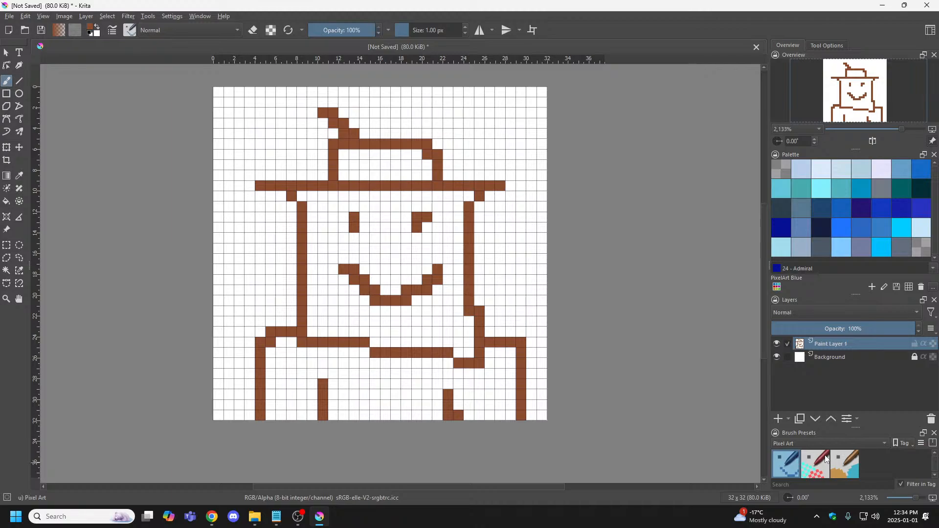
Switch to the open Chrome browser window.
{"action": "mouse_move", "coordinate": [826, 459]}
{"action": "key", "text": "alt+Tab"}
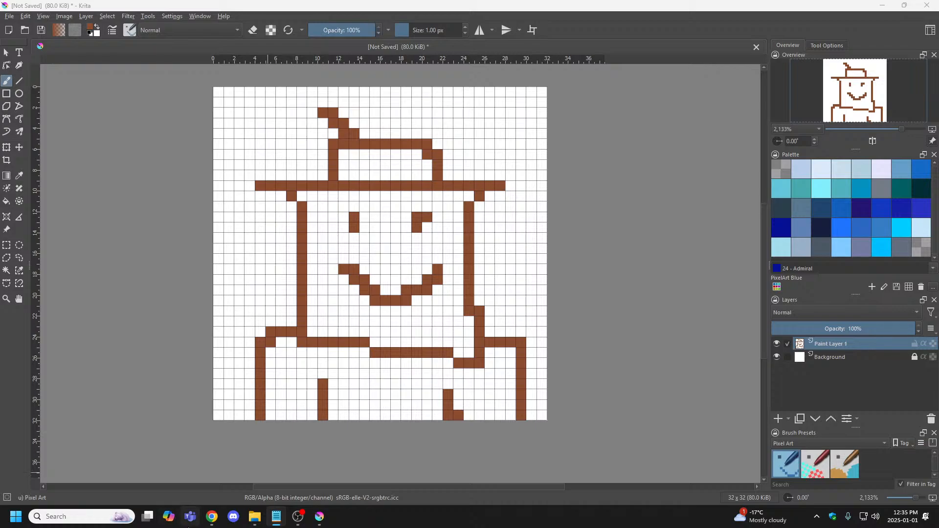
{"action": "left_click", "coordinate": [212, 517]}
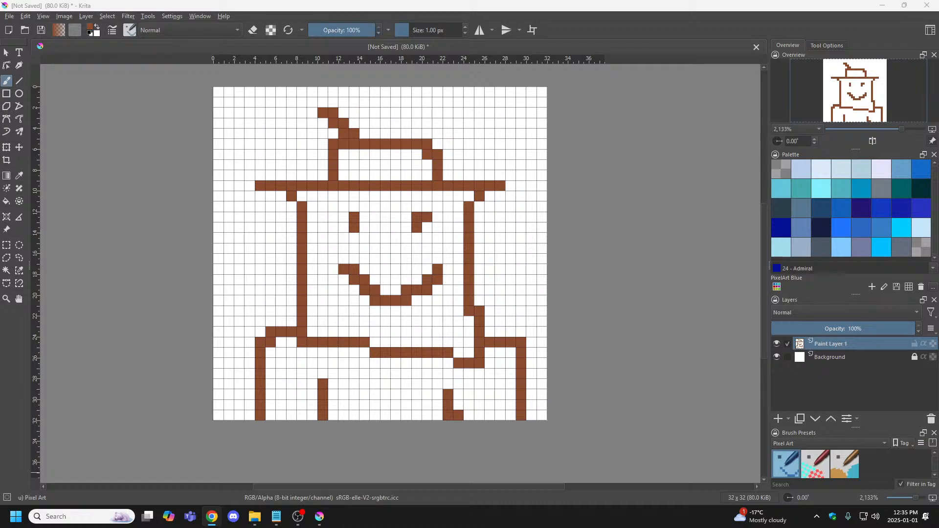
{"action": "mouse_move", "coordinate": [212, 517]}
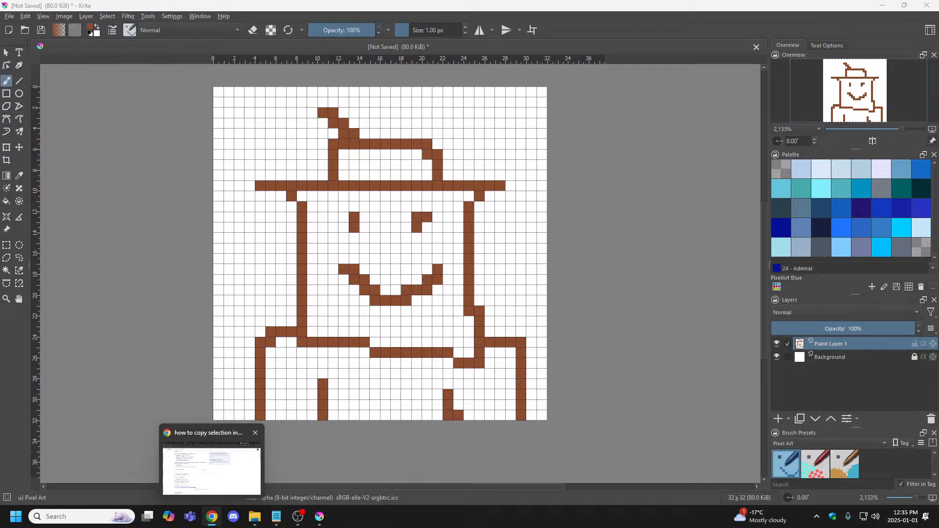